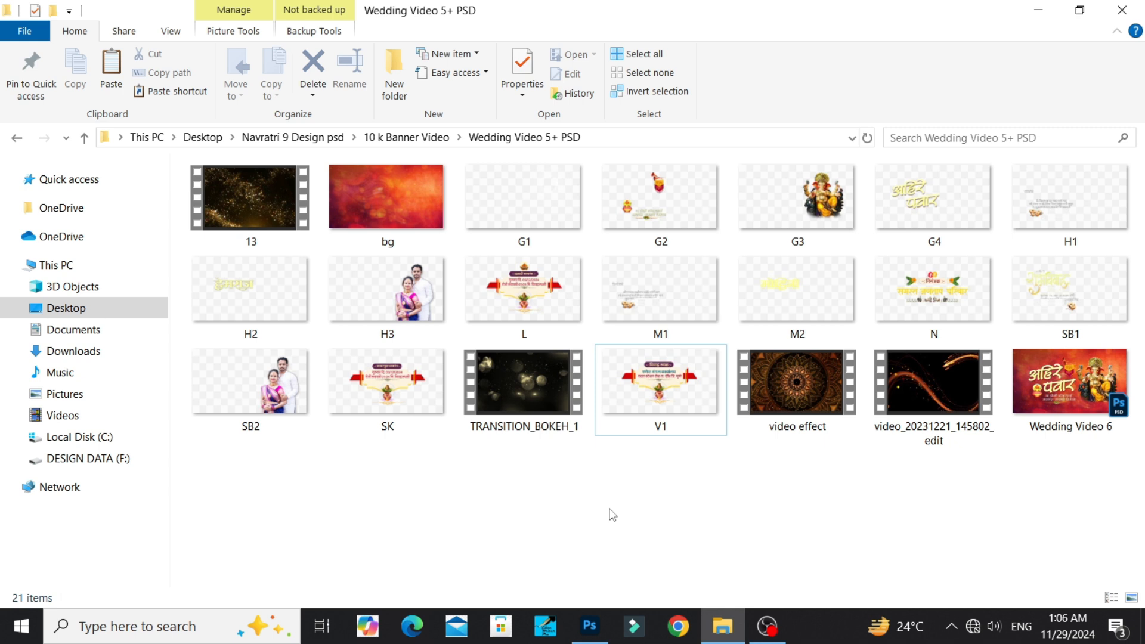
- In the Wedding Video 6 document in Photoshop, unlock the background image layer and show both sun png layers
mouse_move(590, 627)
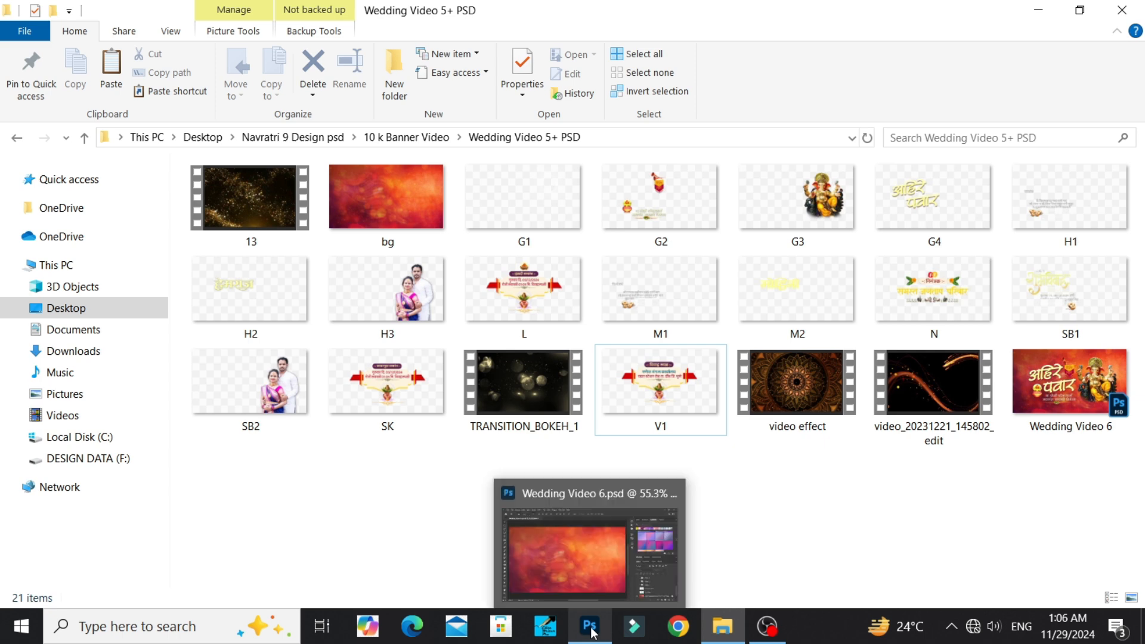
click(662, 543)
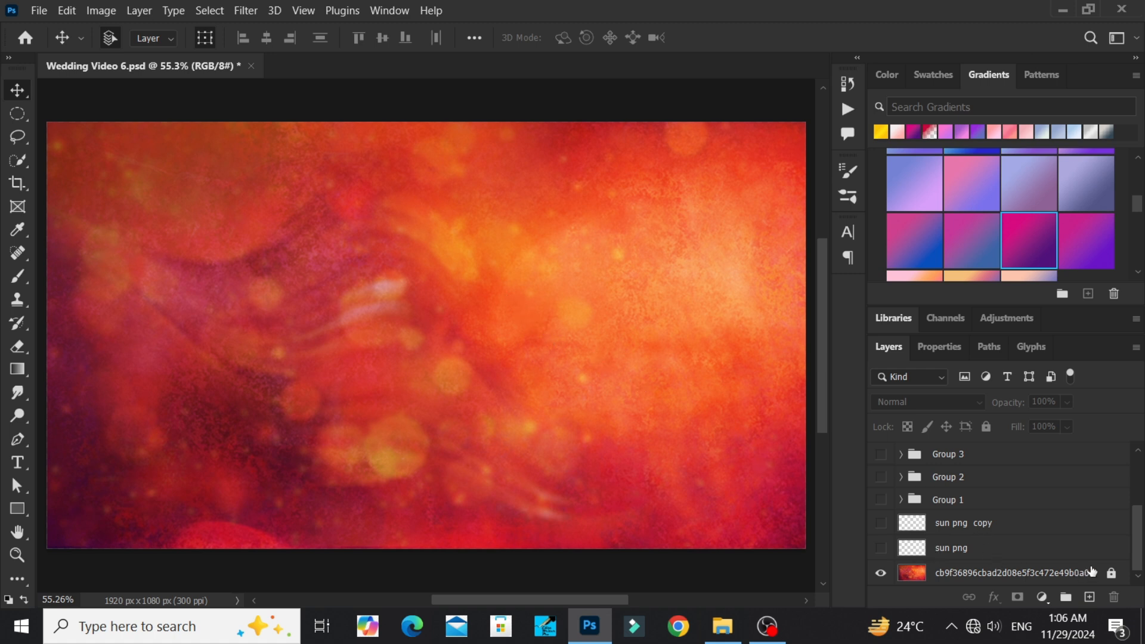
click(1111, 572)
click(881, 548)
click(881, 524)
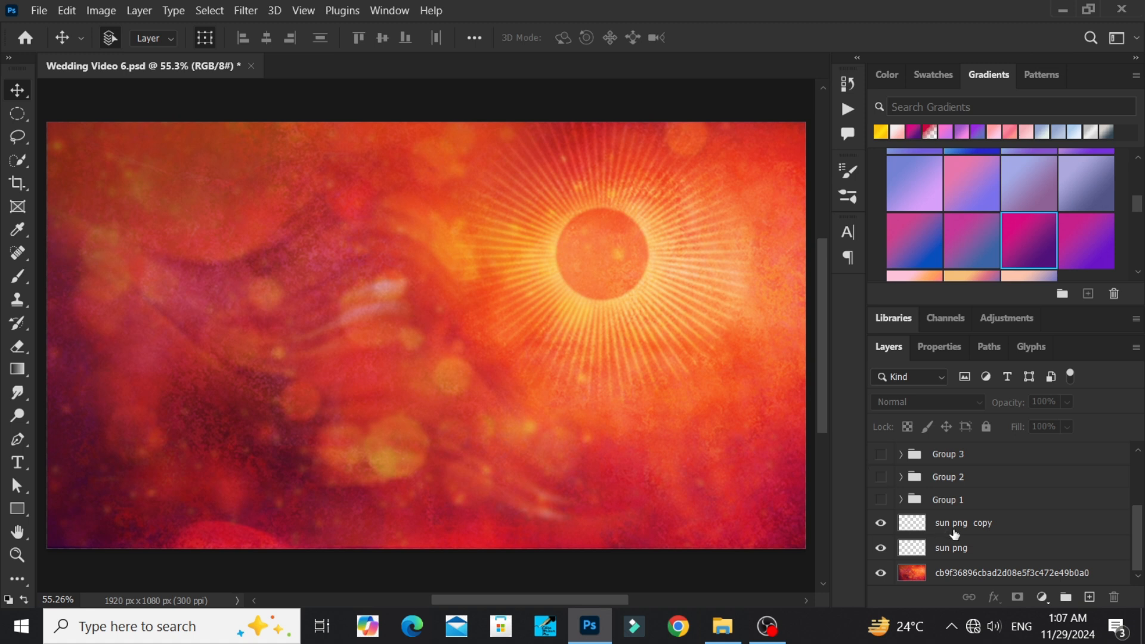
- Replace the gradient presets with the color picker and enlarge the layer list so more groups fit
click(885, 75)
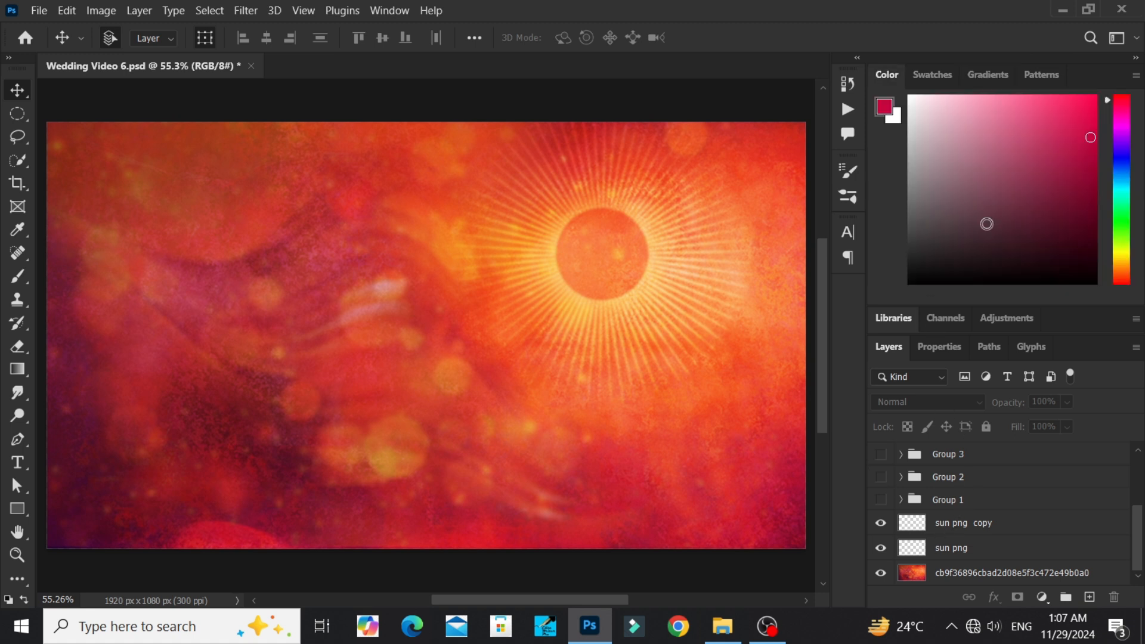
drag(1053, 302, 1062, 204)
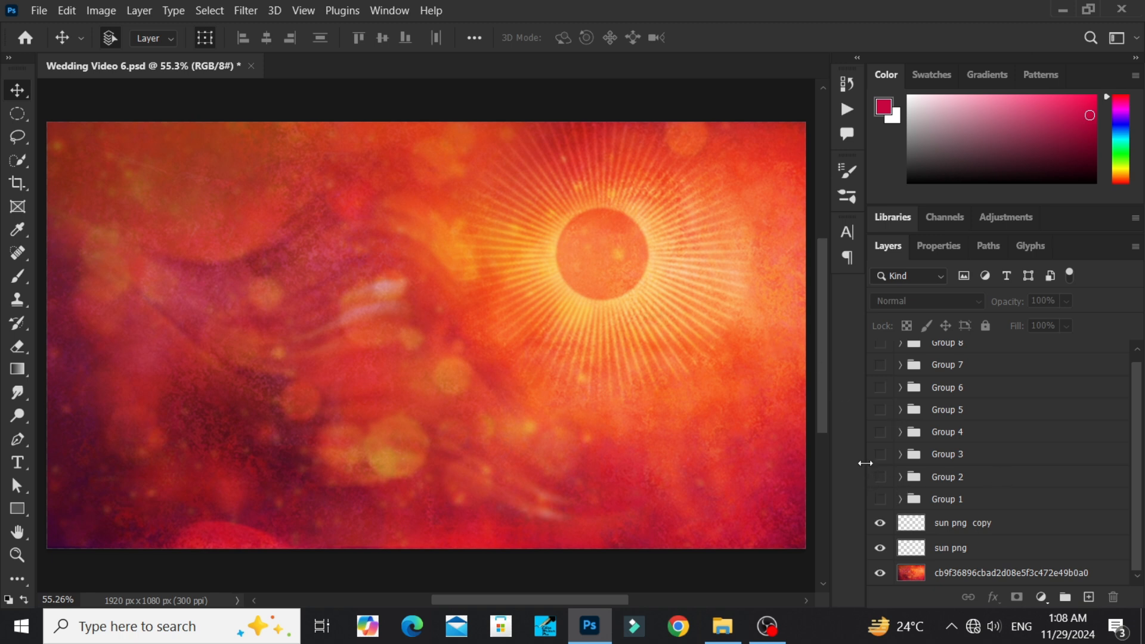
scroll(979, 450, up, 1)
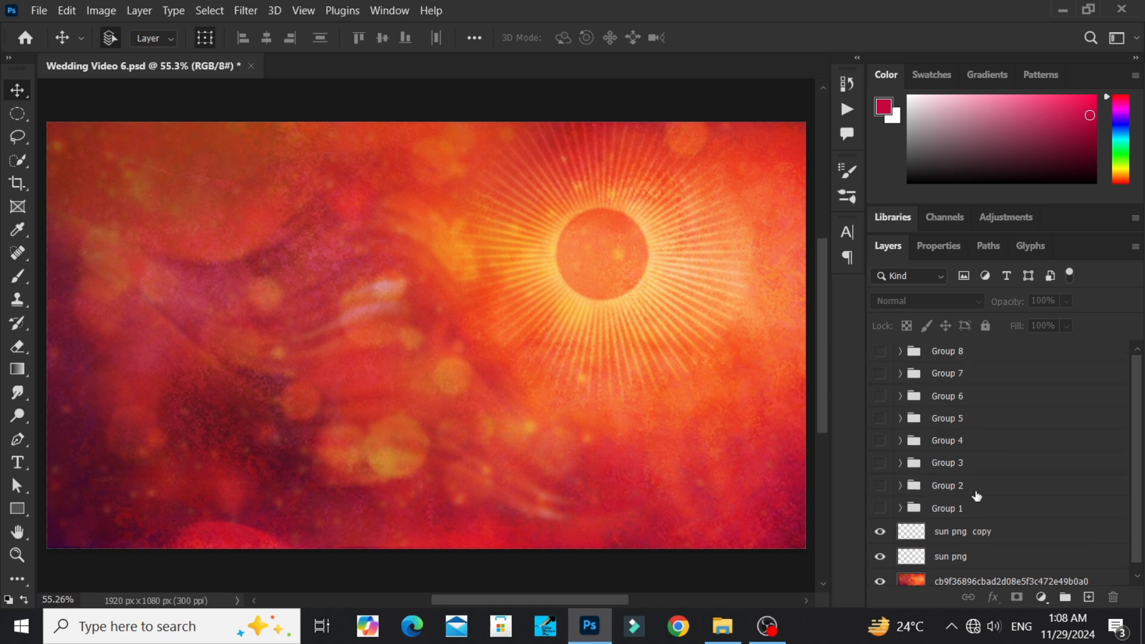
- Show Group 1, examine its title text and Ganesha image layers, and collapse the group
click(972, 510)
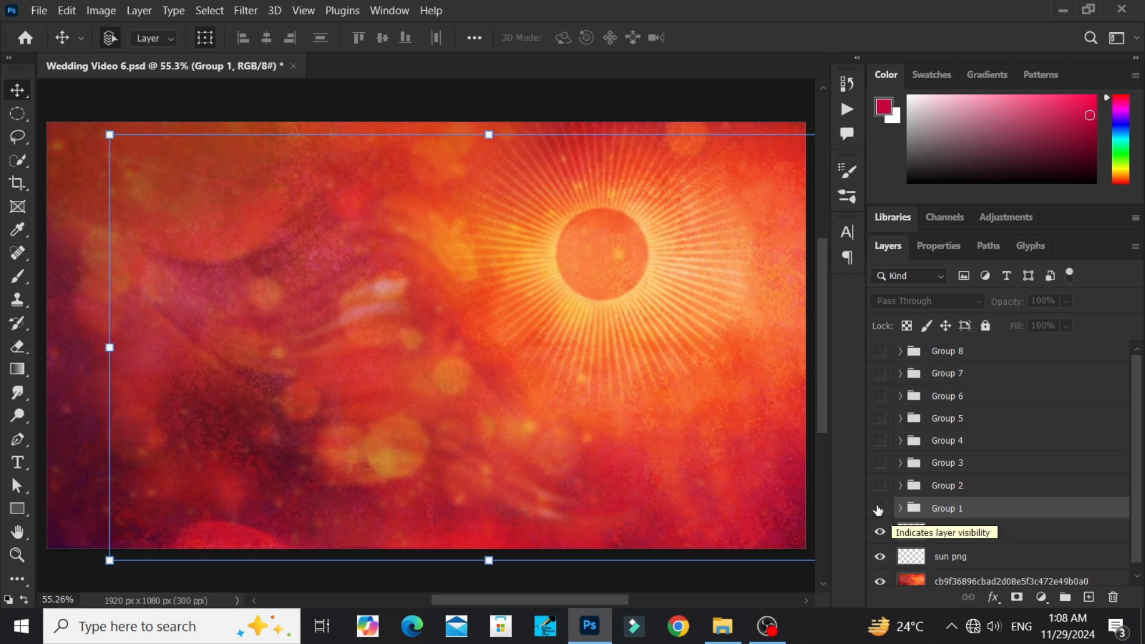
click(881, 508)
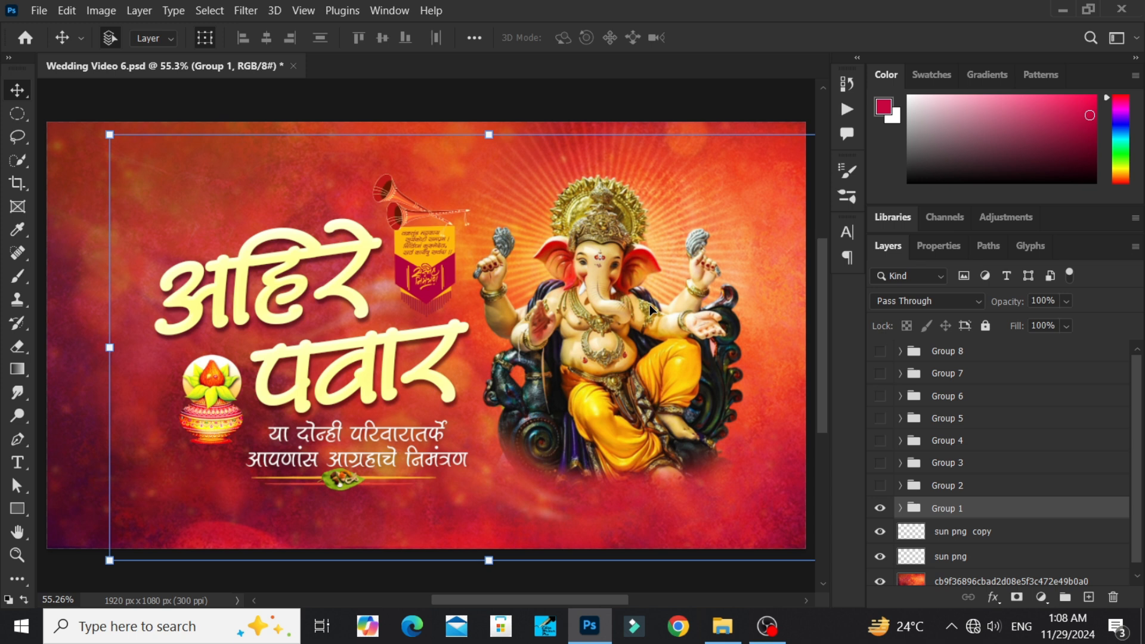
click(358, 265)
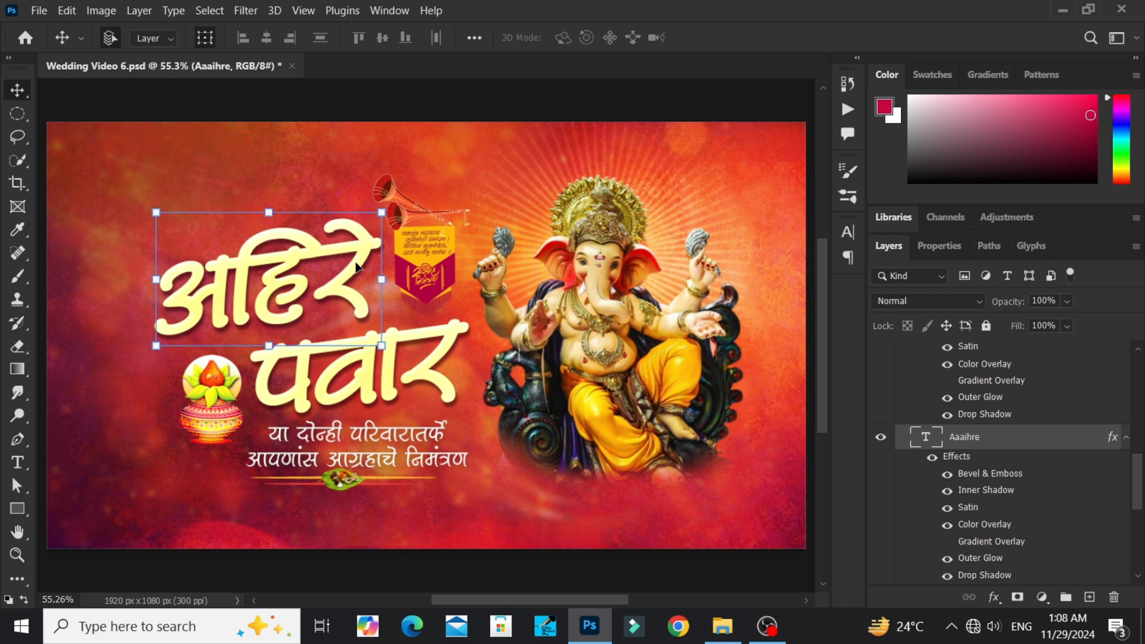
click(524, 92)
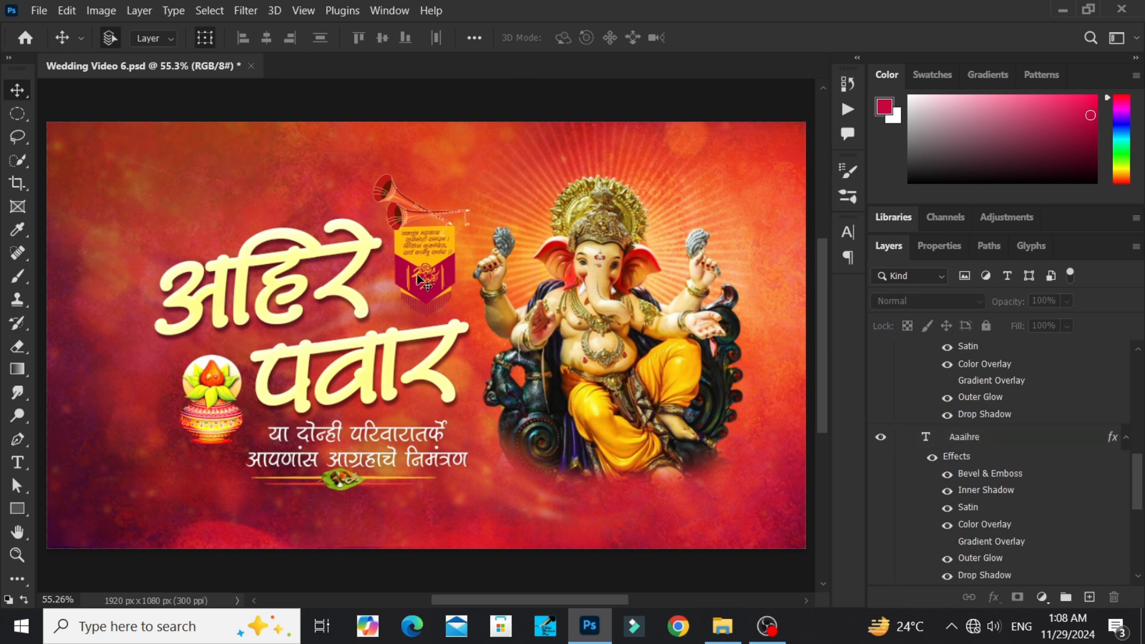
click(598, 299)
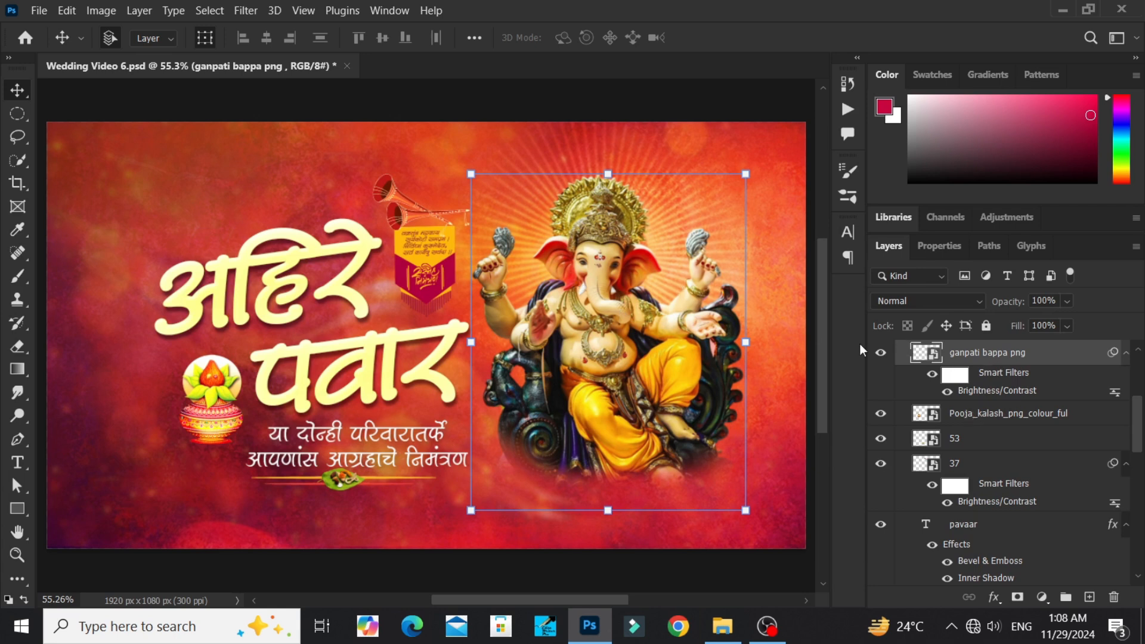
click(705, 118)
click(706, 117)
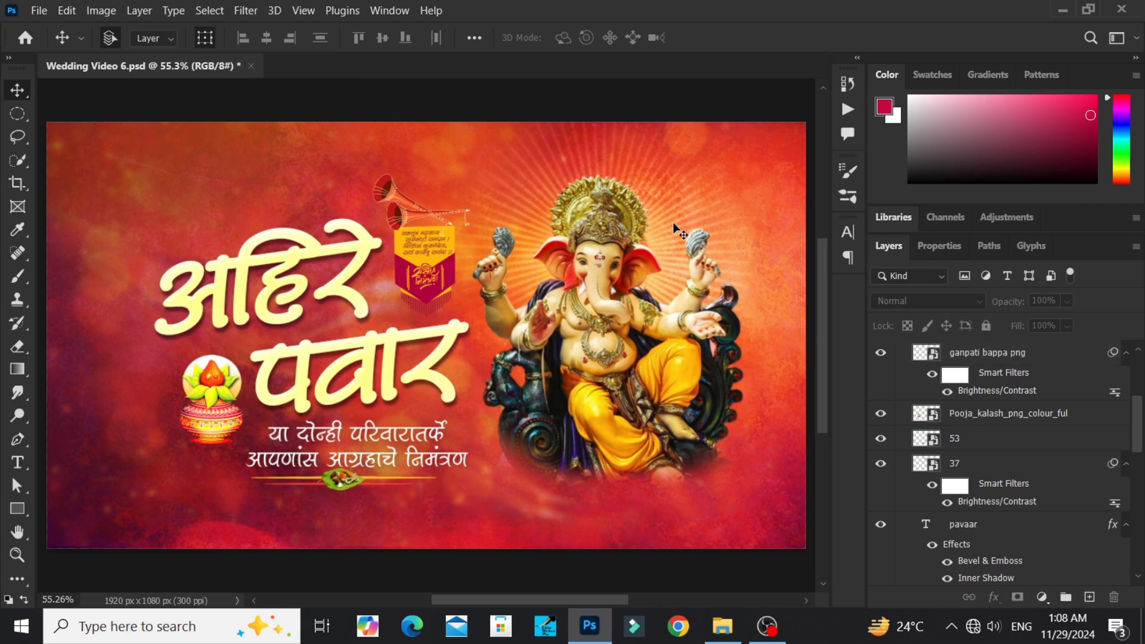
scroll(948, 456, up, 2)
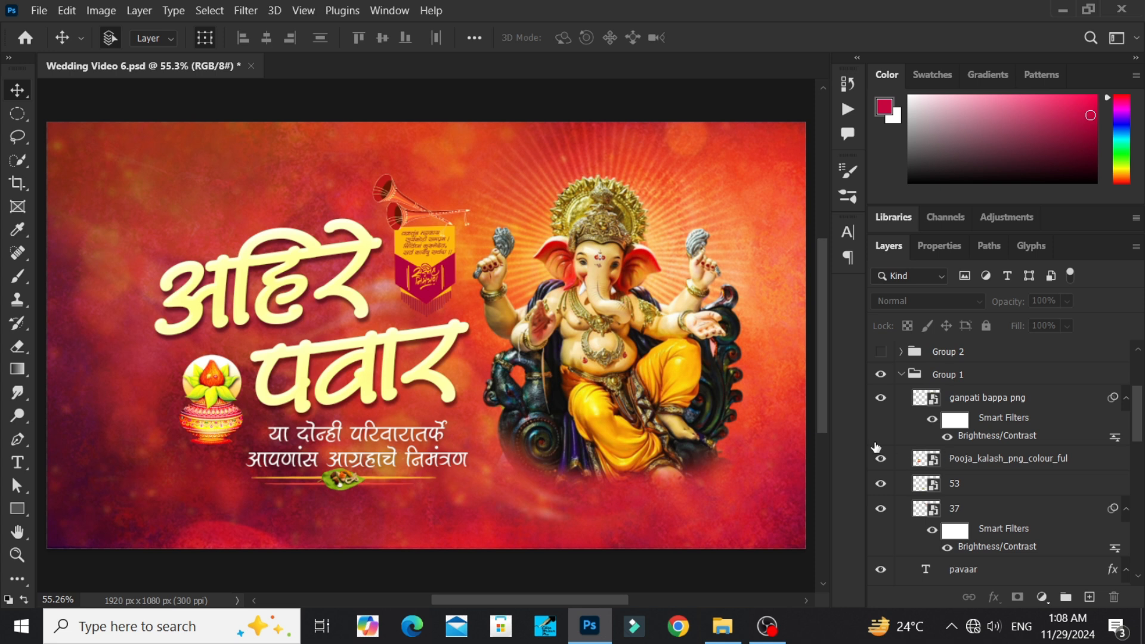
scroll(877, 444, up, 2)
click(902, 420)
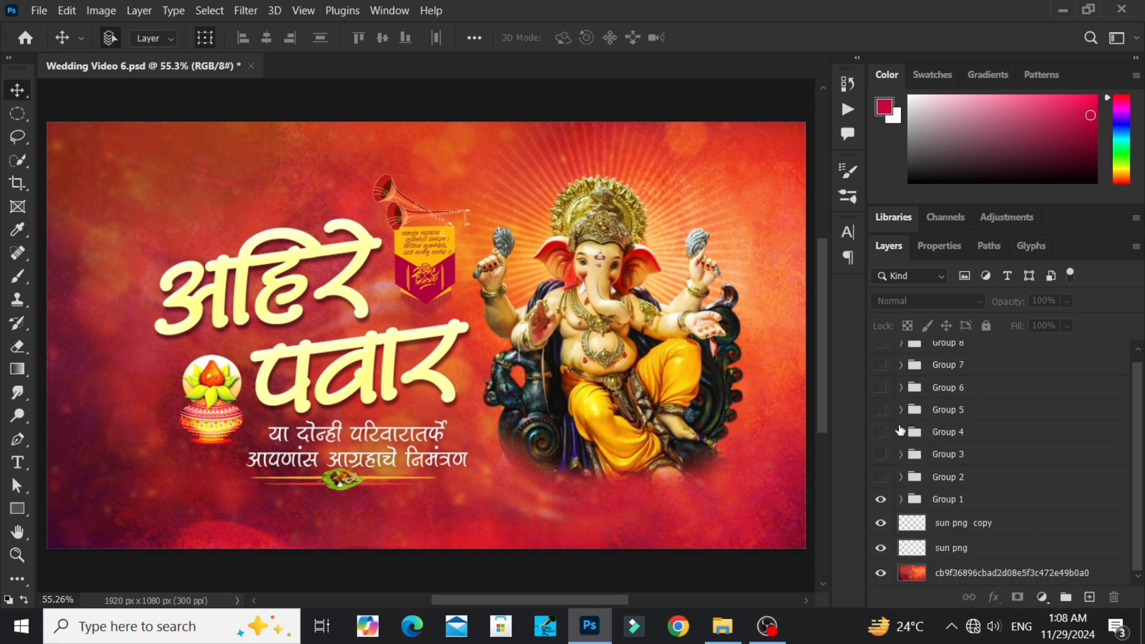
- Hide Group 1 and both sun png layers, leaving only the background image
click(884, 501)
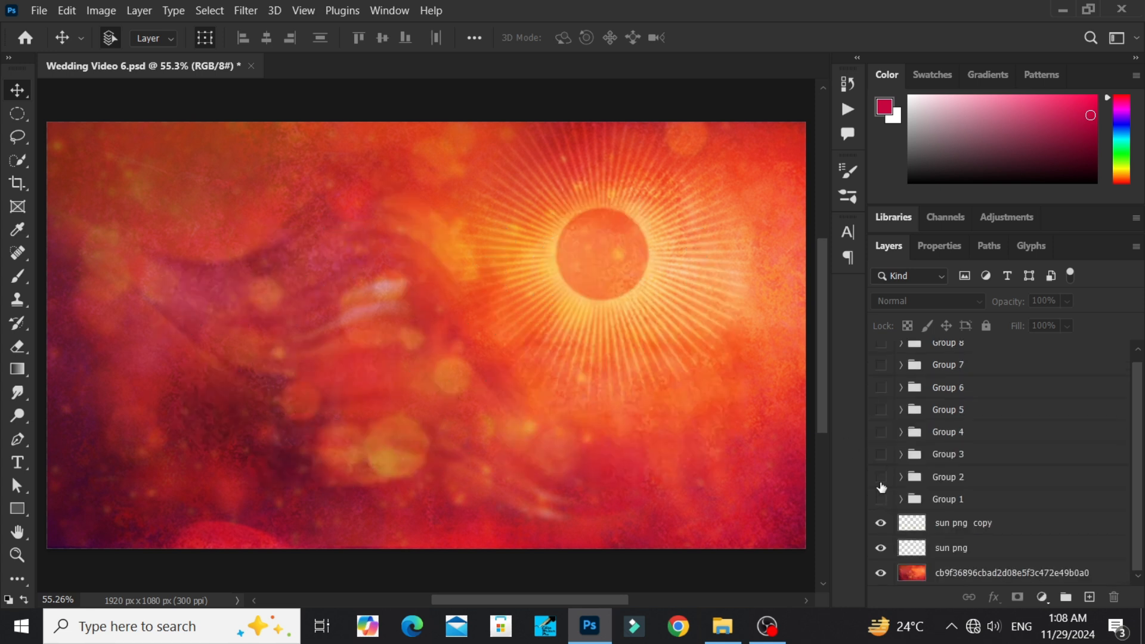
click(881, 523)
click(881, 548)
- Show Group 2, examine the groom's name text and its font, then collapse and hide the group
click(881, 477)
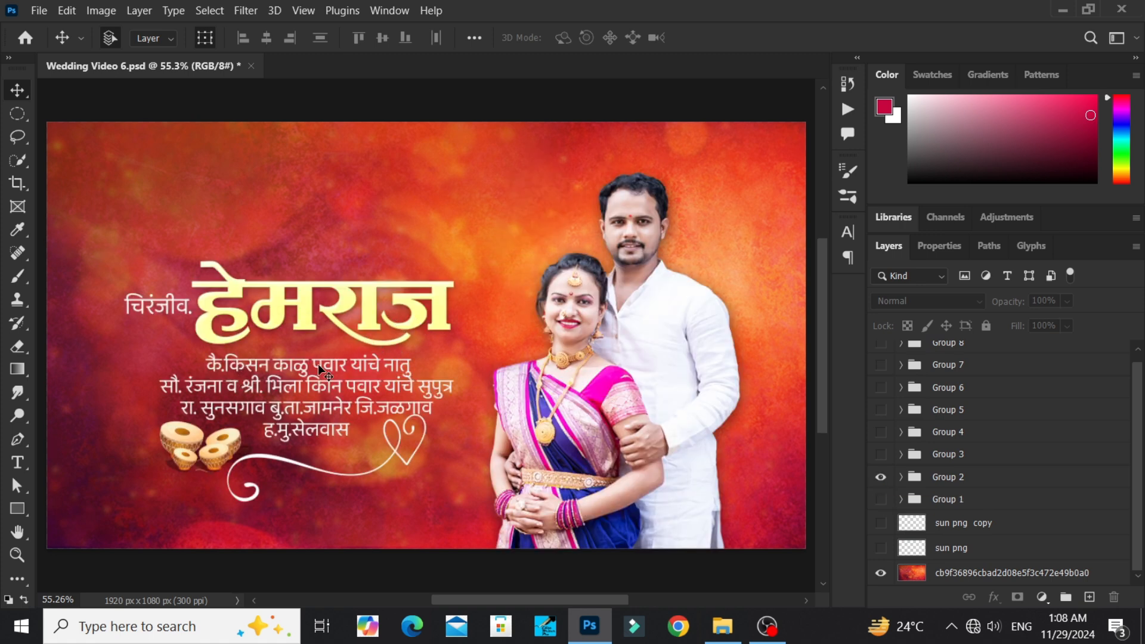
click(346, 305)
click(18, 463)
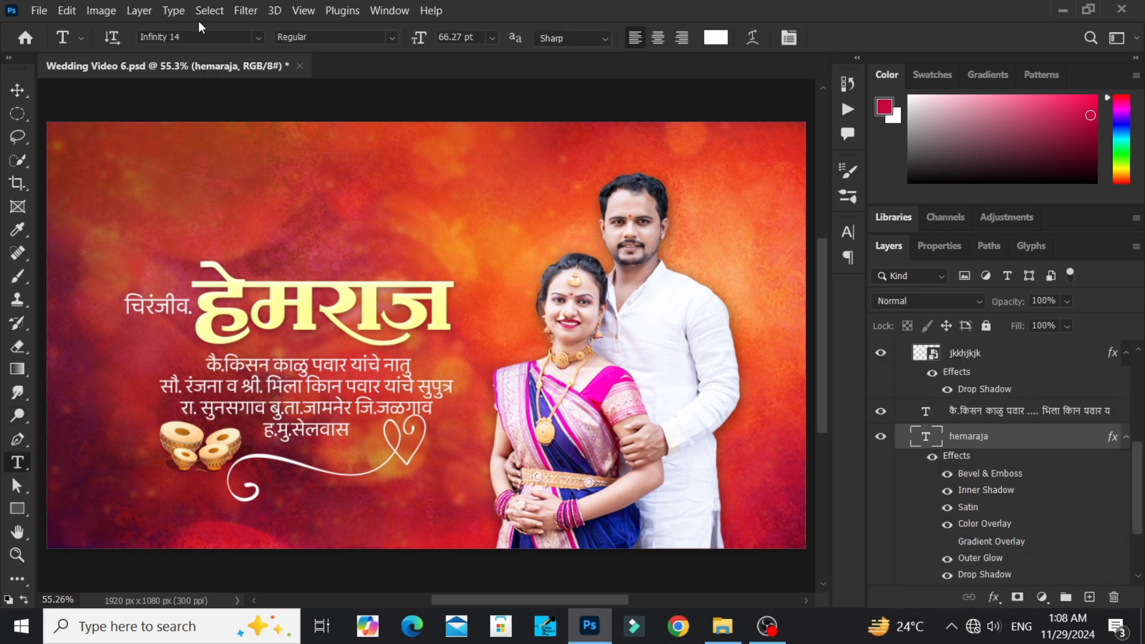
click(17, 90)
click(143, 105)
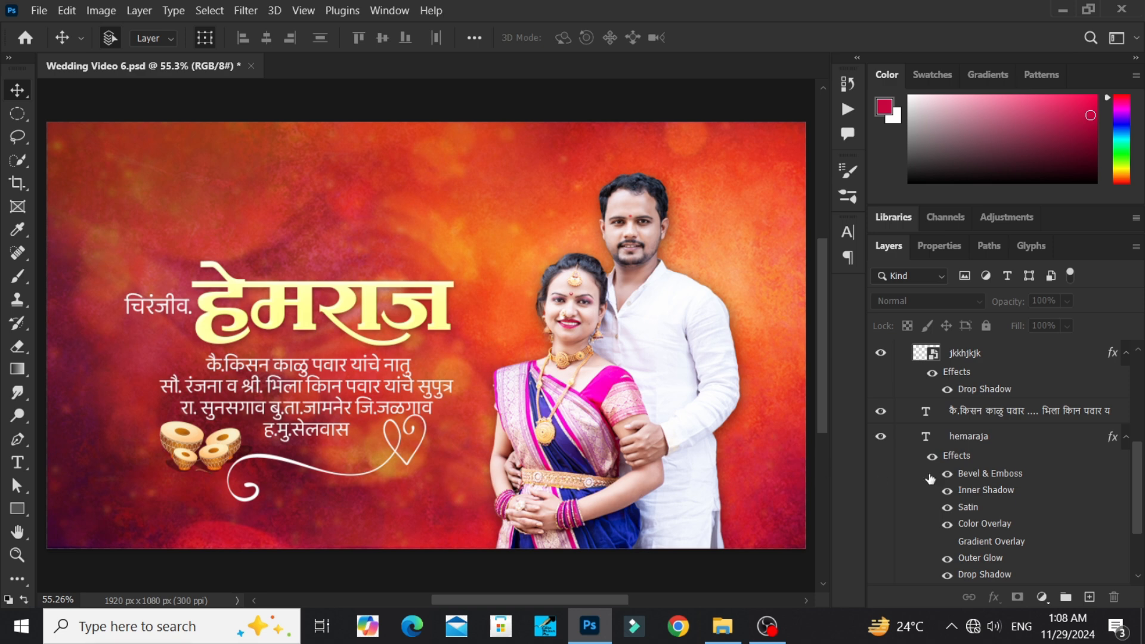
scroll(928, 477, up, 5)
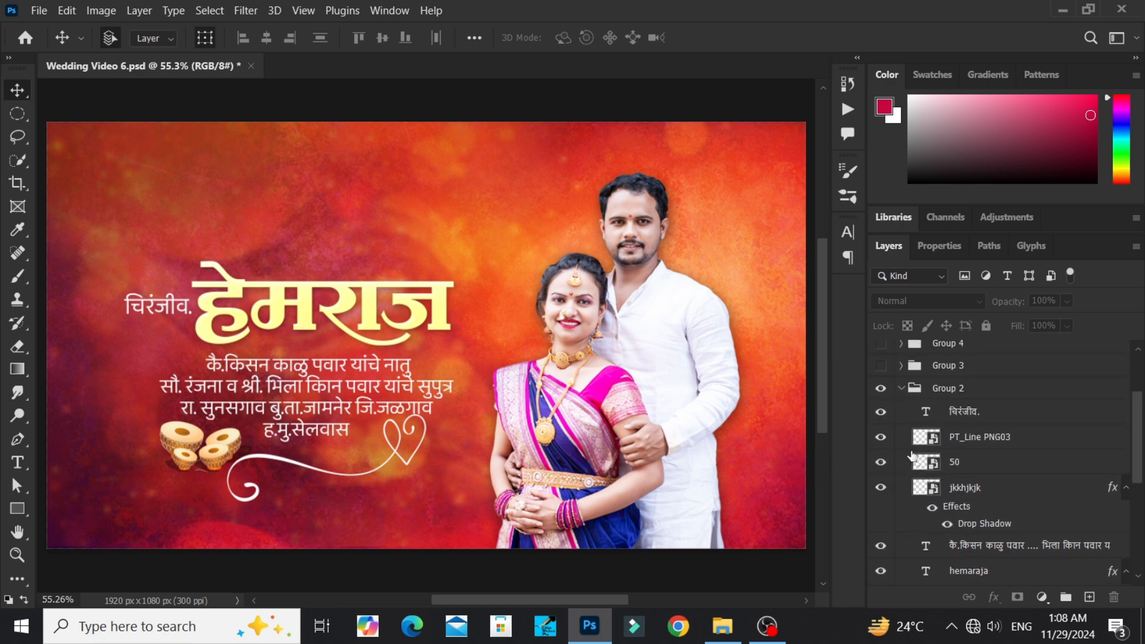
click(901, 388)
click(881, 477)
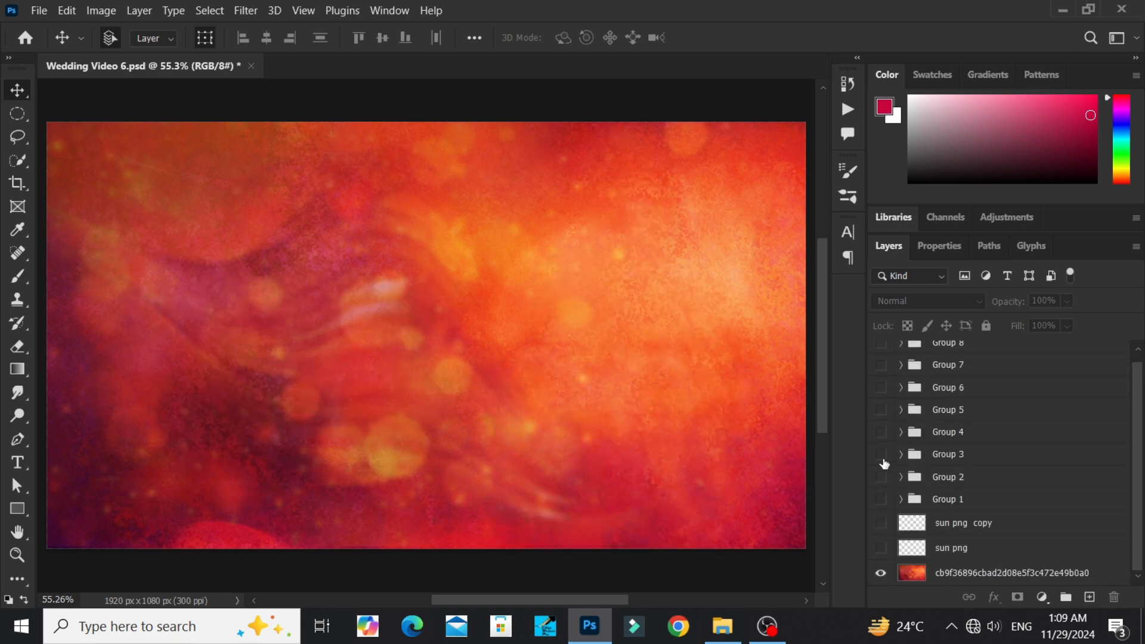
- Preview the bride's slide in Group 3 and the wedding venue slide in Group 4, one at a time
click(881, 454)
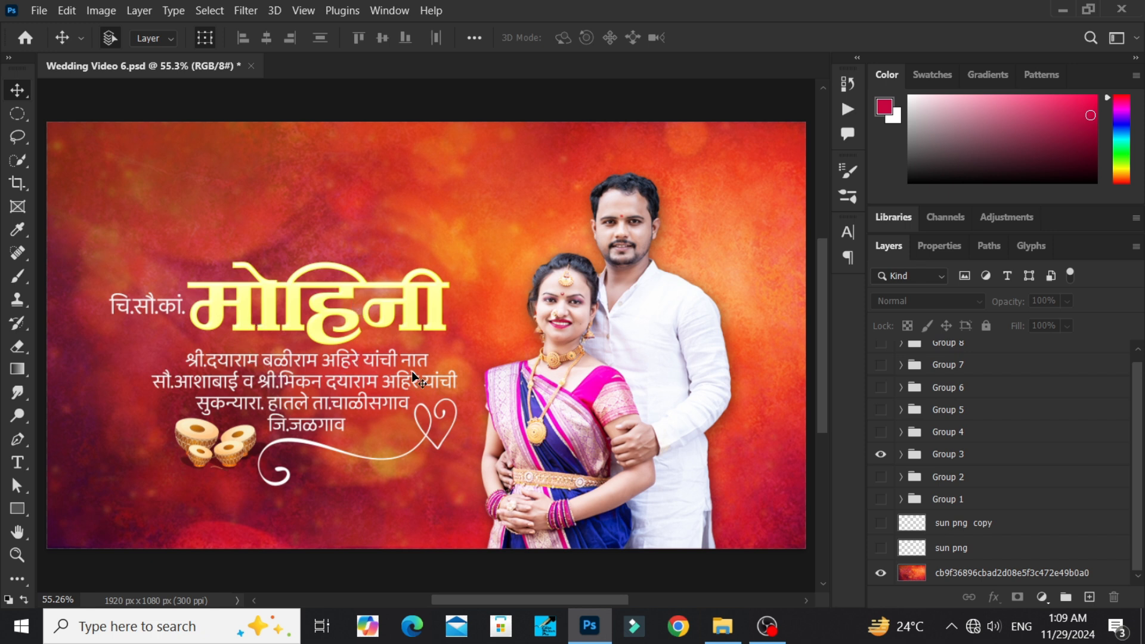
click(882, 455)
click(881, 432)
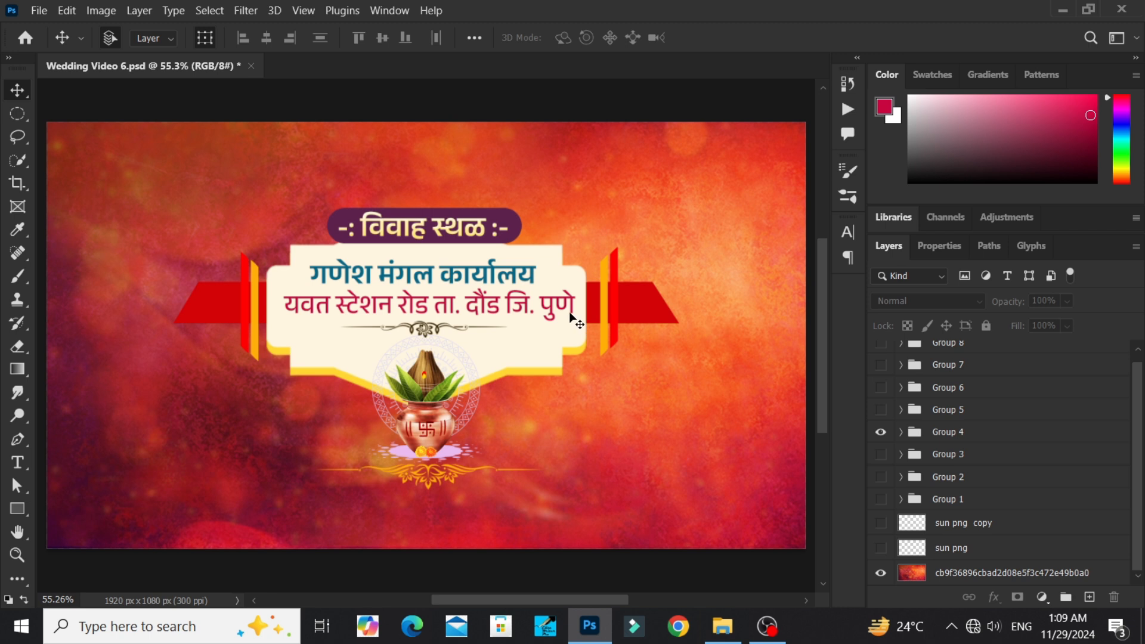
- Preview the wedding date slide in Group 5 and select its couple photo, then collapse and hide the group
click(881, 410)
click(881, 411)
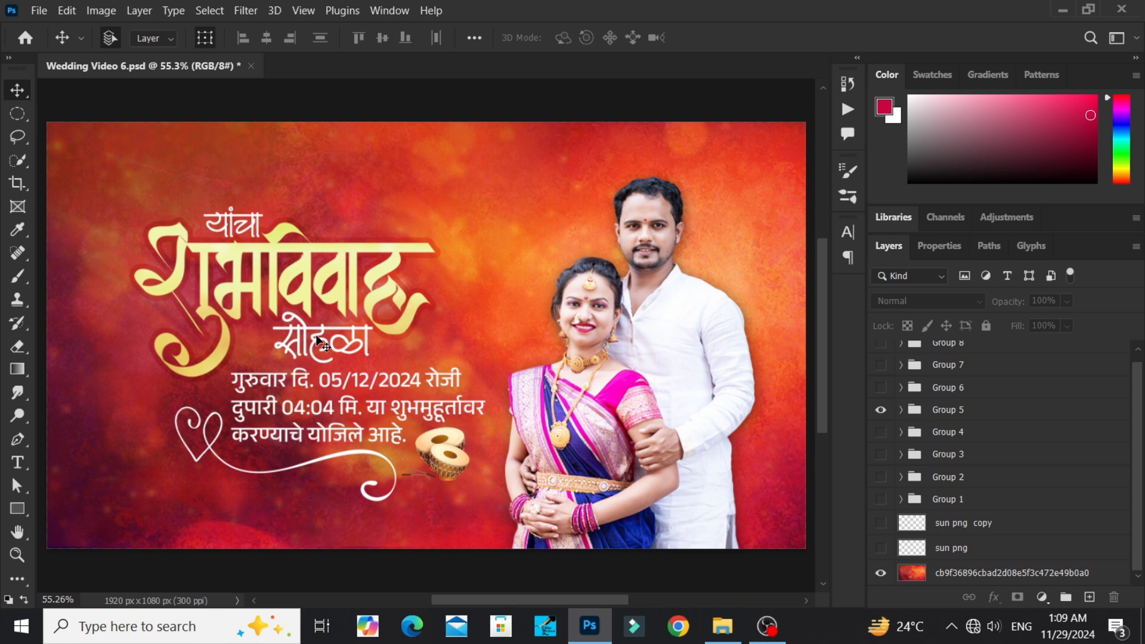
click(610, 368)
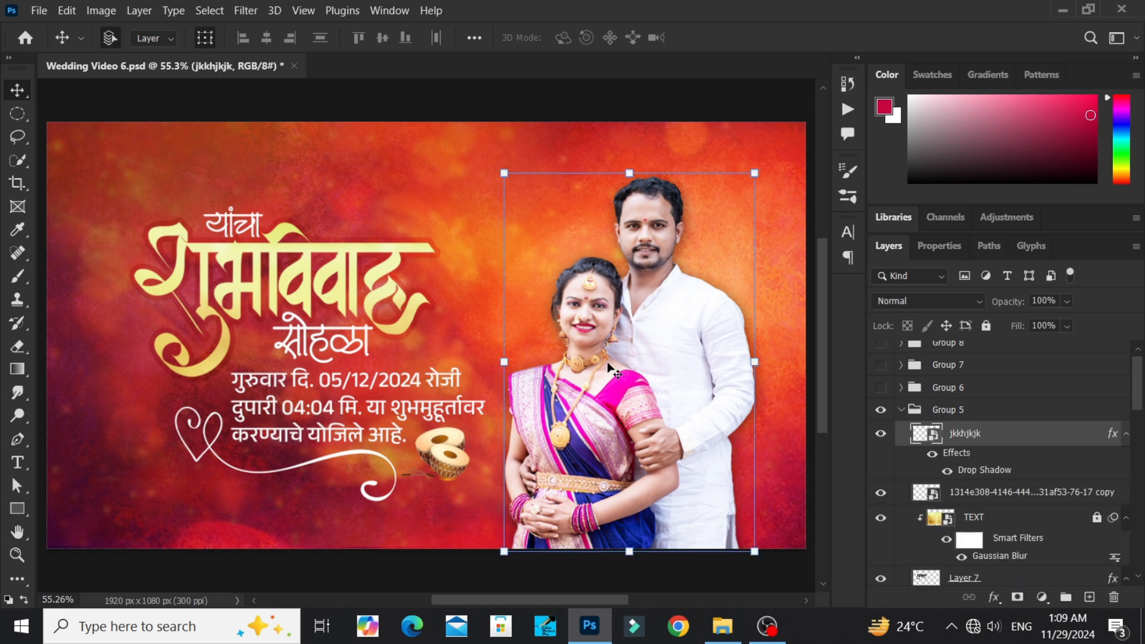
click(901, 409)
click(880, 410)
- Show the engagement ceremony slide in Group 6 and examine its layers before collapsing the group
click(880, 388)
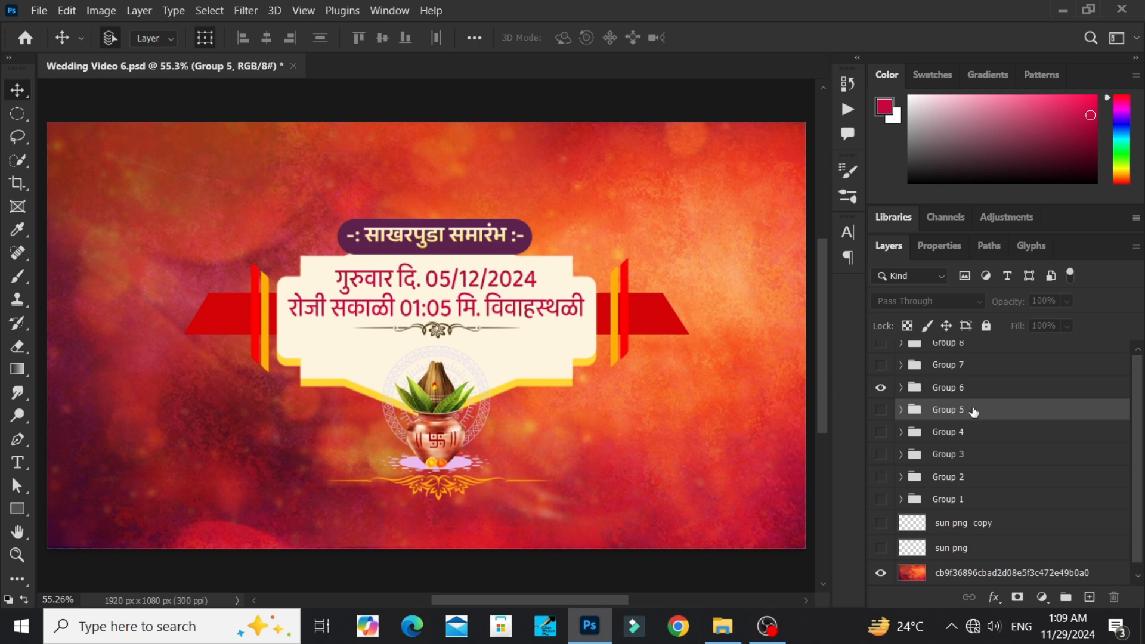
scroll(975, 412, up, 1)
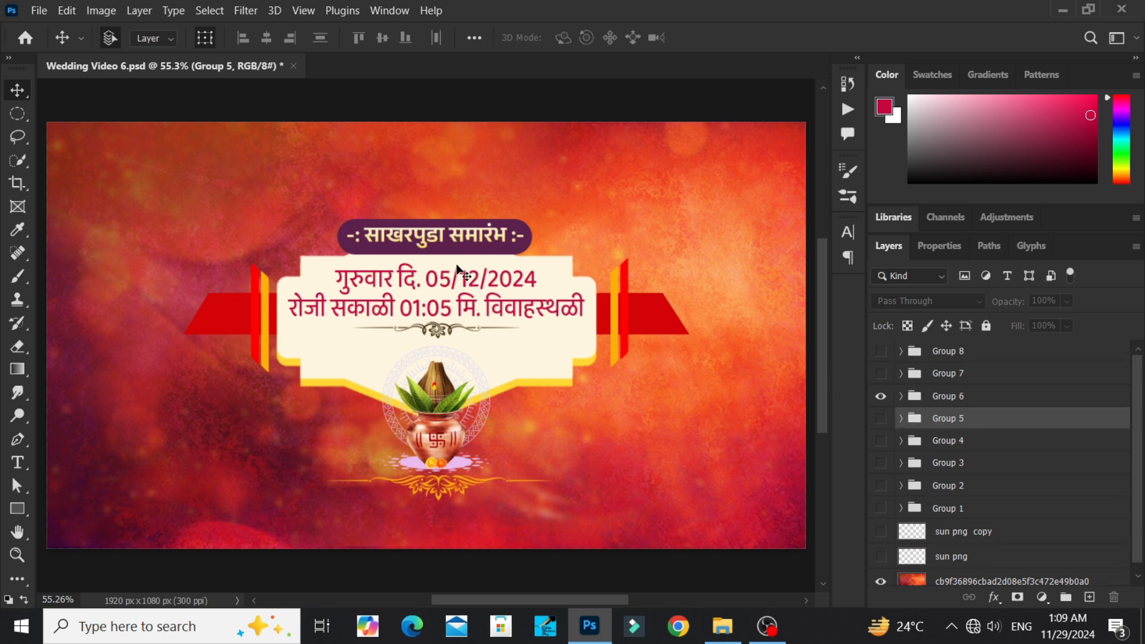
click(900, 396)
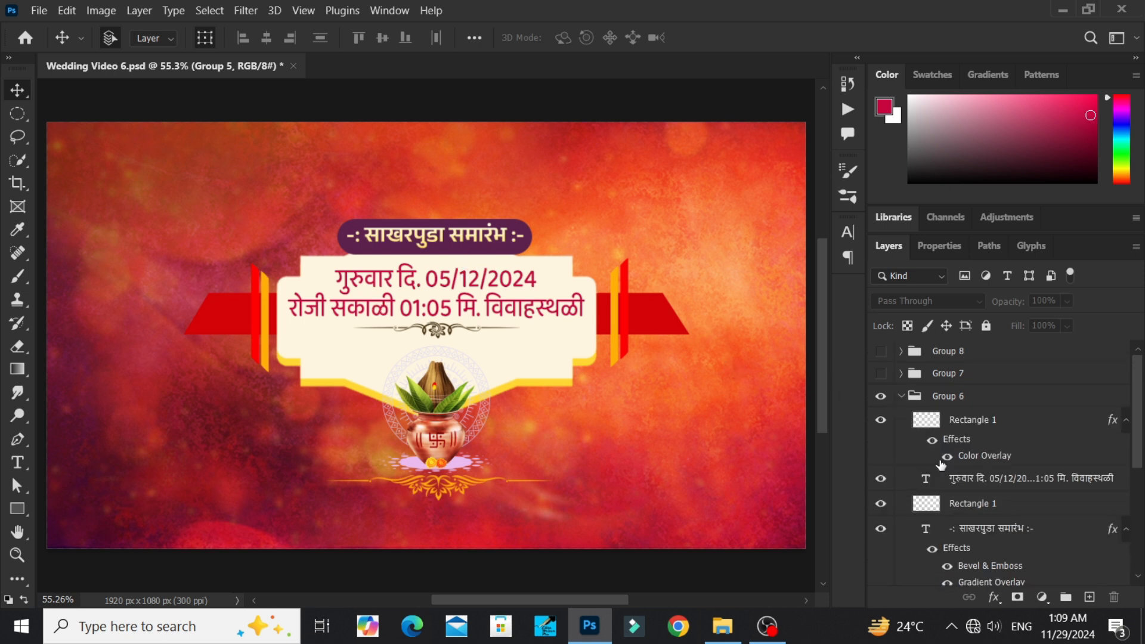
scroll(904, 418, down, 4)
scroll(905, 433, up, 3)
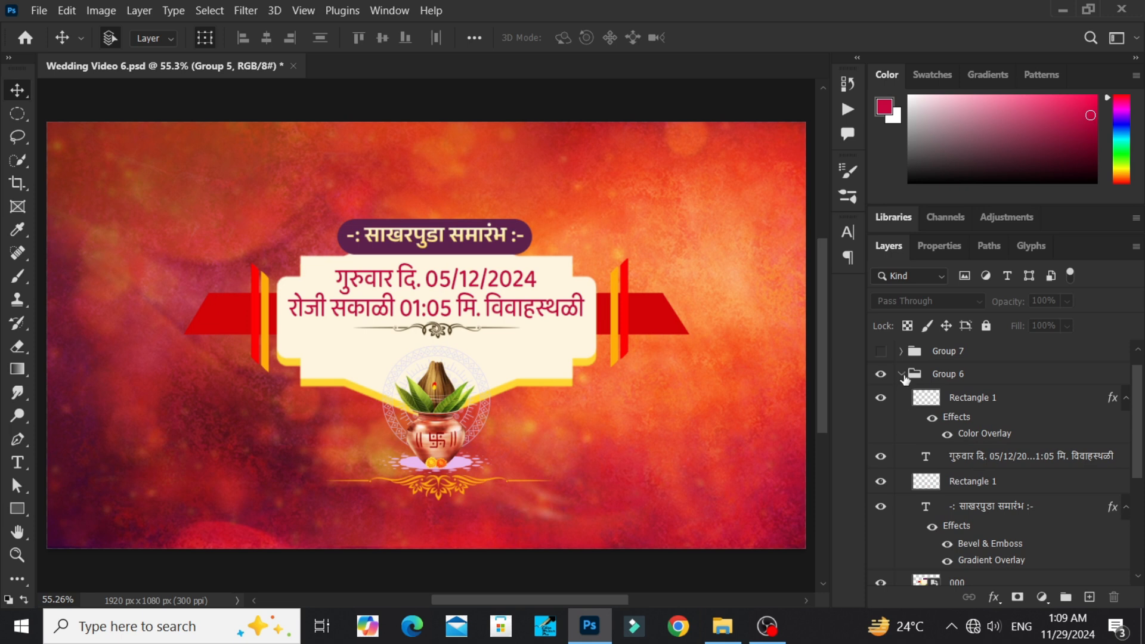
click(902, 374)
- Preview the haldi ceremony slide in Group 7 and the inviting family slide in Group 8, leaving both hidden
click(881, 366)
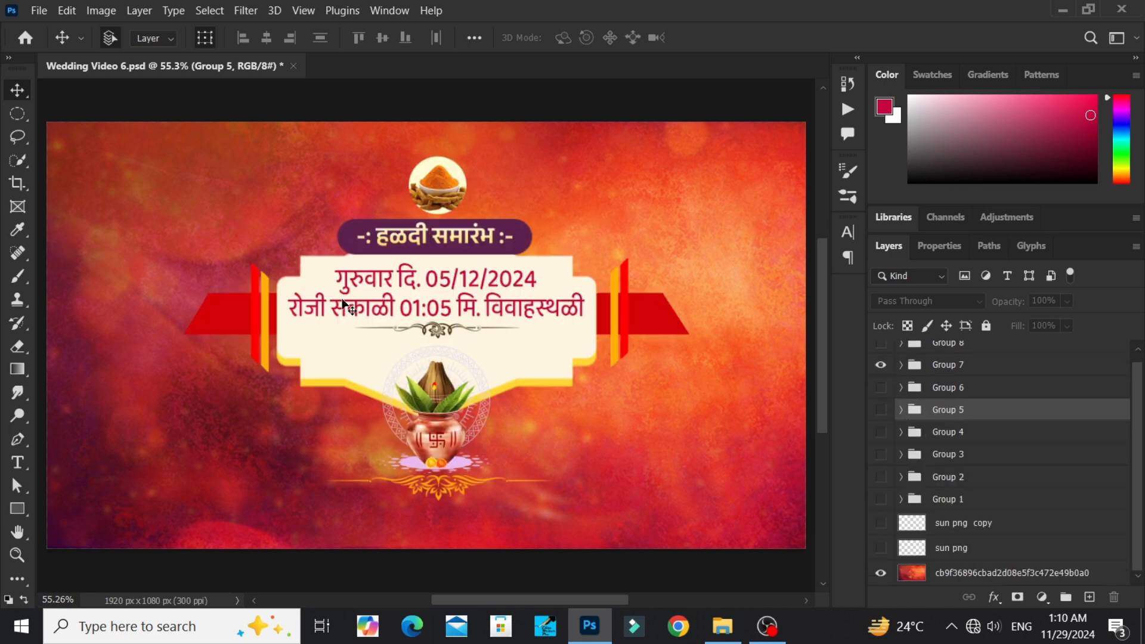
click(881, 364)
click(882, 345)
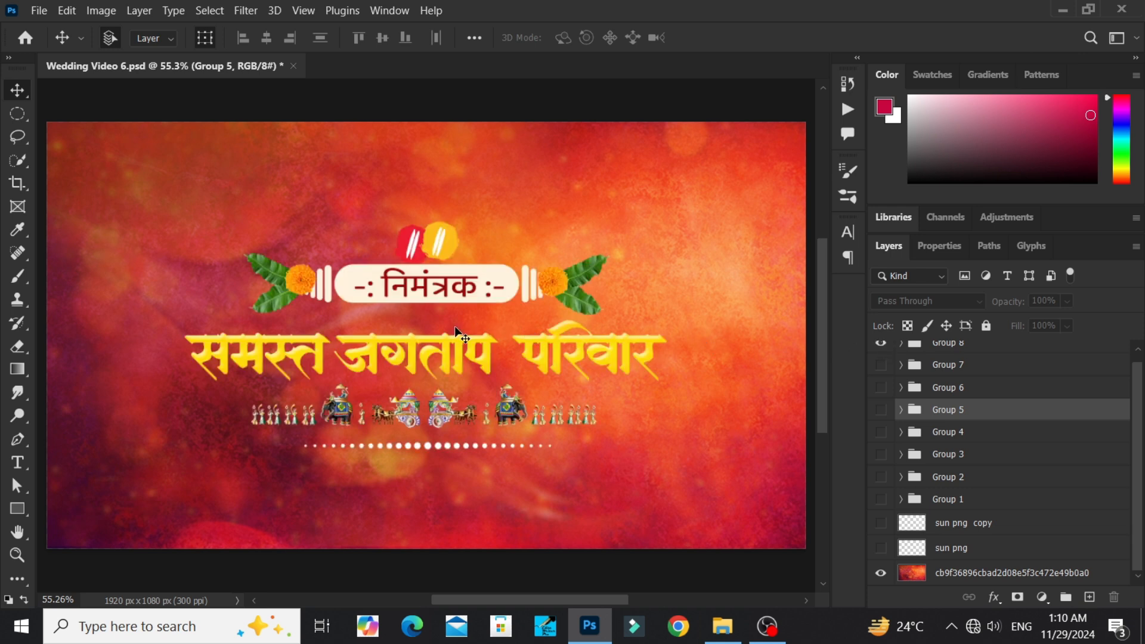
scroll(955, 418, up, 1)
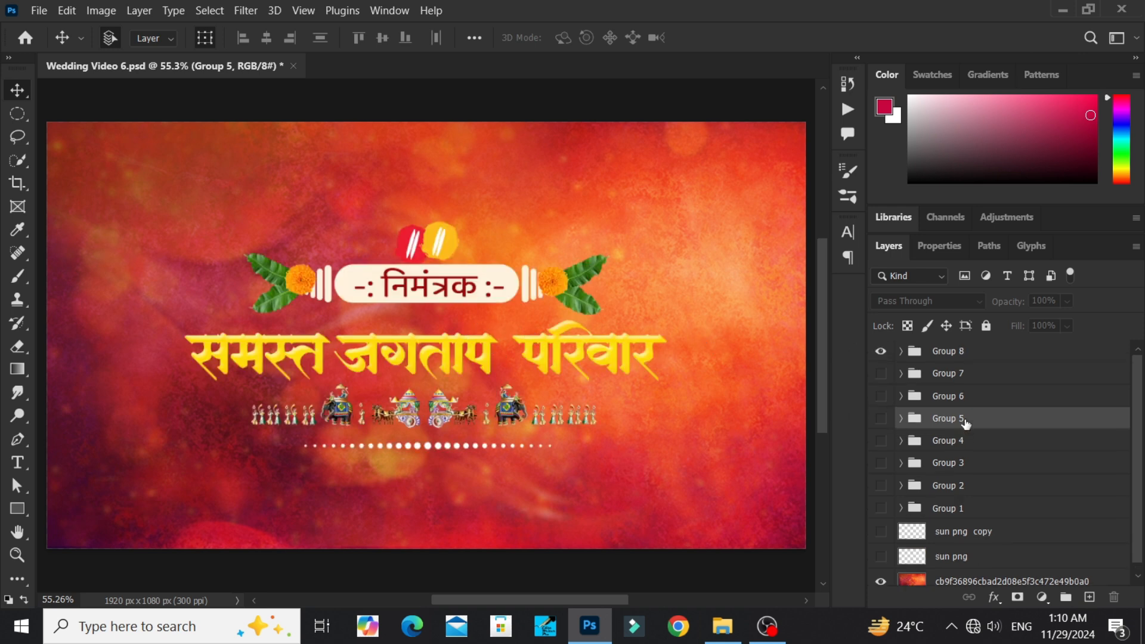
click(880, 352)
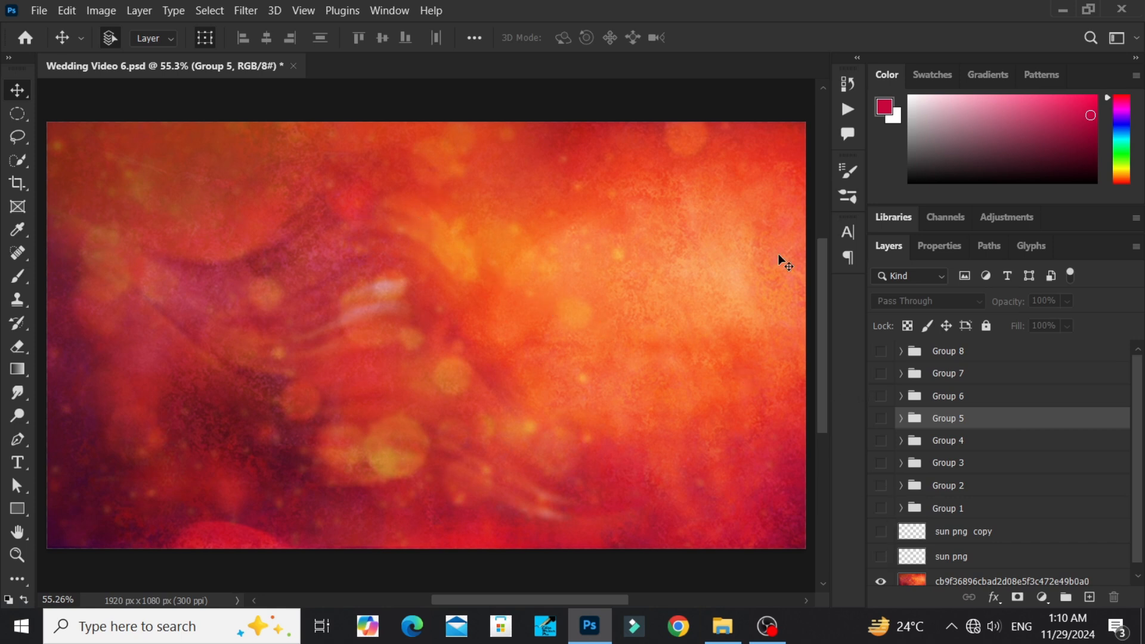
- Hide the background image layer and show Group 1 on its own over transparency
scroll(900, 546, down, 1)
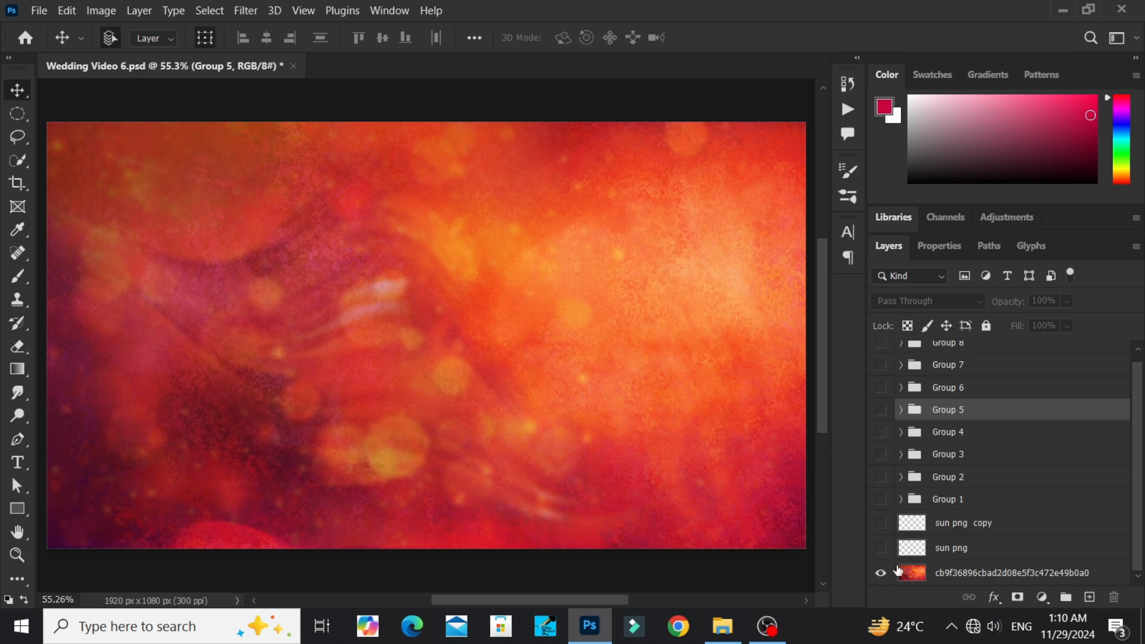
click(881, 573)
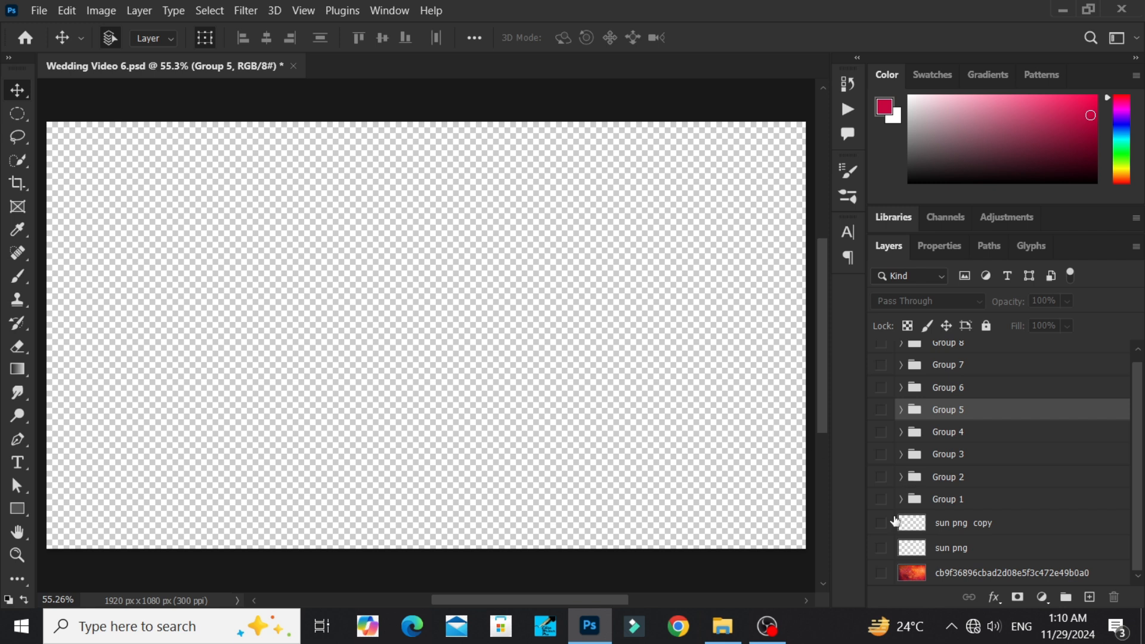
click(881, 499)
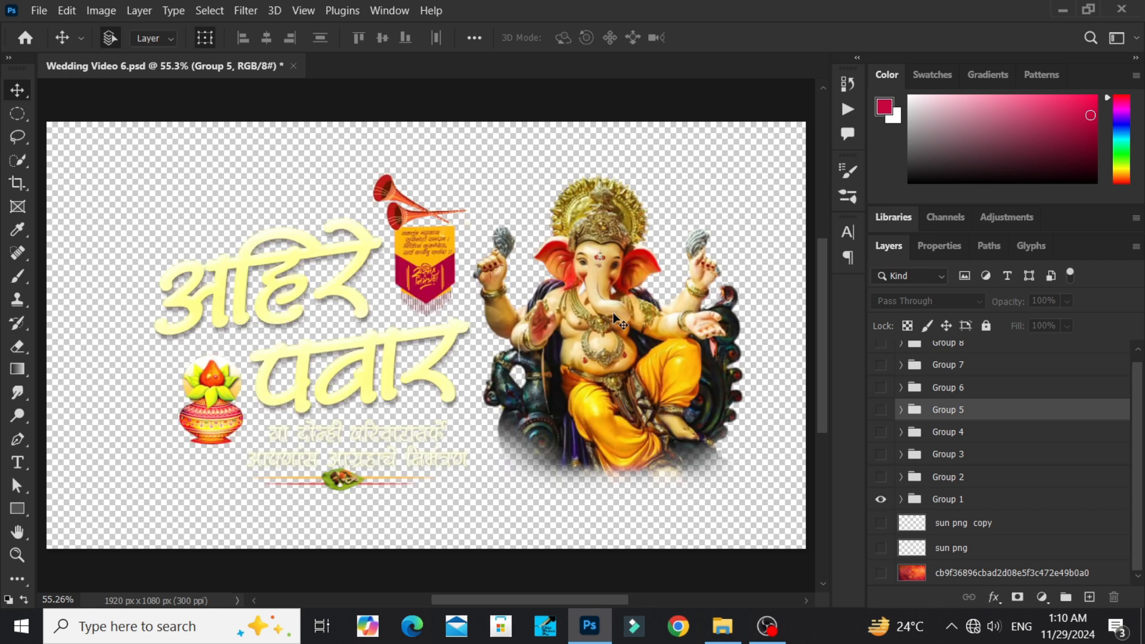
- Hide the ganpati bappa png layer in Group 1 and undo the hiding
click(615, 314)
scroll(1023, 470, down, 2)
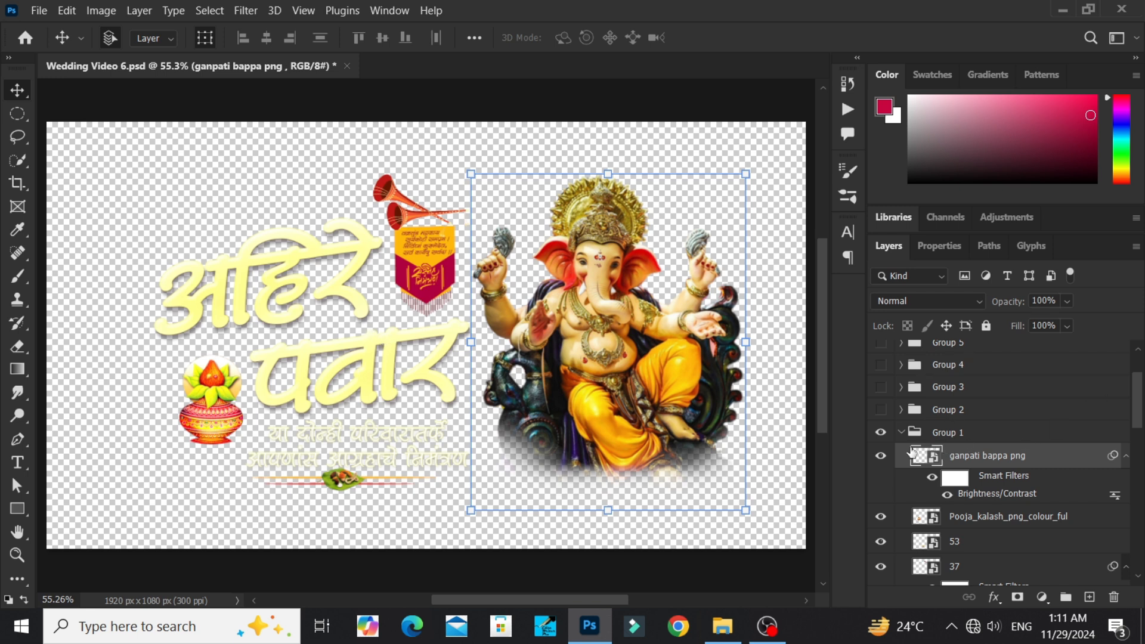
click(881, 456)
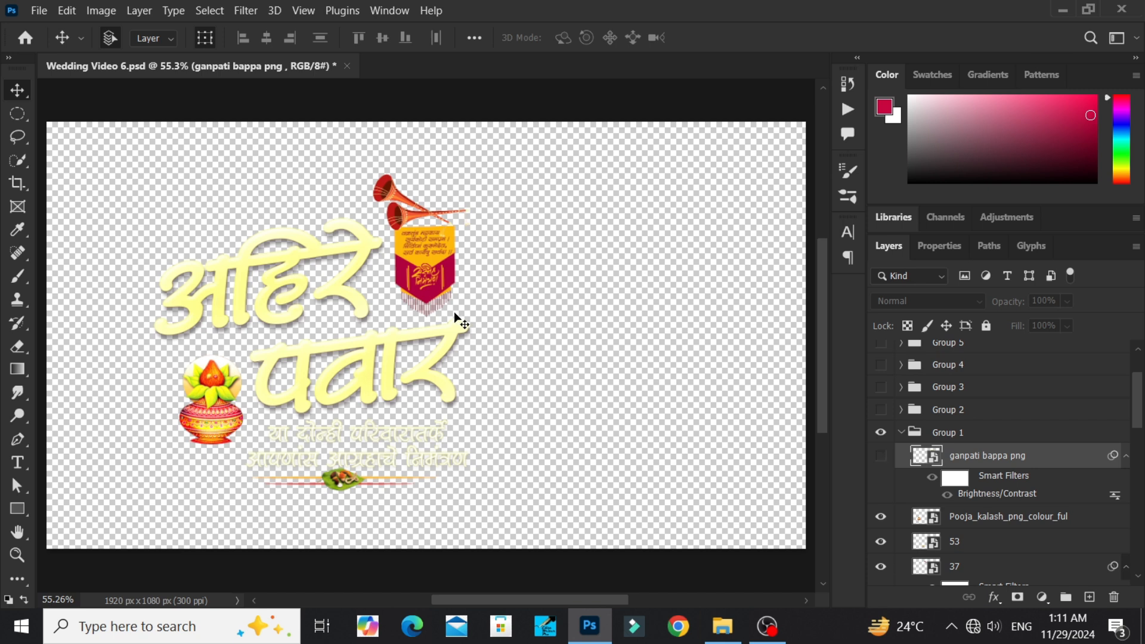
key(ctrl+z)
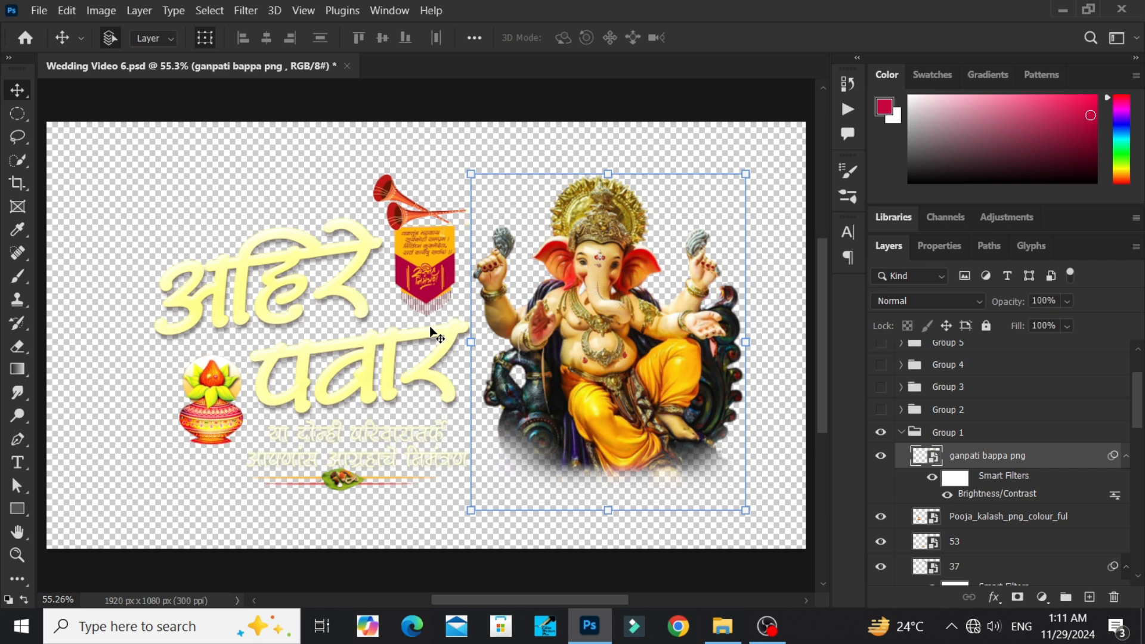
- Select all elements of the Ganesha slide in Group 1 and hide their layers
click(301, 250)
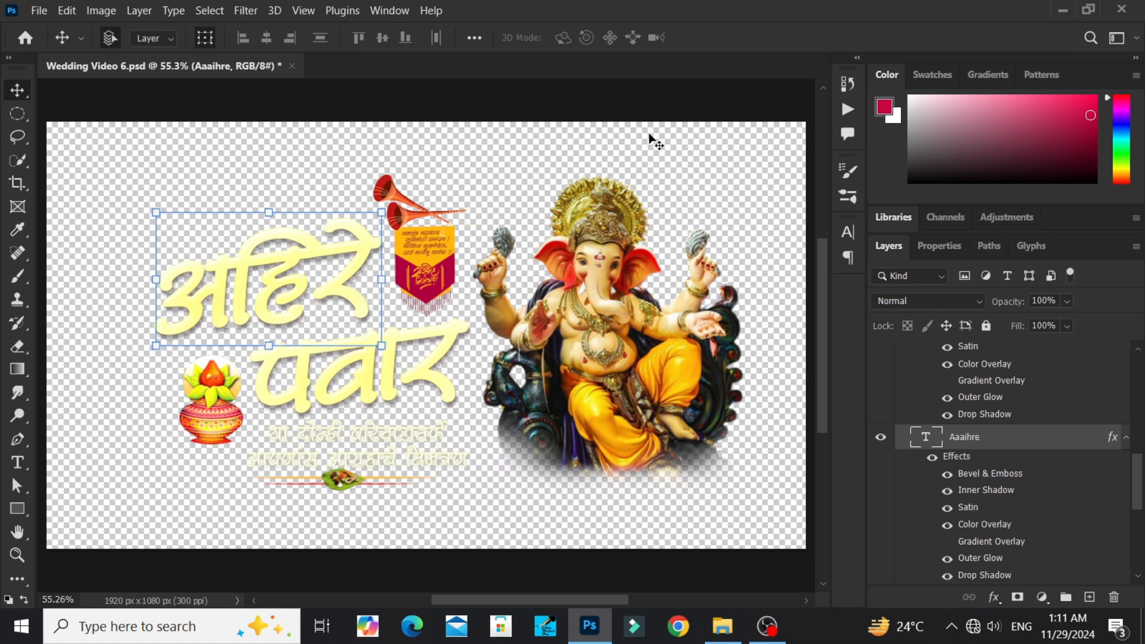
drag(599, 114, 447, 424)
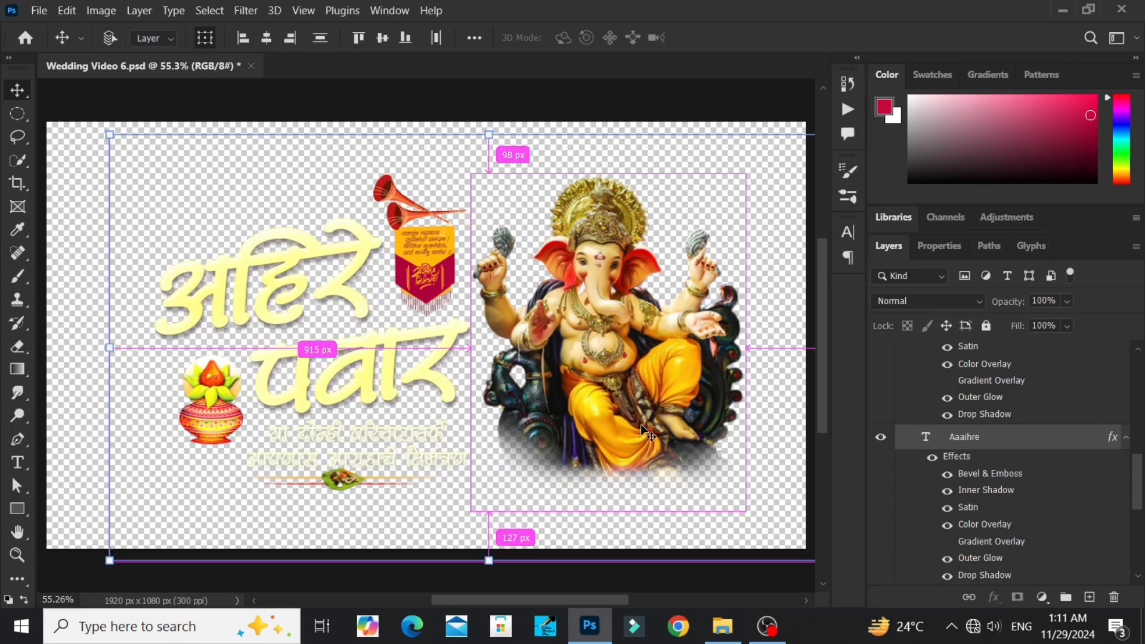
key(ctrl+comma)
drag(176, 514, 172, 512)
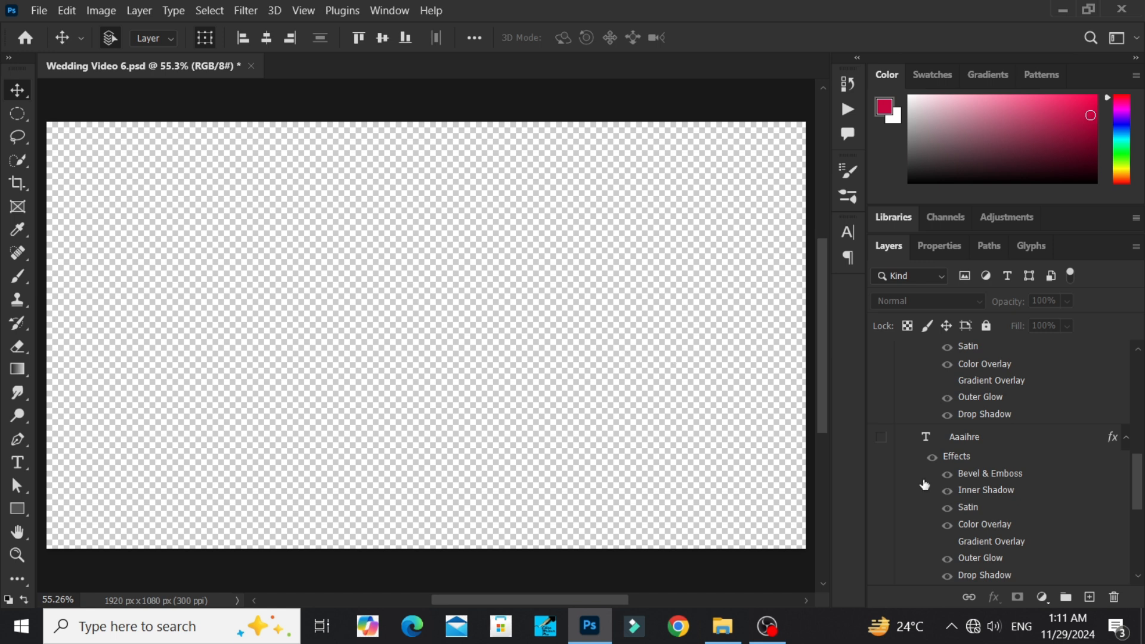
- Show only the two large family-name title text layers of Group 1 over transparency
click(881, 441)
scroll(882, 445, up, 3)
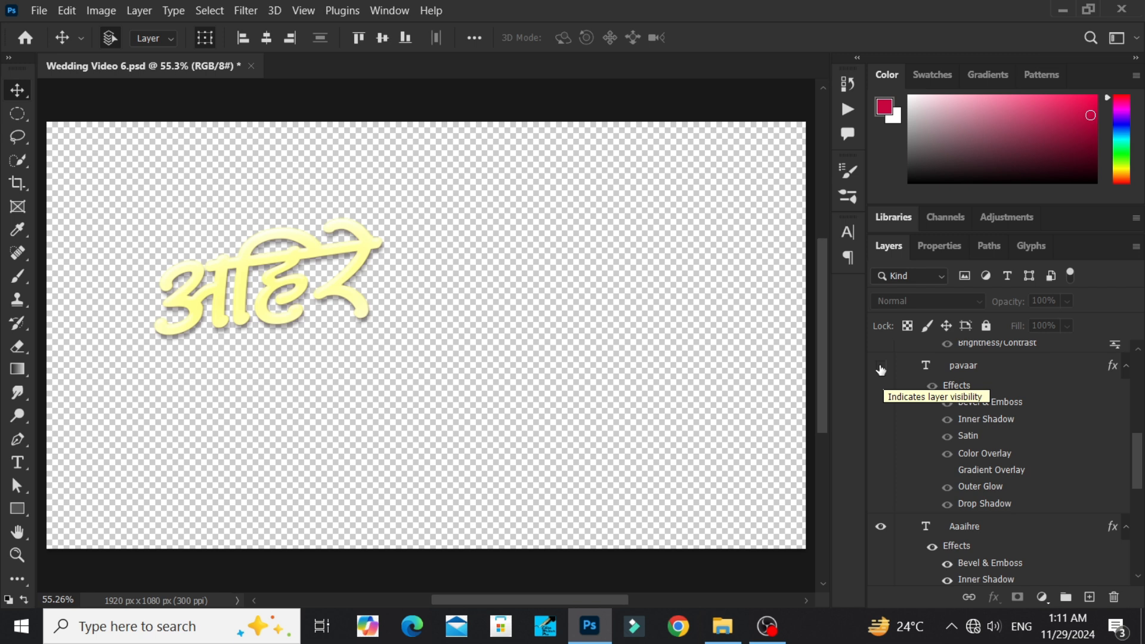
click(881, 369)
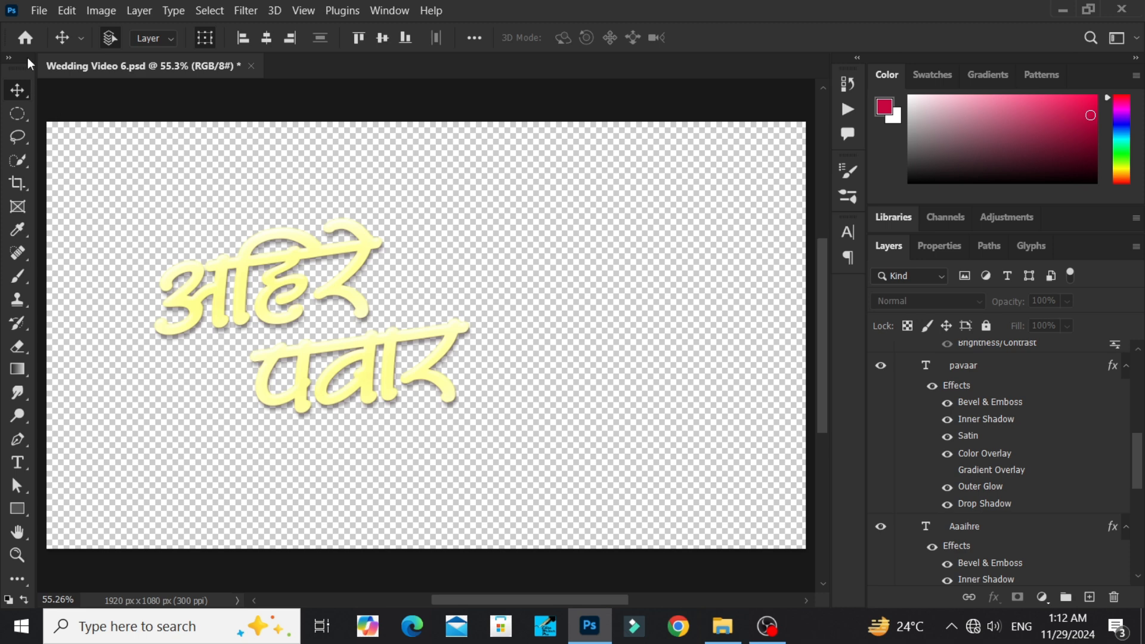
click(39, 10)
mouse_move(60, 275)
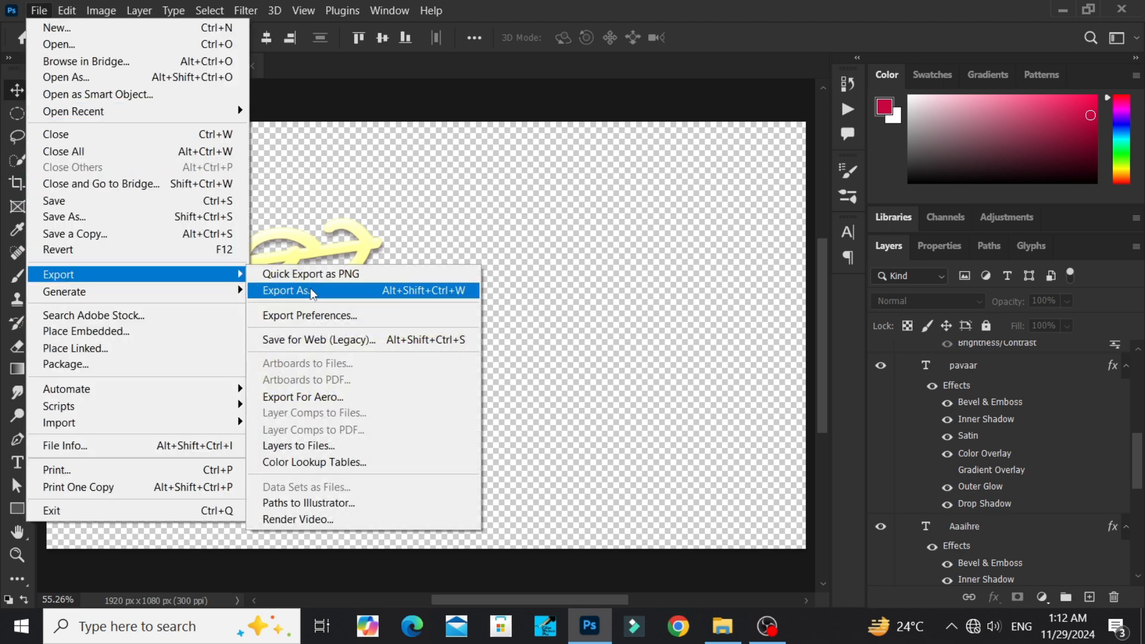
click(315, 276)
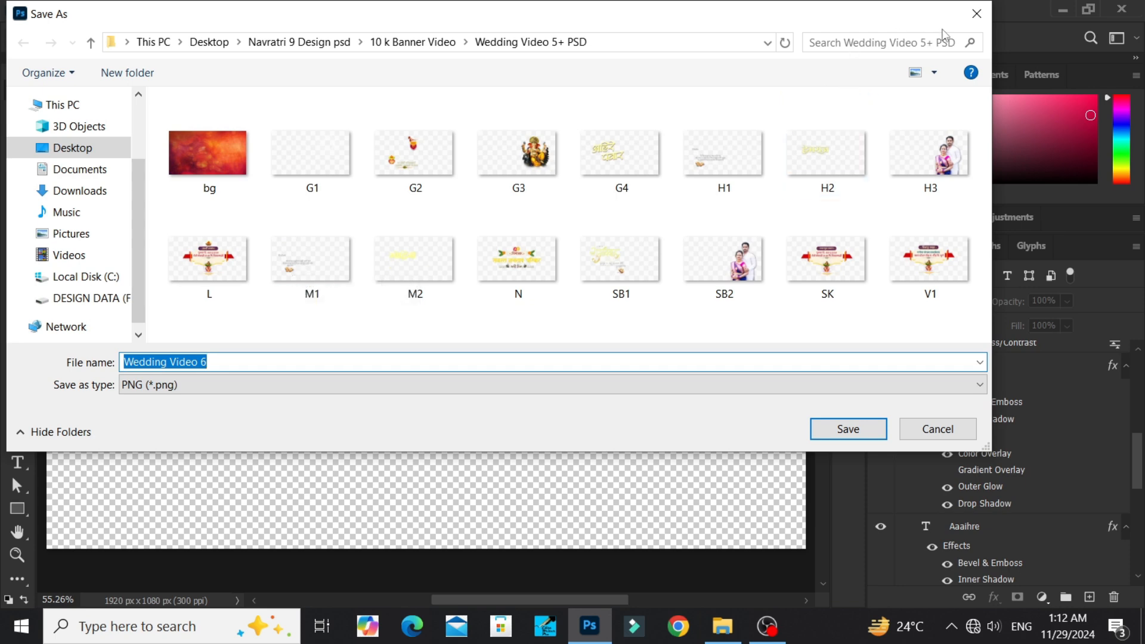
click(977, 13)
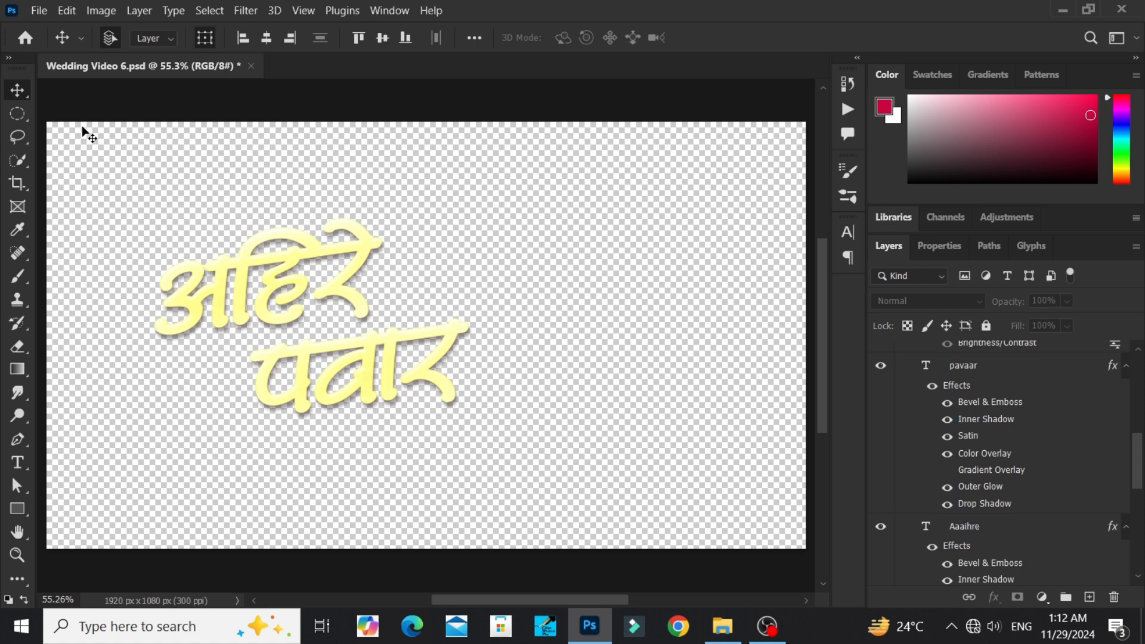
- Try a quick PNG export of the isolated title text under the file name G1 in the Wedding Video 5+ PSD folder
click(40, 10)
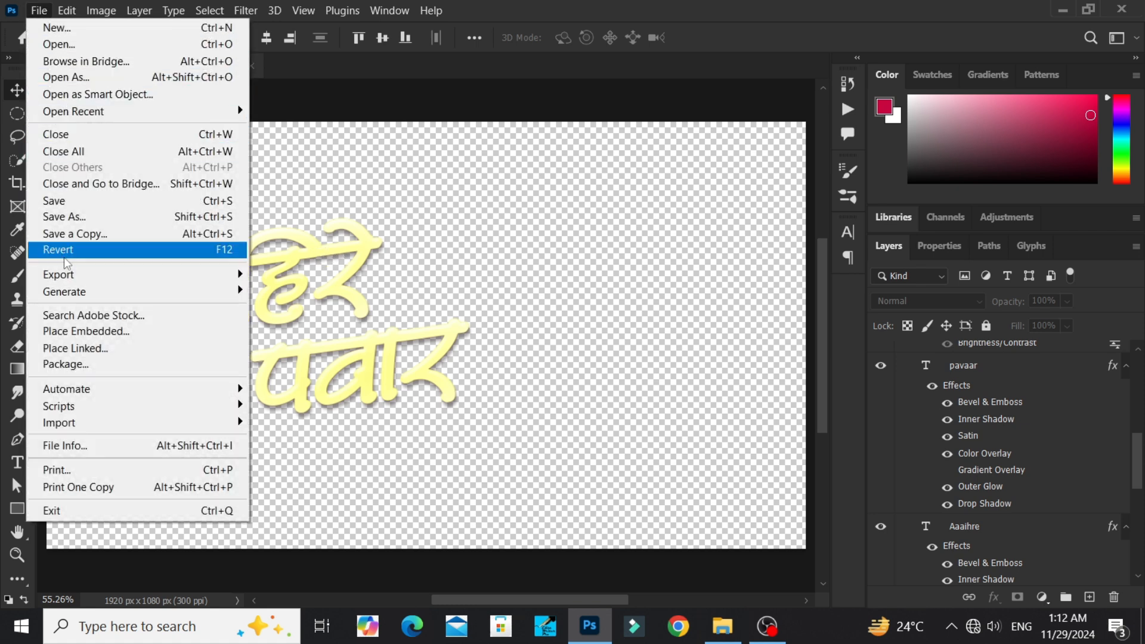
mouse_move(75, 279)
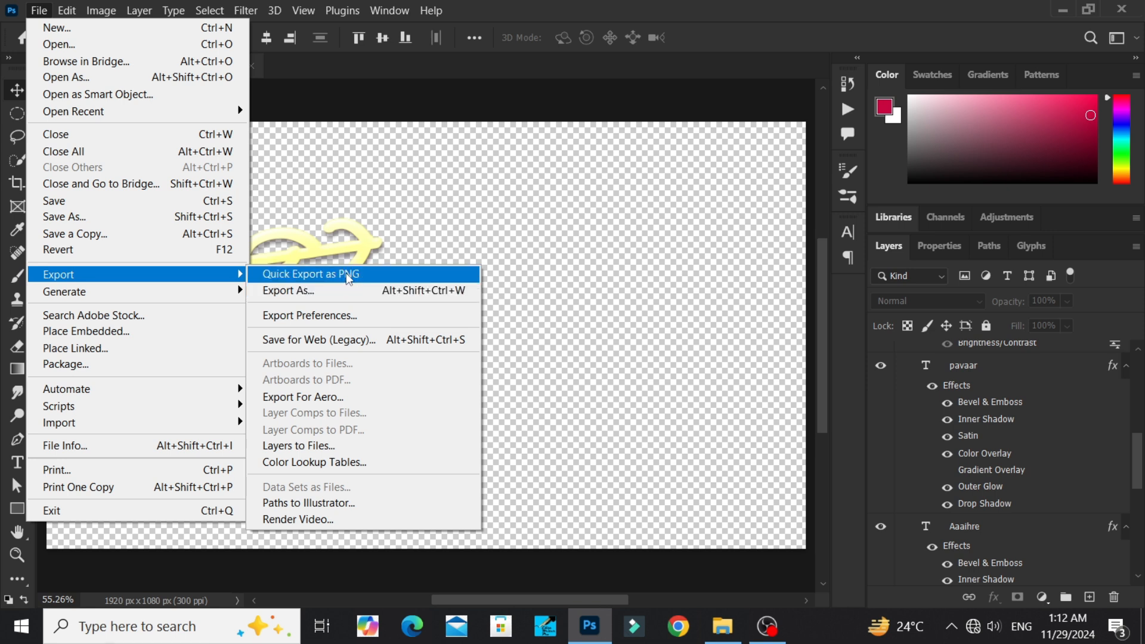
click(349, 275)
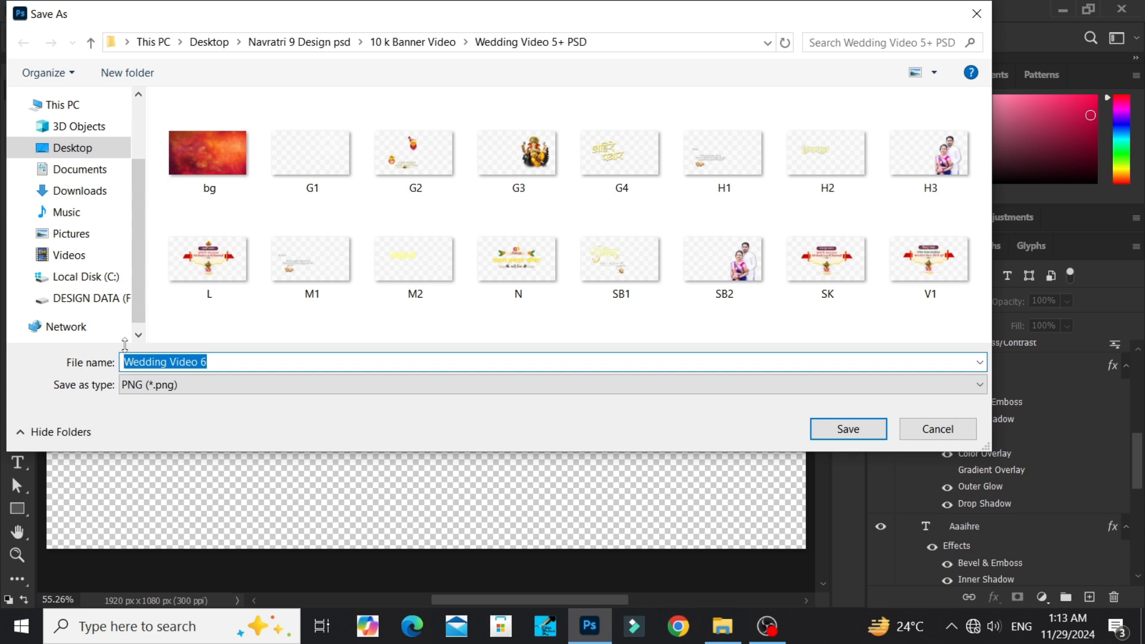
text(GA)
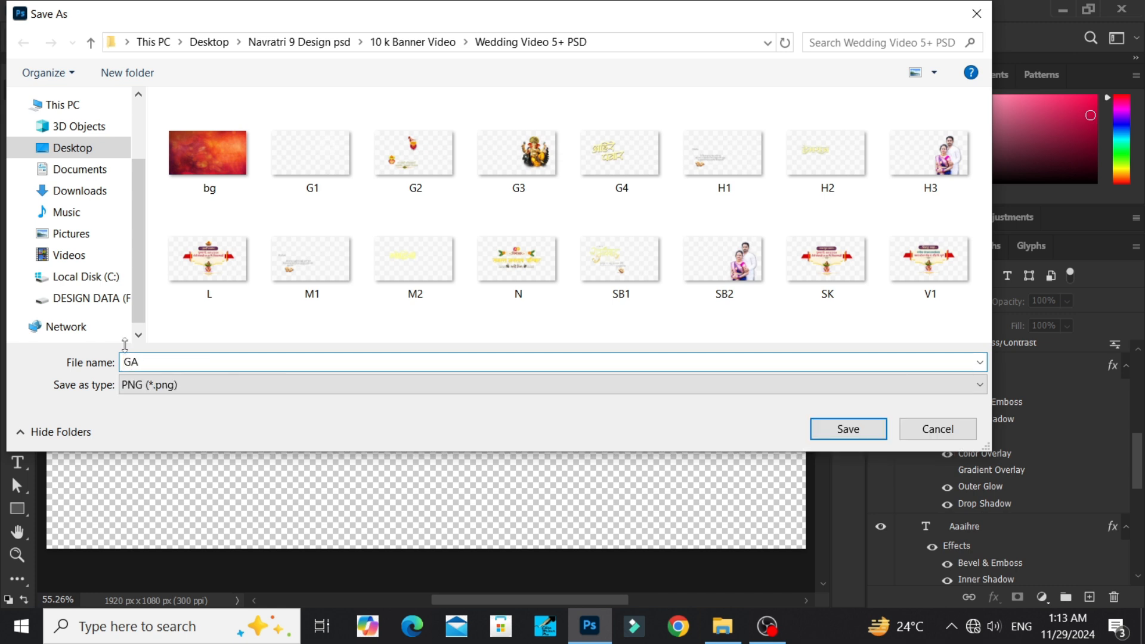
key(BackSpace)
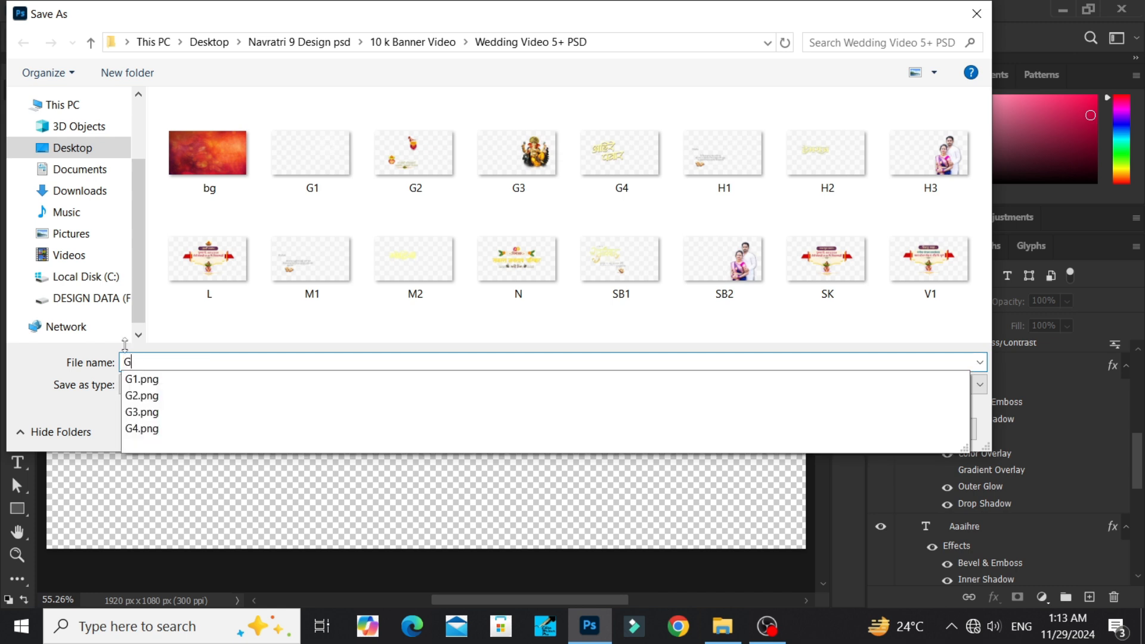
text(1)
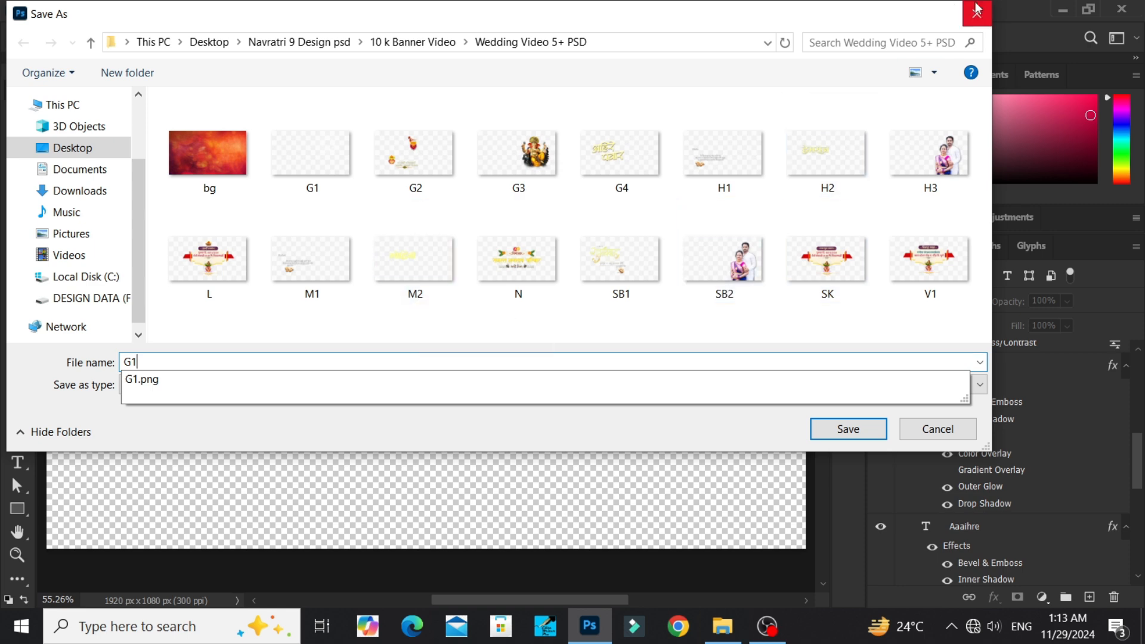
key(Return)
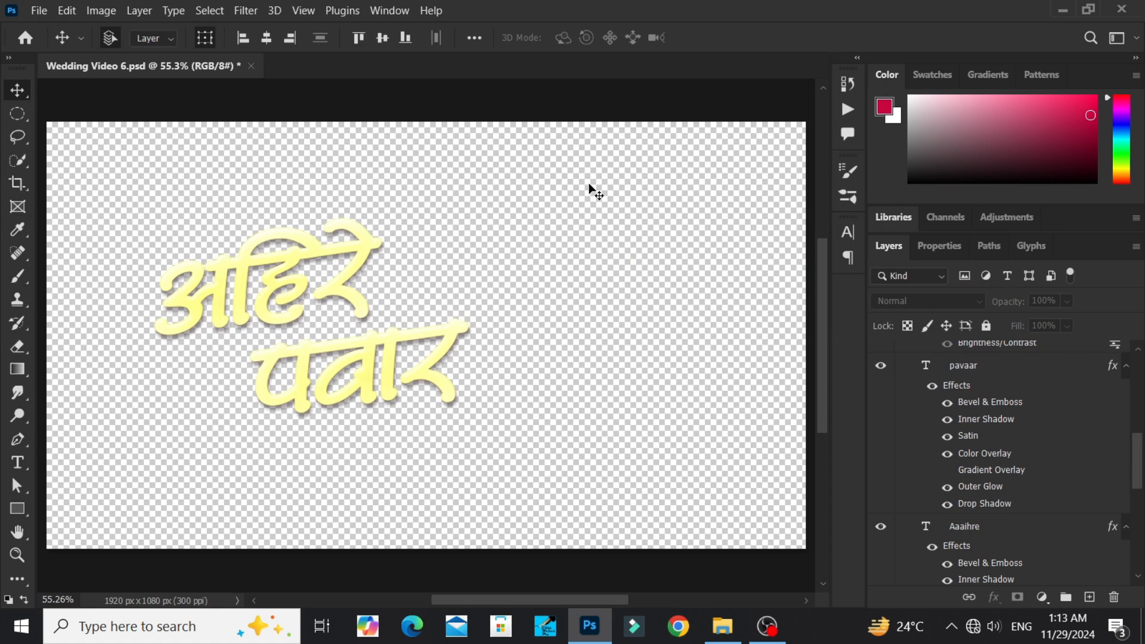
- Hide the two title text layers and show only the ganpati bappa png layer of Group 1
drag(601, 181, 276, 360)
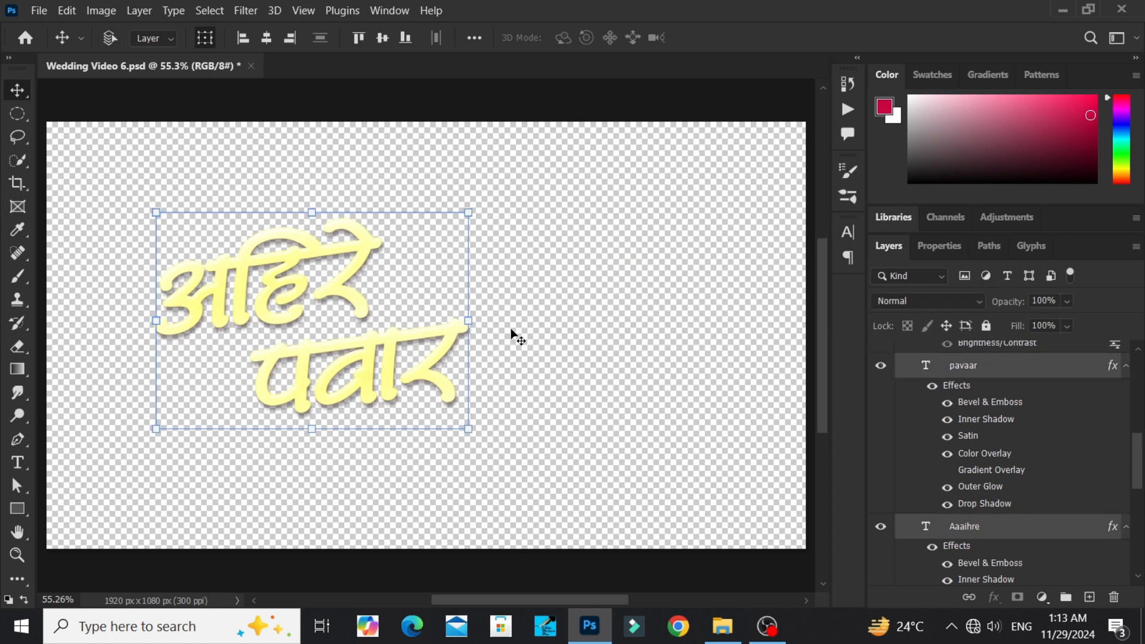
key(ctrl+comma)
scroll(954, 468, up, 6)
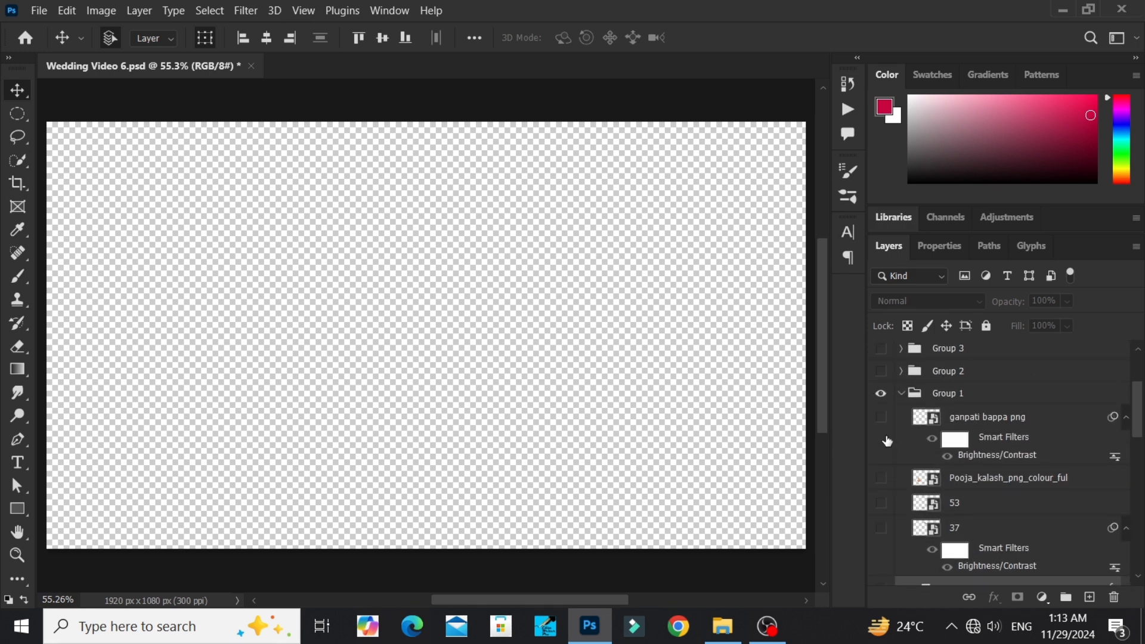
click(881, 417)
click(881, 479)
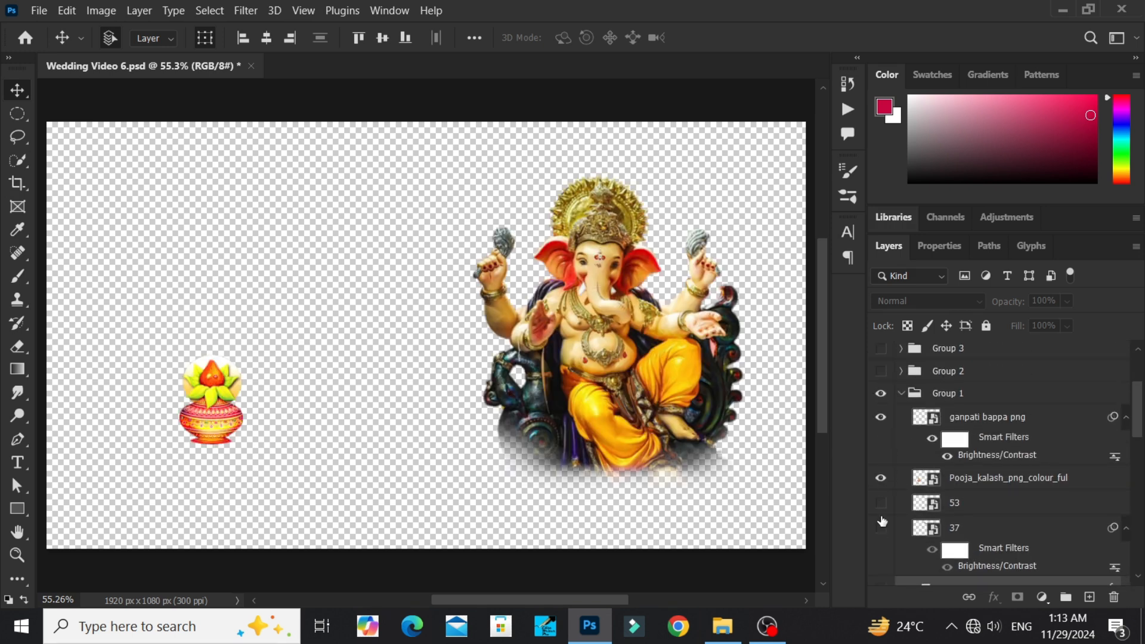
click(222, 409)
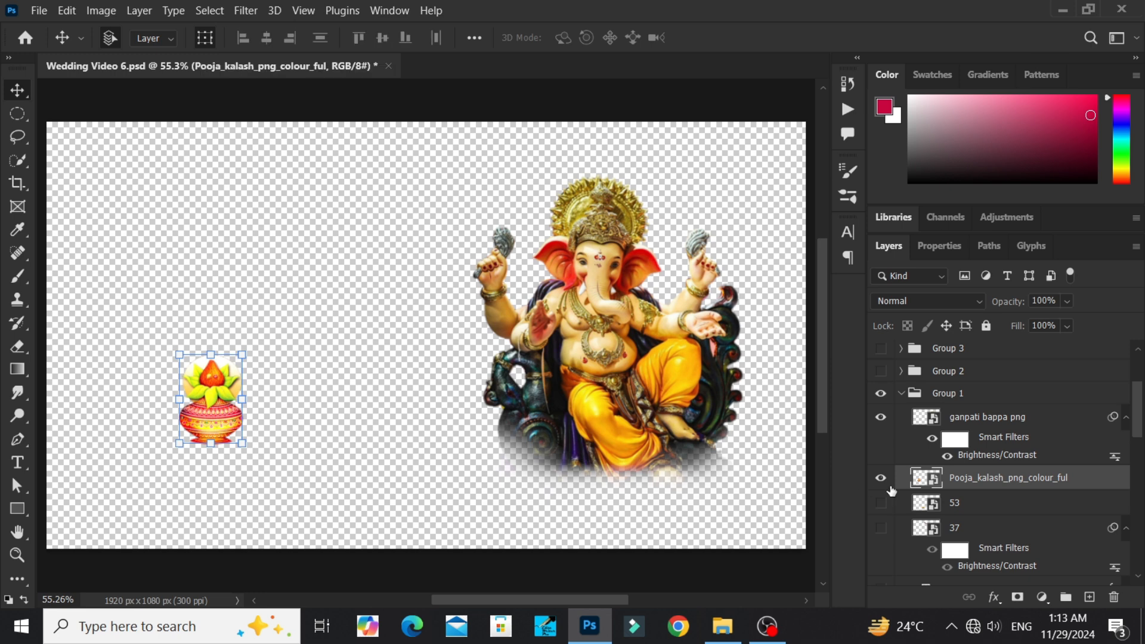
click(881, 477)
- Try a quick PNG export of the isolated Ganesha image
click(24, 7)
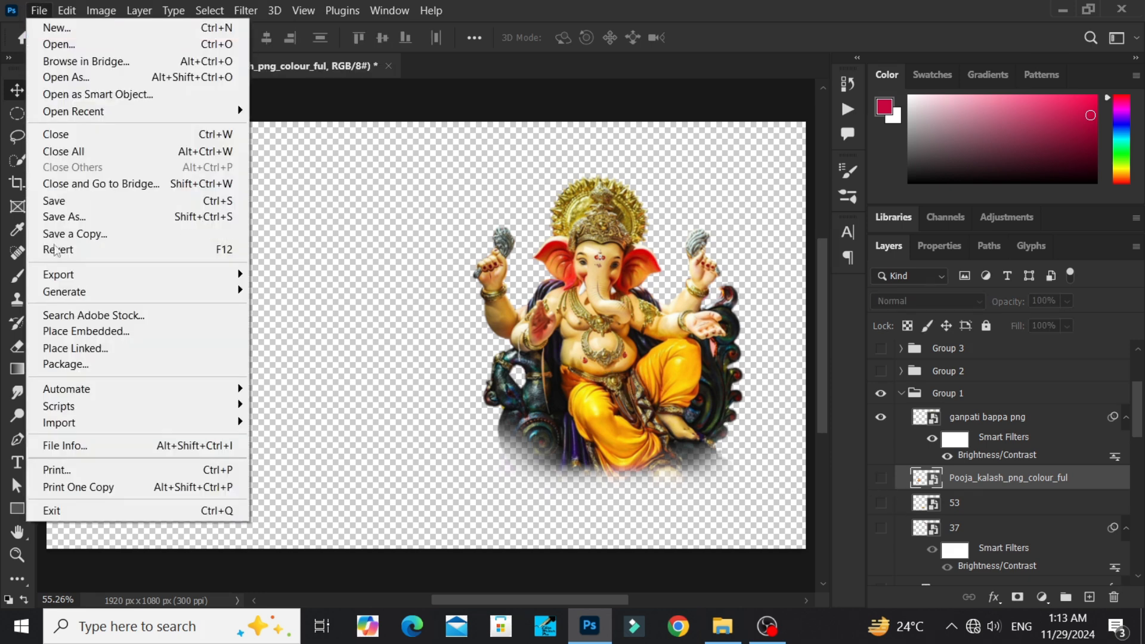
mouse_move(60, 273)
click(323, 273)
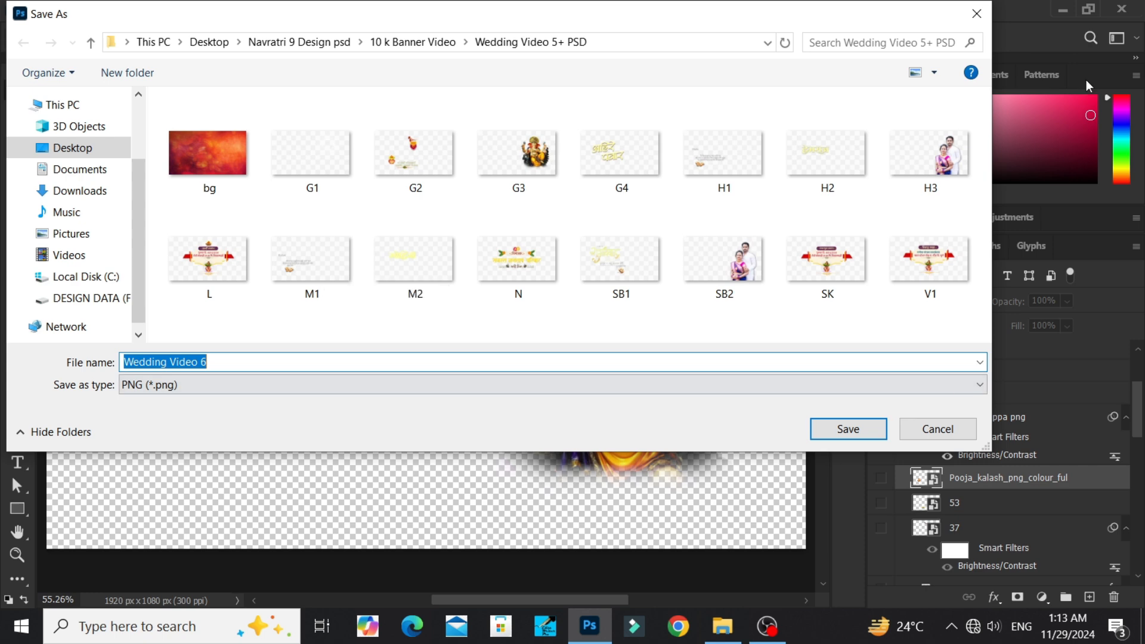
click(988, 24)
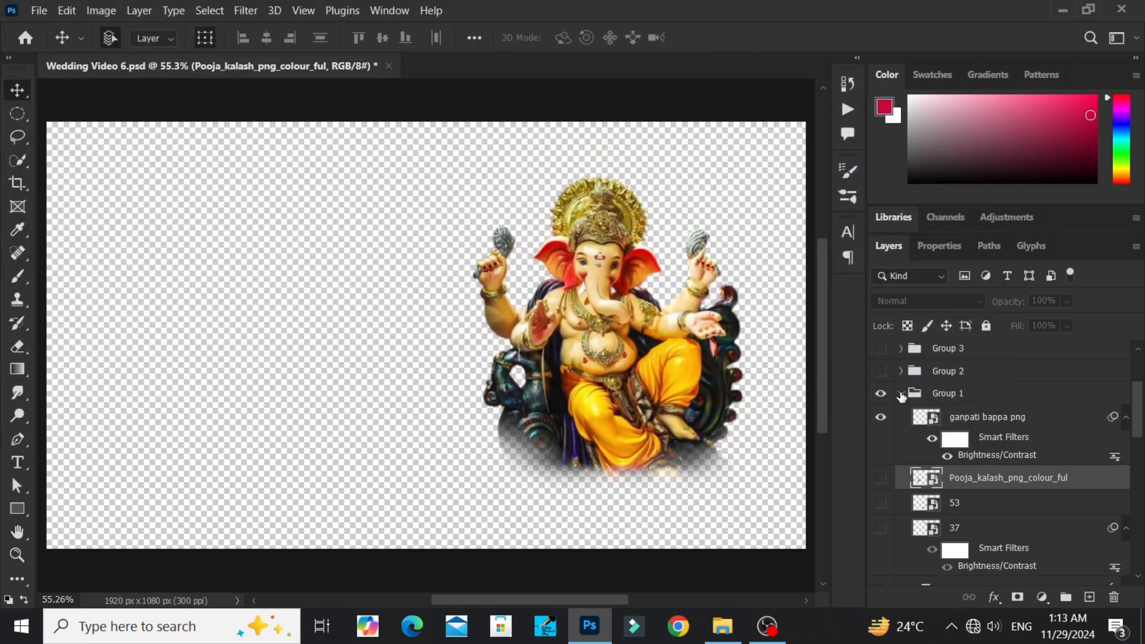
- Show the red background image behind Group 1 and expand the group's layers
click(902, 402)
click(902, 404)
click(880, 499)
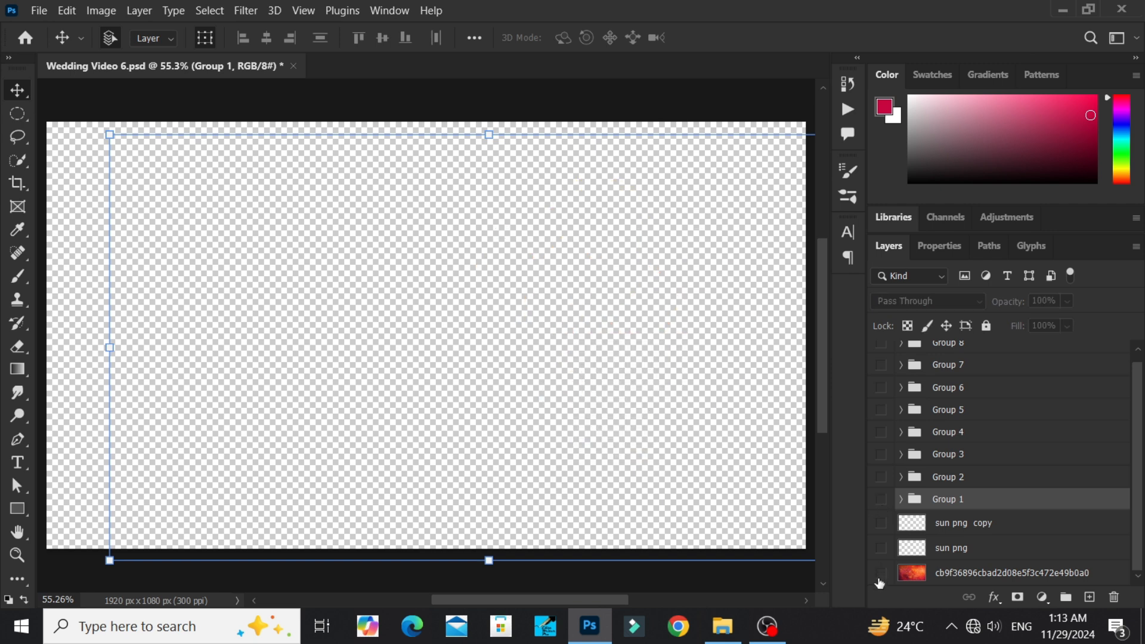
click(881, 499)
click(901, 500)
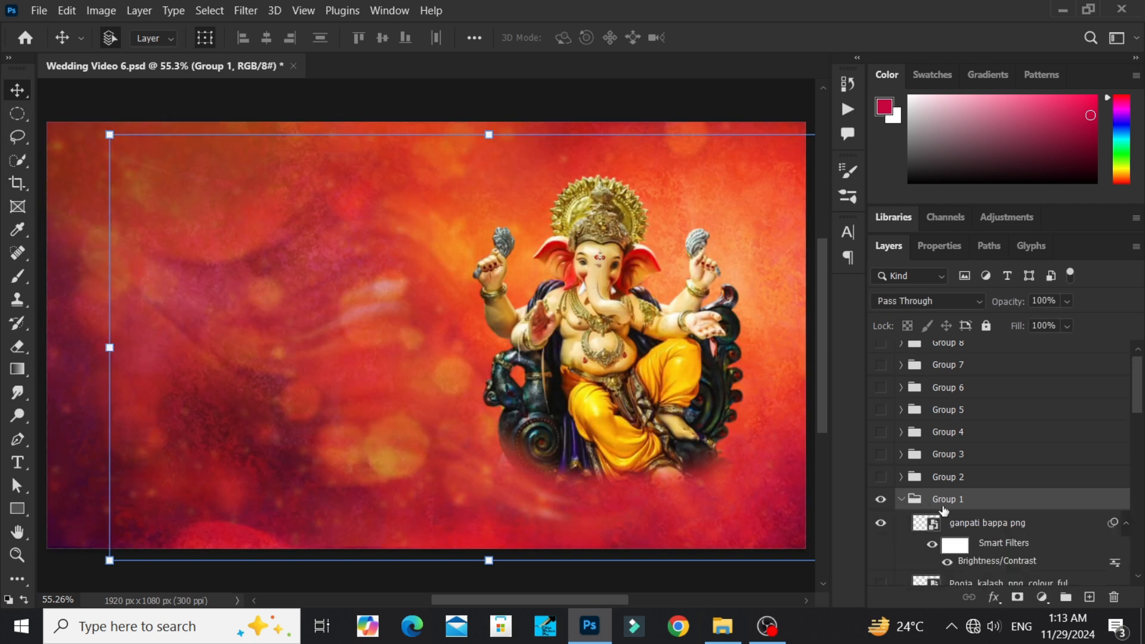
- Show the kalash, 53 and 37 layers of Group 1 together with both title texts and the invitation text line
scroll(903, 538, down, 2)
drag(881, 516, 882, 570)
scroll(882, 537, down, 3)
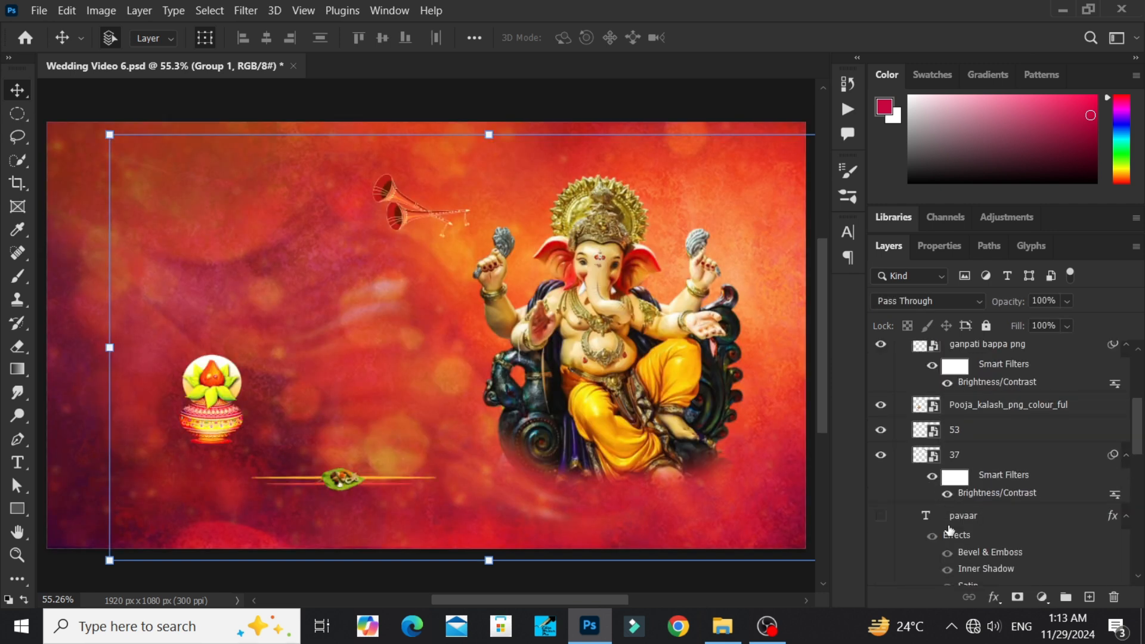
click(881, 426)
scroll(895, 456, down, 4)
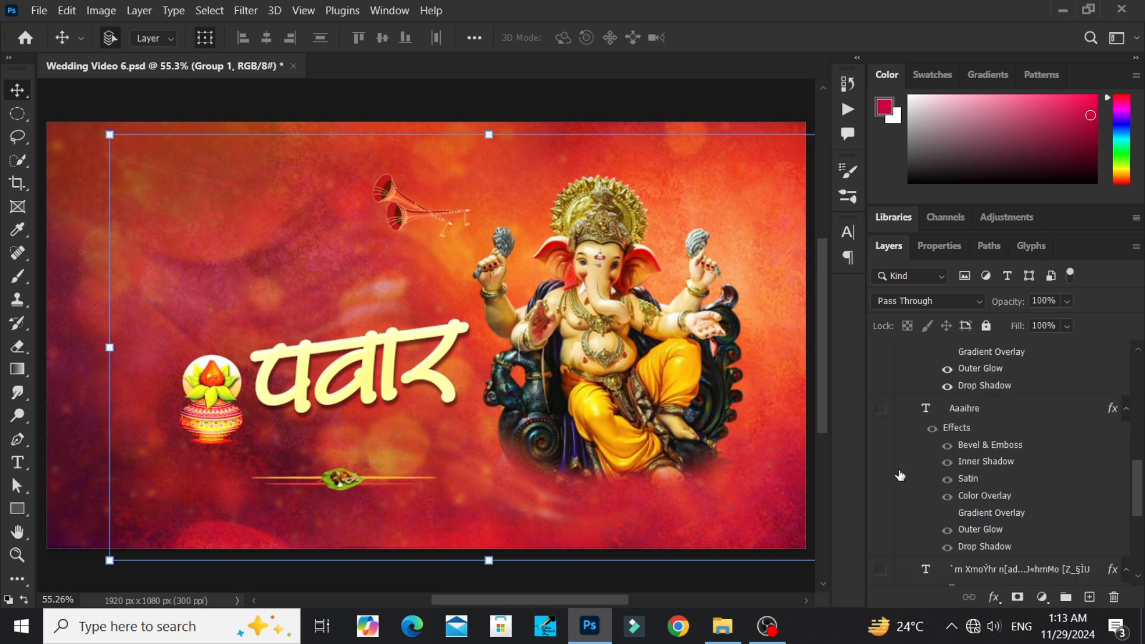
click(882, 410)
scroll(891, 442, down, 3)
click(881, 503)
- Show the 2 (1) banner layer of Group 1 and both sun png layers to complete the slide
scroll(894, 503, down, 4)
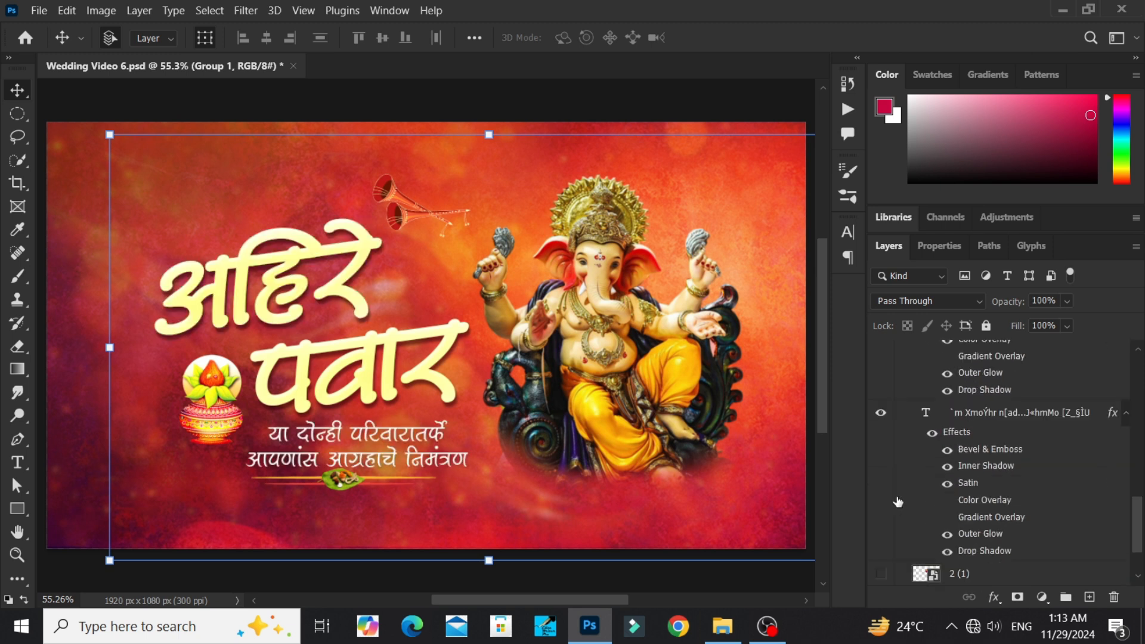
scroll(900, 501, down, 3)
click(881, 498)
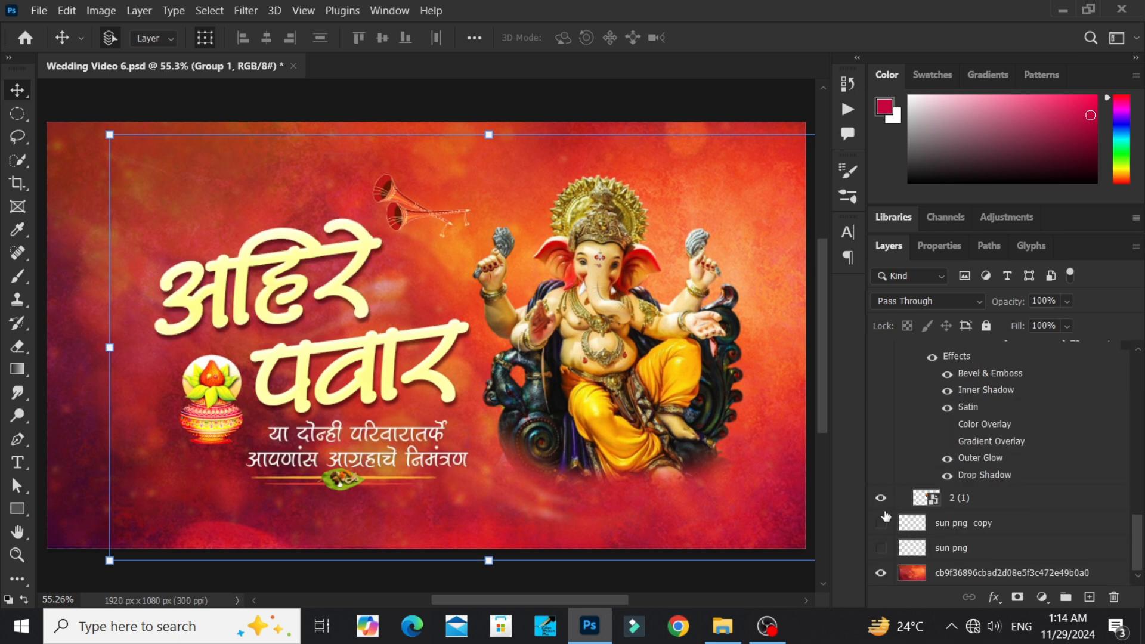
click(881, 545)
scroll(919, 489, up, 6)
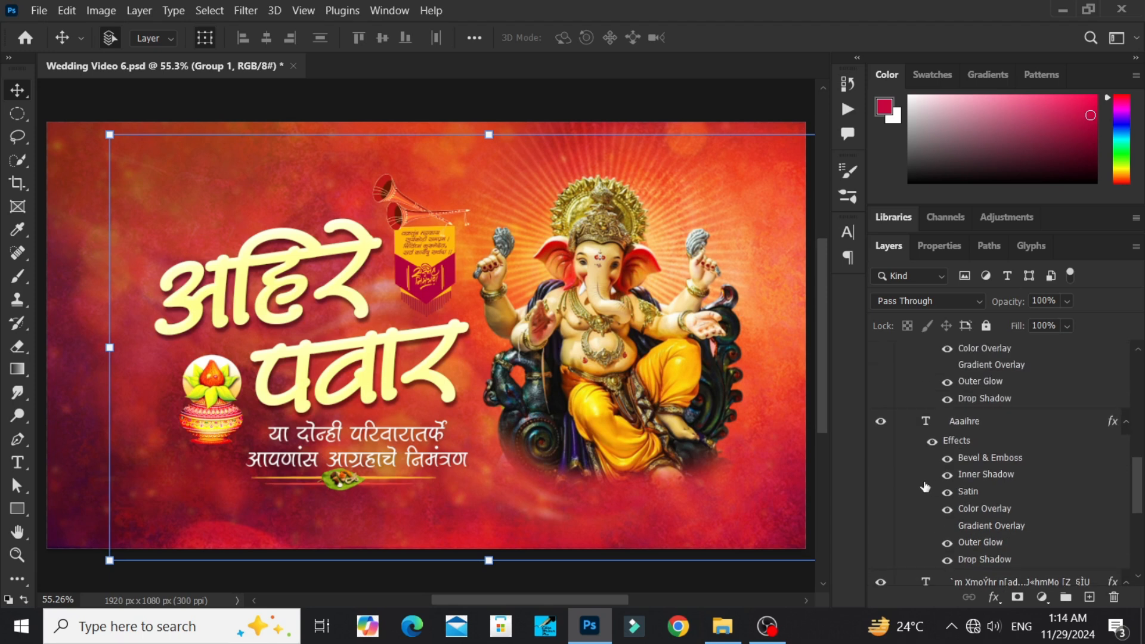
scroll(928, 475, up, 6)
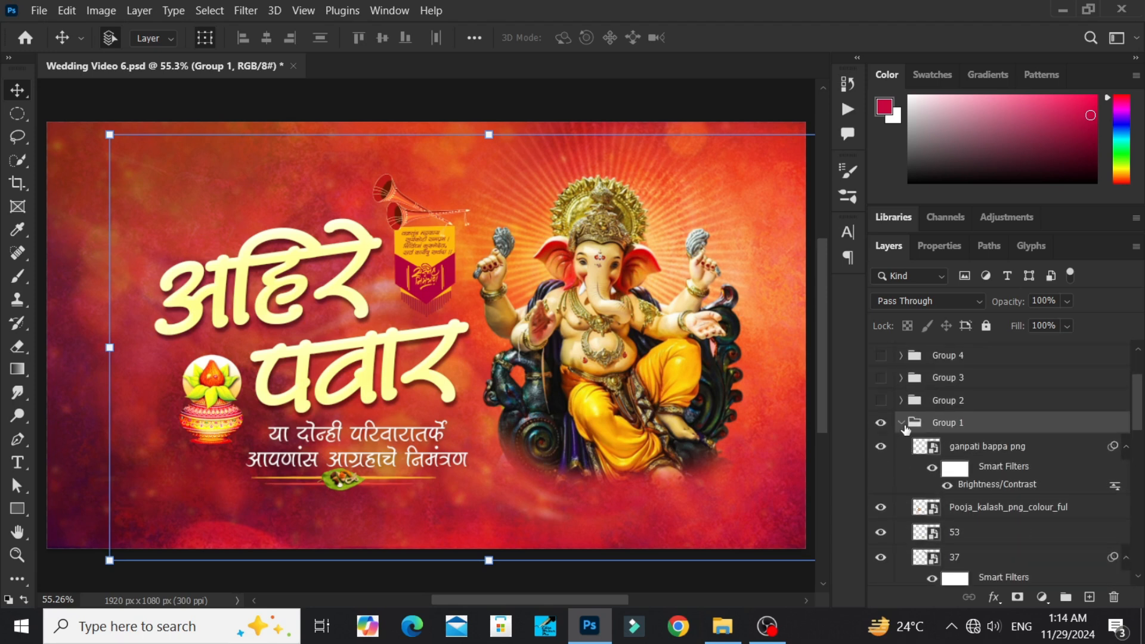
- Select the background image layer to locate it in the layer stack, and clear the layer selection
click(670, 204)
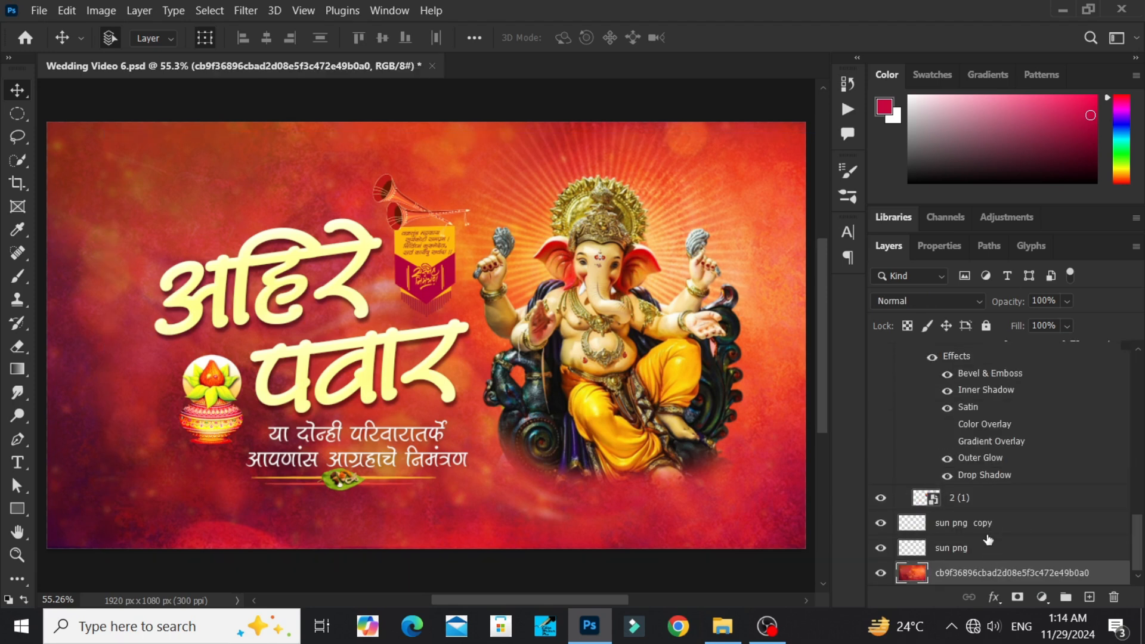
click(948, 519)
click(795, 93)
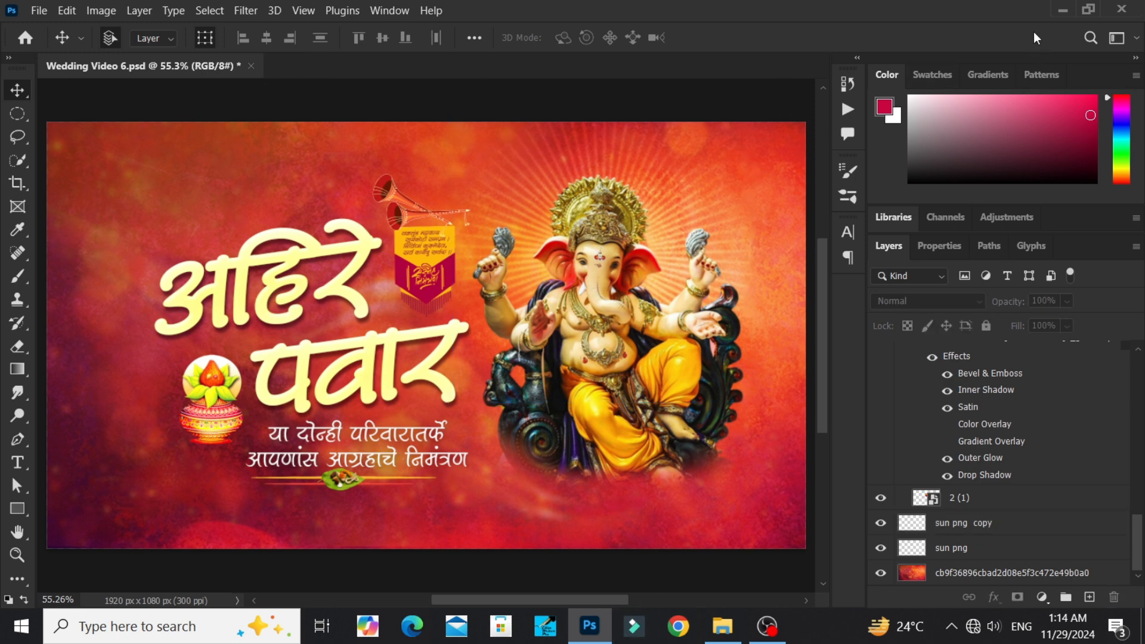
- Leave the Photoshop document, switch to Filmora9 and start a new project with the 16:9 (Widescreen) aspect ratio
click(1063, 10)
click(1039, 10)
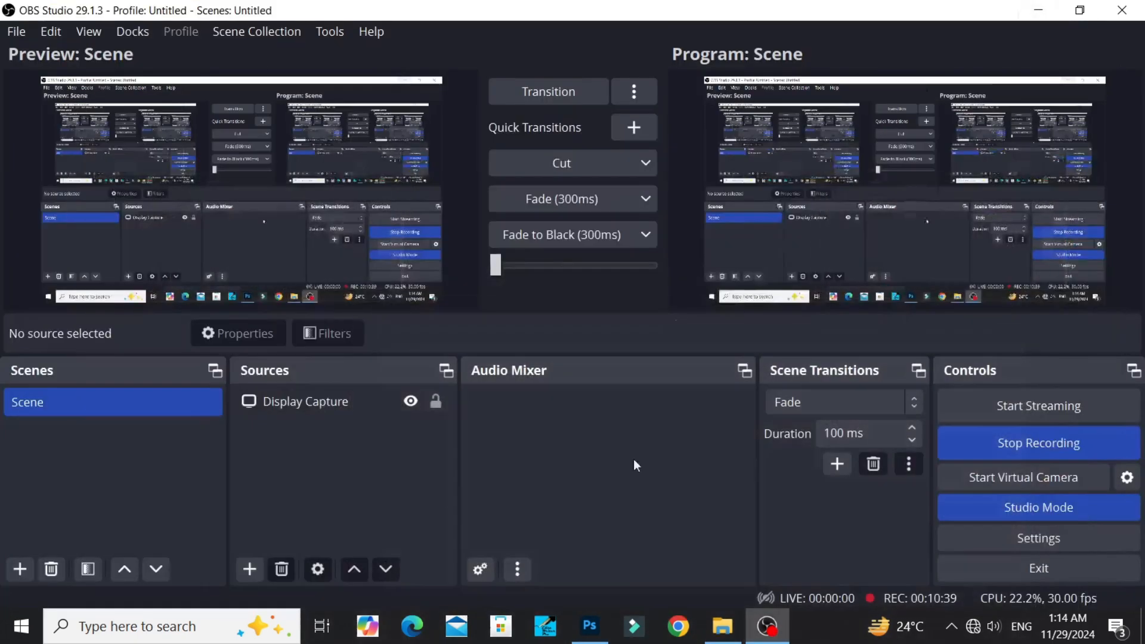
click(601, 637)
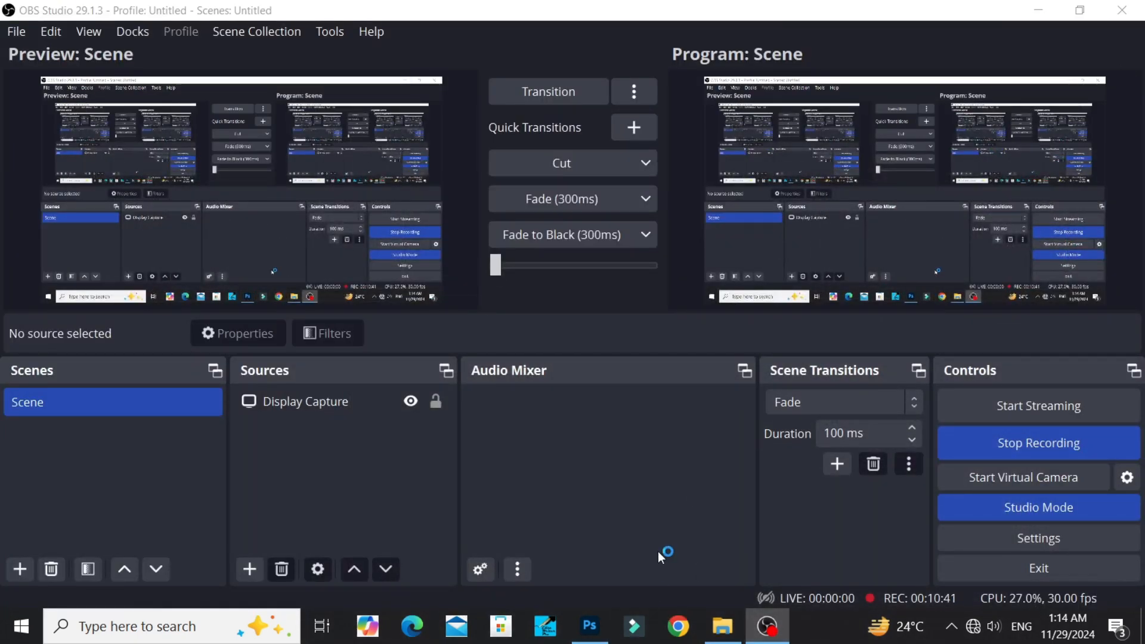
click(1039, 10)
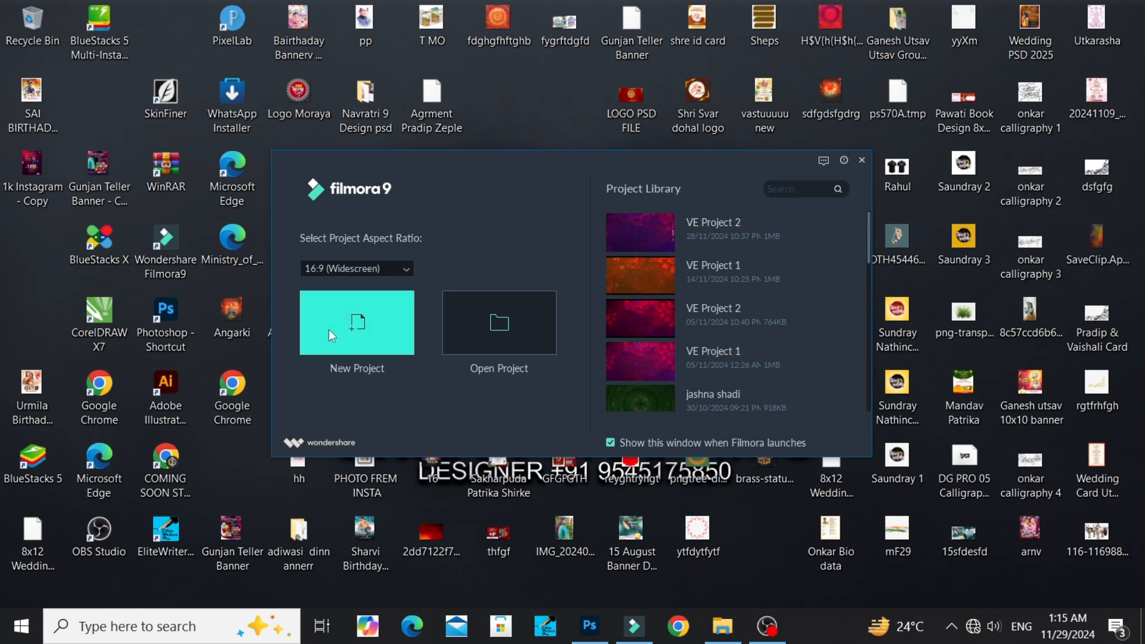
click(367, 332)
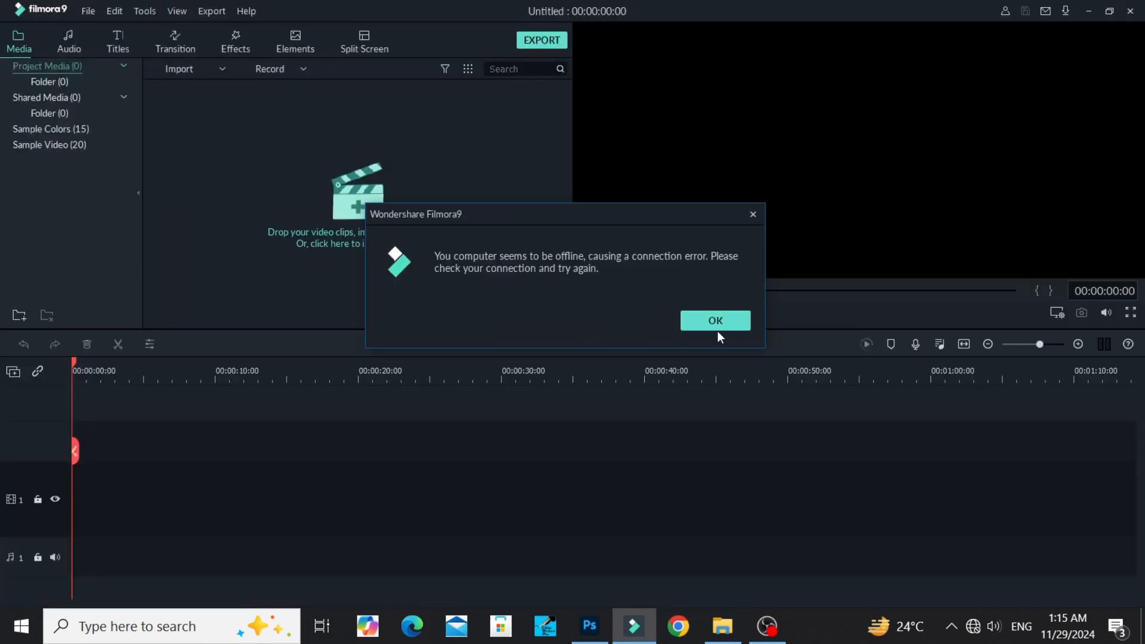
click(717, 325)
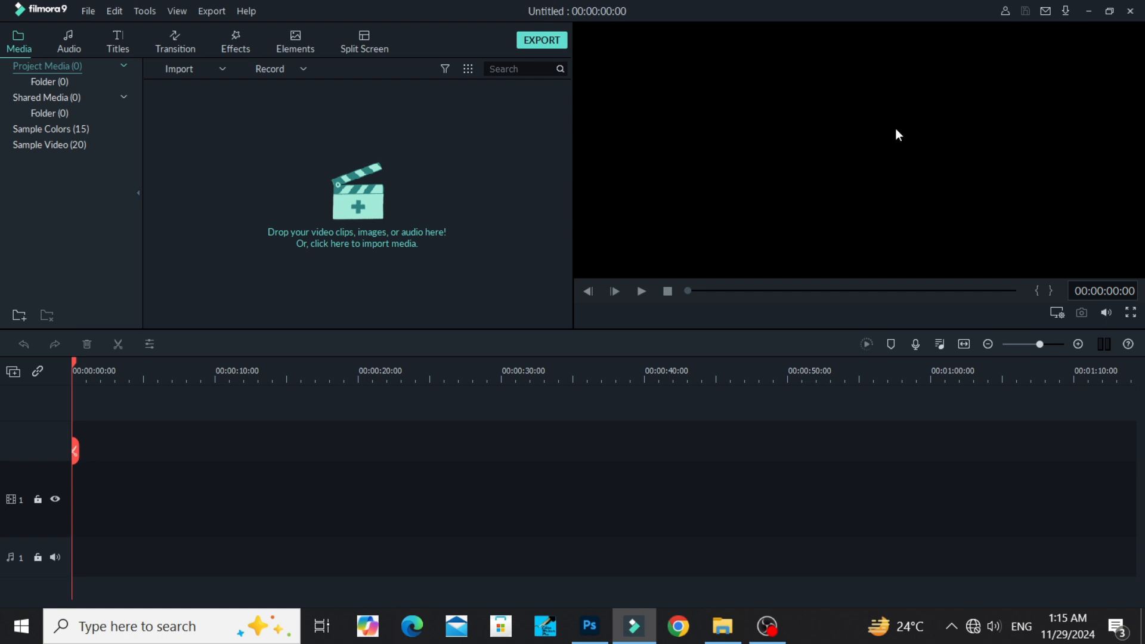
- Import all images and video clips from Desktop > Navratri 9 Design psd > 10 k Banner Video > Wedding Video 5+ PSD into the project
click(344, 208)
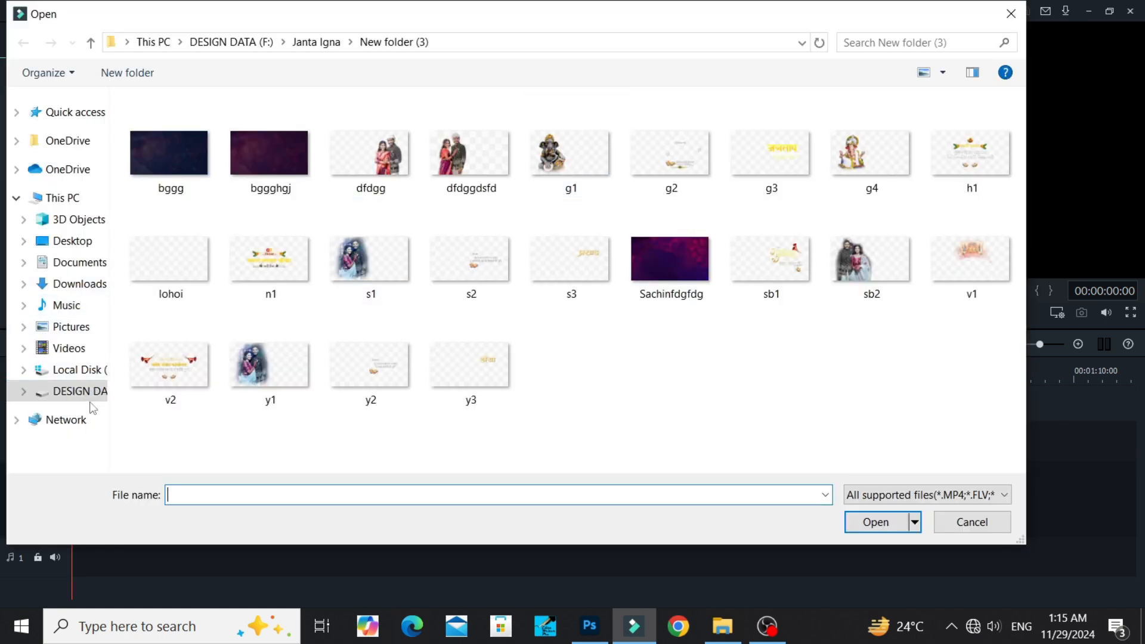
click(73, 241)
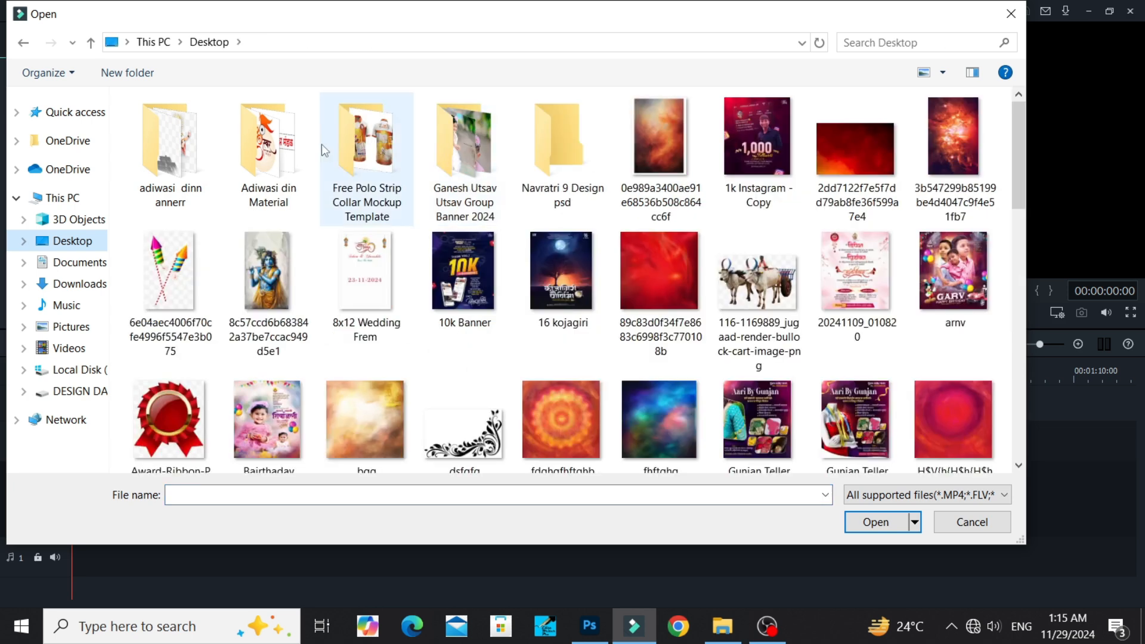
double_click(564, 140)
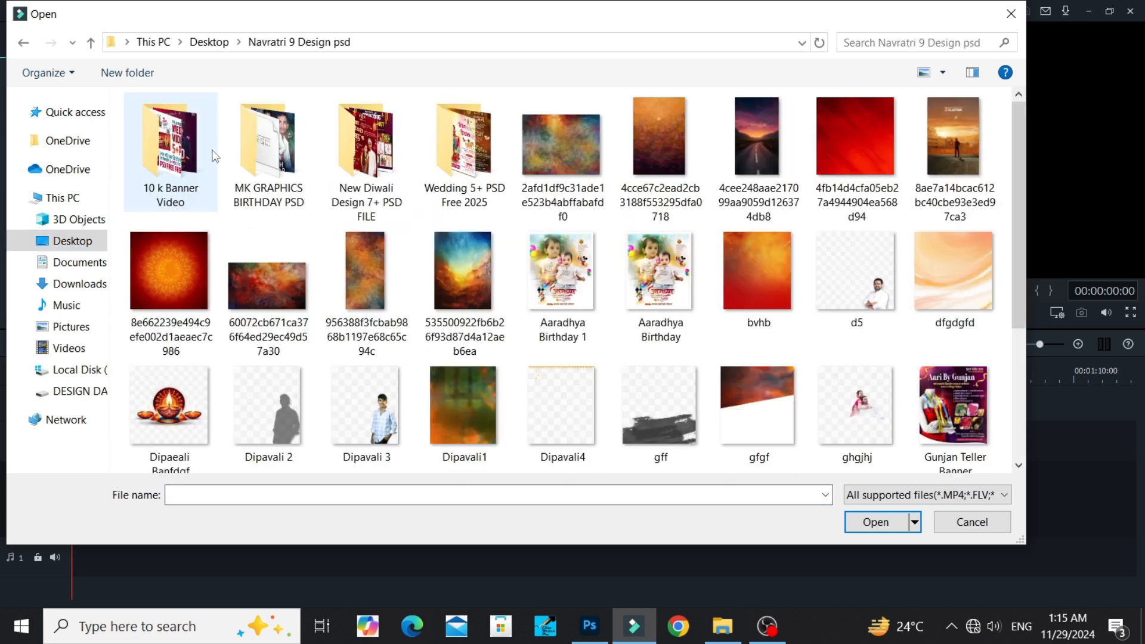
double_click(199, 150)
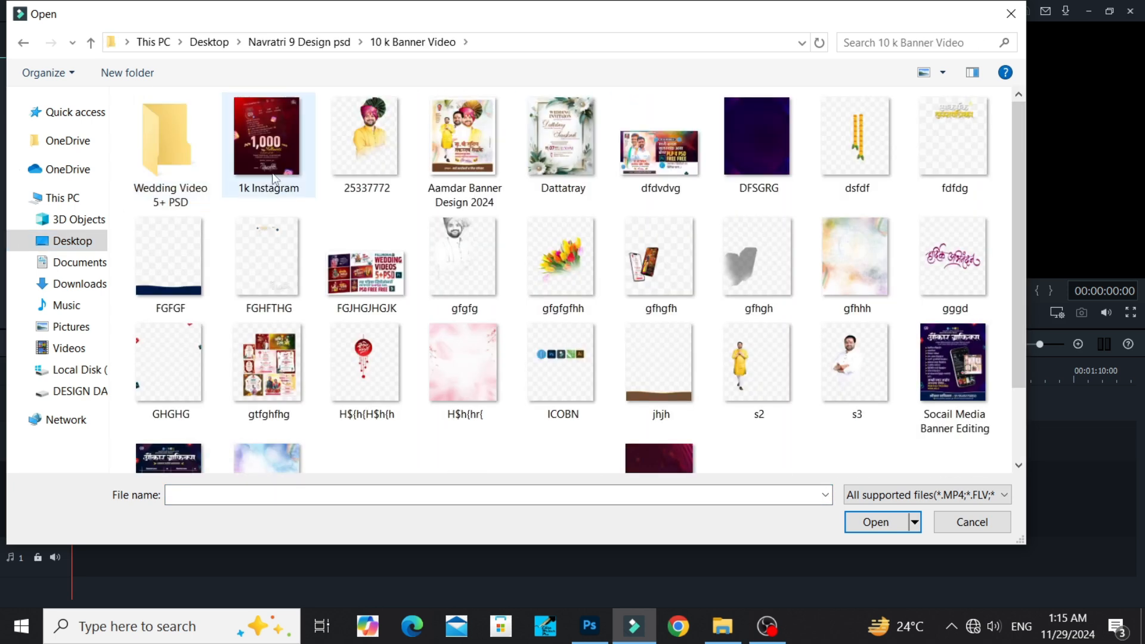
double_click(165, 134)
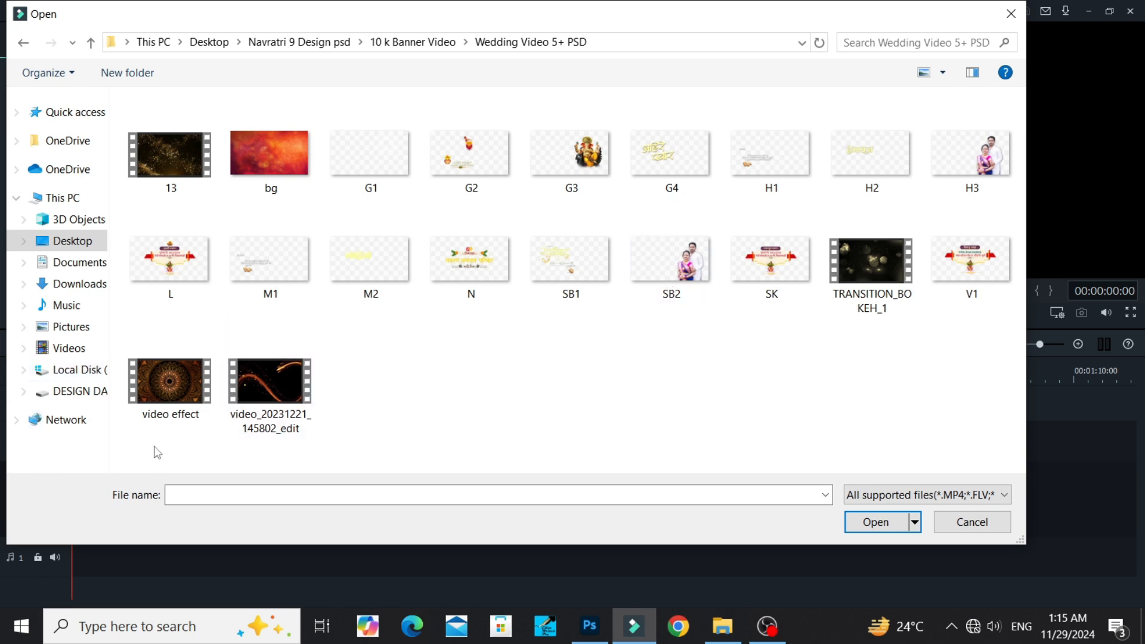
drag(156, 452, 1008, 167)
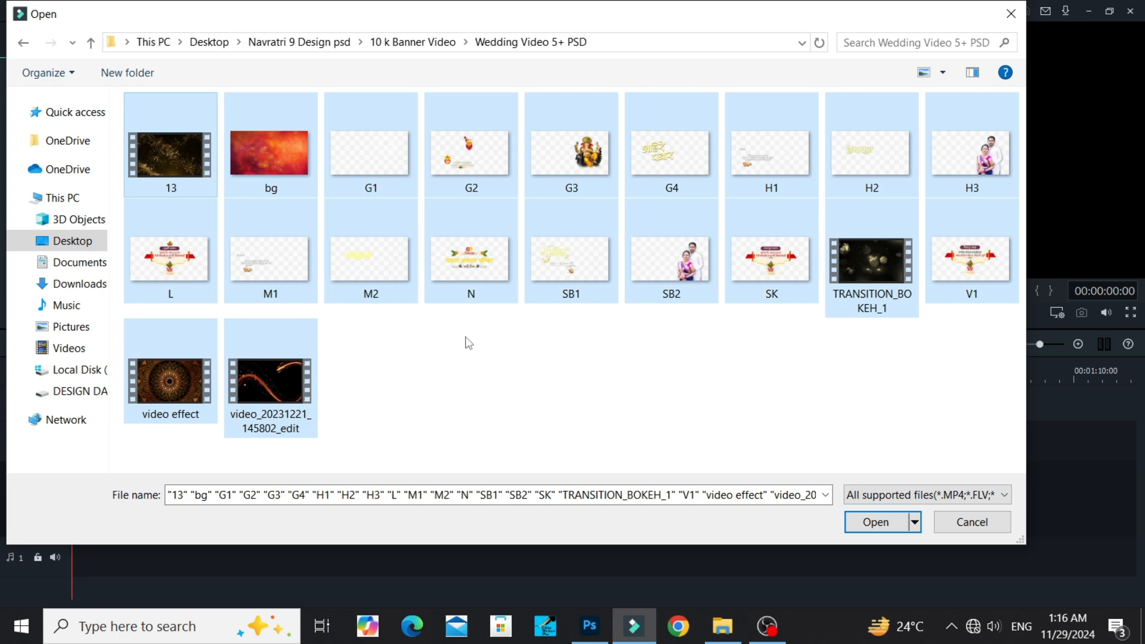
click(939, 523)
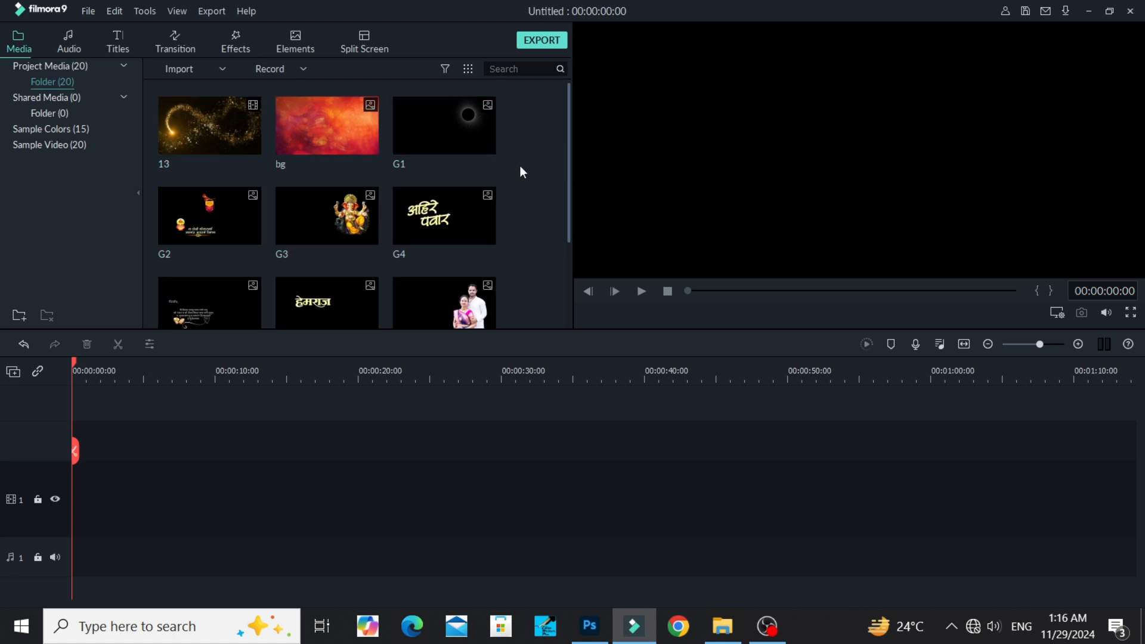
- Place the bg image at the start of video track 1 and adjust its duration to about 43 seconds
scroll(266, 245, down, 5)
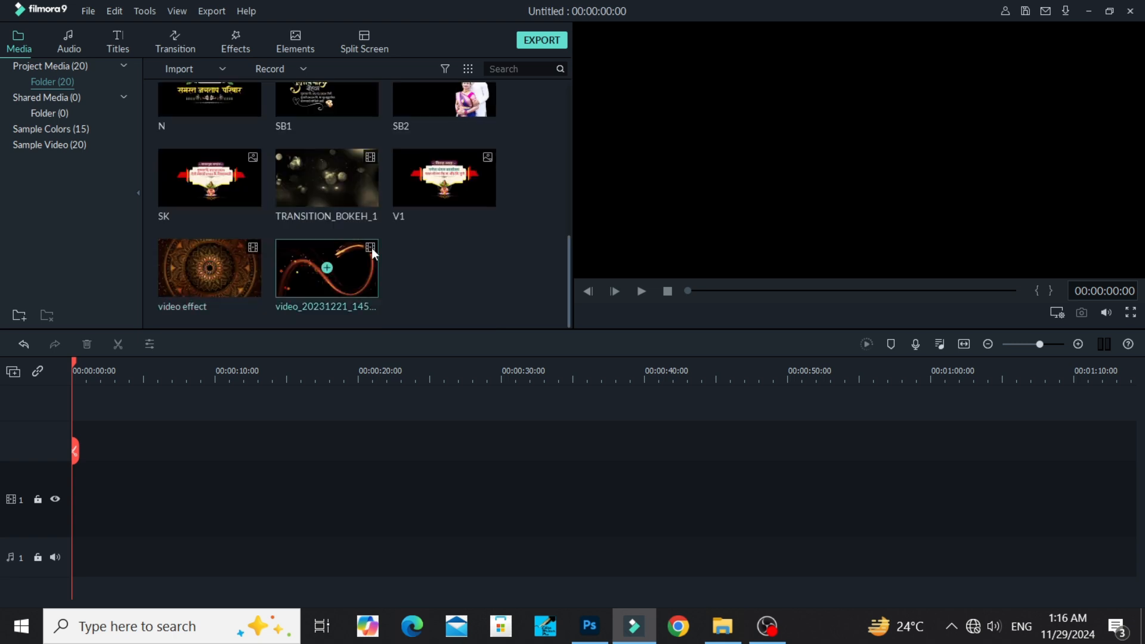
scroll(406, 265, up, 5)
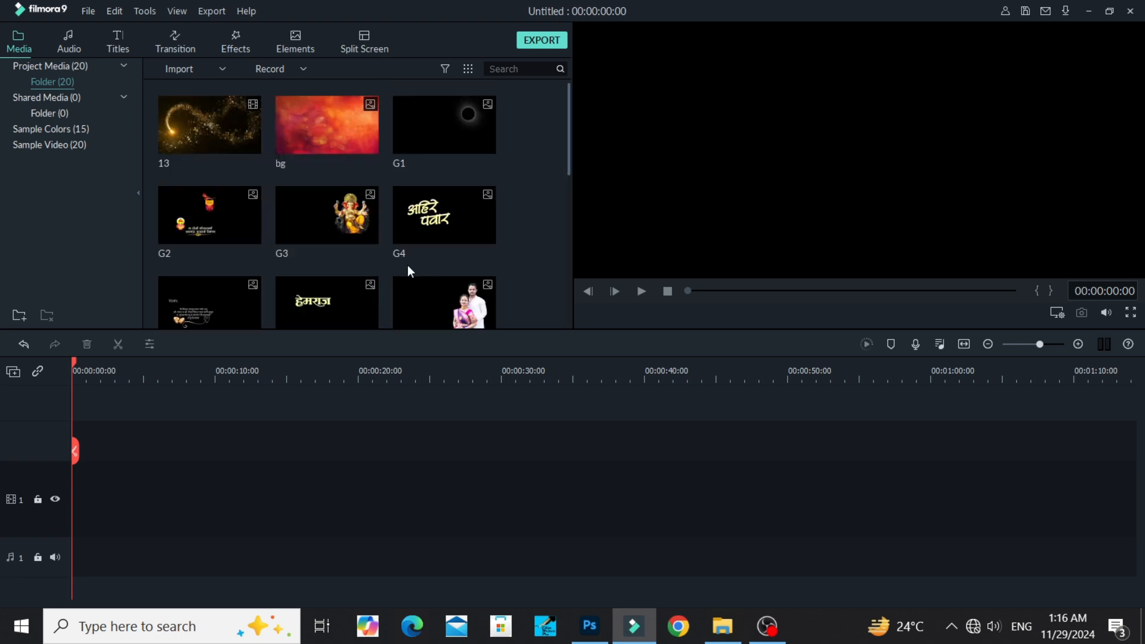
scroll(400, 250, down, 5)
scroll(328, 191, up, 5)
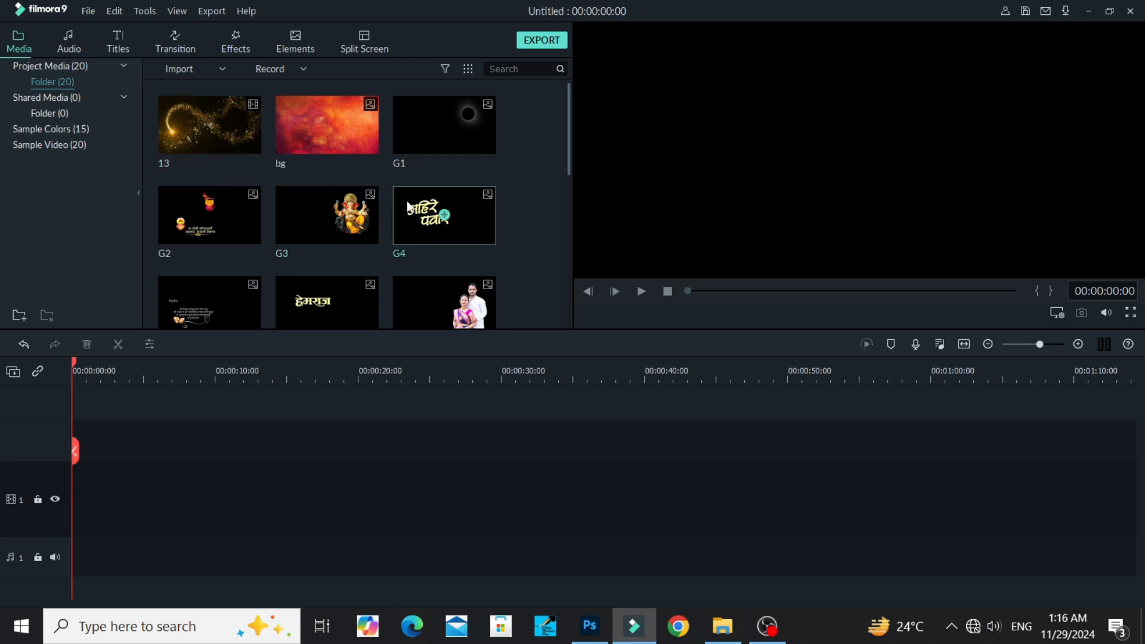
scroll(375, 301, down, 5)
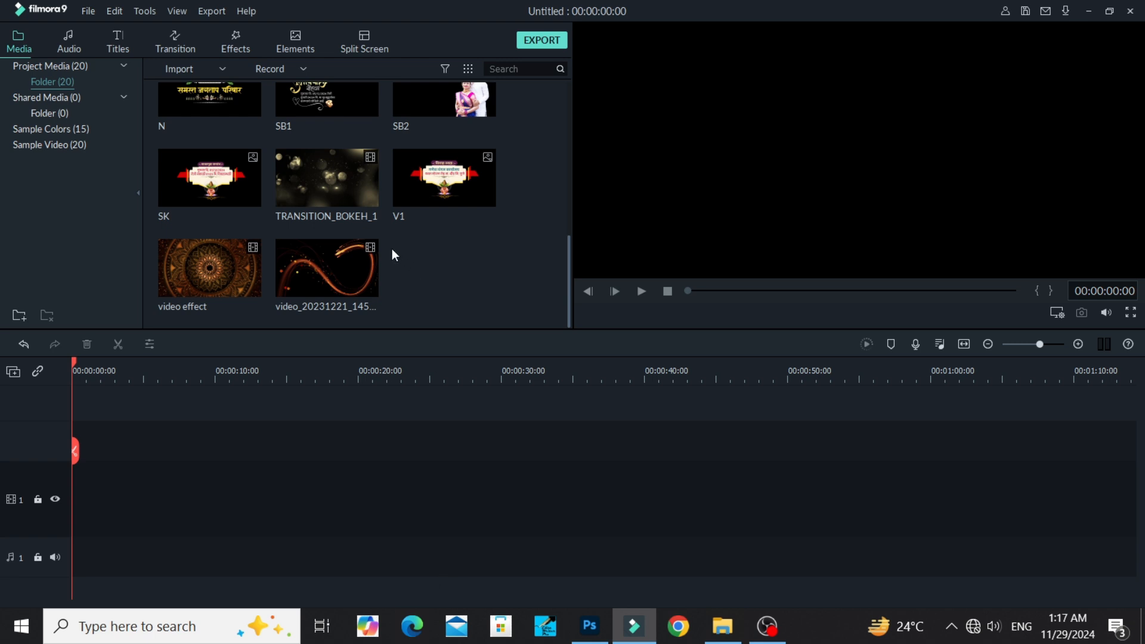
scroll(388, 253, up, 5)
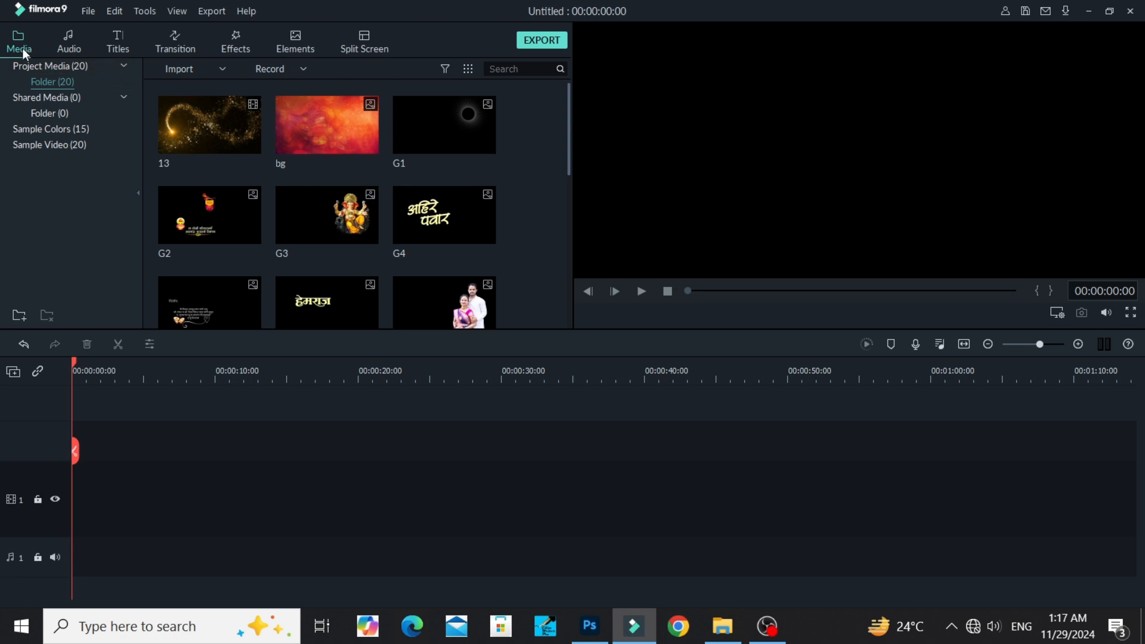
click(296, 102)
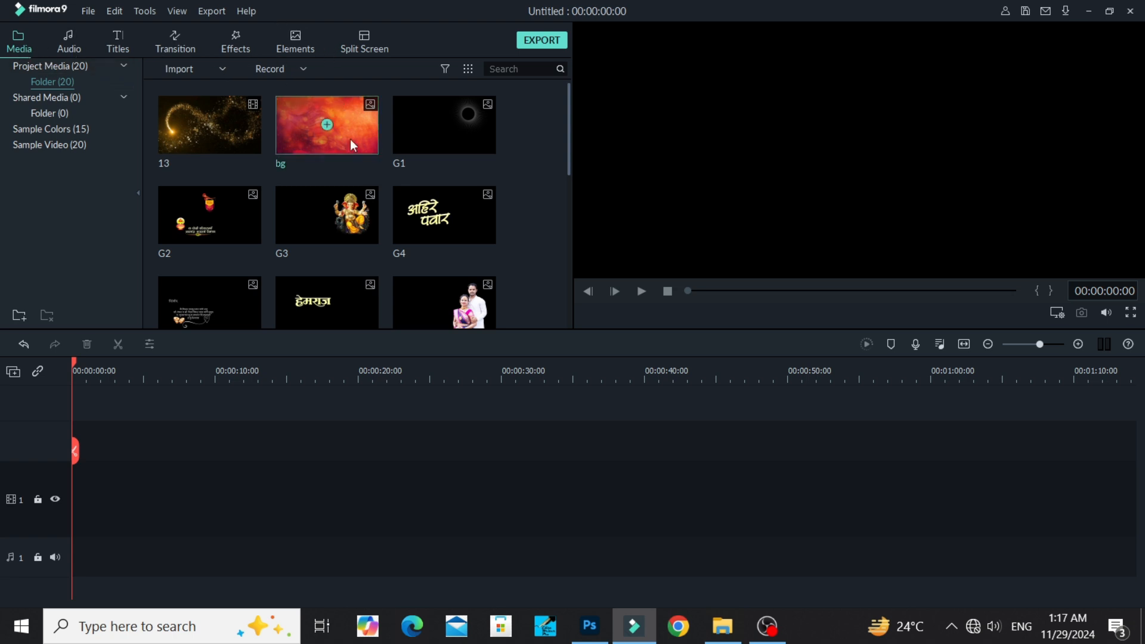
drag(351, 154, 718, 481)
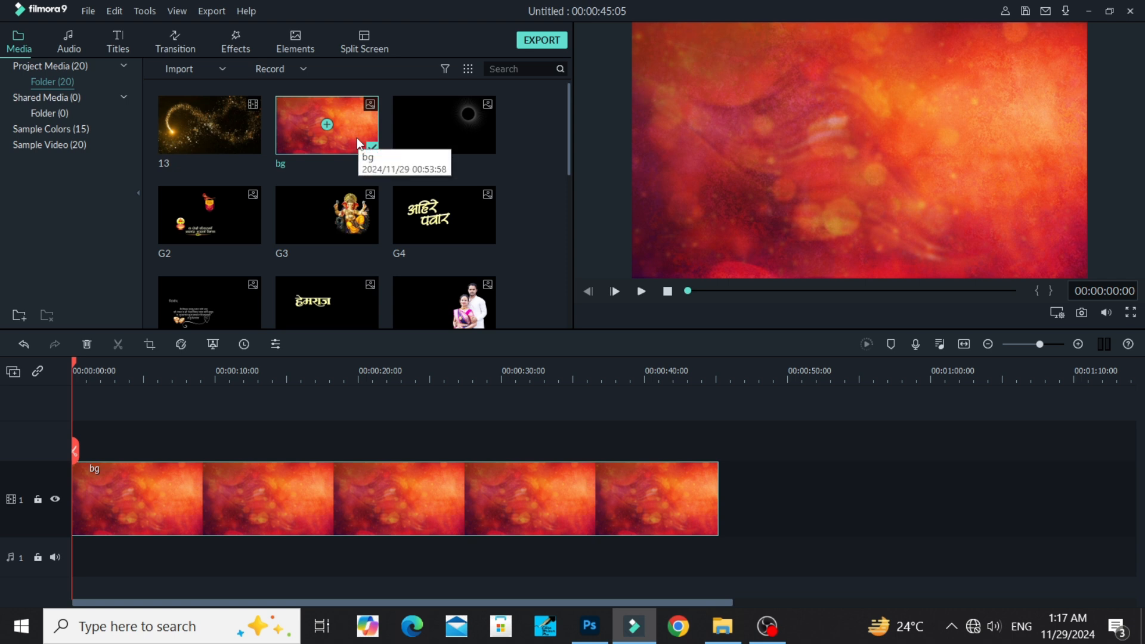
drag(718, 478, 869, 481)
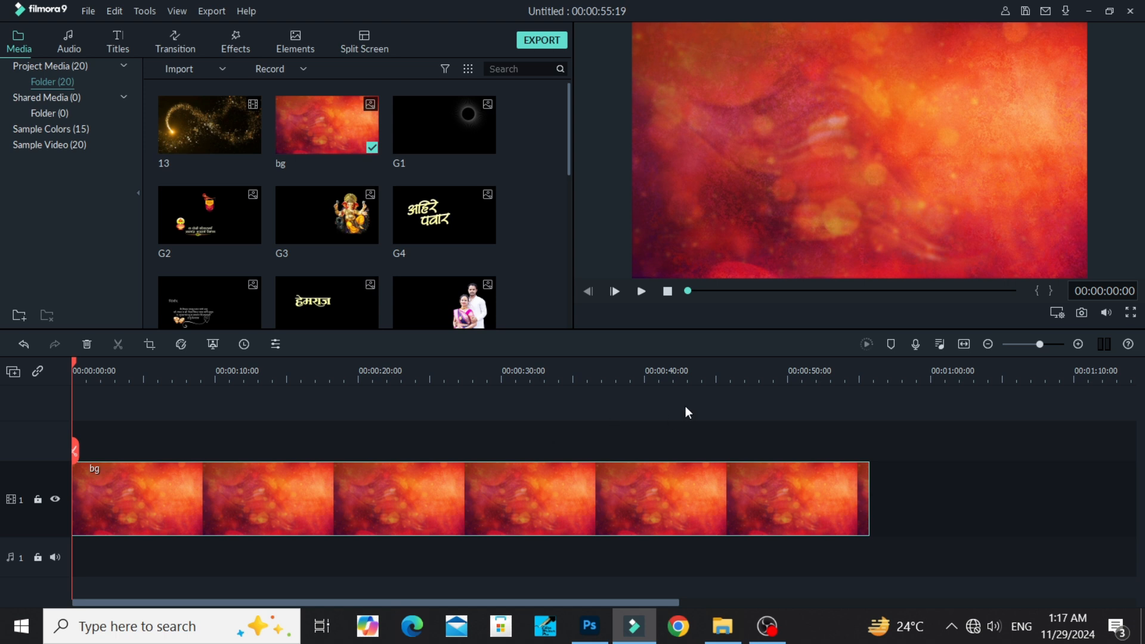
drag(868, 471, 689, 471)
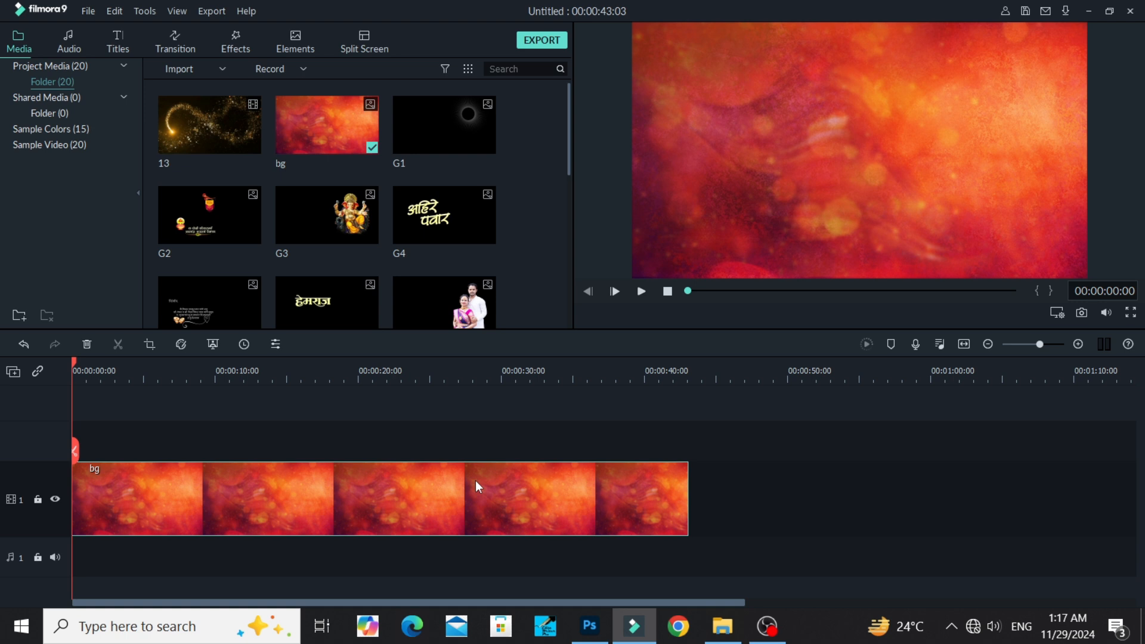
- Place the video effect clip at the start of the track above bg and set its blending mode to Screen
scroll(323, 223, down, 5)
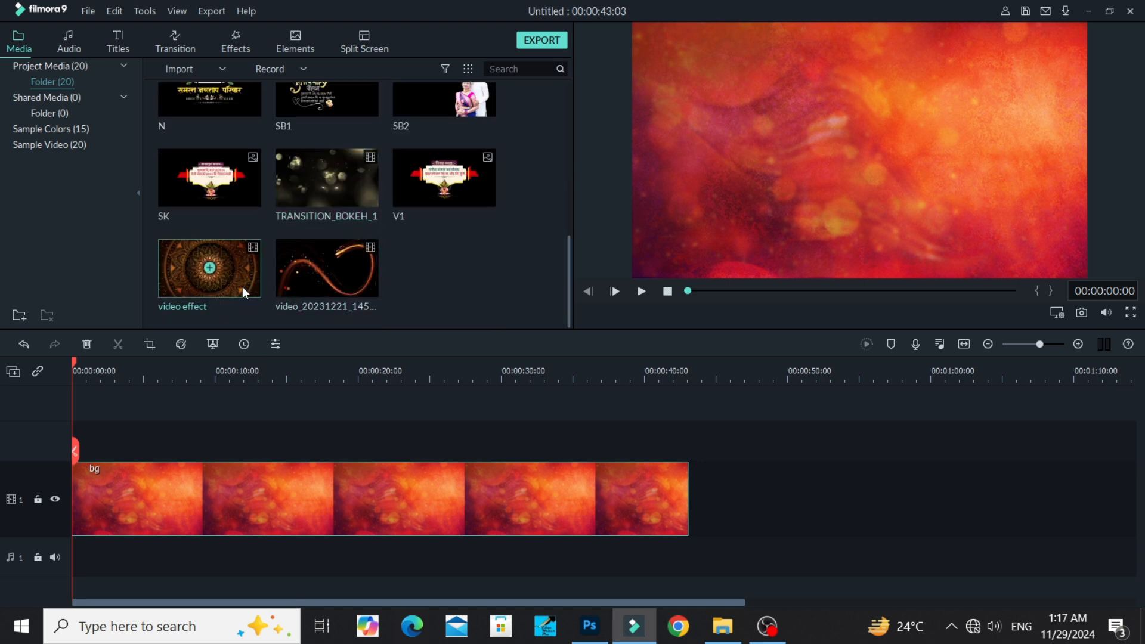
drag(242, 286, 53, 431)
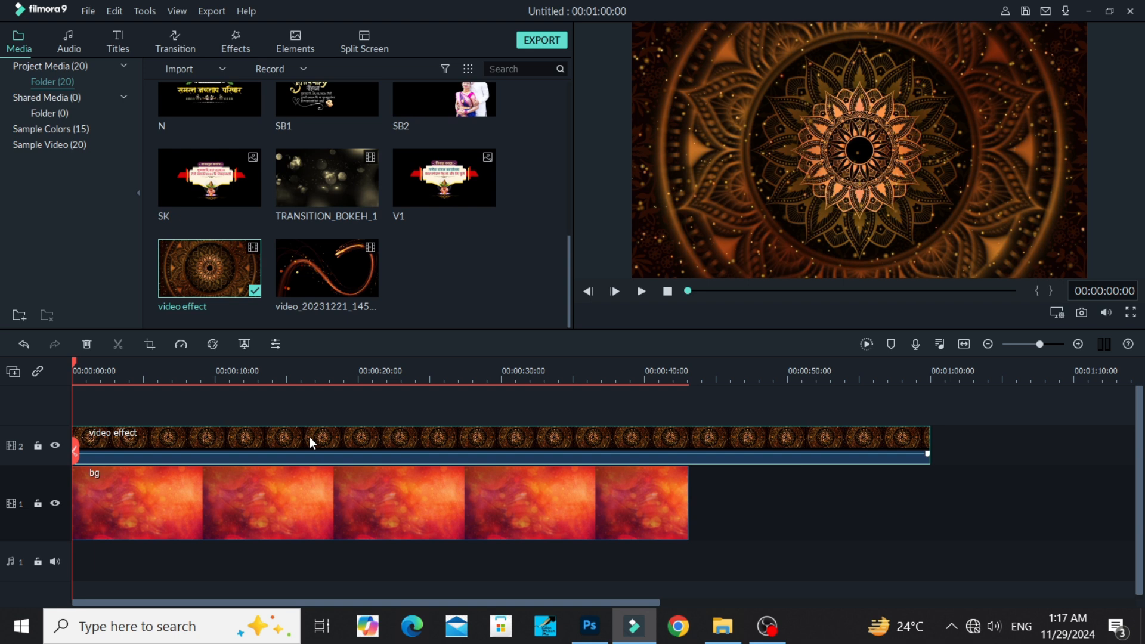
double_click(310, 438)
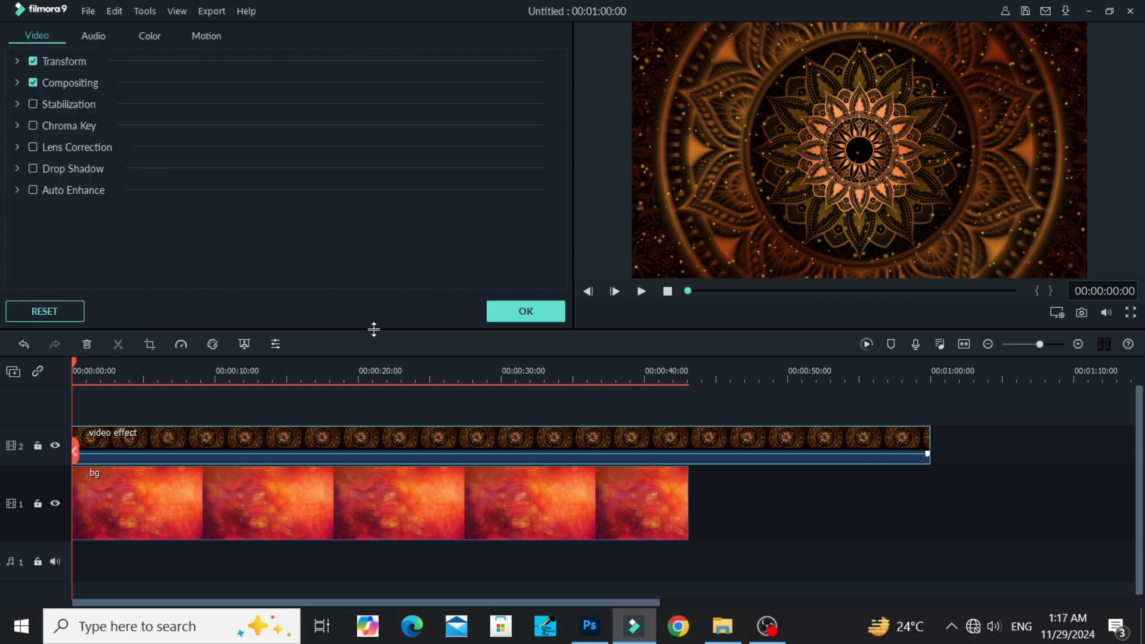
click(73, 84)
click(218, 124)
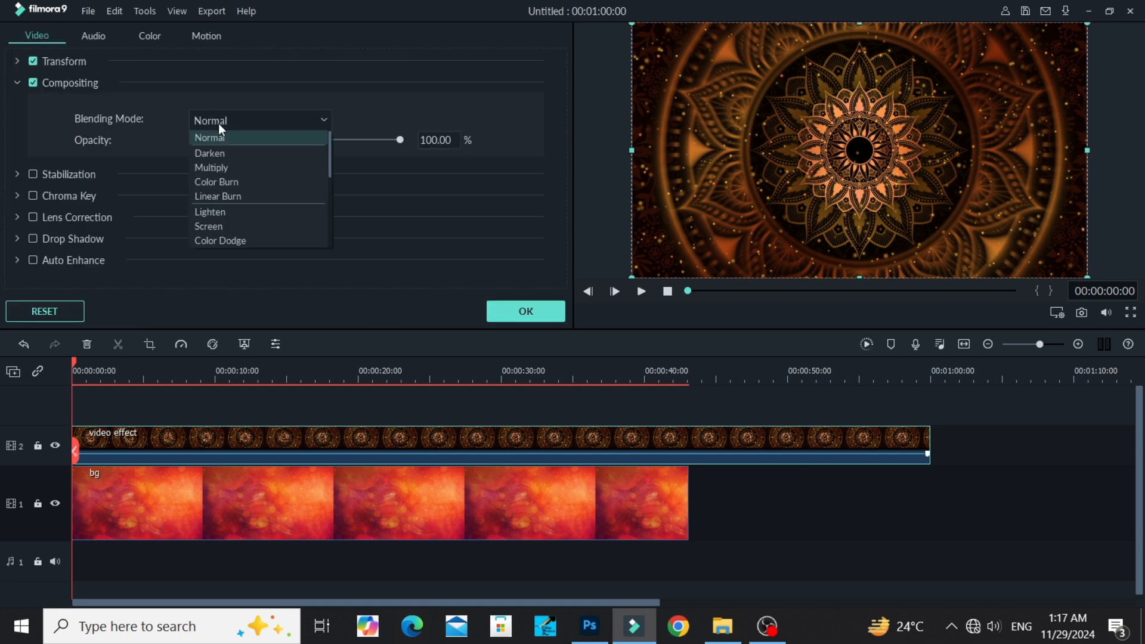
click(215, 226)
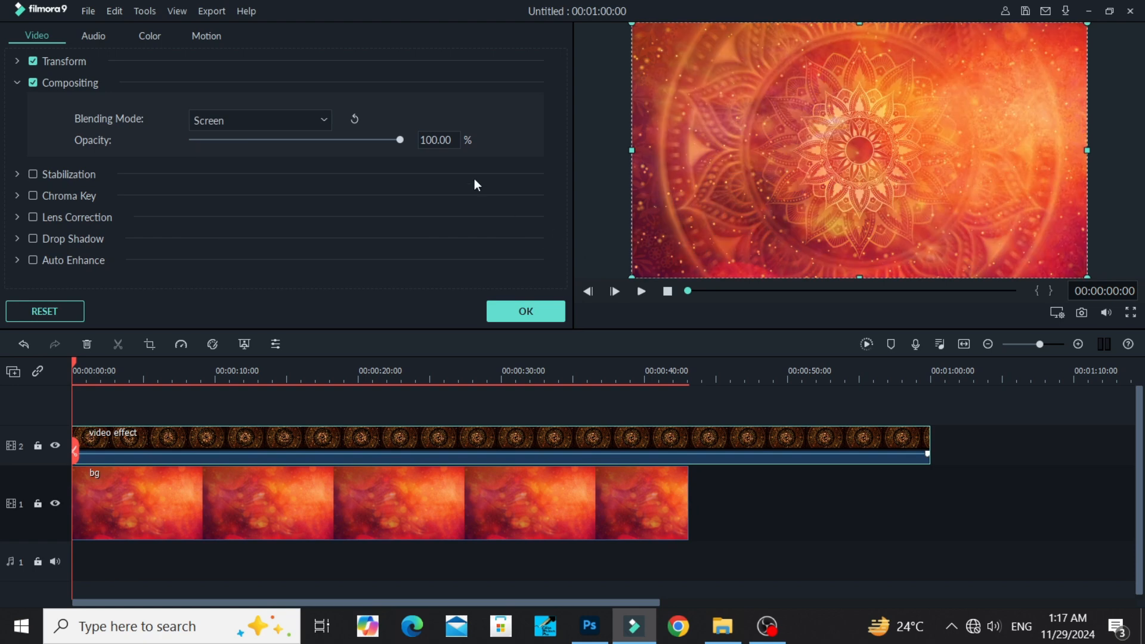
- Set the video effect clip's compositing opacity to 40%
drag(349, 142, 315, 142)
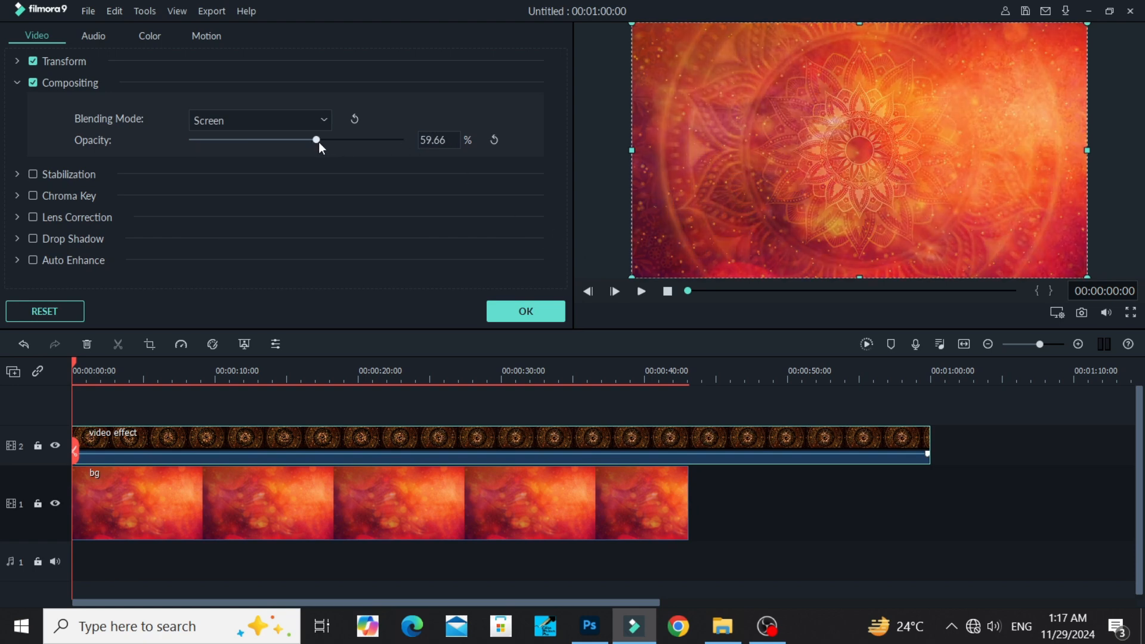
click(291, 141)
click(434, 143)
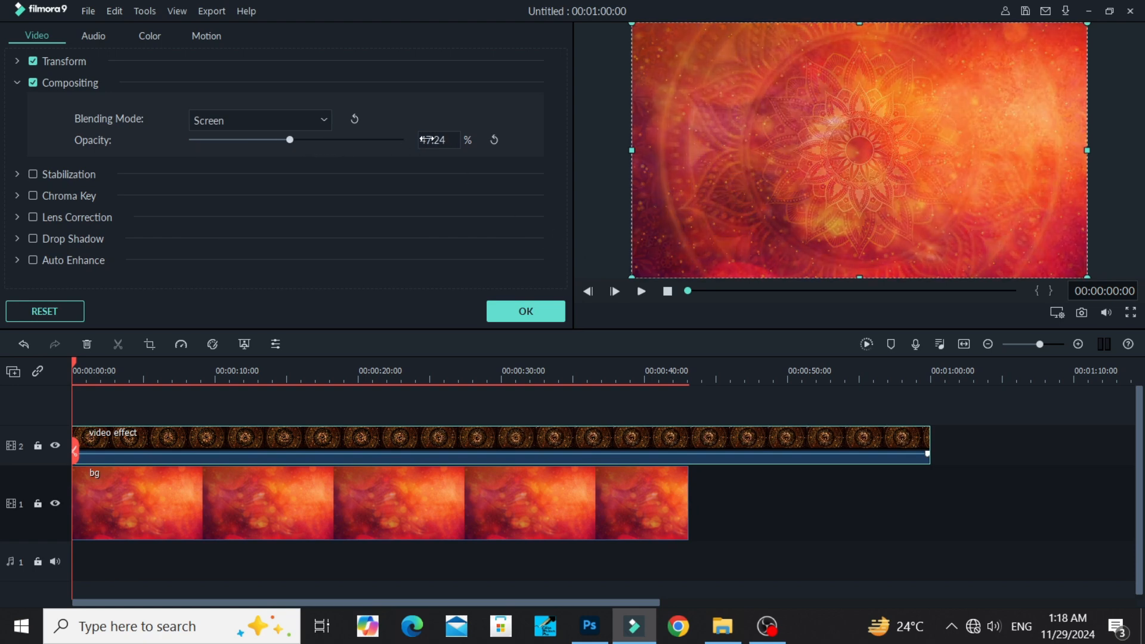
text(40)
key(Return)
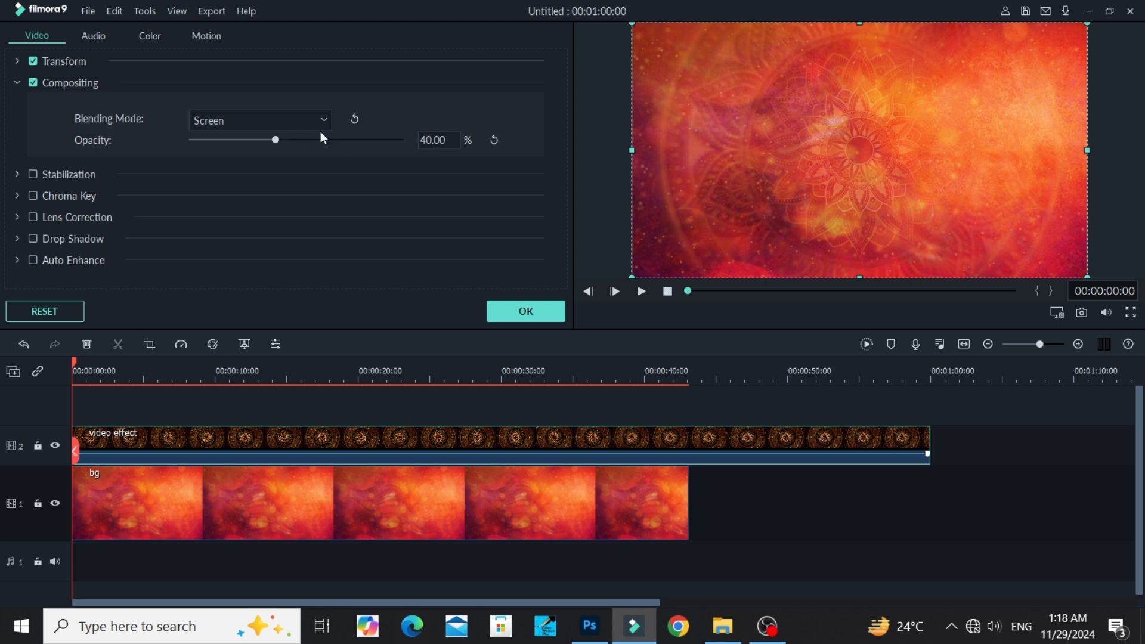
- Change the video effect clip's blending mode to Color Burn and accept the clip settings
click(285, 116)
click(263, 184)
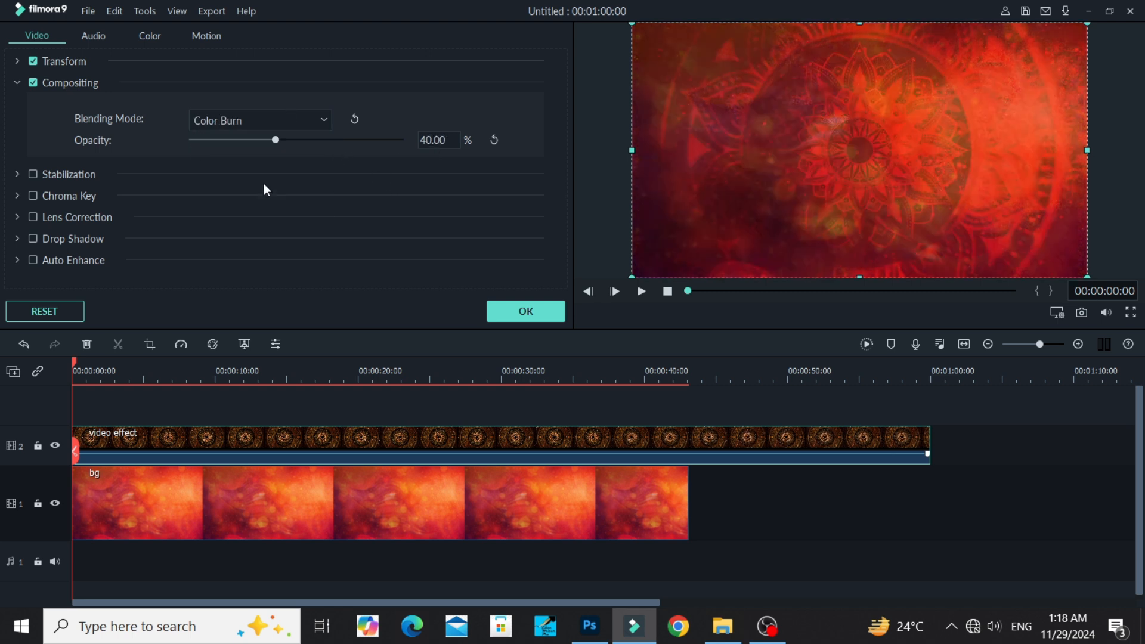
click(266, 122)
click(301, 120)
click(17, 82)
click(540, 312)
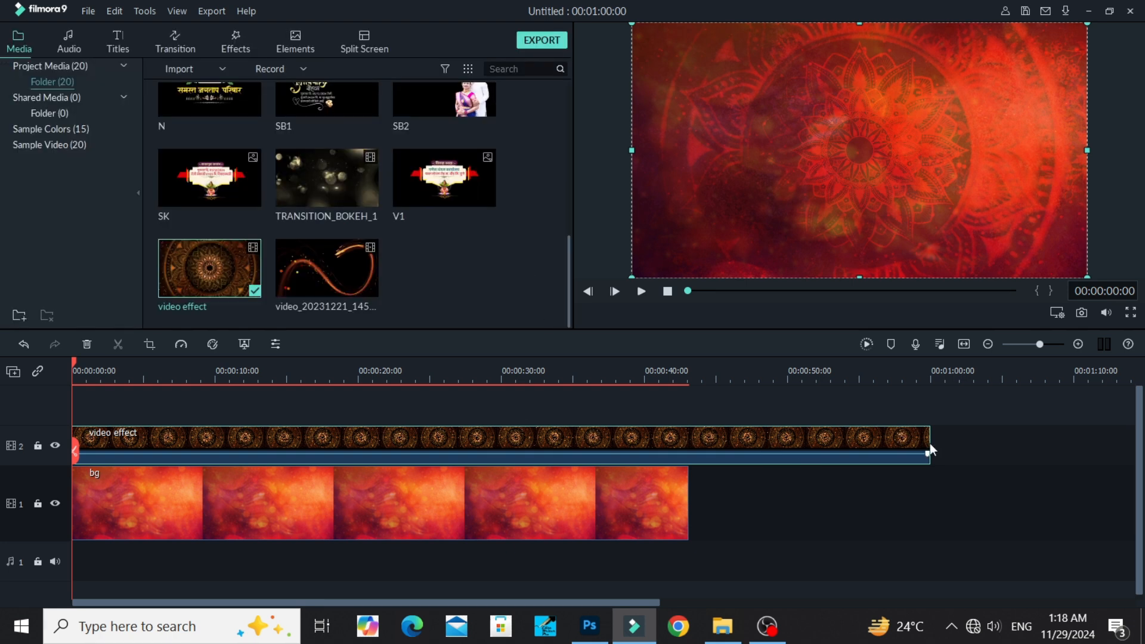
- Trim the video effect clip to end with bg at about 43 seconds and open its compositing settings
drag(930, 444, 688, 450)
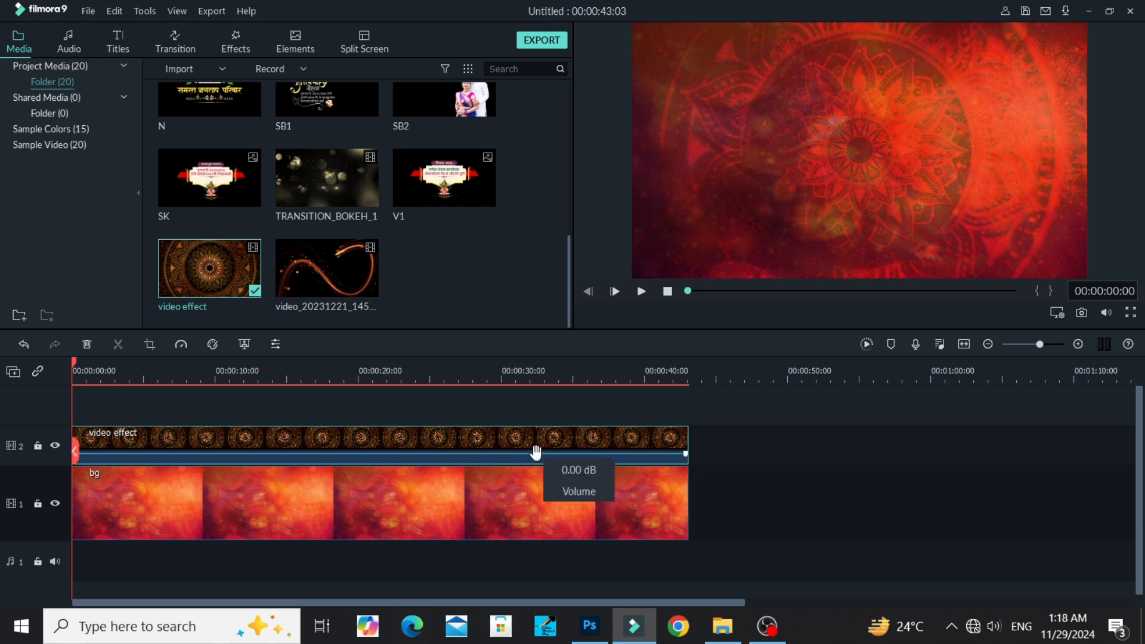
double_click(517, 439)
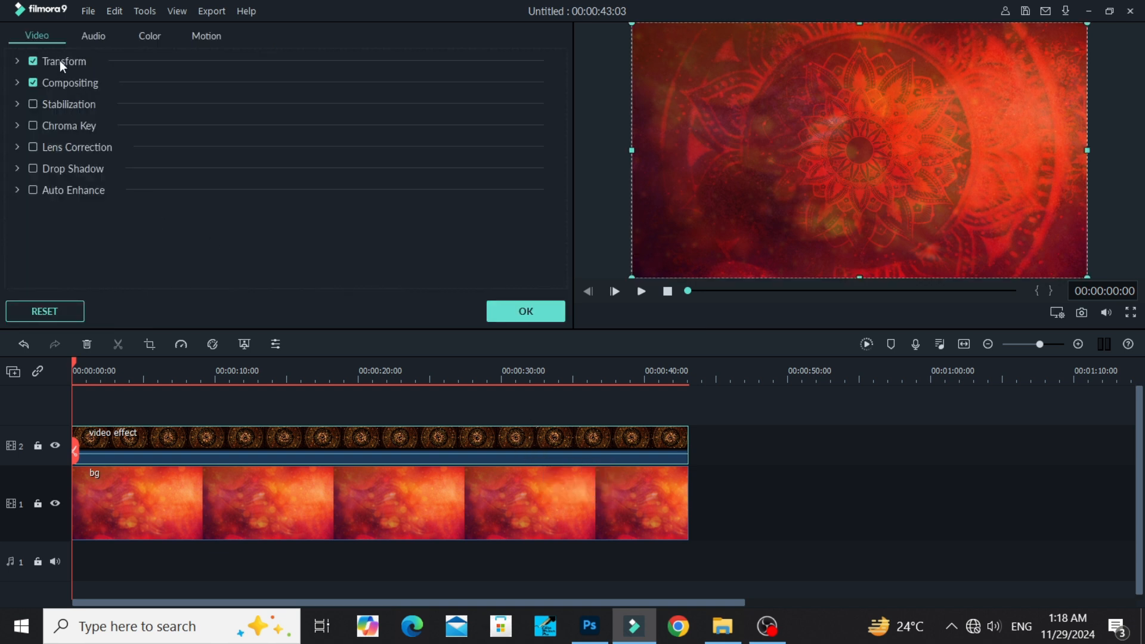
click(532, 308)
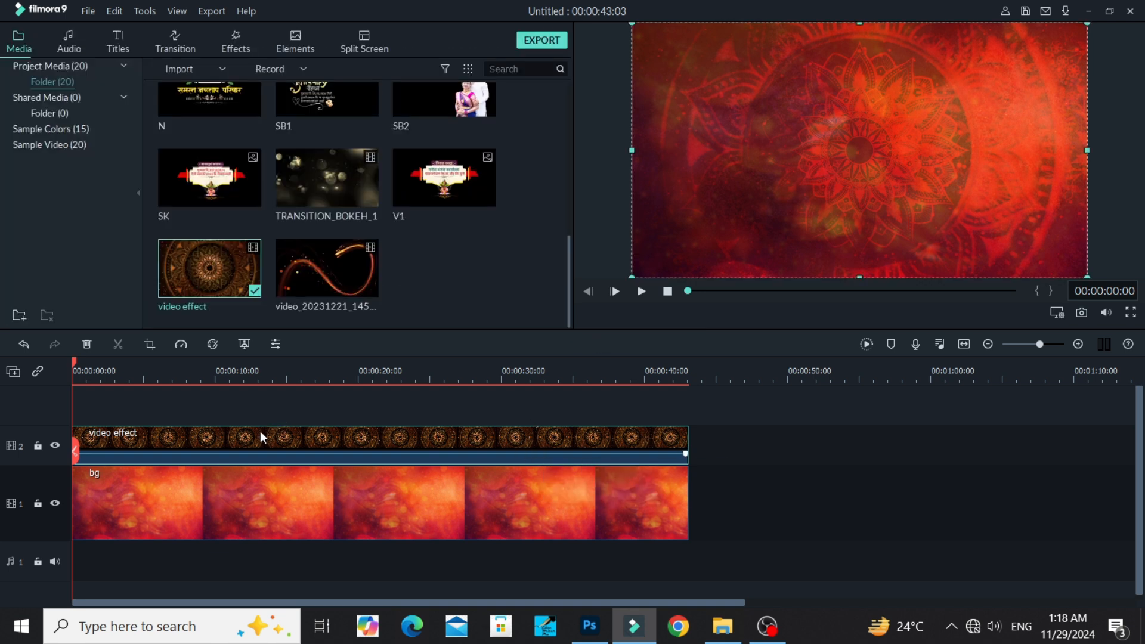
double_click(261, 432)
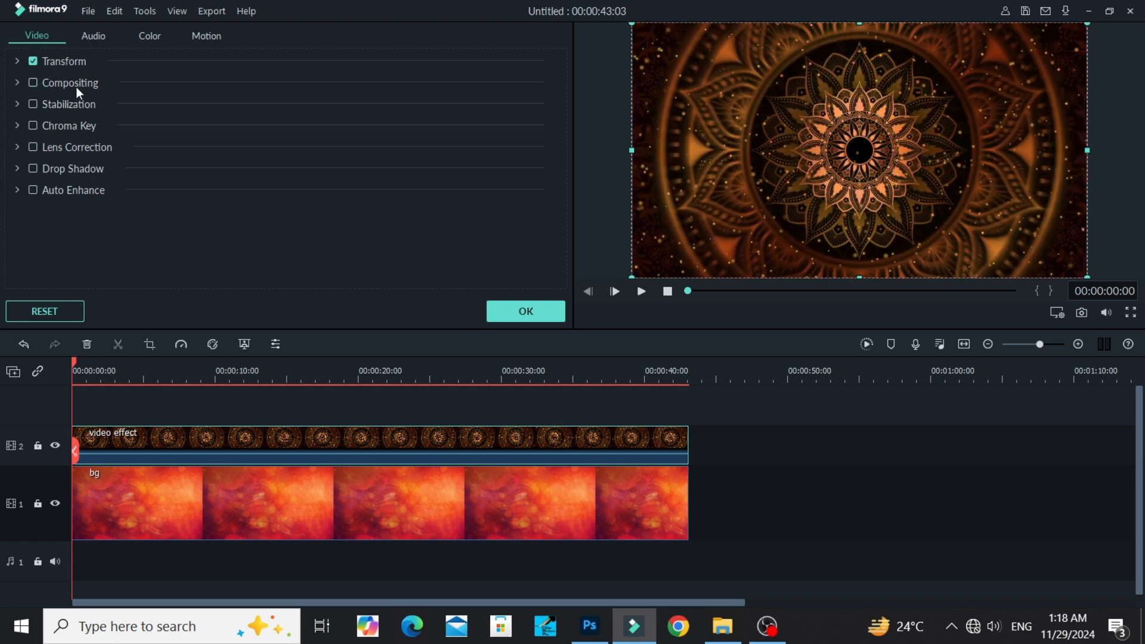
click(76, 85)
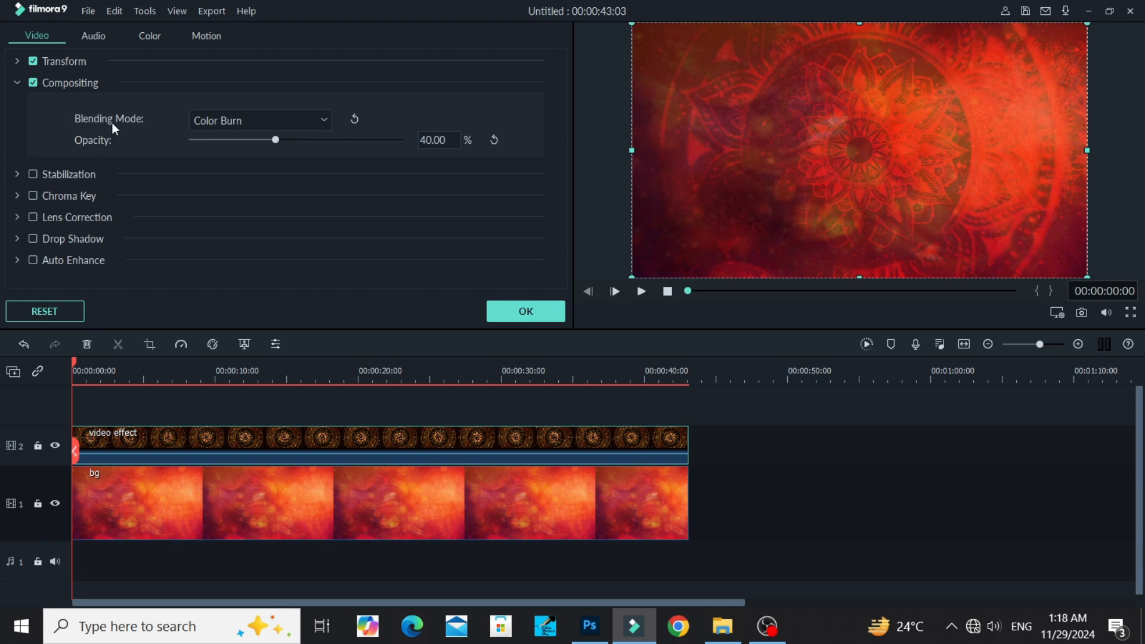
- Try the Soft Light, Overlay, Screen and Color Dodge blending modes on the video effect clip
click(224, 120)
scroll(215, 216, down, 3)
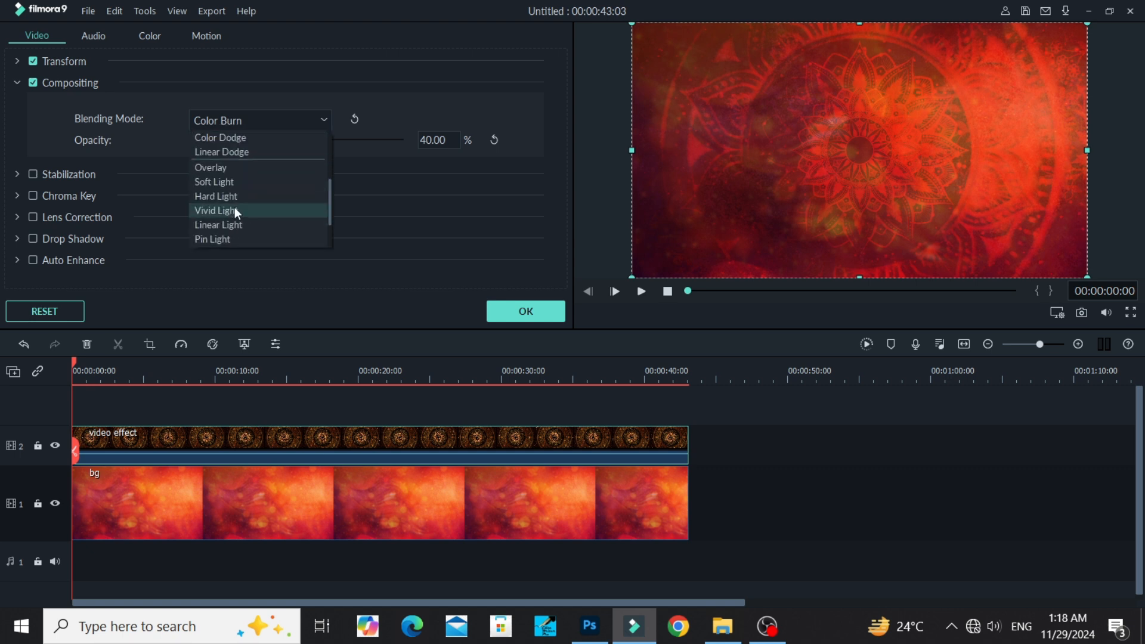
click(238, 182)
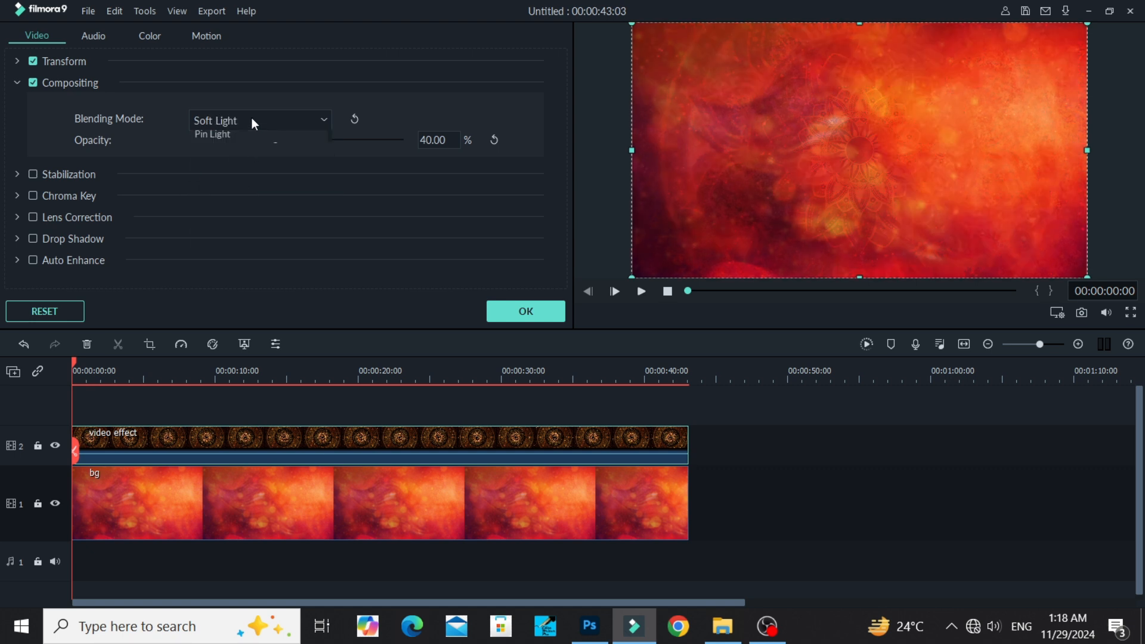
click(252, 123)
click(224, 169)
click(247, 126)
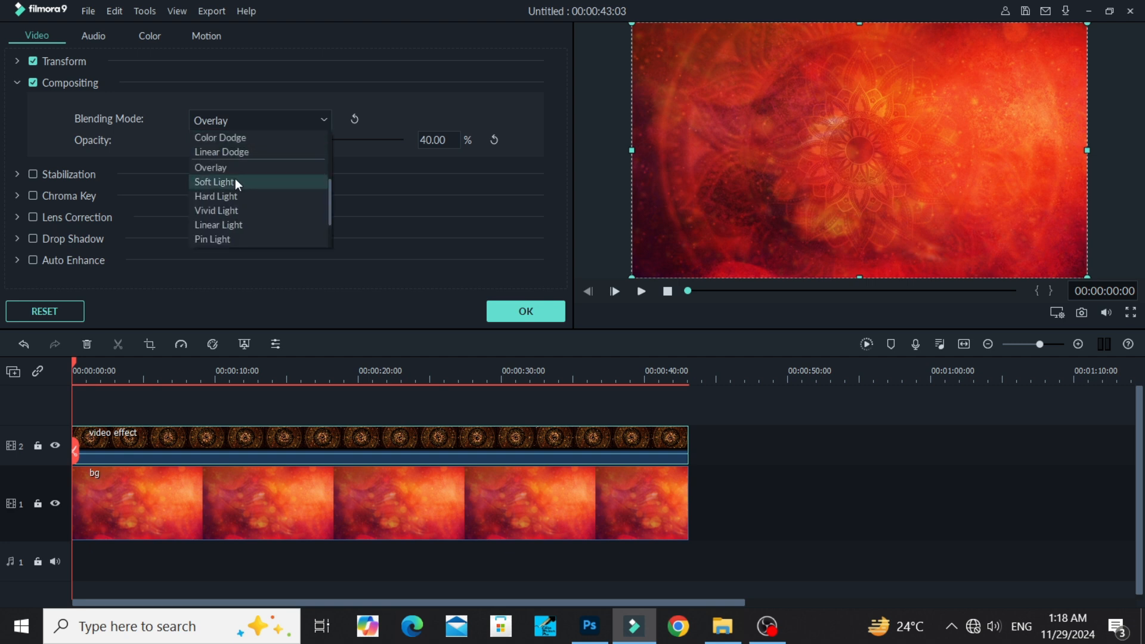
scroll(232, 156, up, 2)
click(234, 152)
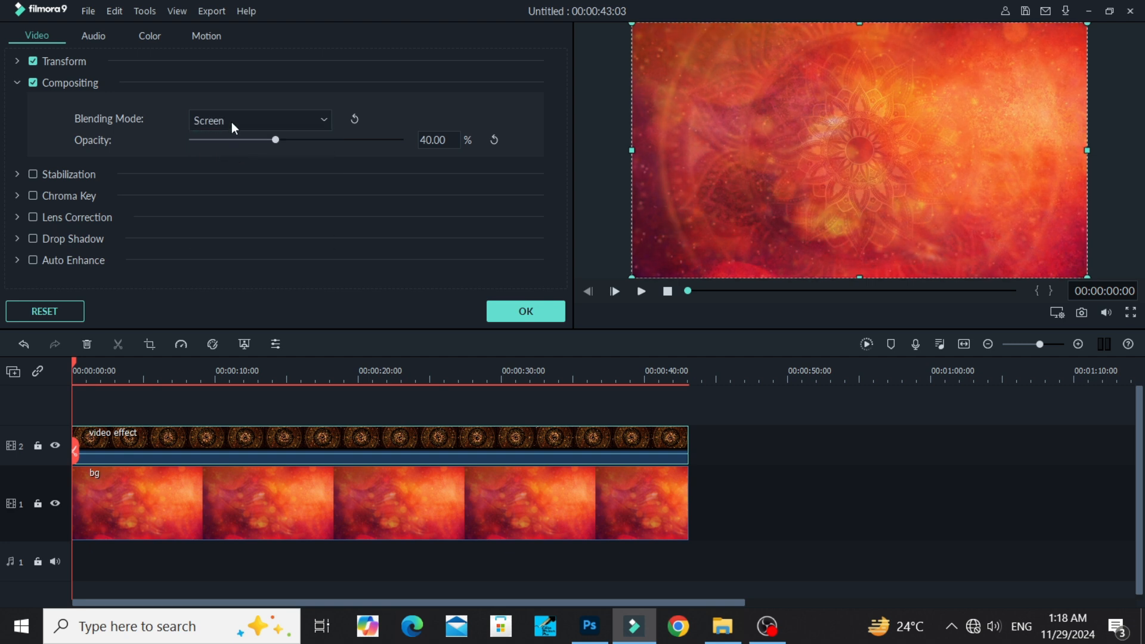
click(232, 121)
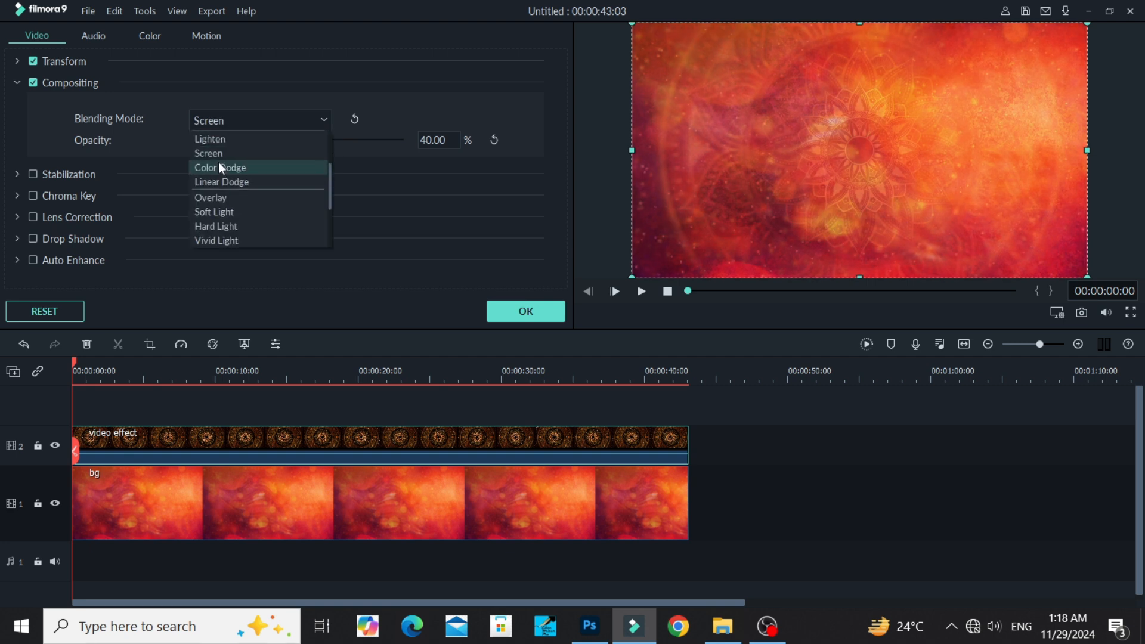
click(220, 165)
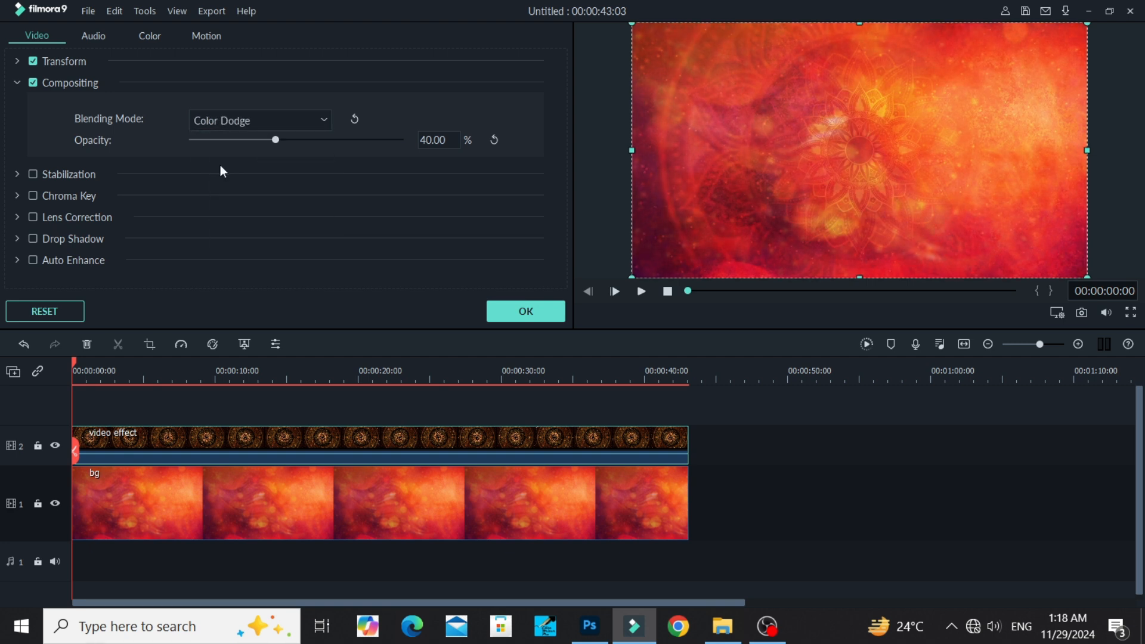
- Set the video effect clip's blending mode to Linear Dodge and accept the clip settings
click(247, 128)
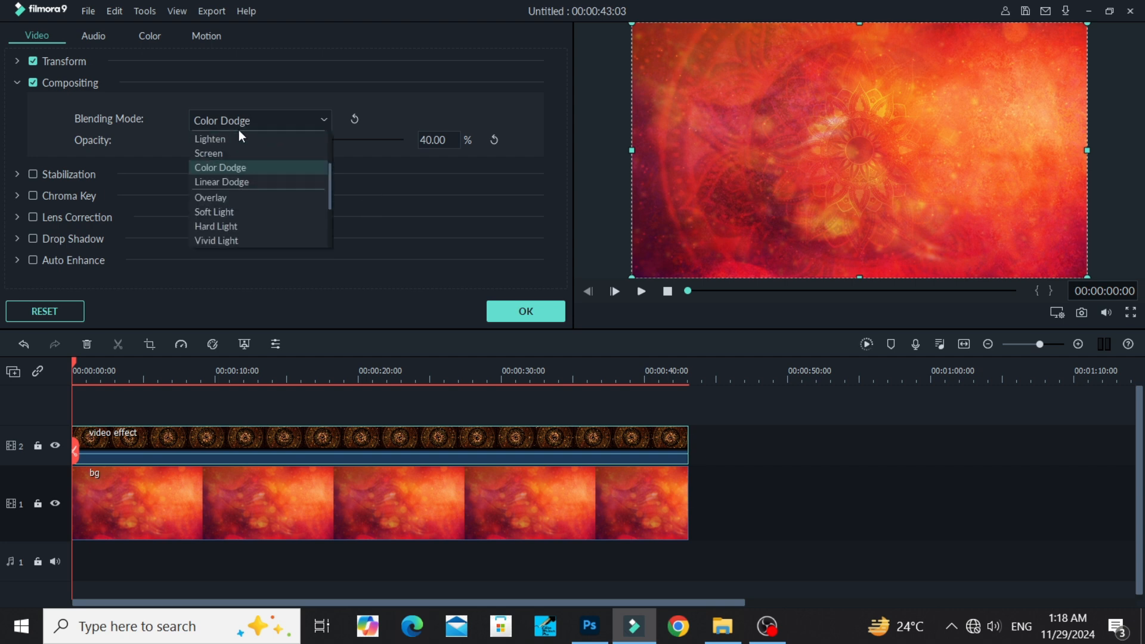
click(220, 168)
key(Down)
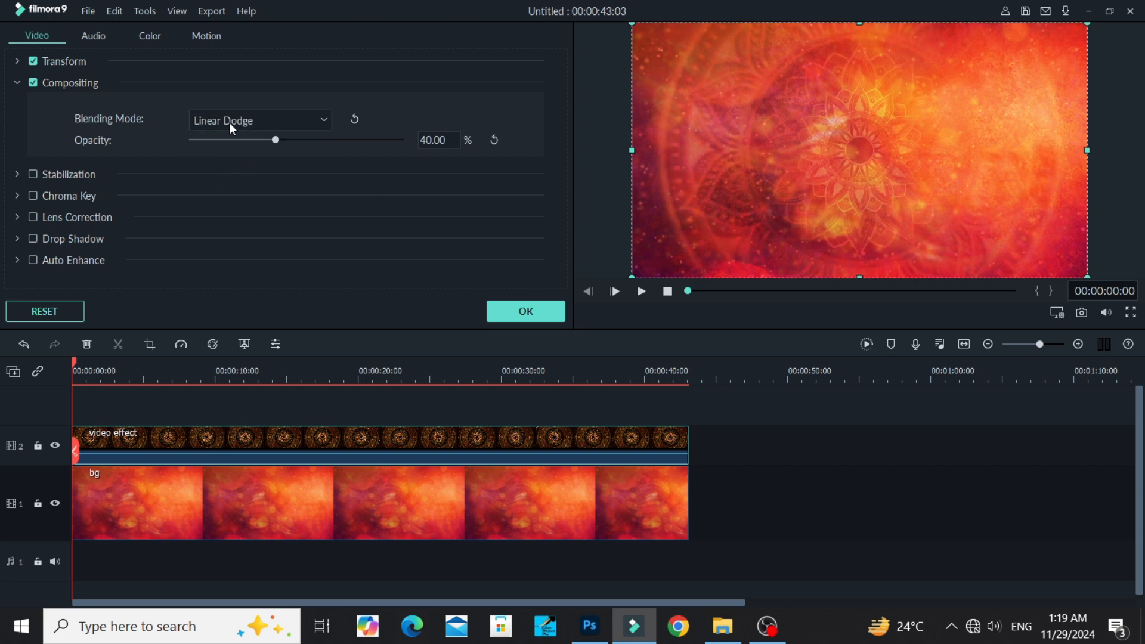
click(521, 314)
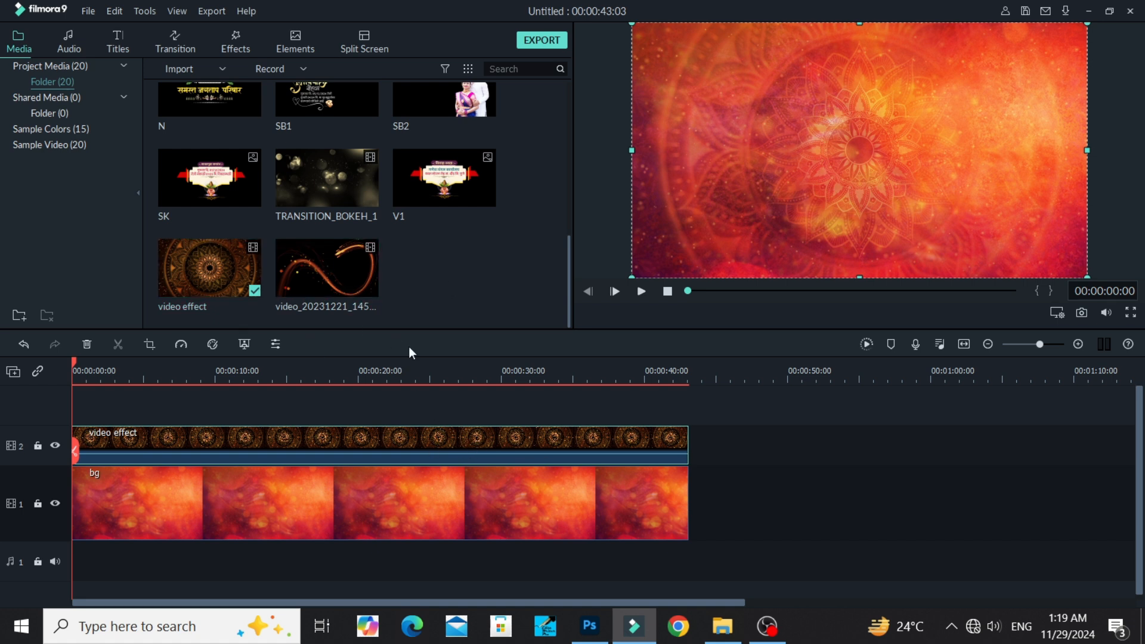
- Place the G3 image at the timeline's start on video track 4 and the G1 image beneath it on track 3
scroll(467, 217, up, 4)
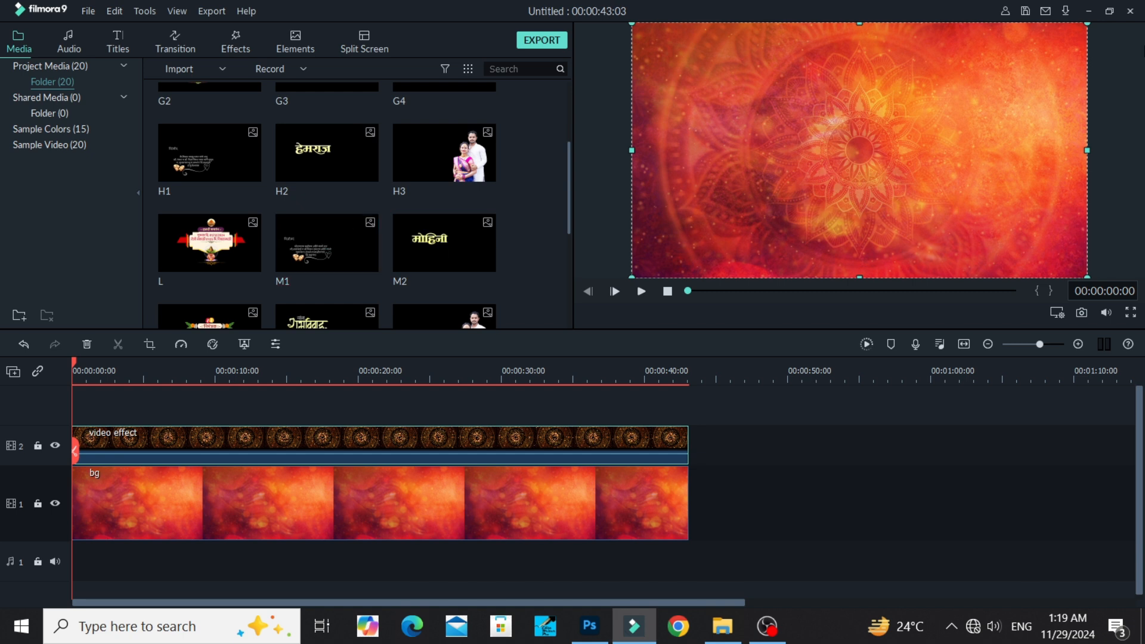
scroll(300, 290, down, 4)
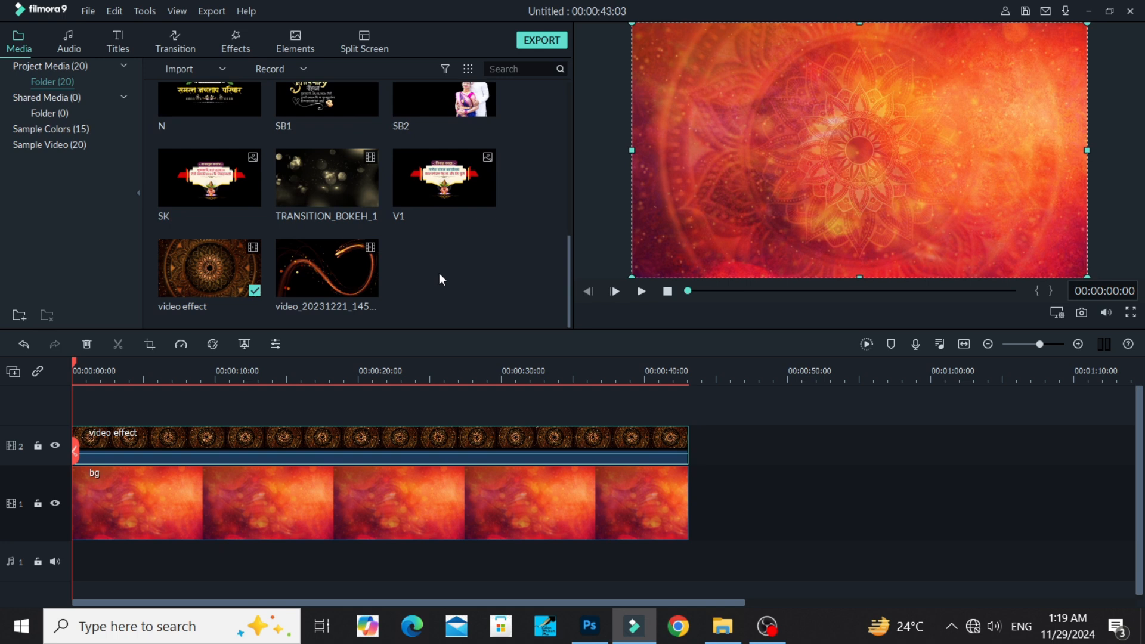
scroll(152, 238, up, 5)
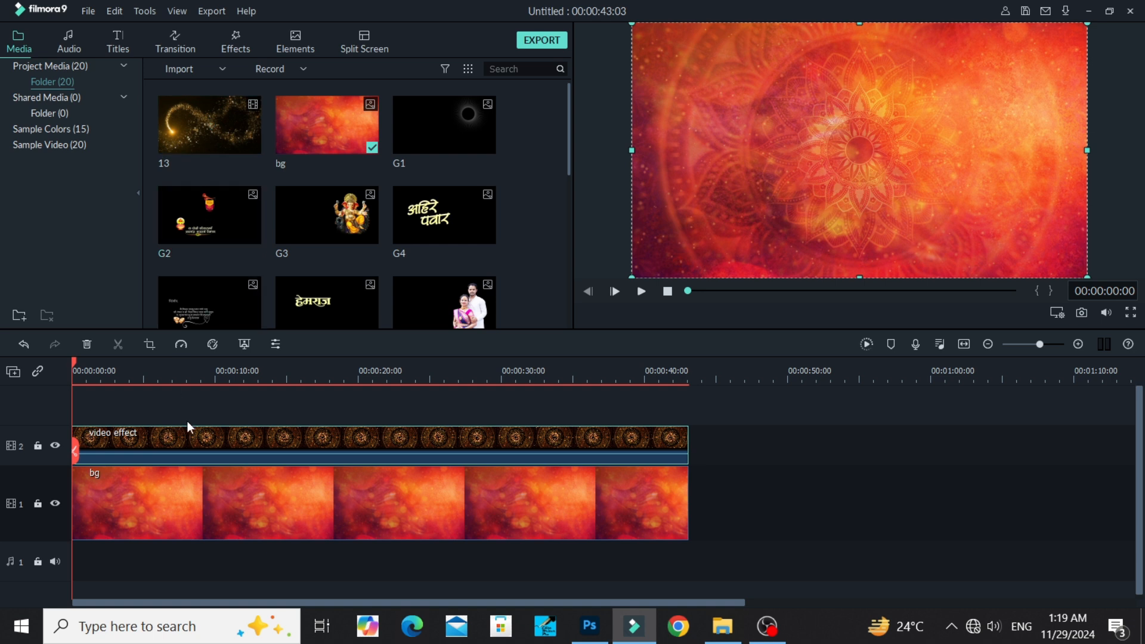
scroll(278, 188, down, 5)
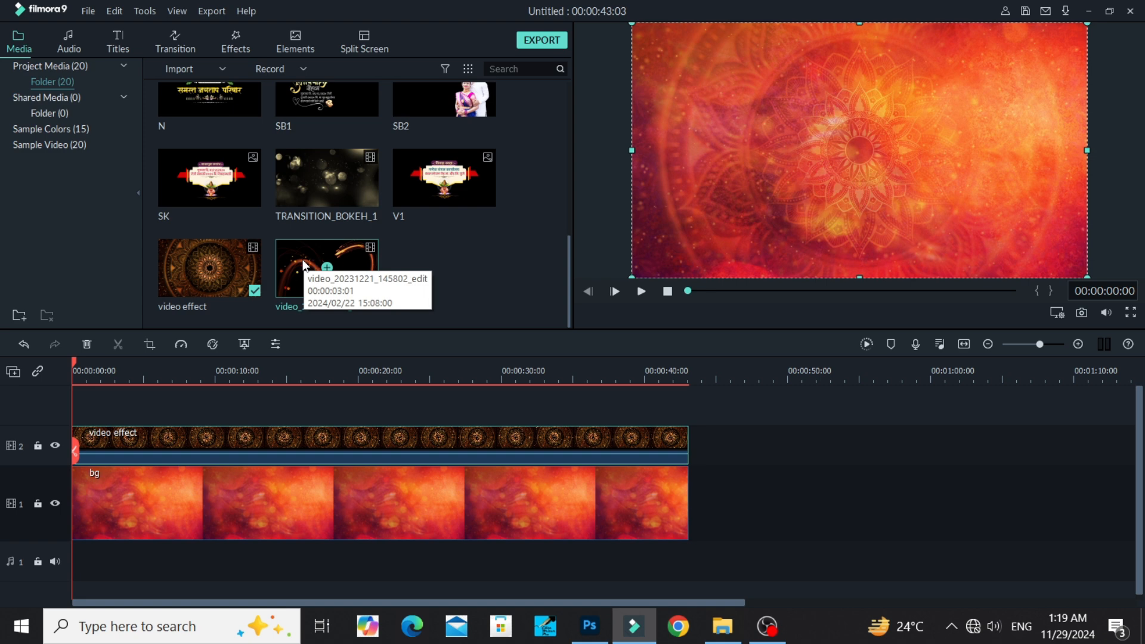
scroll(306, 262, up, 3)
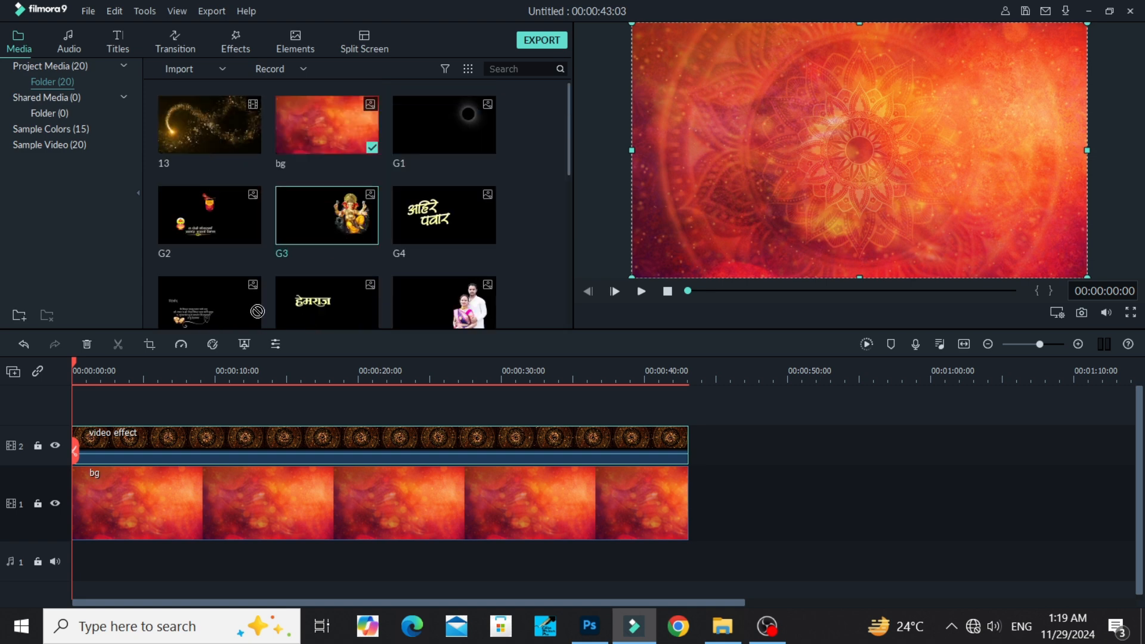
drag(257, 310, 73, 421)
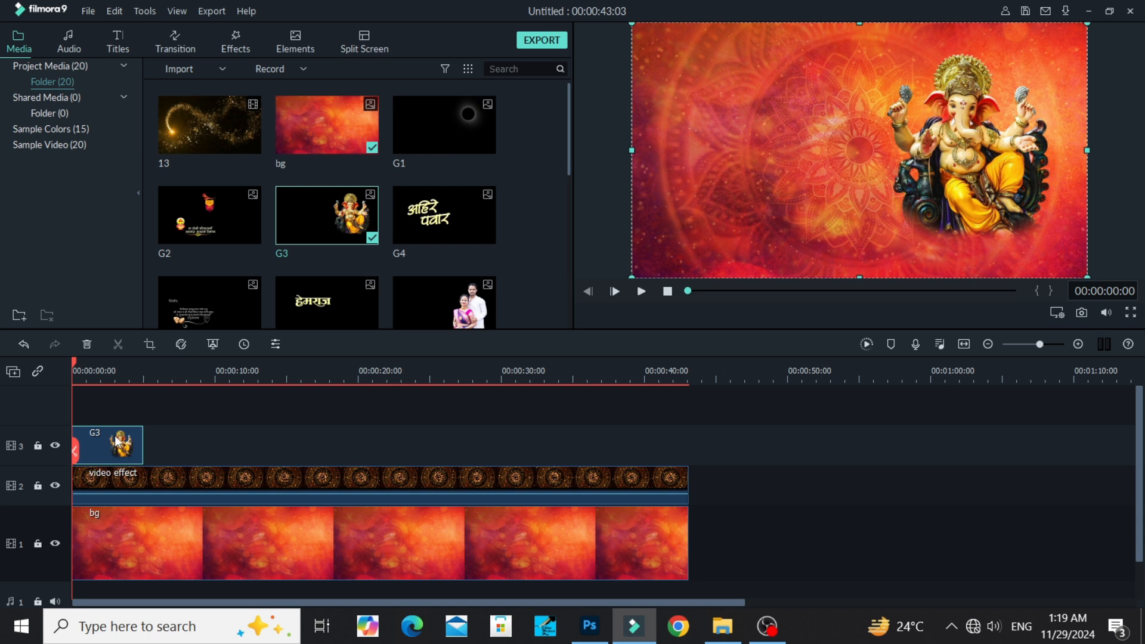
drag(117, 441, 110, 394)
drag(453, 142, 135, 485)
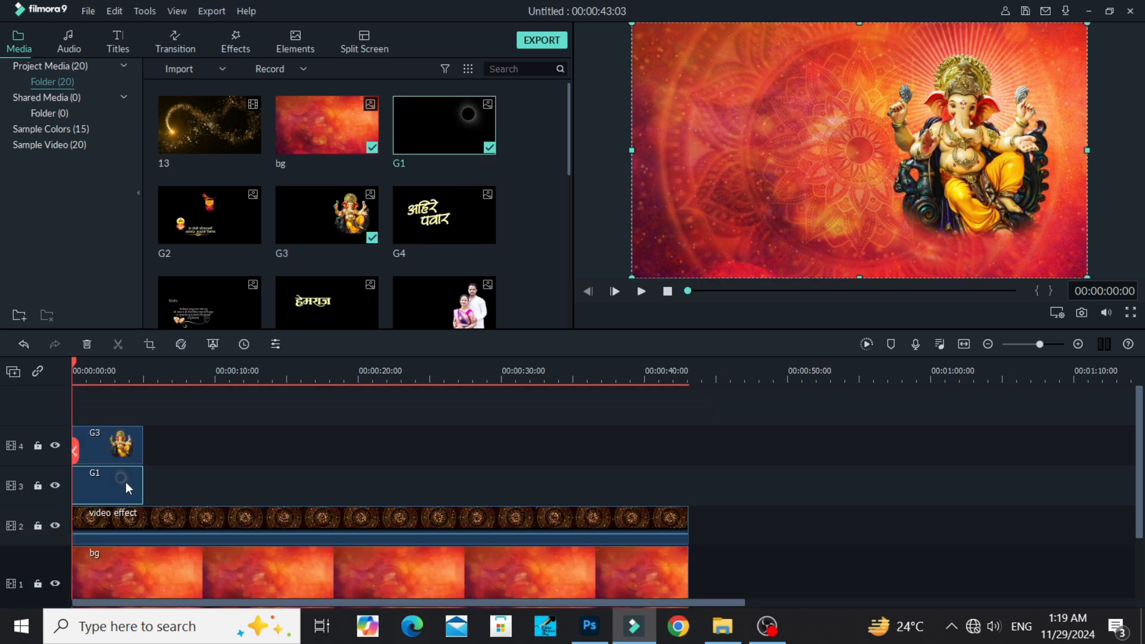
- Set the G1 clip's blending mode to Overlay and accept the clip settings
double_click(124, 482)
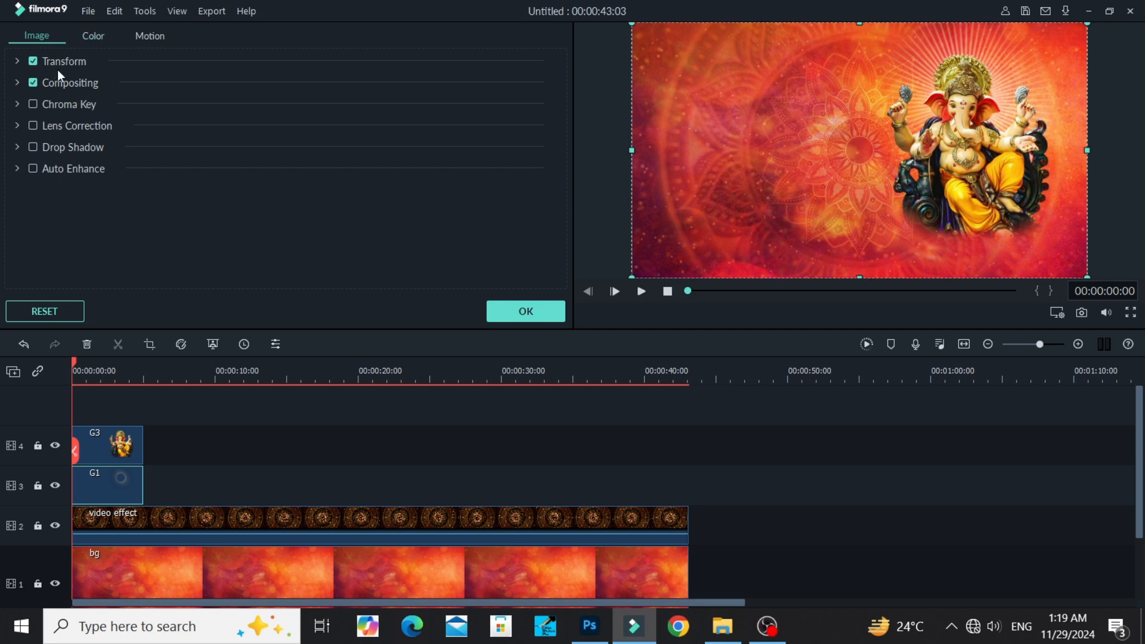
click(70, 85)
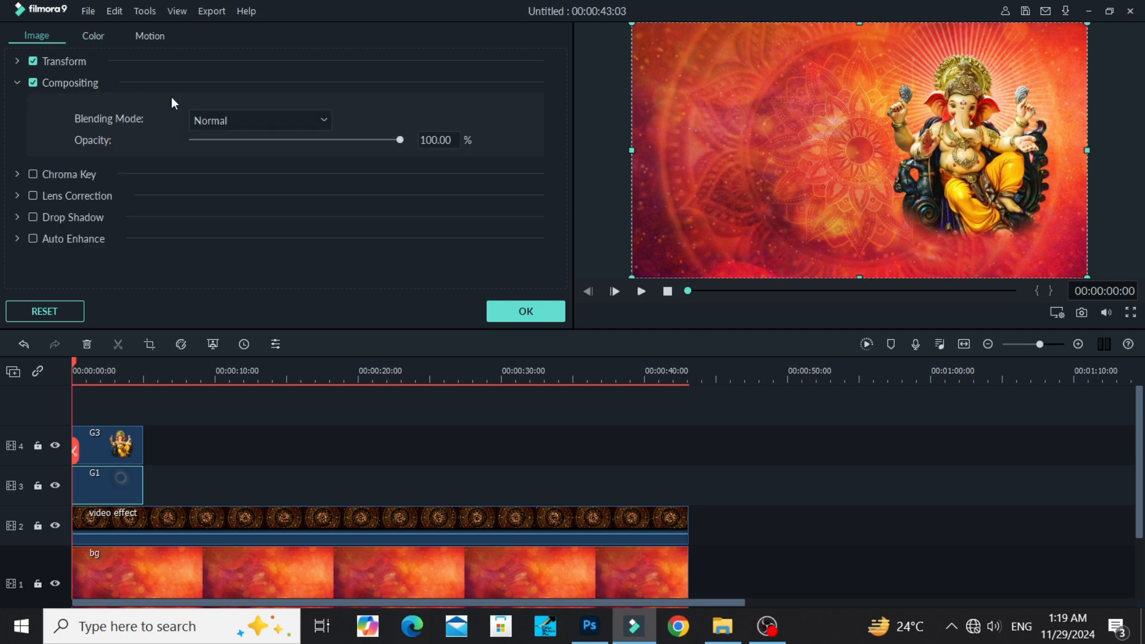
click(210, 121)
scroll(222, 228, down, 3)
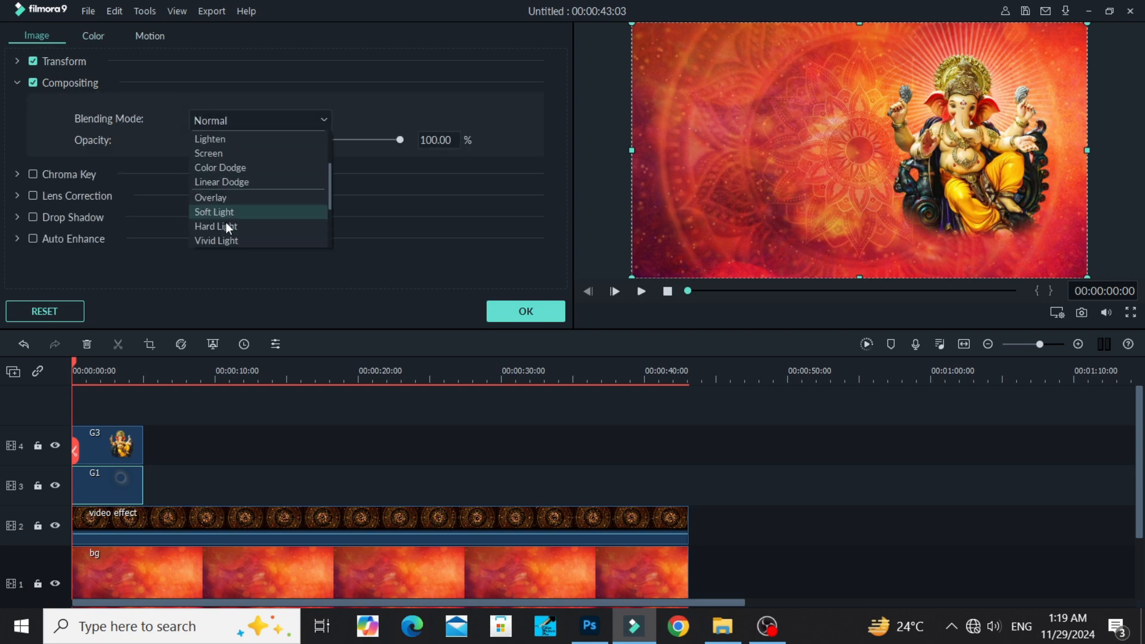
click(230, 198)
click(510, 306)
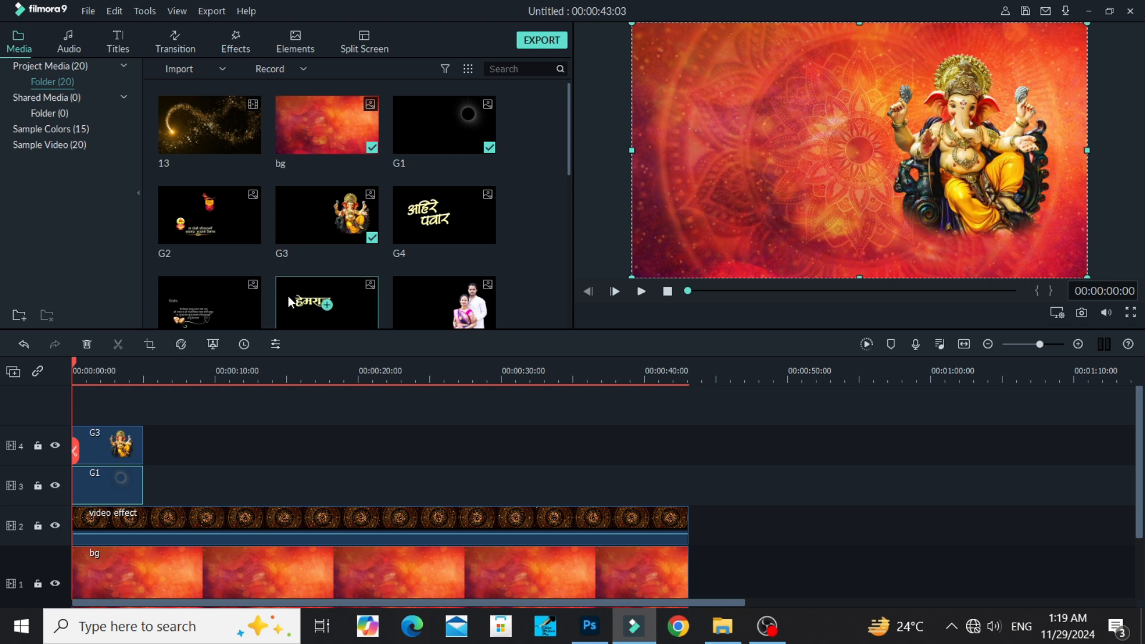
- Place the G4 image on track 5 and the G2 image on track 6, both at the timeline's start
drag(417, 249, 107, 444)
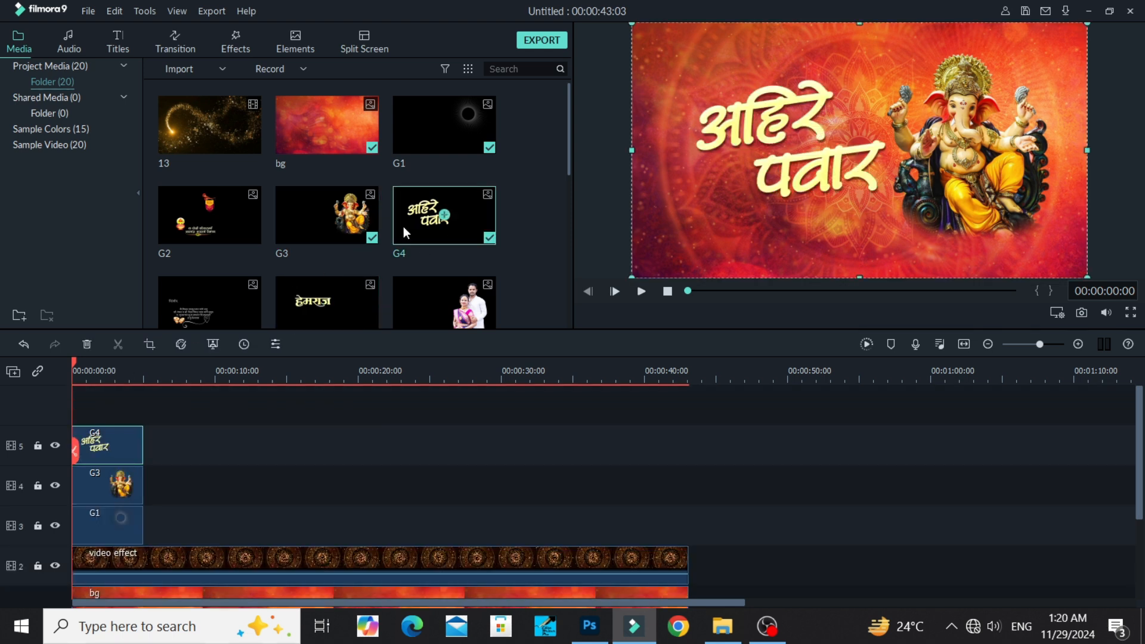
drag(239, 224, 70, 413)
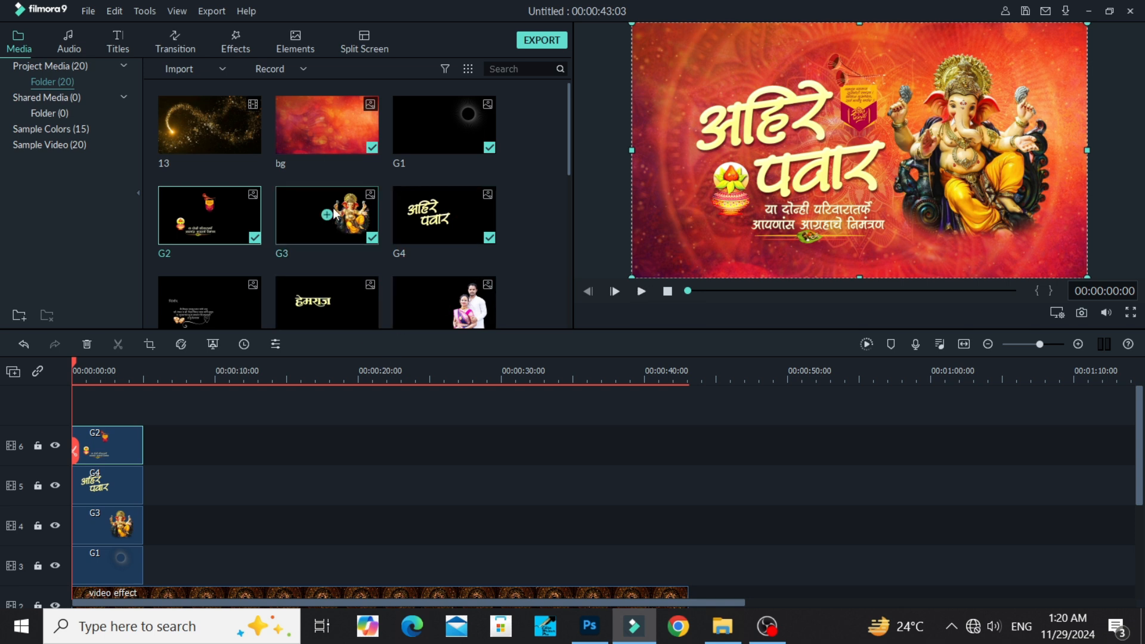
drag(248, 131, 74, 417)
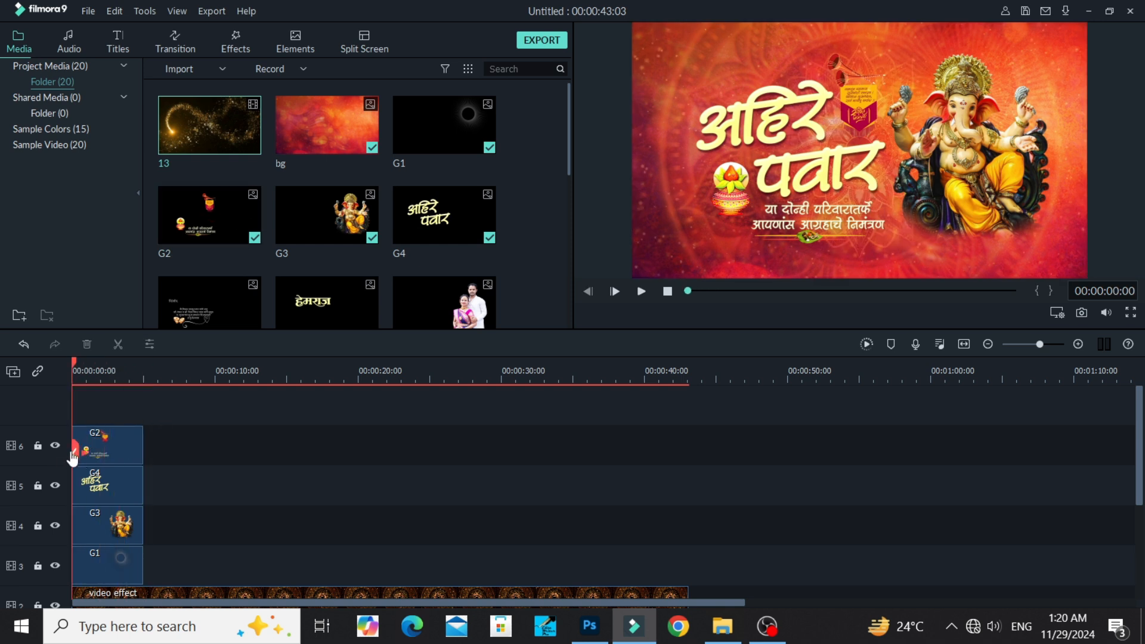
- Place the H3, H2 and H1 images at 6 seconds on video tracks 3, 4 and 5 respectively
drag(72, 457, 158, 465)
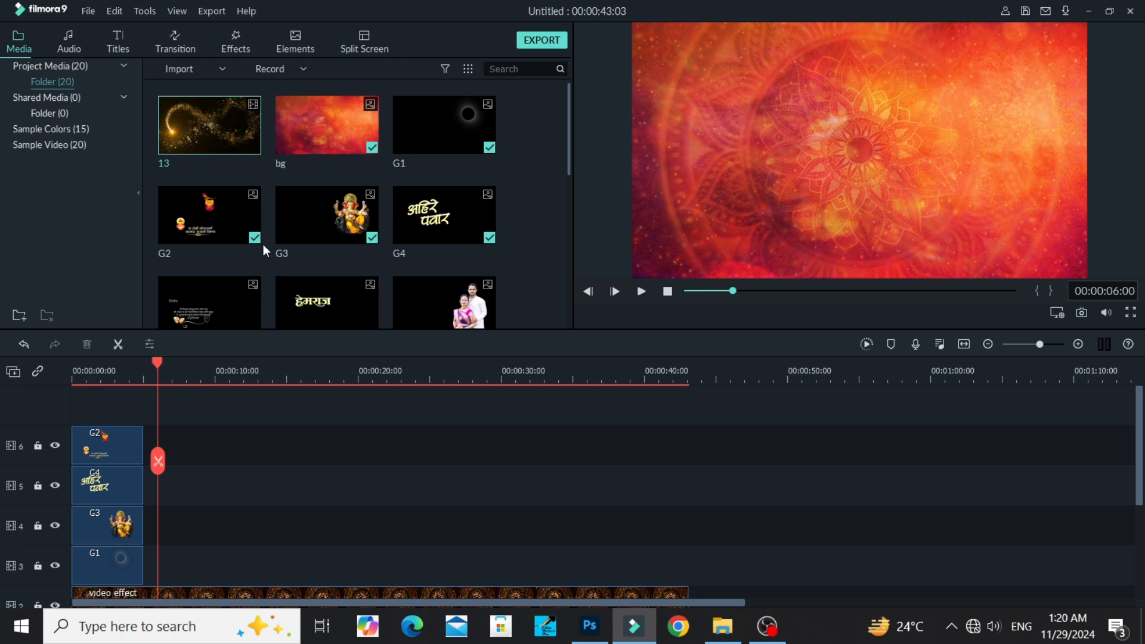
scroll(295, 258, down, 3)
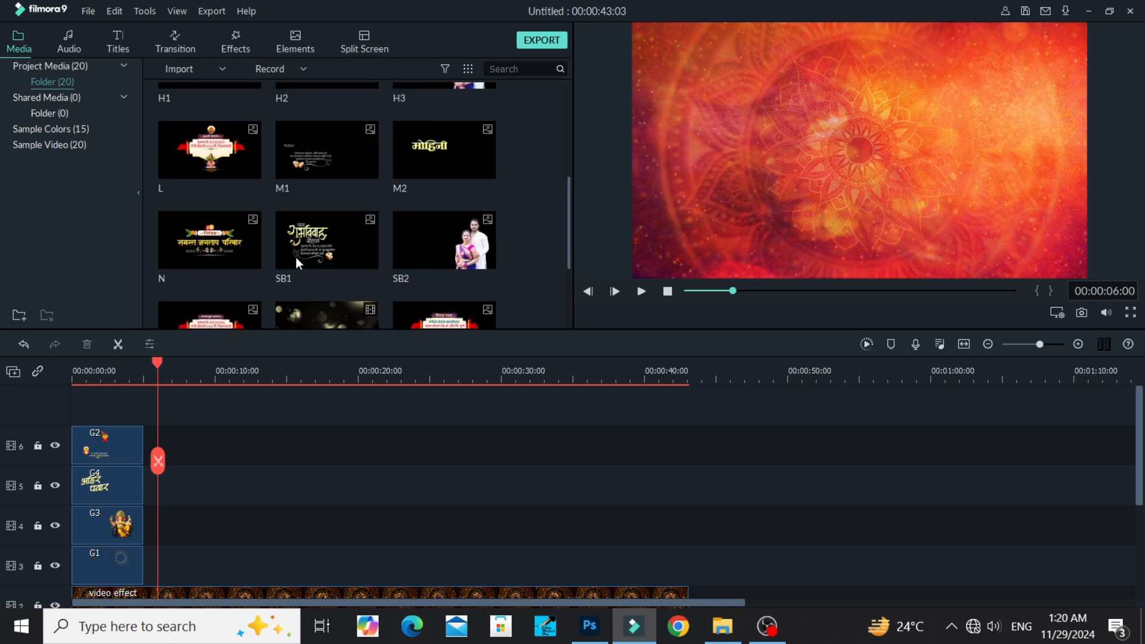
scroll(293, 255, down, 2)
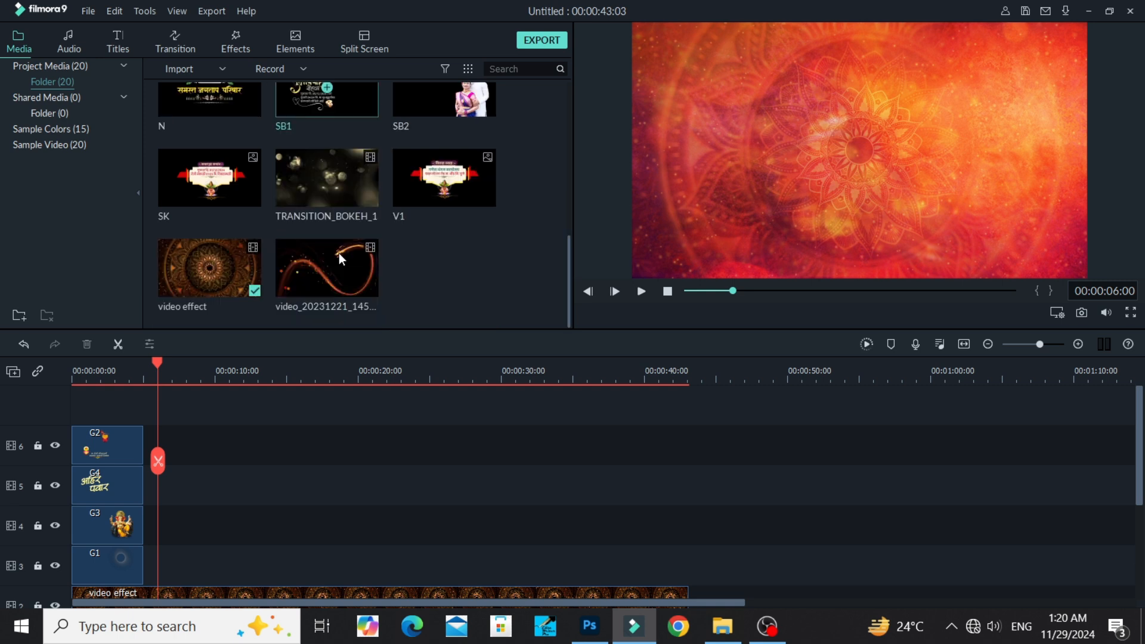
scroll(324, 237, up, 5)
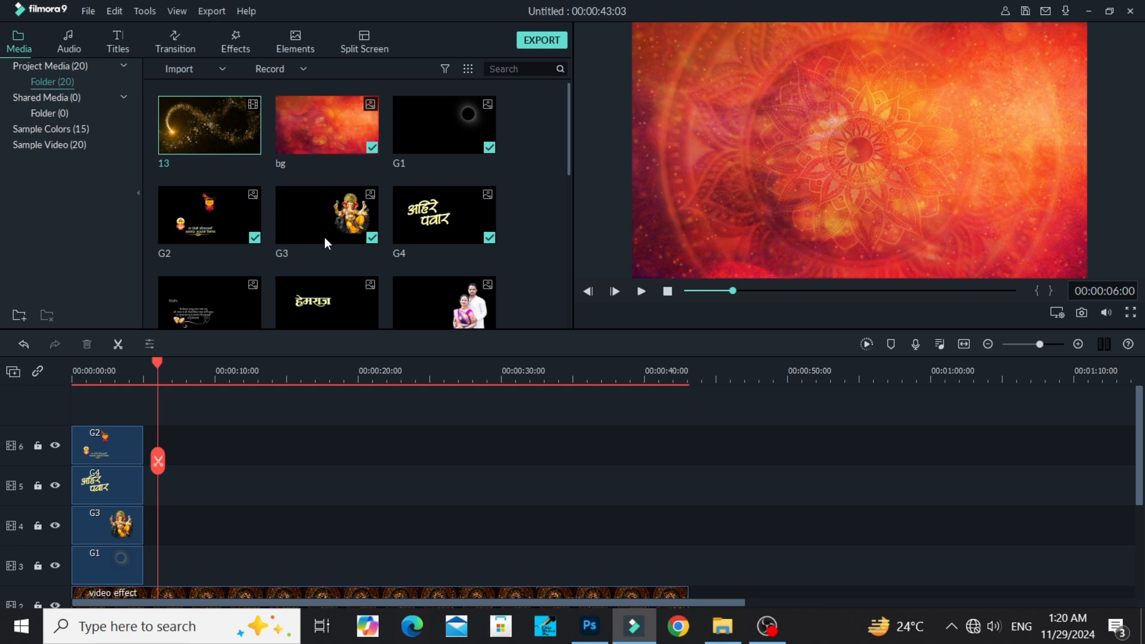
scroll(324, 237, down, 3)
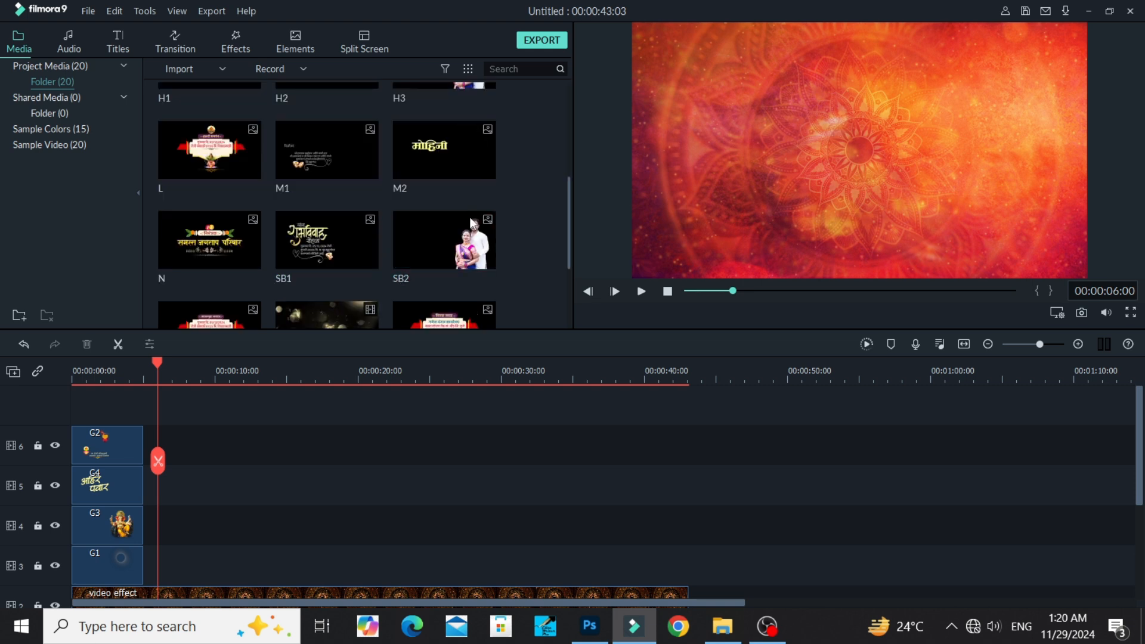
drag(444, 239, 427, 262)
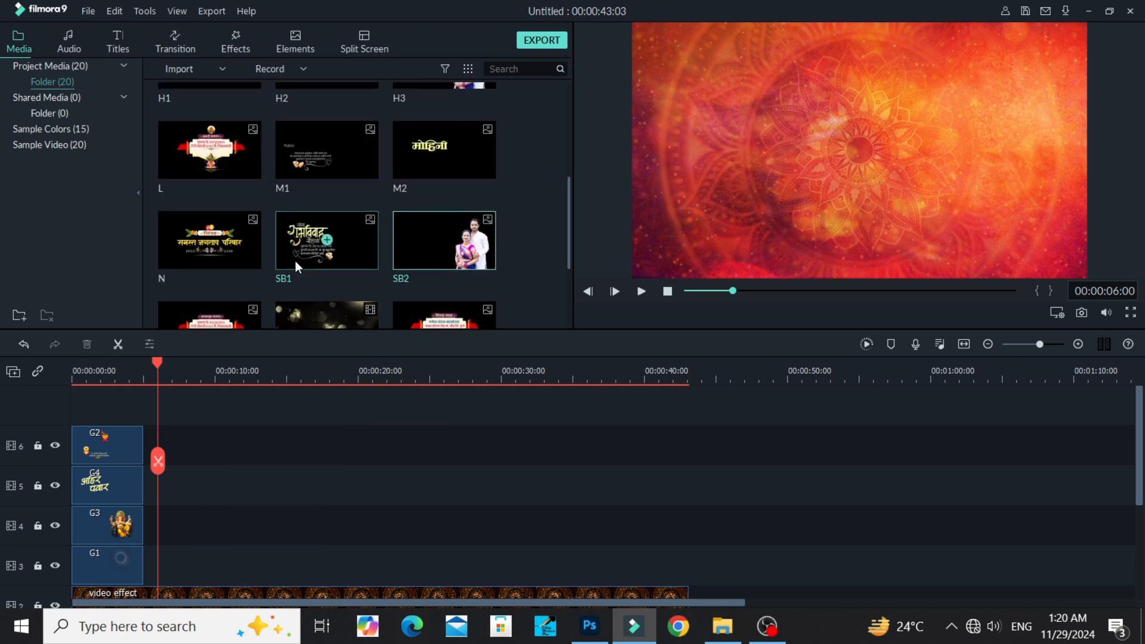
scroll(296, 260, up, 3)
scroll(324, 261, down, 6)
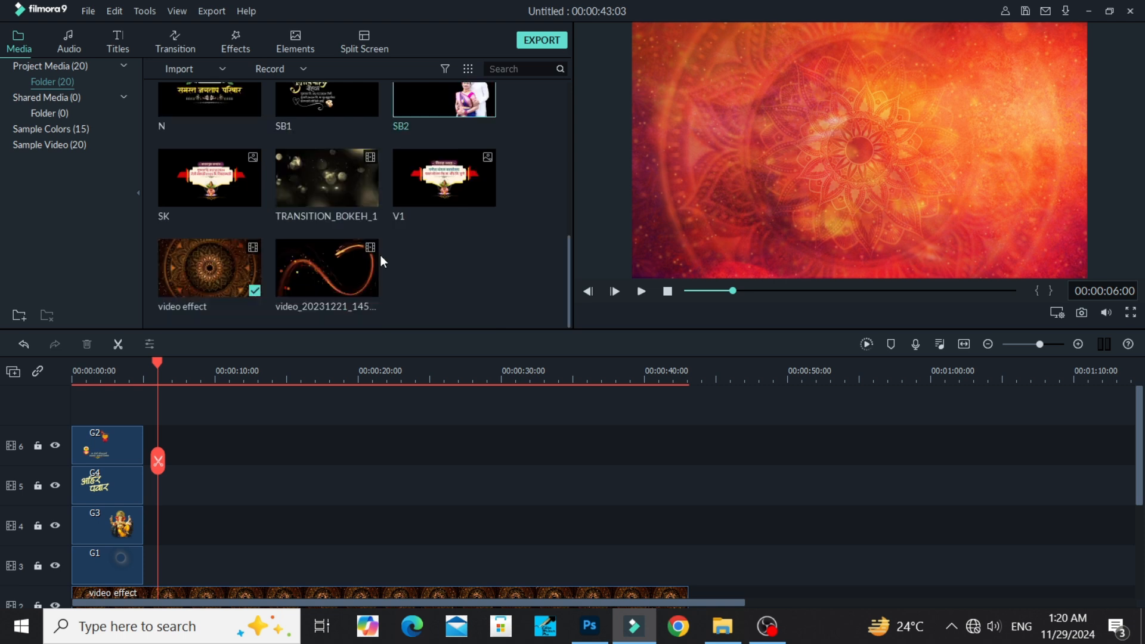
scroll(394, 258, up, 3)
drag(426, 158, 165, 550)
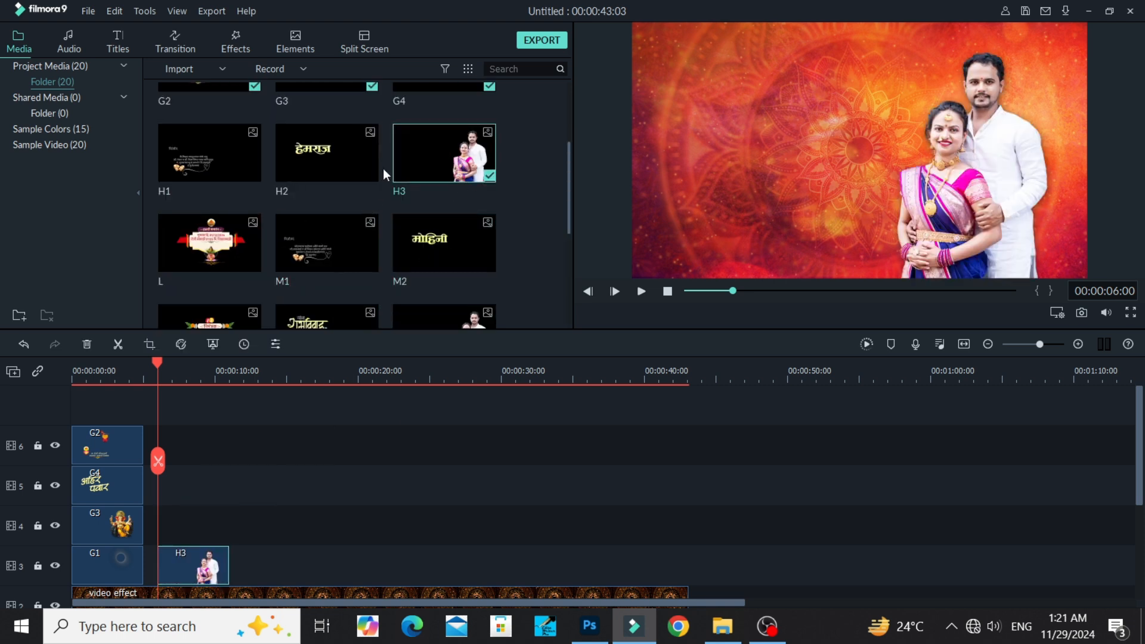
drag(364, 173, 167, 514)
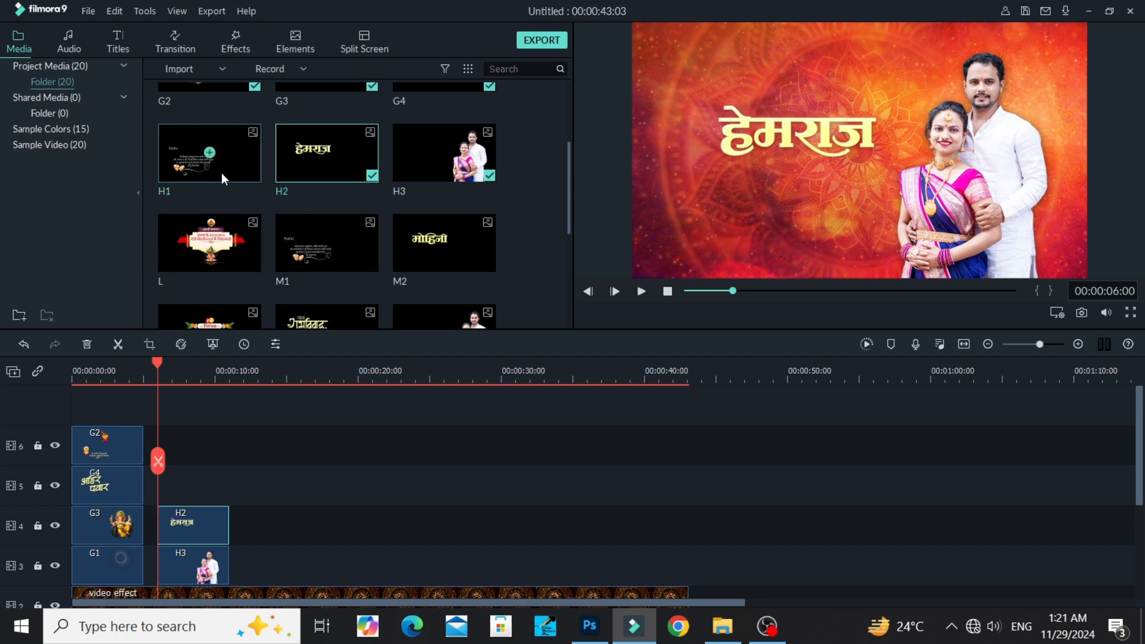
drag(220, 173, 245, 469)
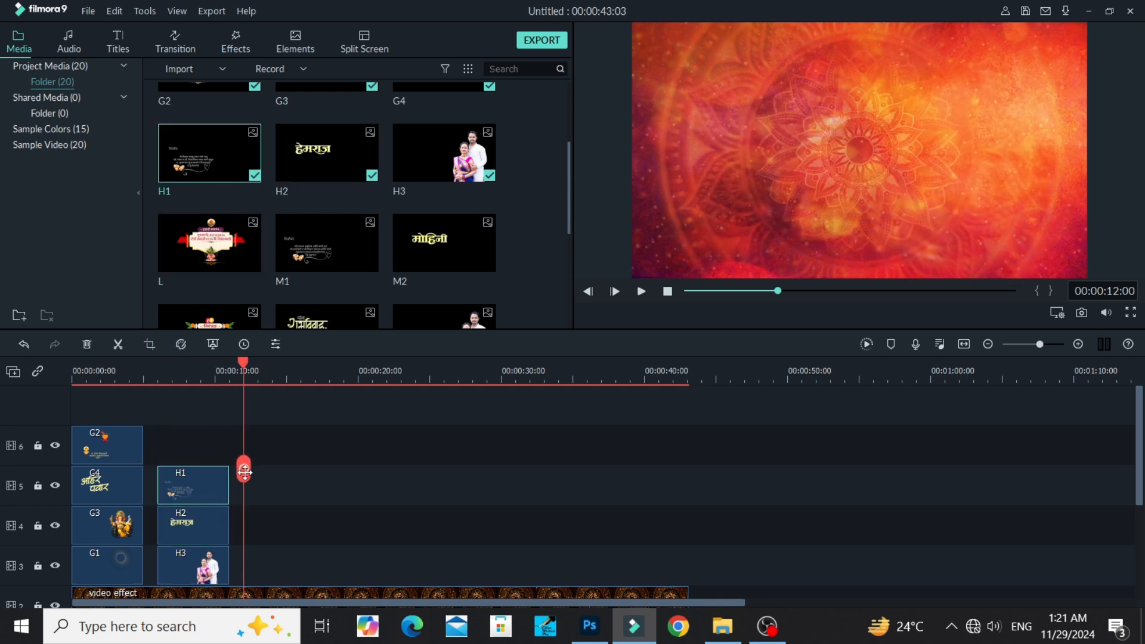
- Place the H3, M2 and M1 images at 12 seconds on video tracks 3, 4 and 5 respectively
drag(453, 167, 251, 555)
drag(460, 240, 251, 508)
drag(354, 254, 254, 472)
- Place the SB2 image on track 3 and the SB1 image on track 4, both at about 18 seconds
click(329, 486)
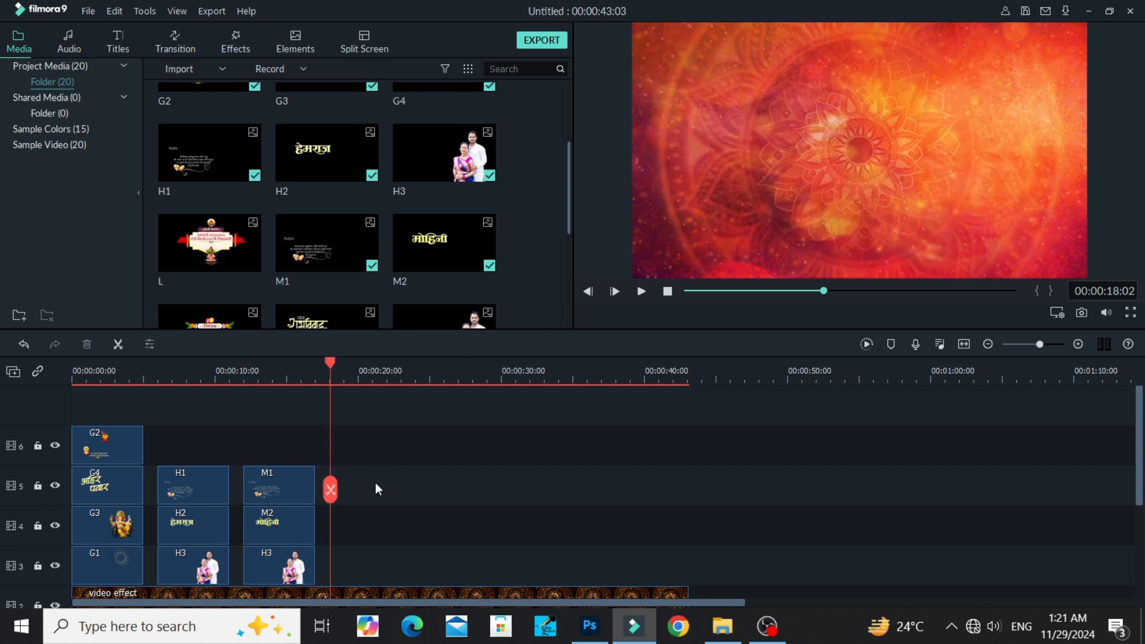
scroll(451, 227, down, 5)
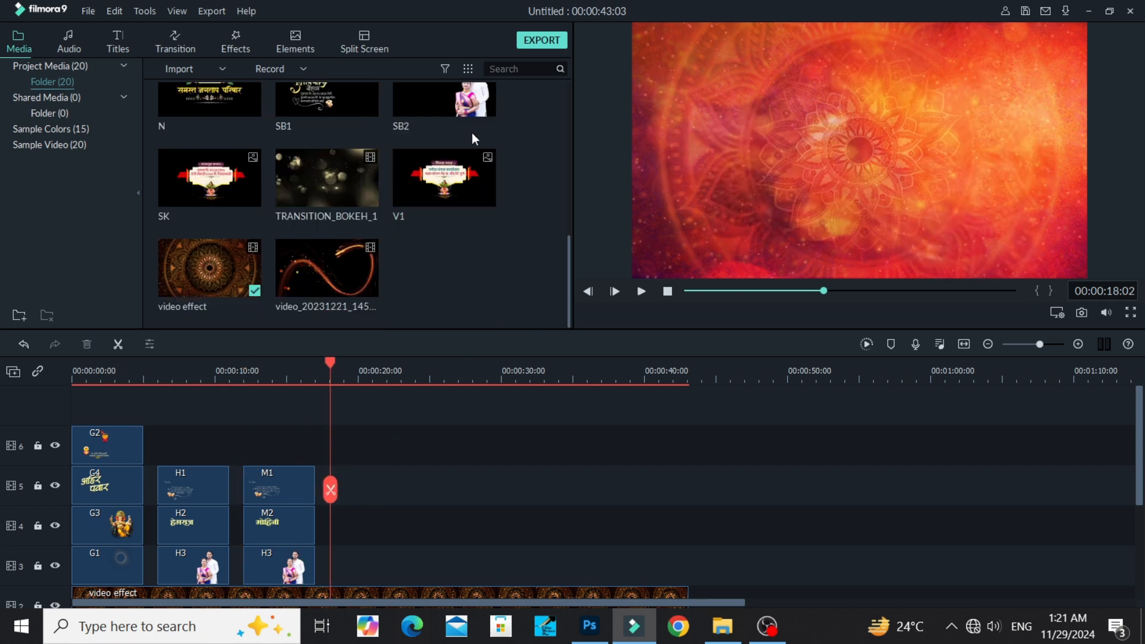
drag(468, 116, 332, 554)
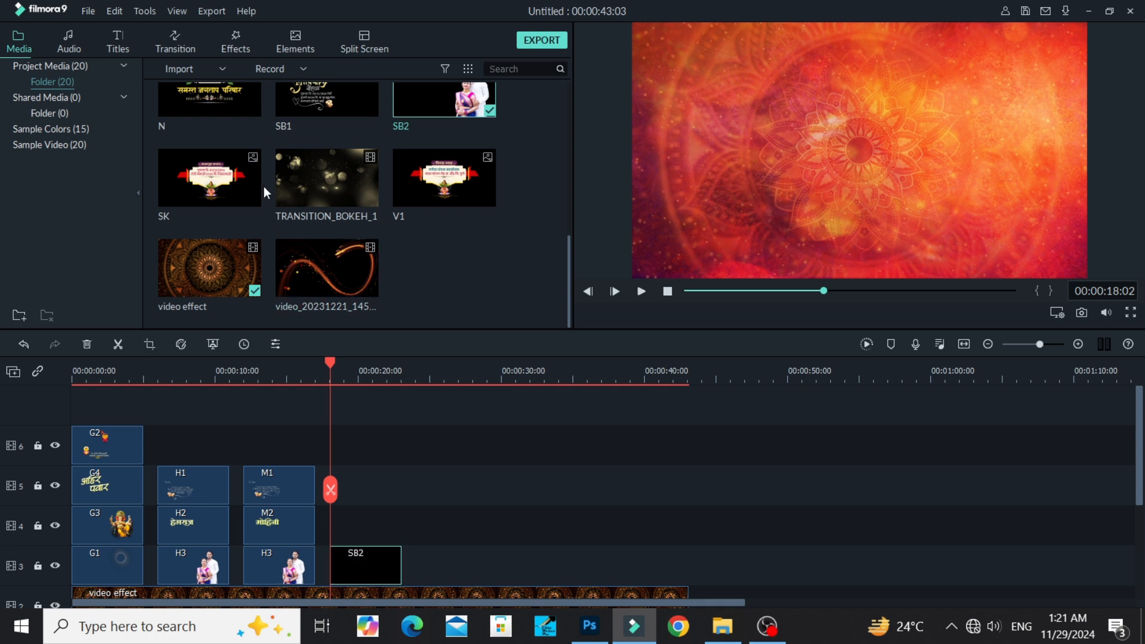
drag(351, 105, 416, 516)
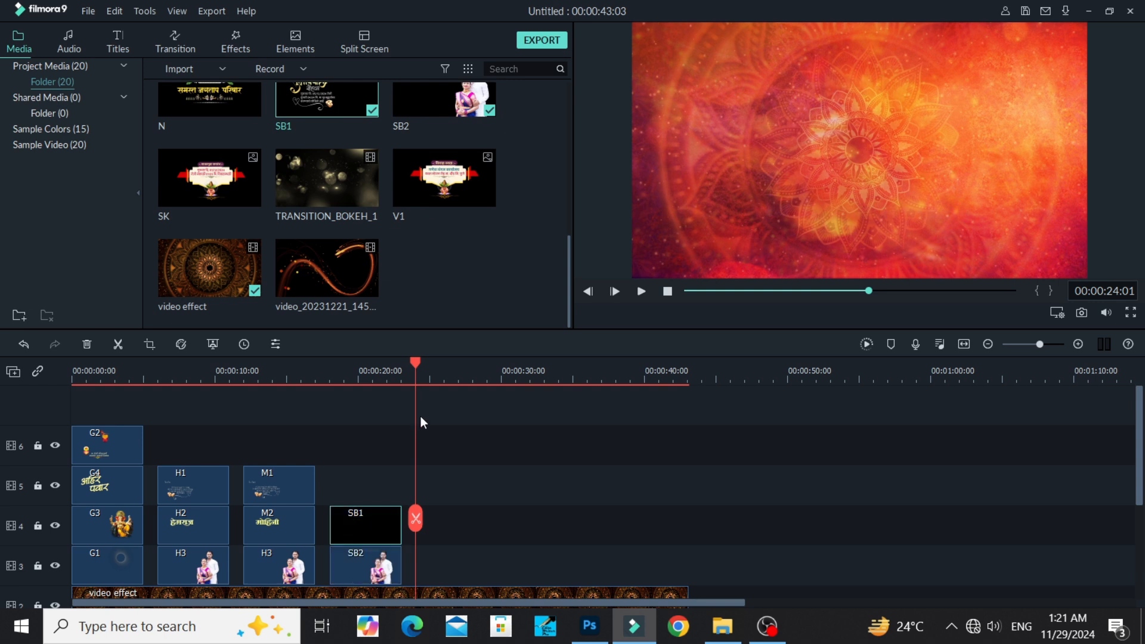
- Place the V1 image at about 24 seconds and the SK image at about 30 seconds on track 3
scroll(381, 270, up, 5)
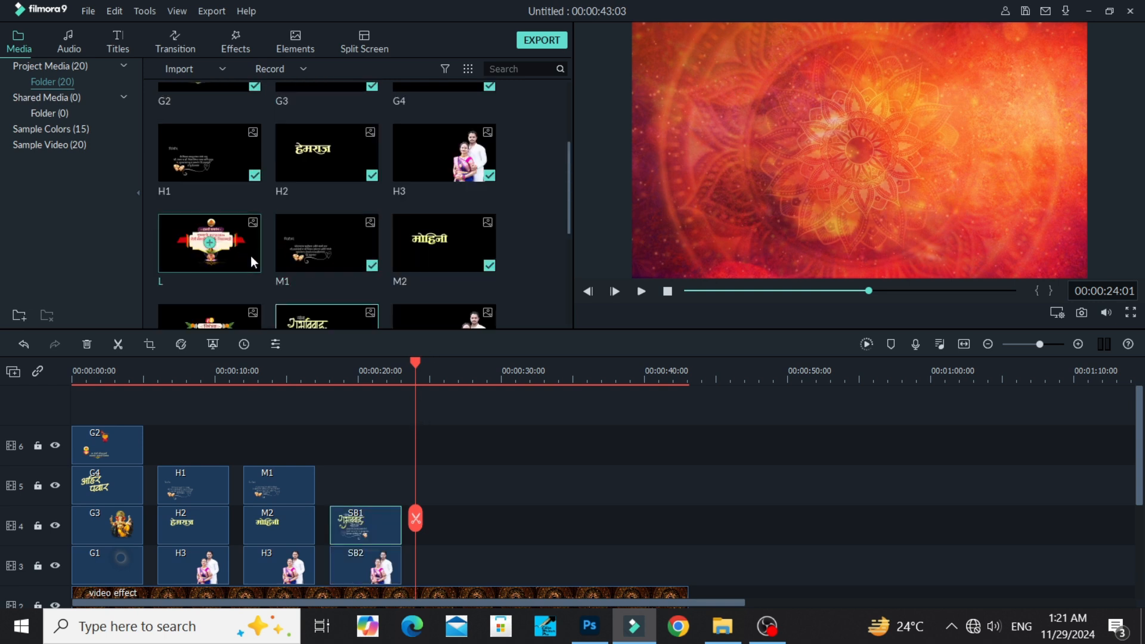
scroll(249, 255, down, 5)
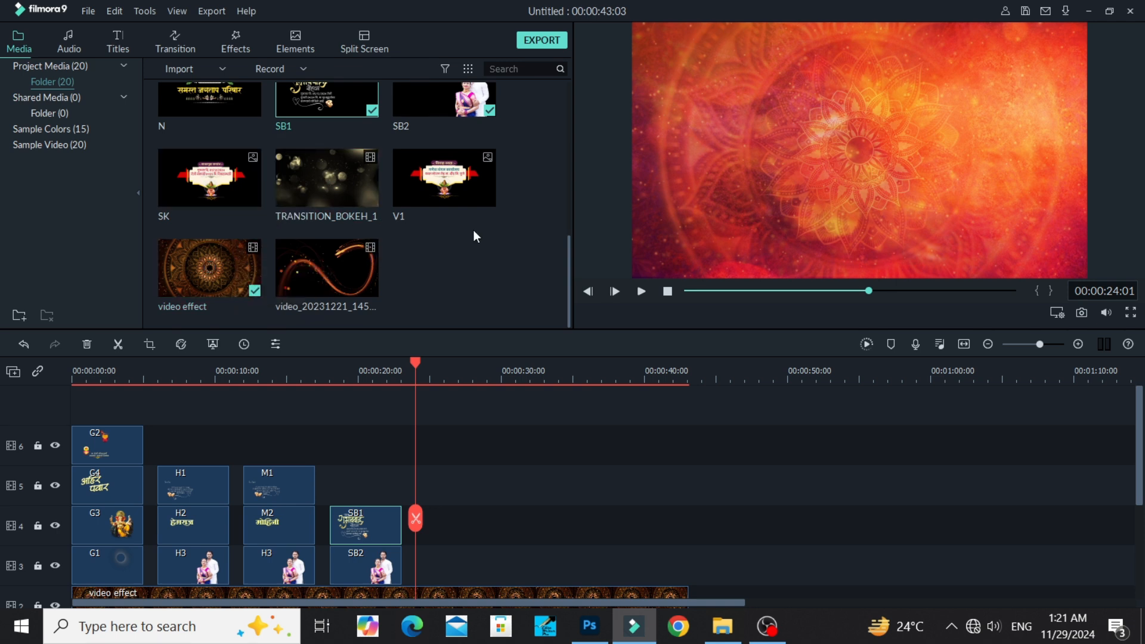
drag(450, 446, 421, 555)
drag(500, 524, 502, 528)
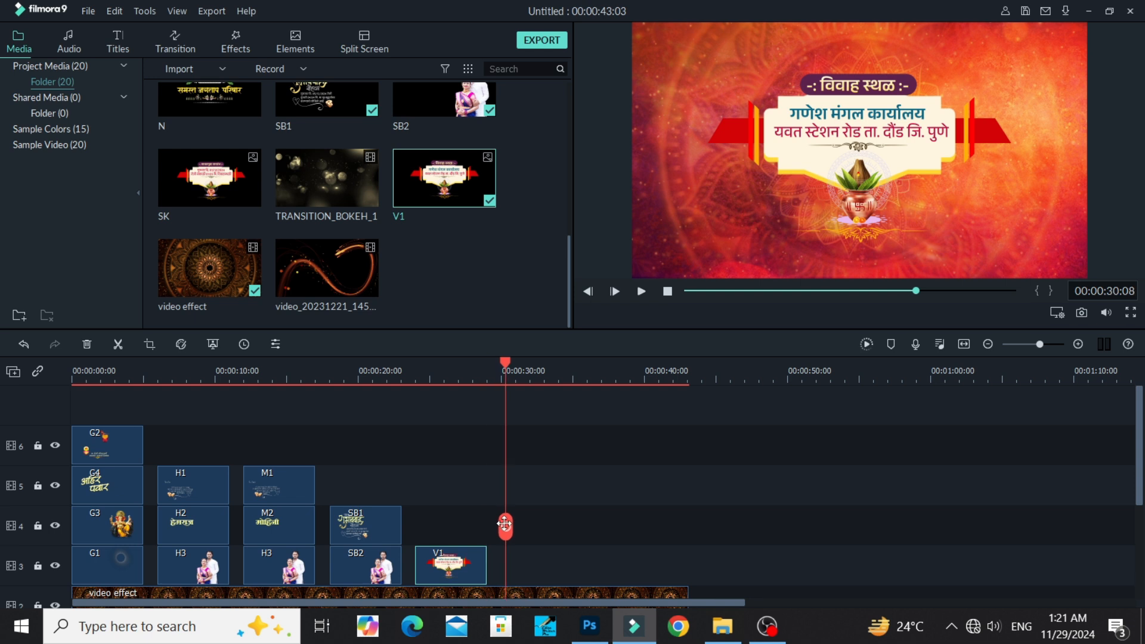
drag(192, 195, 502, 553)
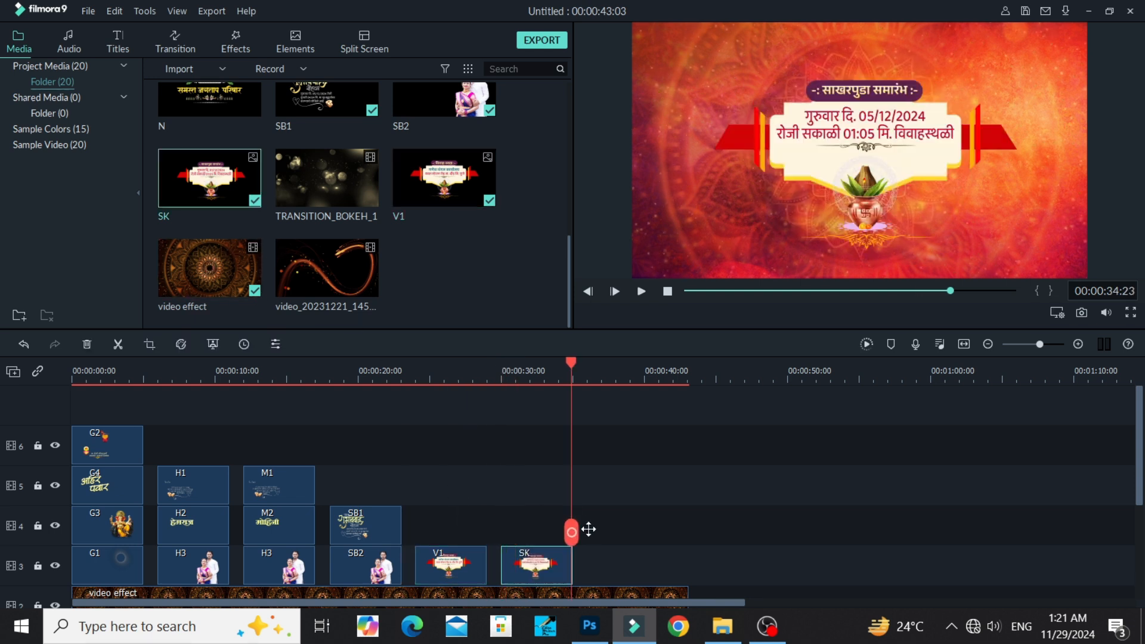
- Place the L image on track 3 at about 36 seconds, after the SK clip
click(586, 531)
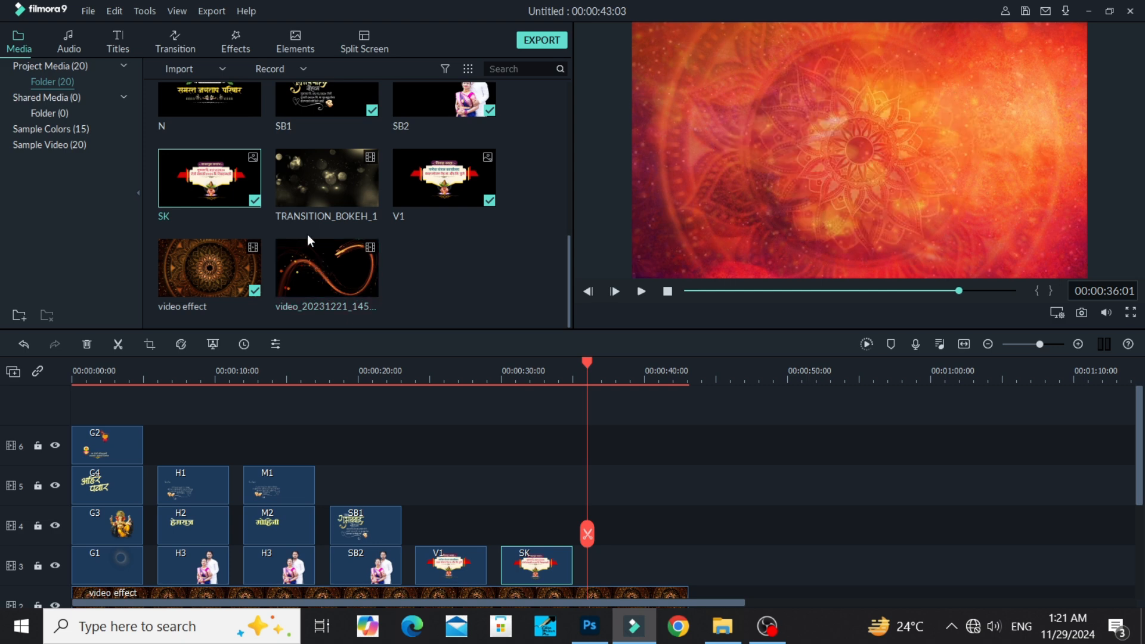
scroll(306, 234, up, 3)
drag(233, 248, 631, 532)
- Trim the ends of the video effect and bg clips to match the end of the L clip
scroll(631, 532, down, 1)
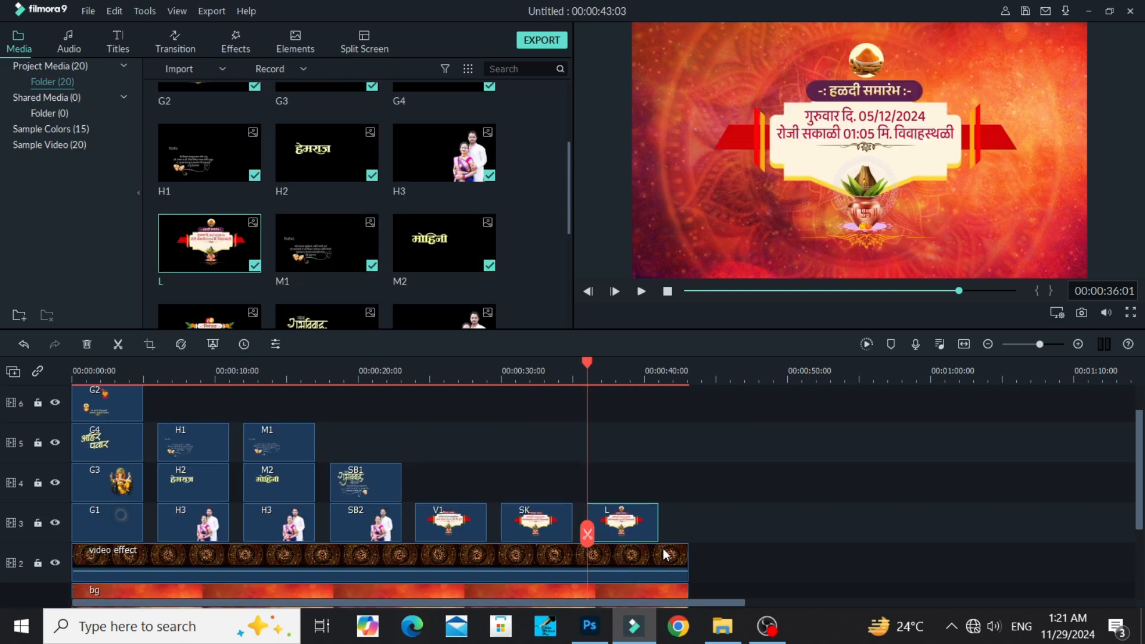
drag(689, 559, 659, 532)
scroll(660, 564, down, 2)
scroll(303, 450, up, 3)
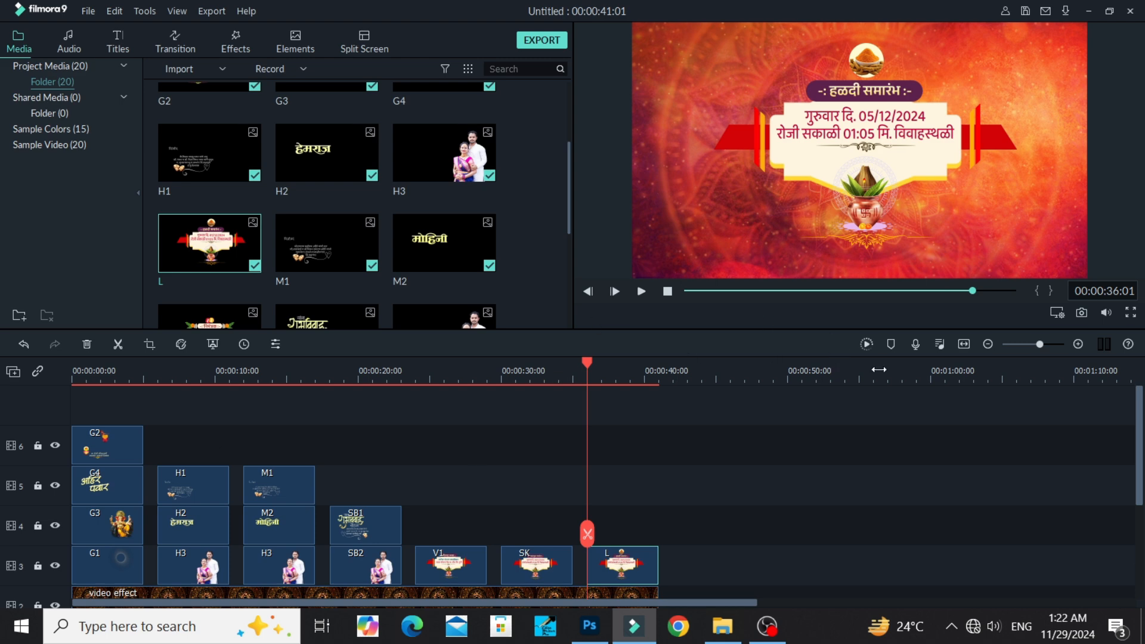
scroll(241, 418, down, 2)
scroll(248, 436, up, 1)
scroll(281, 228, down, 4)
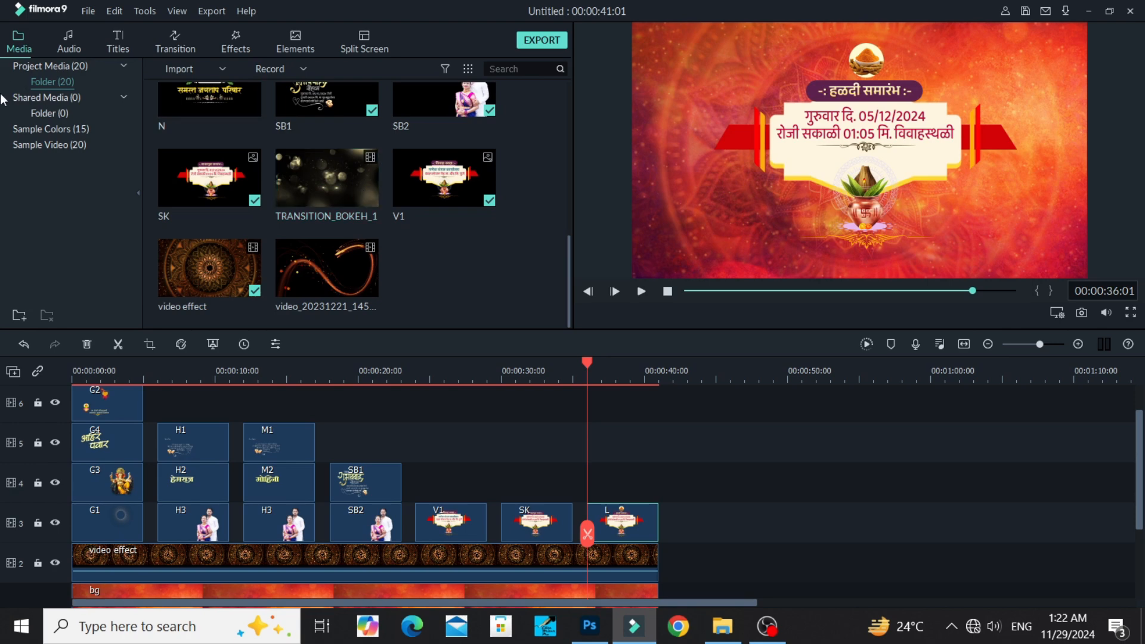
scroll(164, 467, up, 1)
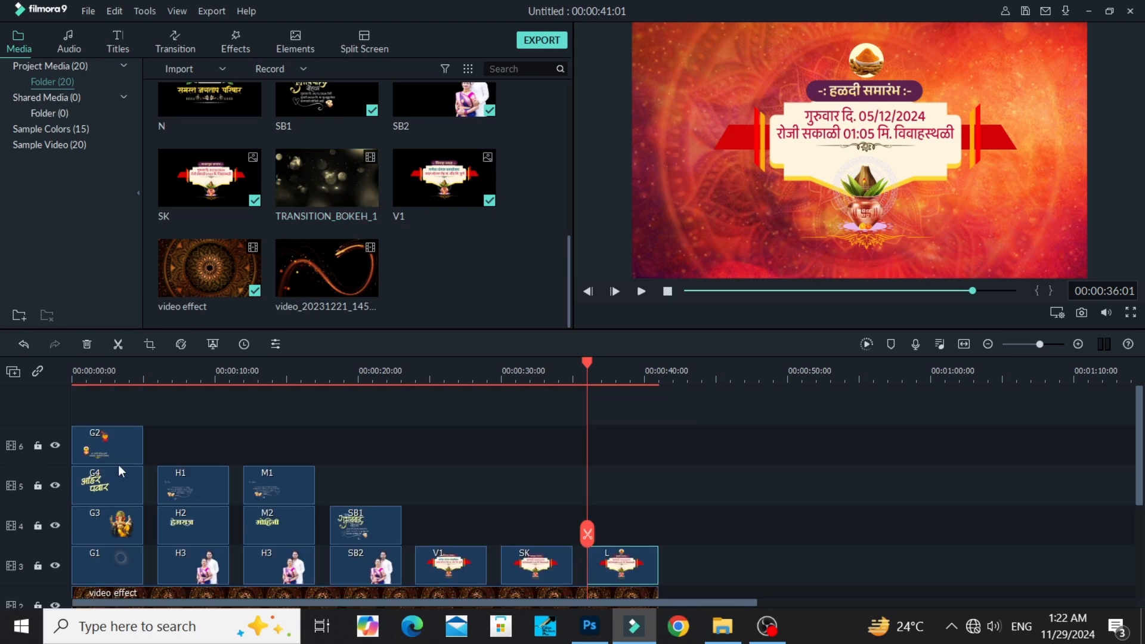
- Return the playhead to the start and place the 13 video on track 7 at the timeline's start
click(667, 292)
scroll(556, 438, down, 4)
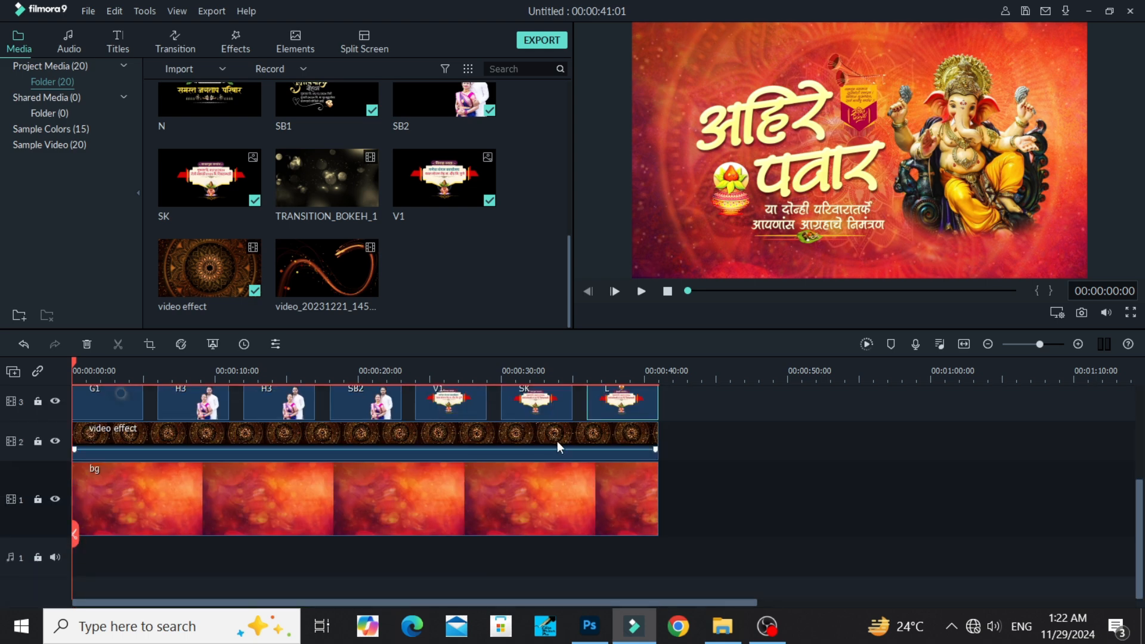
scroll(771, 393, up, 2)
scroll(307, 453, up, 2)
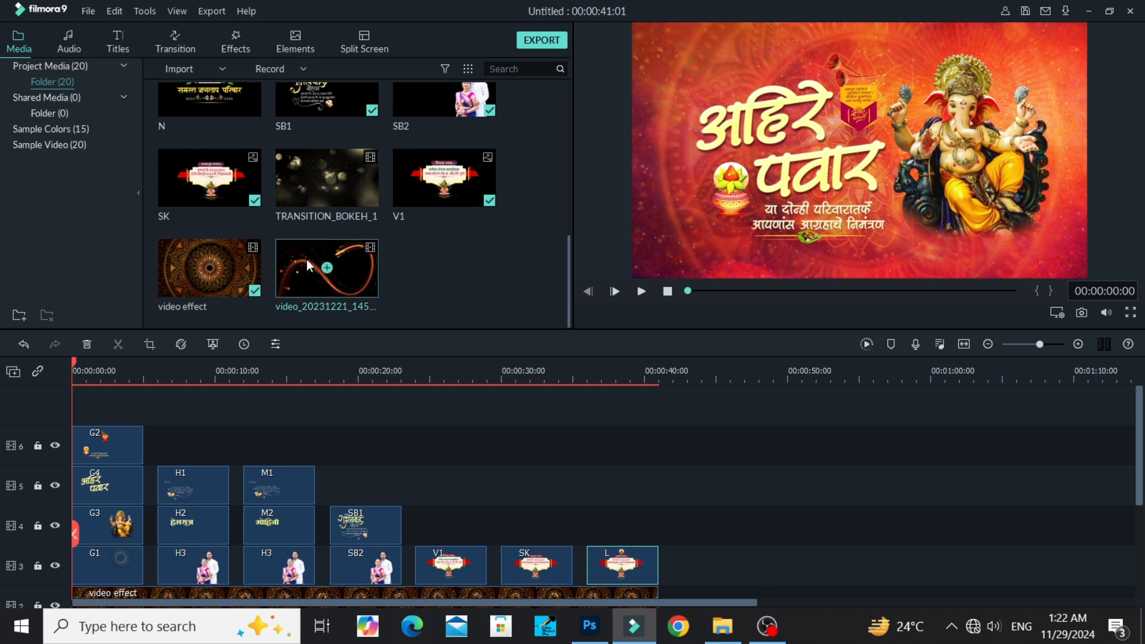
scroll(245, 256, up, 5)
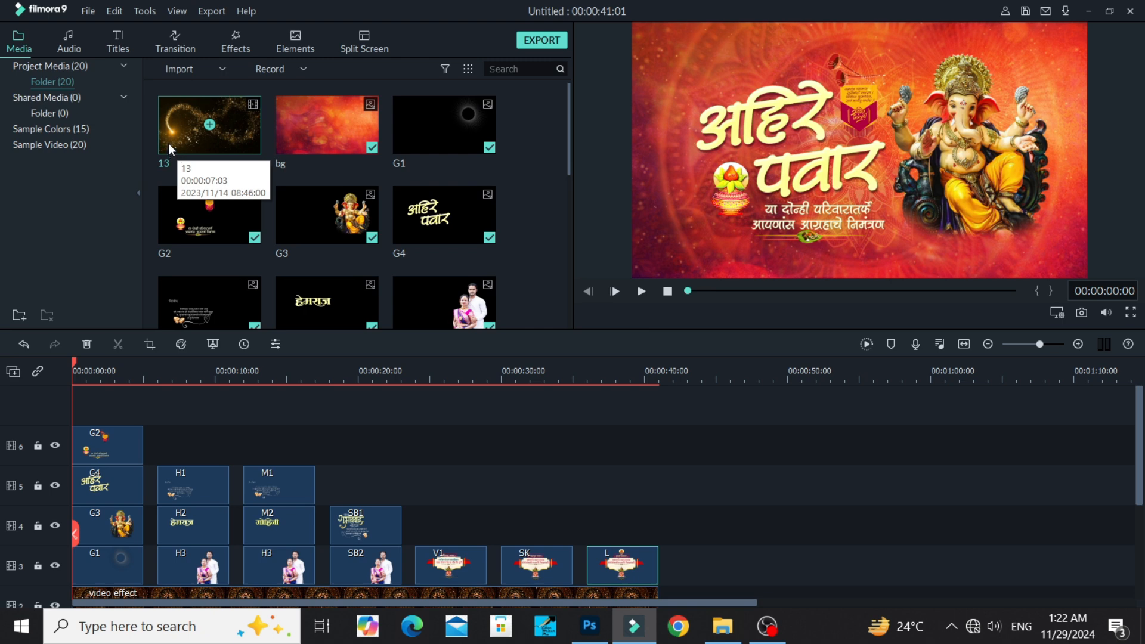
drag(168, 143, 77, 421)
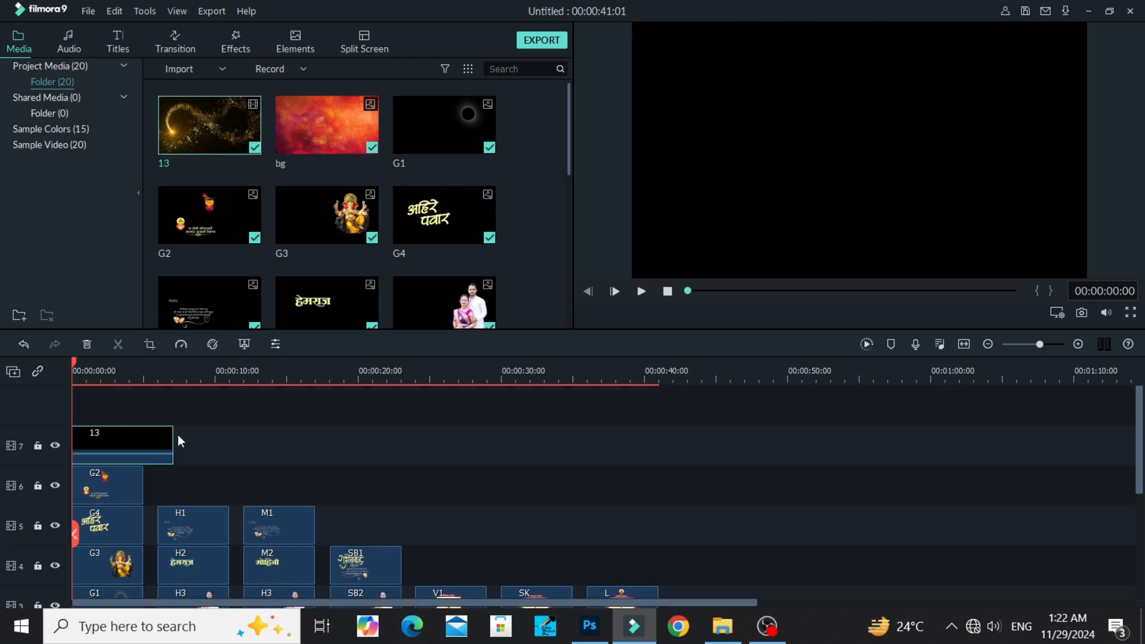
- Try trimming the 13 clip's end to match the G2 clip, and undo the trim
drag(172, 444, 143, 451)
scroll(227, 455, down, 2)
scroll(191, 464, up, 1)
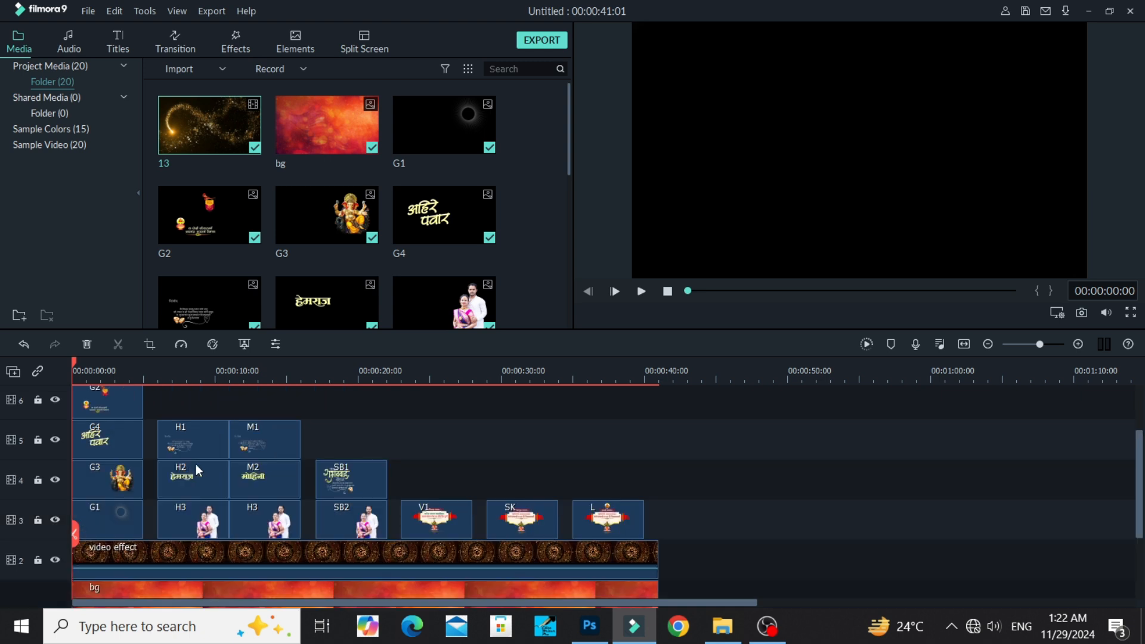
key(ctrl+z)
scroll(222, 460, up, 2)
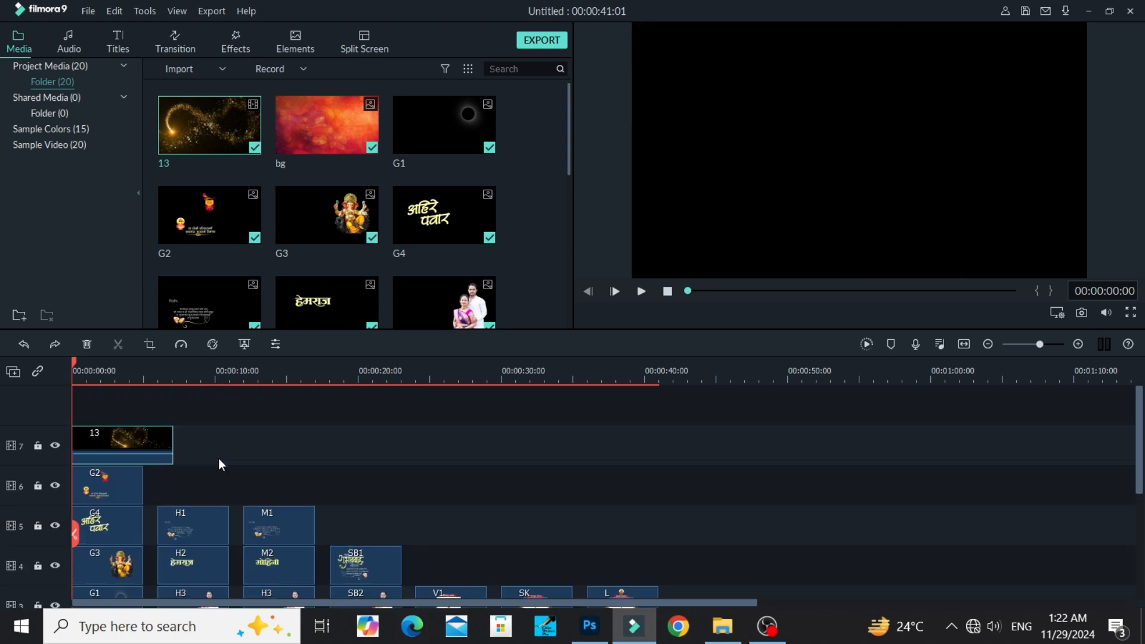
- Try the 13 clip on other tracks, trim it above the M1 clip on track 6, and undo that trim
mouse_move(163, 444)
mouse_down()
mouse_move(161, 409)
mouse_move(171, 422)
mouse_move(159, 442)
mouse_up()
key(ctrl+z)
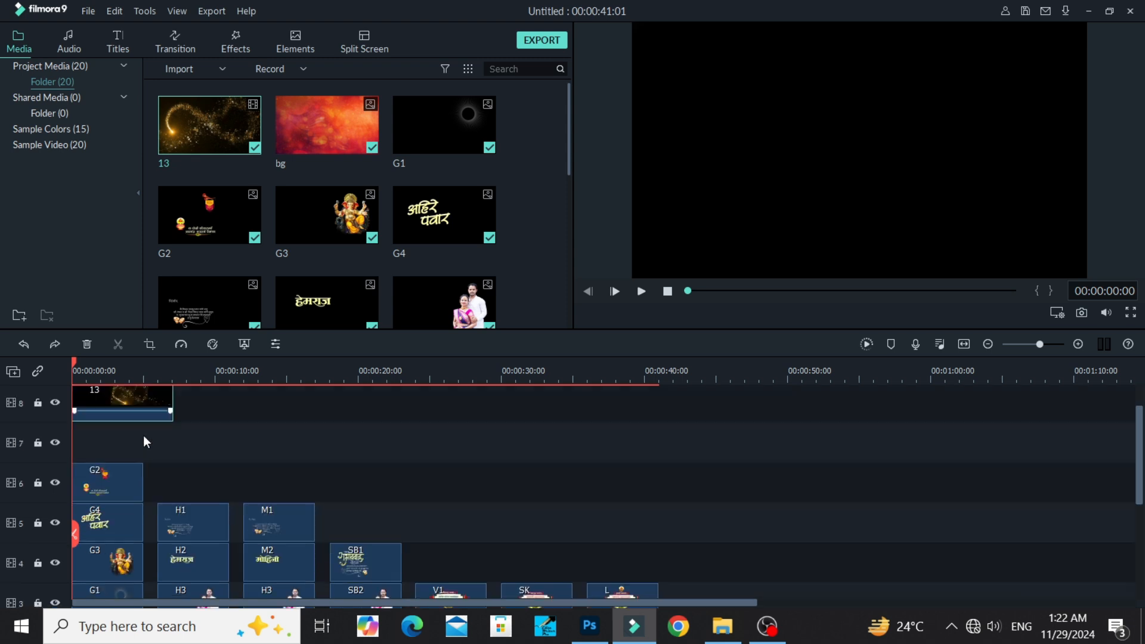
scroll(166, 436, down, 2)
scroll(170, 471, down, 2)
scroll(158, 454, up, 3)
drag(161, 413, 314, 484)
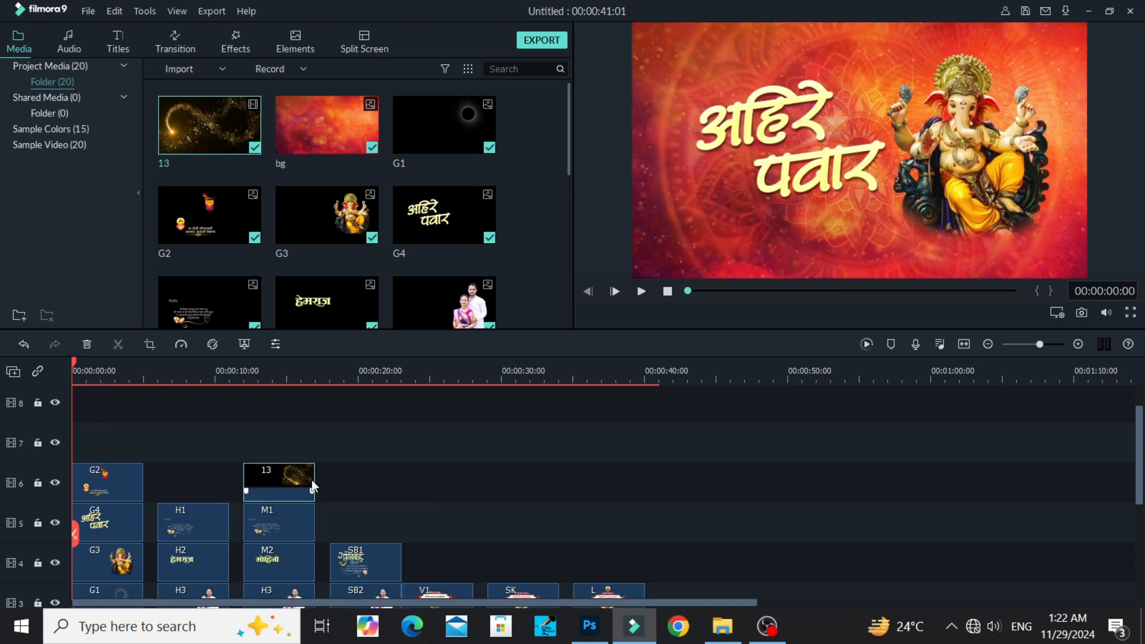
scroll(307, 474, down, 2)
key(ctrl+z)
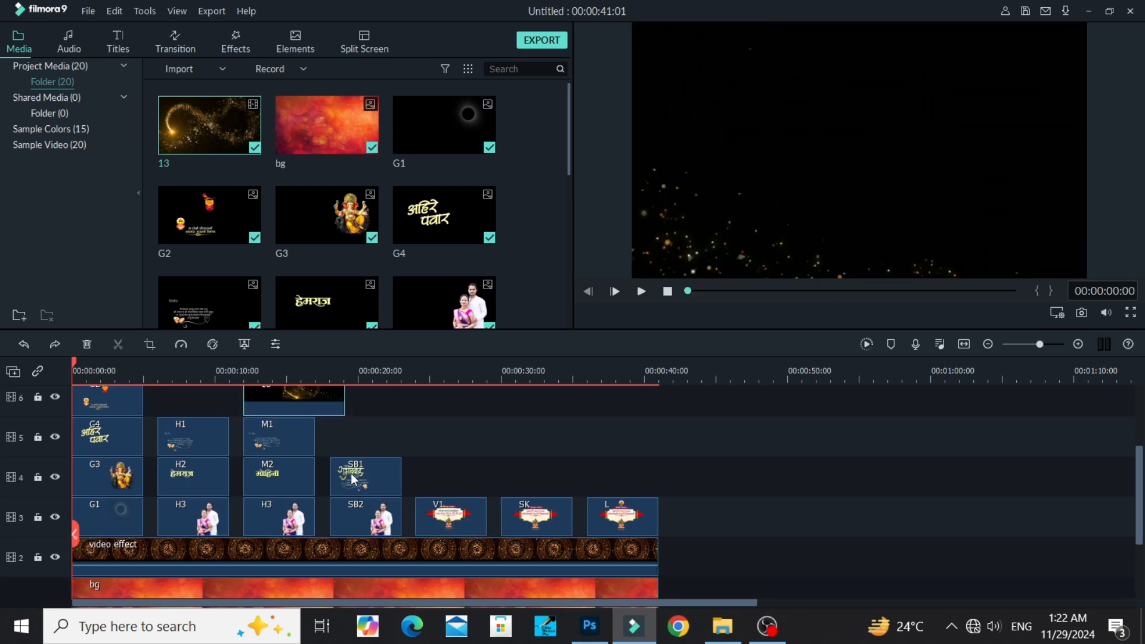
- Move the 13 clip to the start of track 7 and trim its end to match the G2 clip
scroll(351, 474, up, 2)
drag(297, 477, 143, 445)
scroll(442, 520, down, 1)
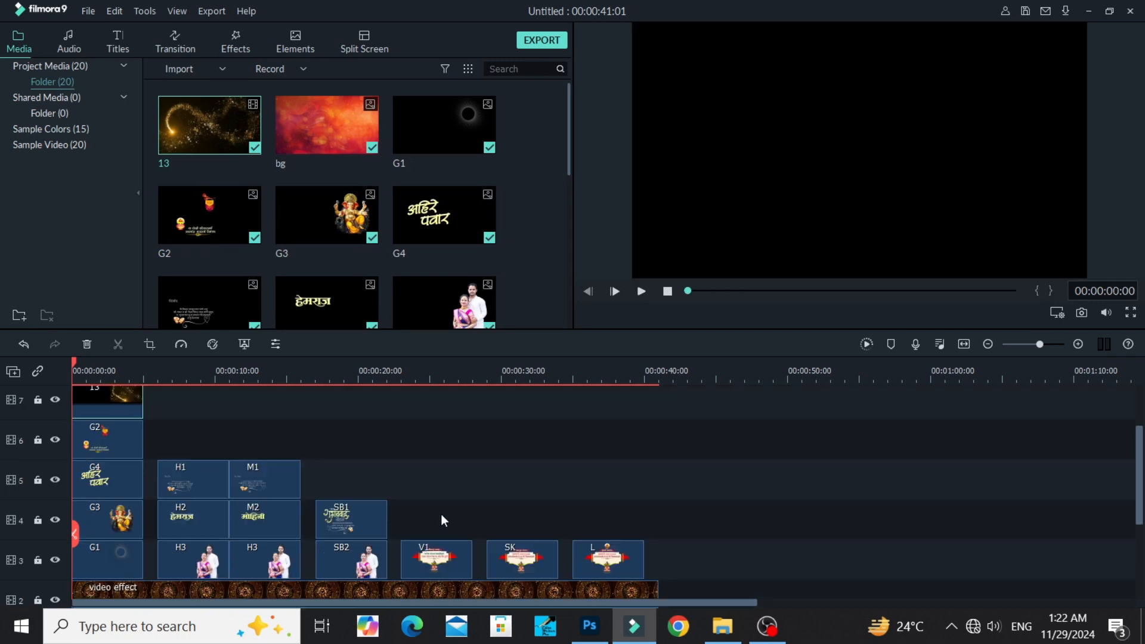
- Shift the clips from M1, M2 and the second H3 through L so that L ends with the video effect clip
drag(269, 453, 633, 564)
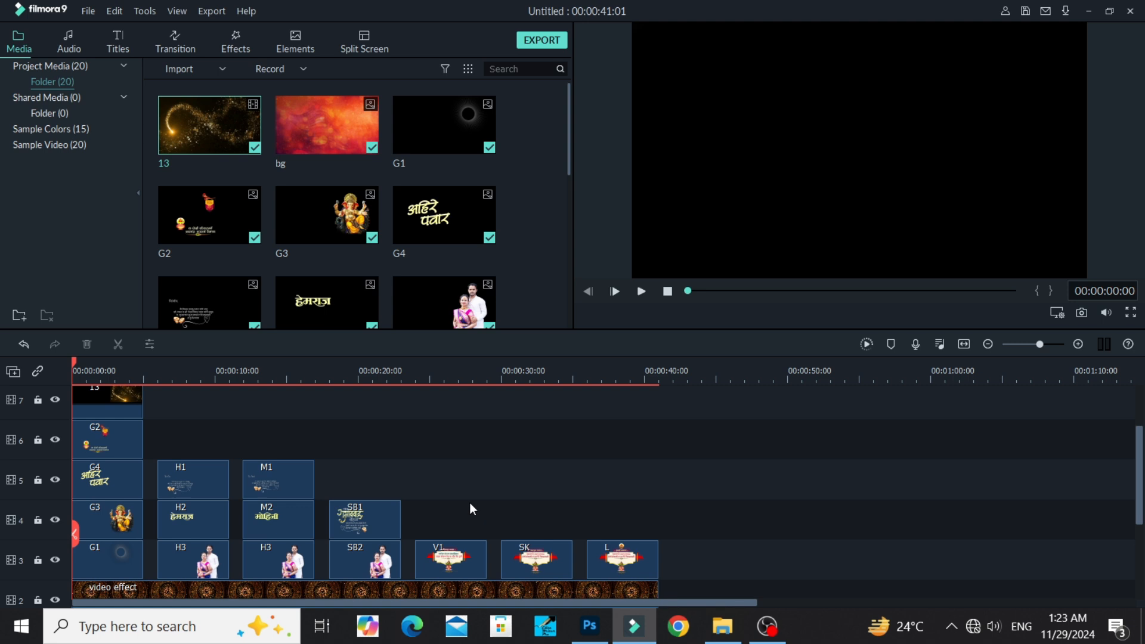
- Inspect the 13 clip's compositing settings on track 7 and preview it over the opening scene
scroll(238, 475, up, 1)
click(121, 445)
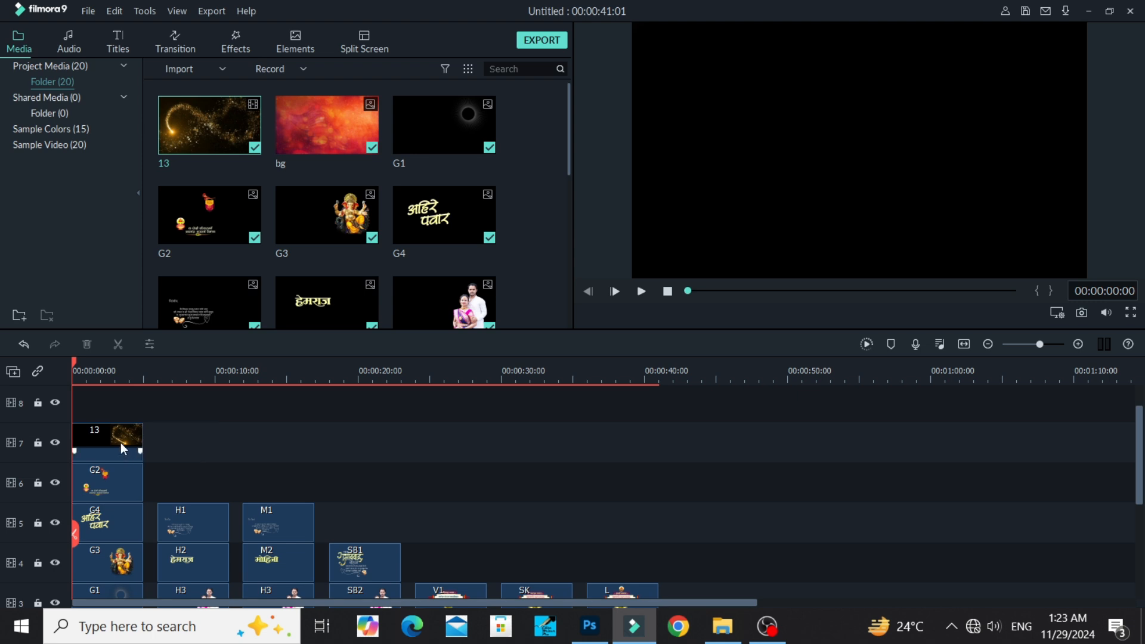
double_click(115, 439)
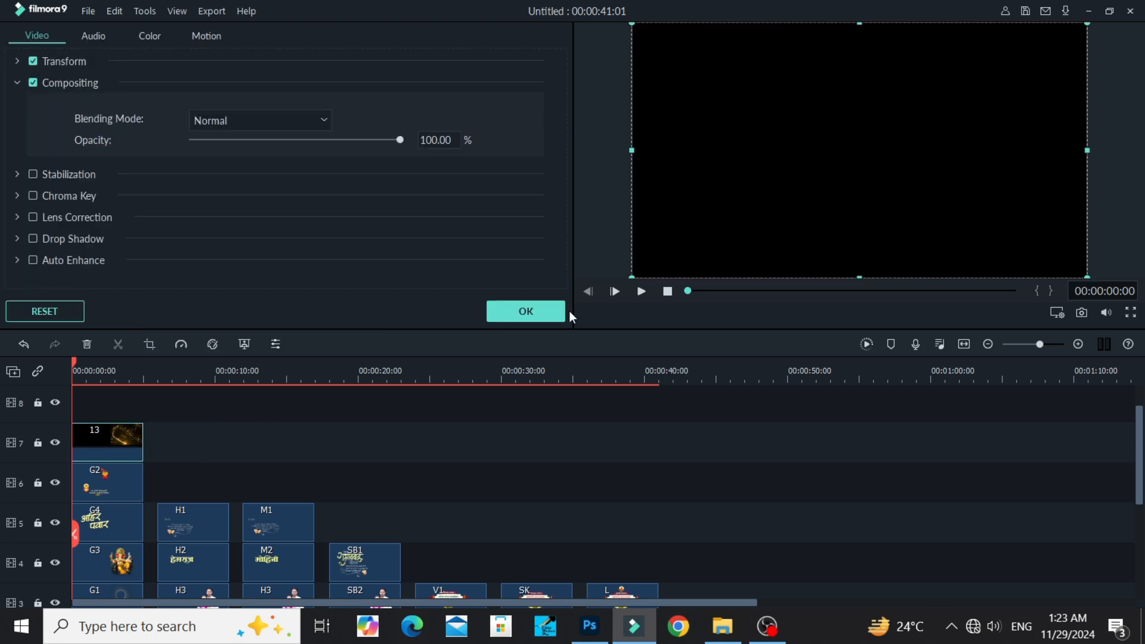
click(555, 312)
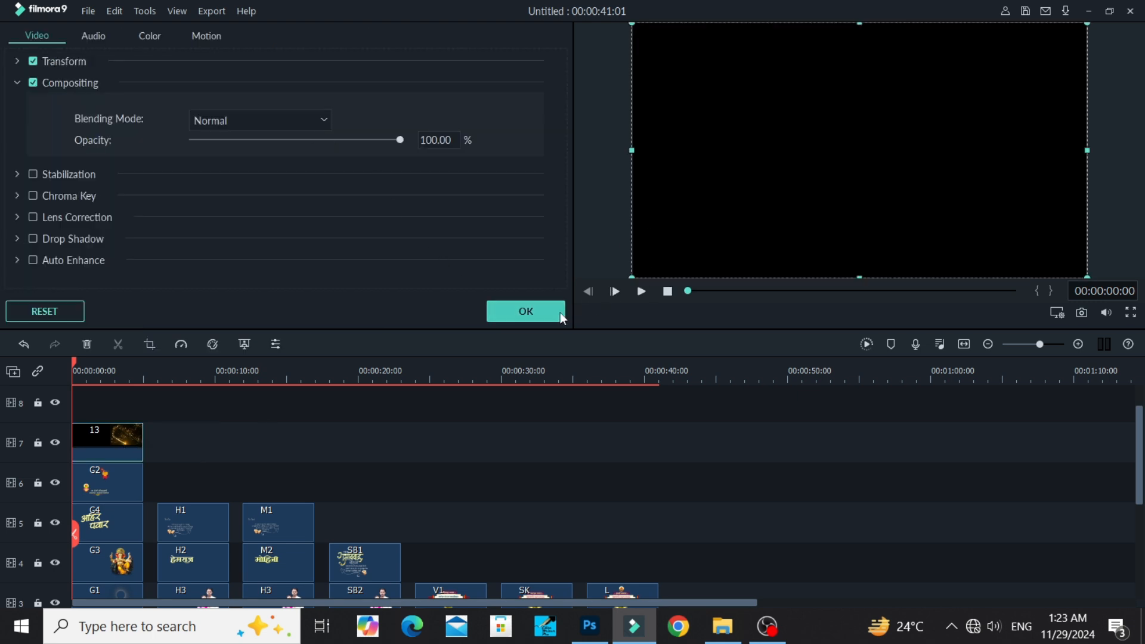
click(646, 289)
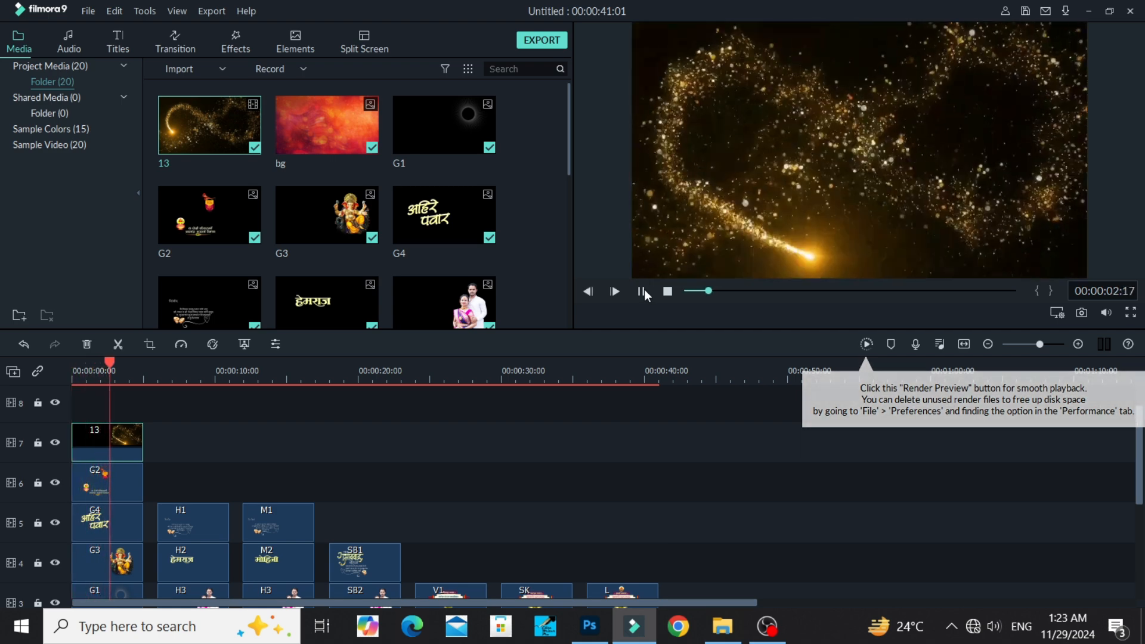
- Set the 13 clip's blending mode to Screen and play the opening scene from the start
double_click(91, 429)
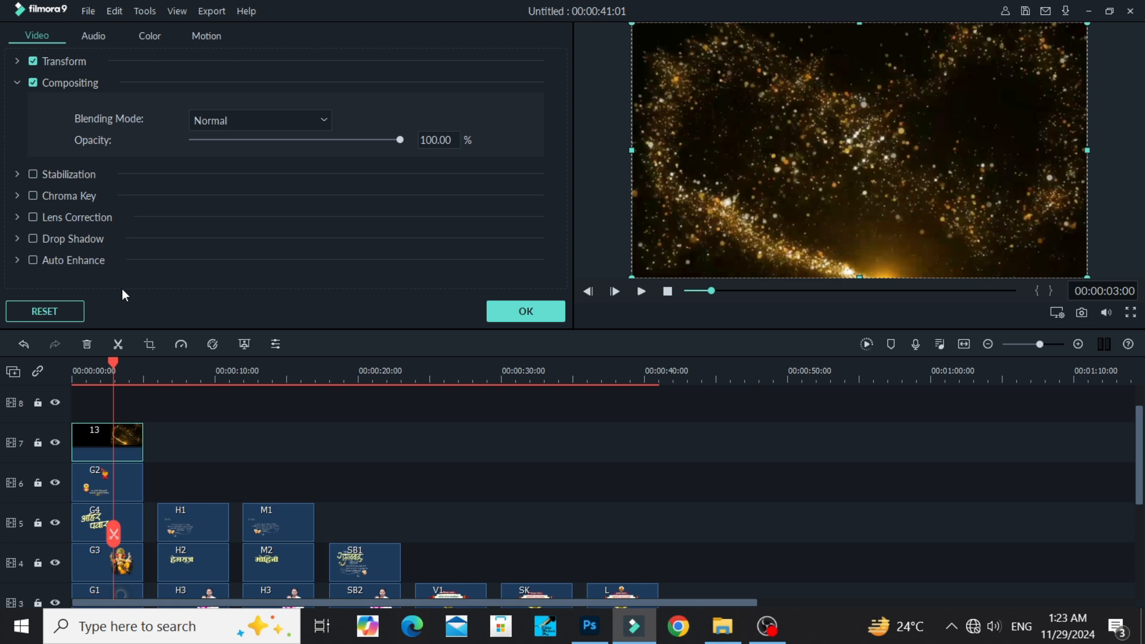
scroll(116, 482, down, 1)
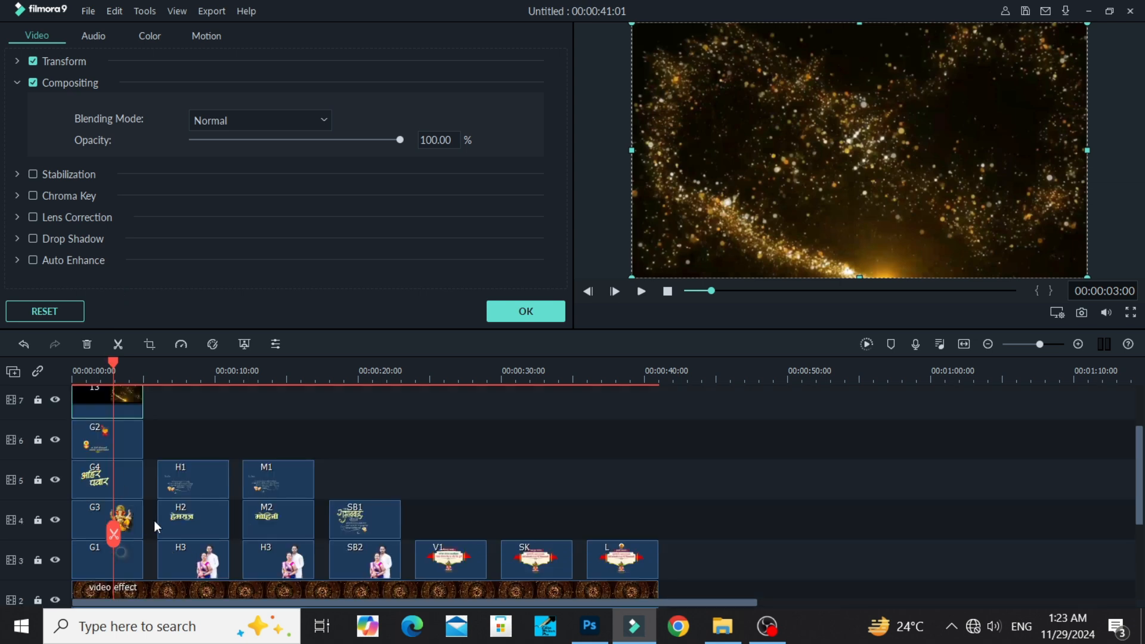
scroll(156, 521, down, 1)
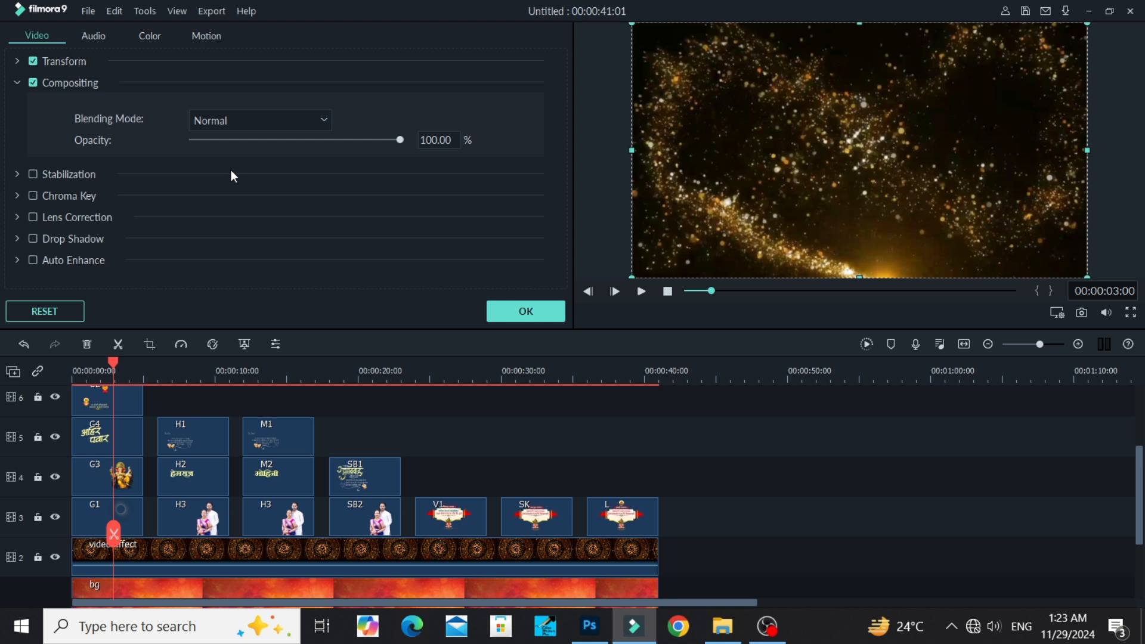
click(224, 119)
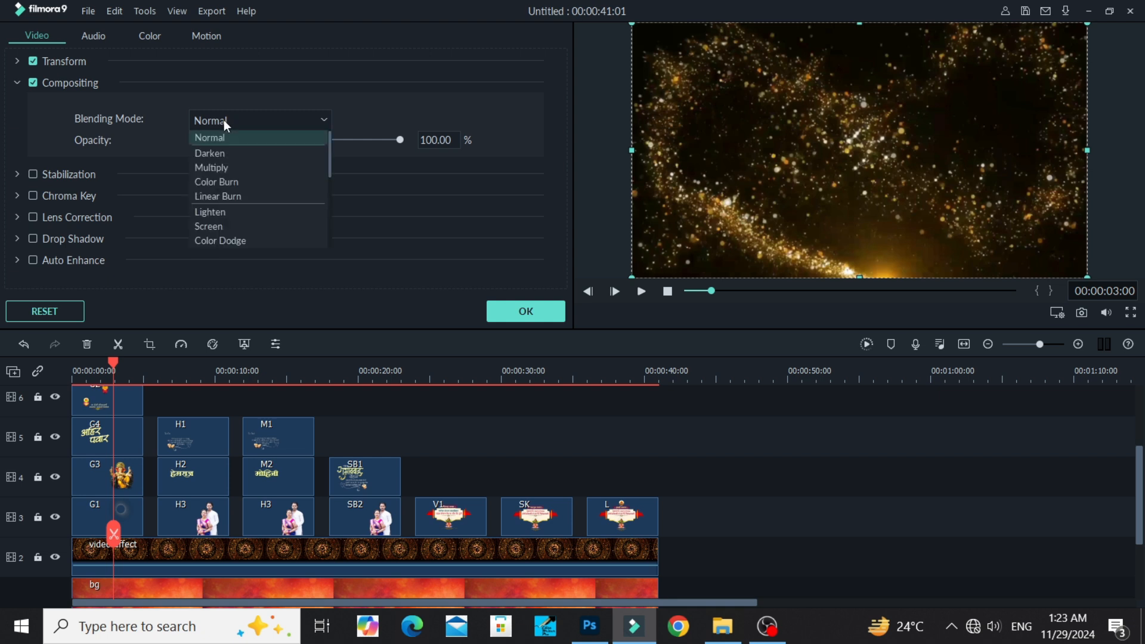
click(208, 227)
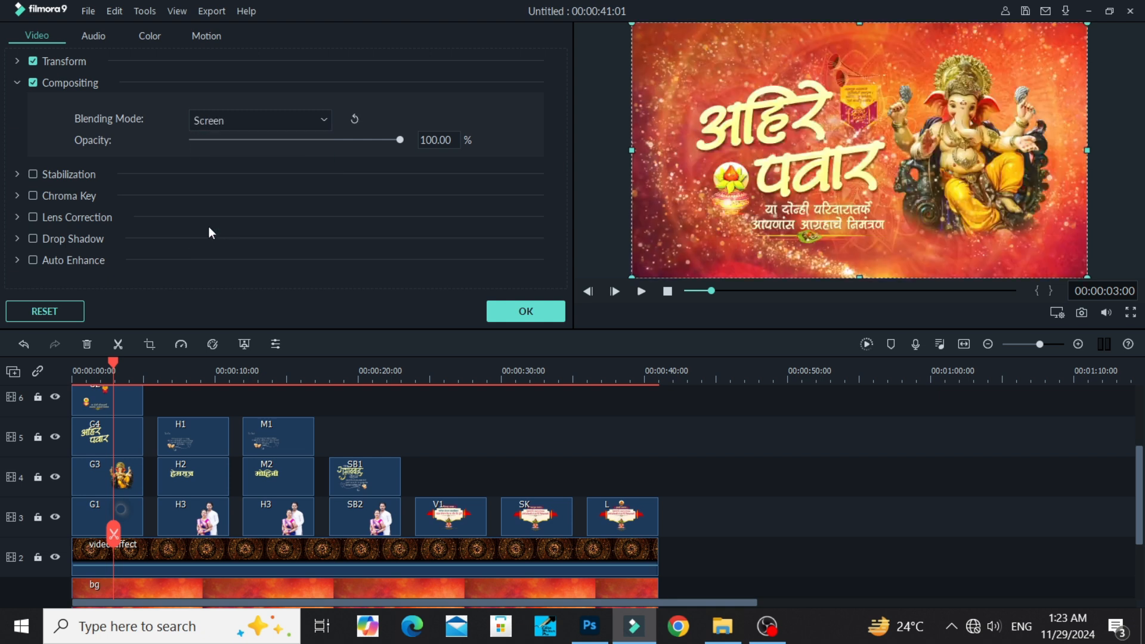
click(537, 307)
click(667, 291)
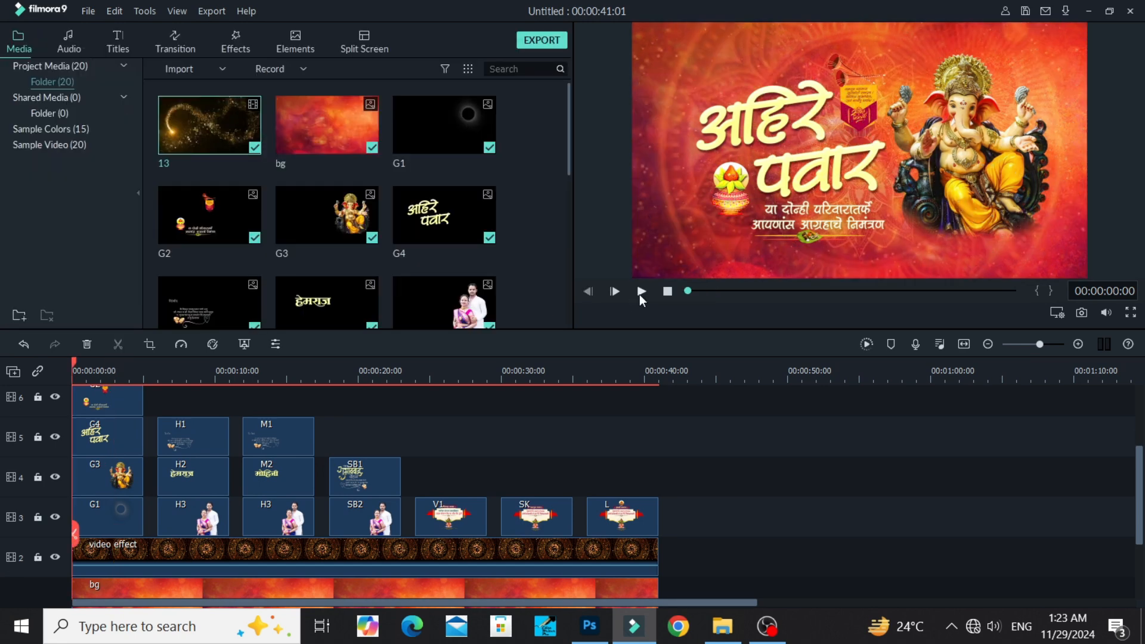
click(640, 293)
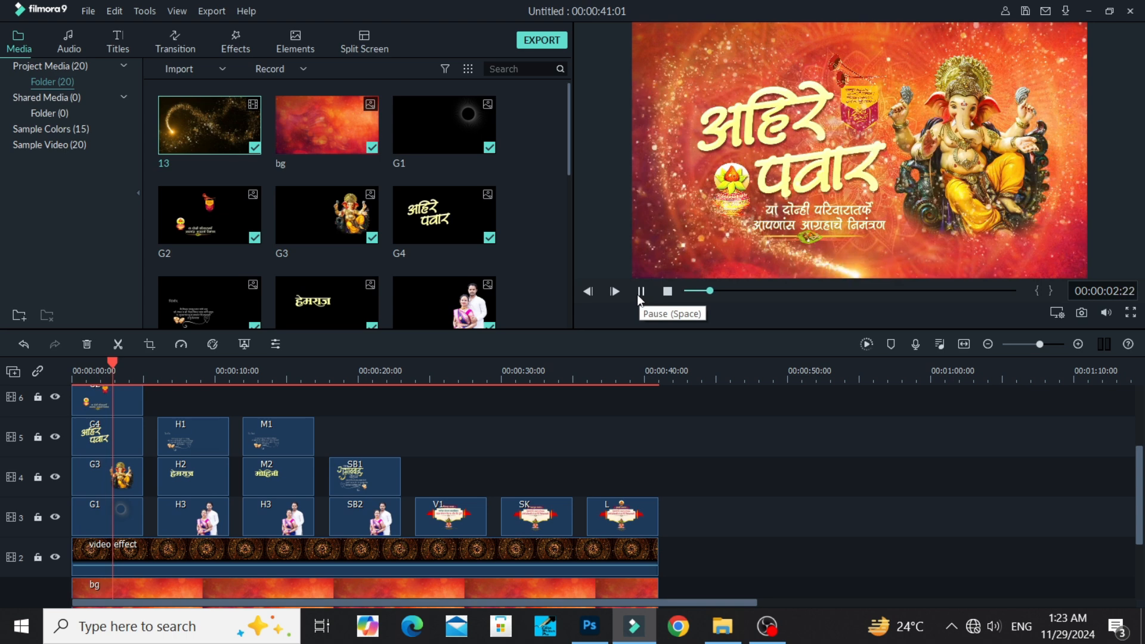
click(641, 291)
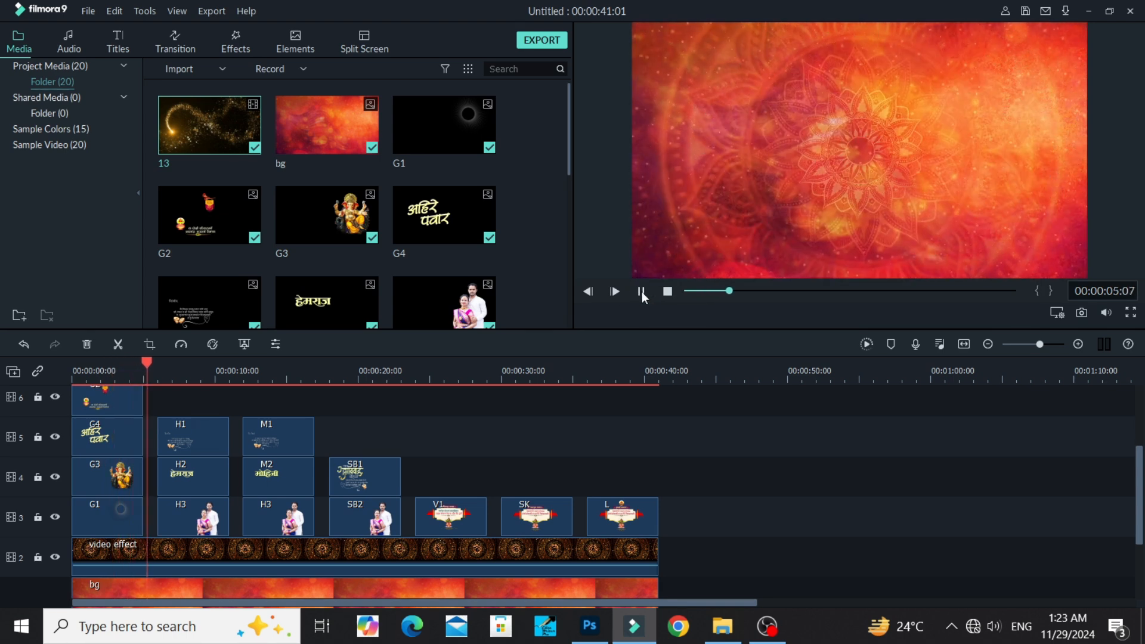
- Add the TRANSITION_BOKEH_1 clip to track 6 above H1, aligned with H1's start
scroll(183, 470, up, 3)
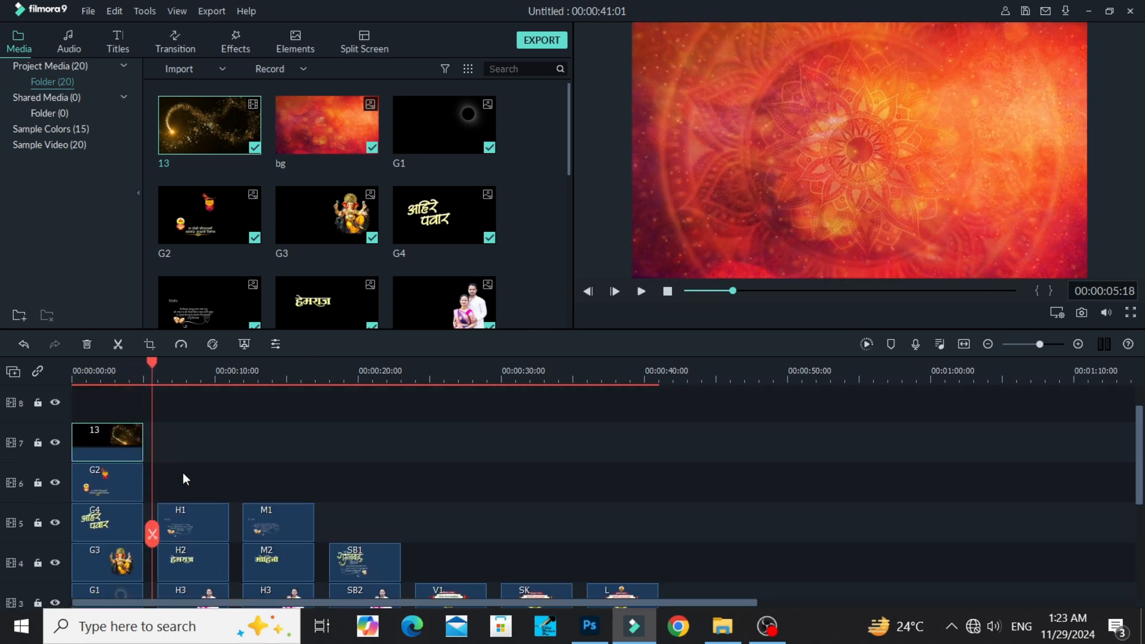
scroll(296, 265, down, 5)
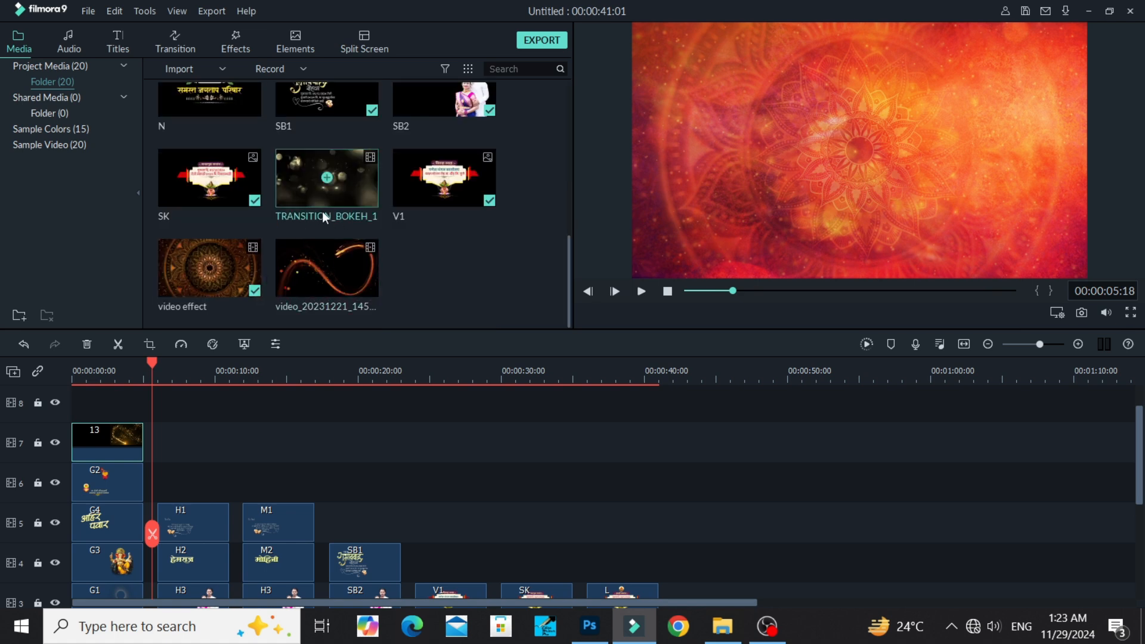
drag(359, 191, 164, 486)
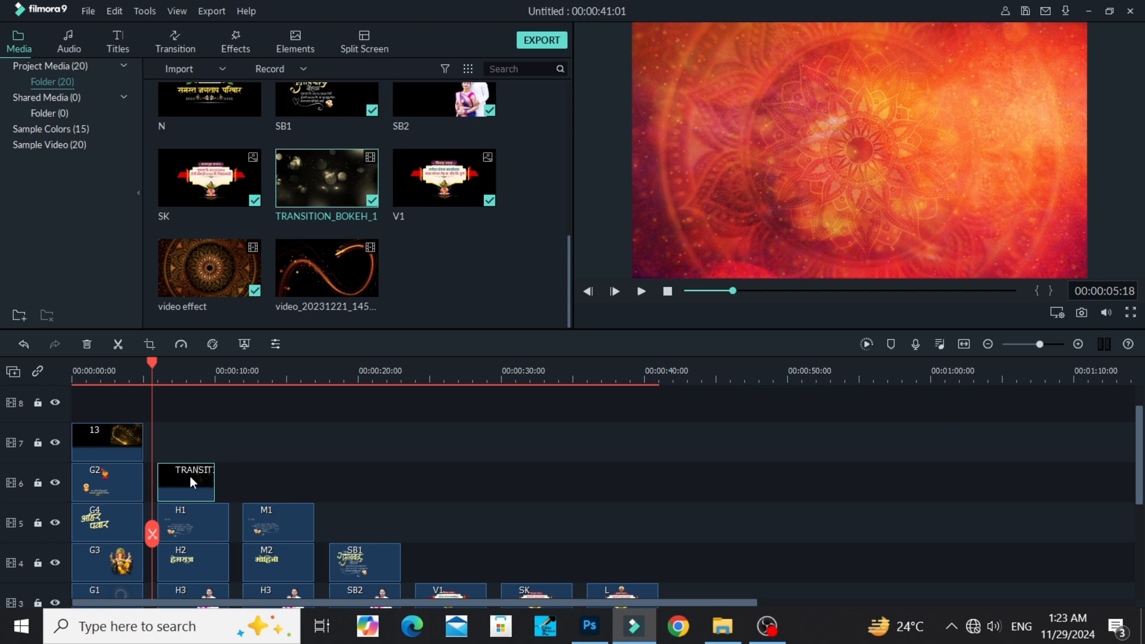
- Set the bokeh transition clip's blending mode to Color Dodge and play the H1 scene
double_click(189, 478)
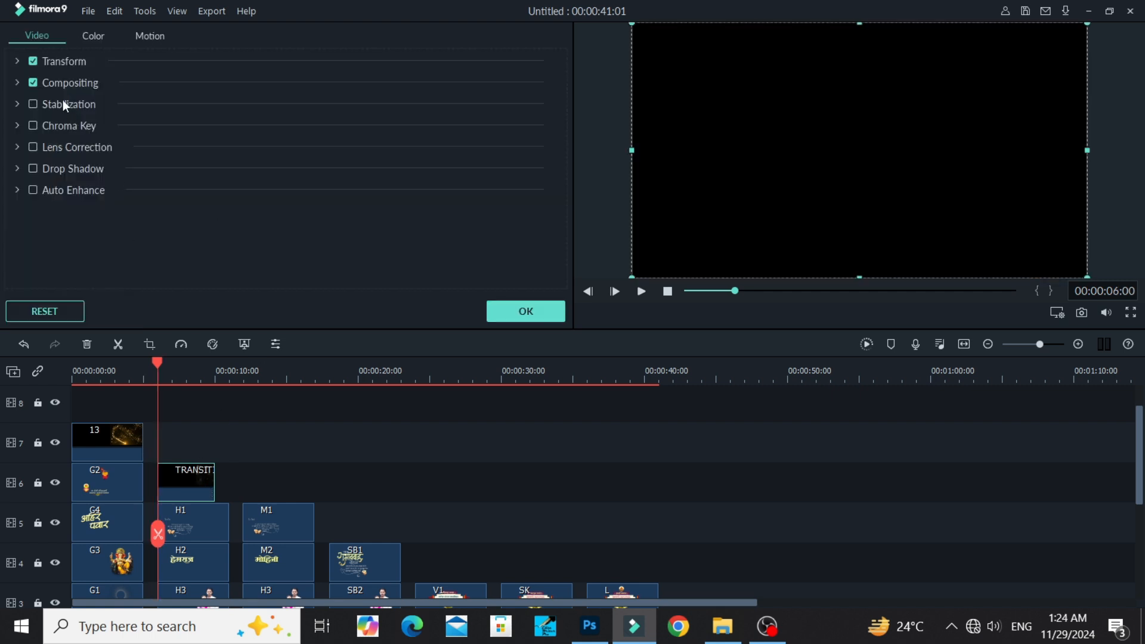
click(70, 84)
click(220, 117)
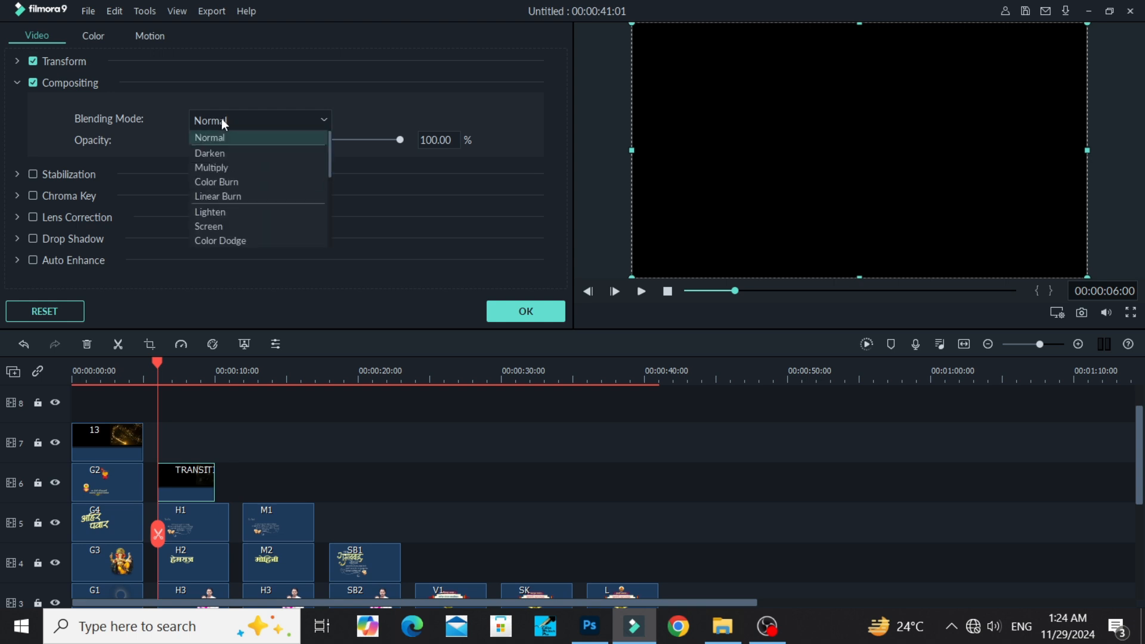
scroll(227, 225, down, 1)
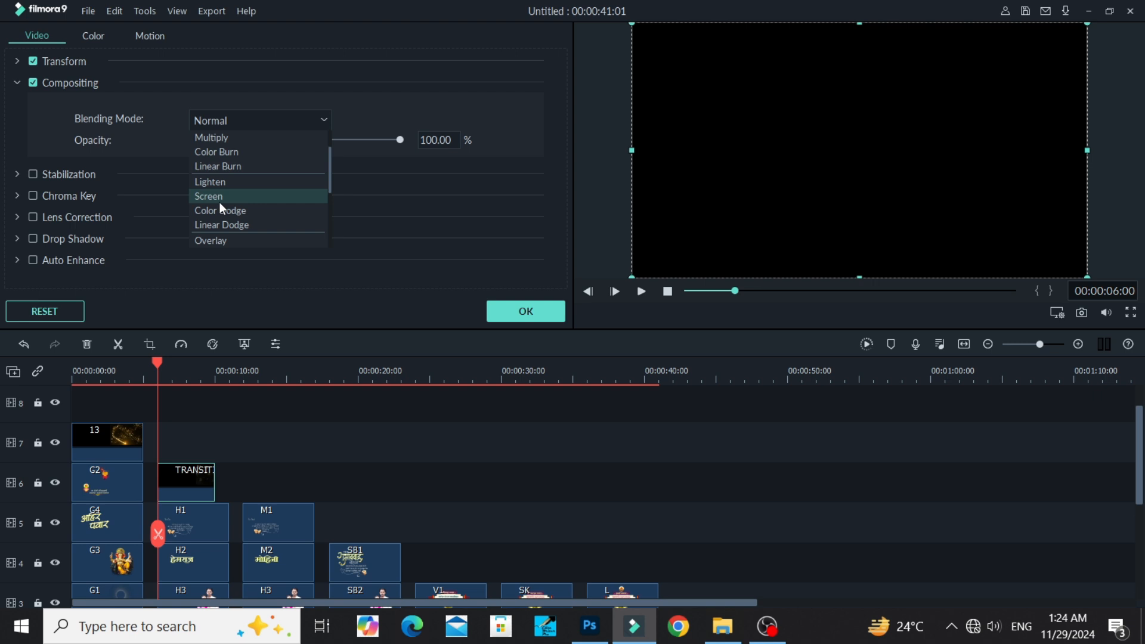
click(239, 212)
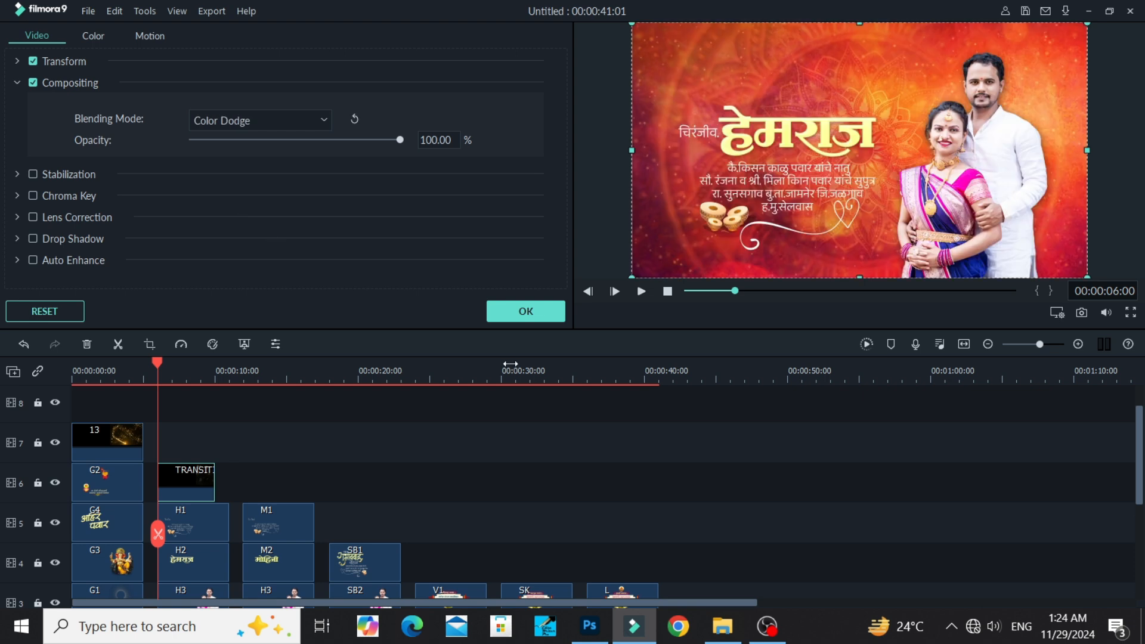
click(526, 312)
click(641, 292)
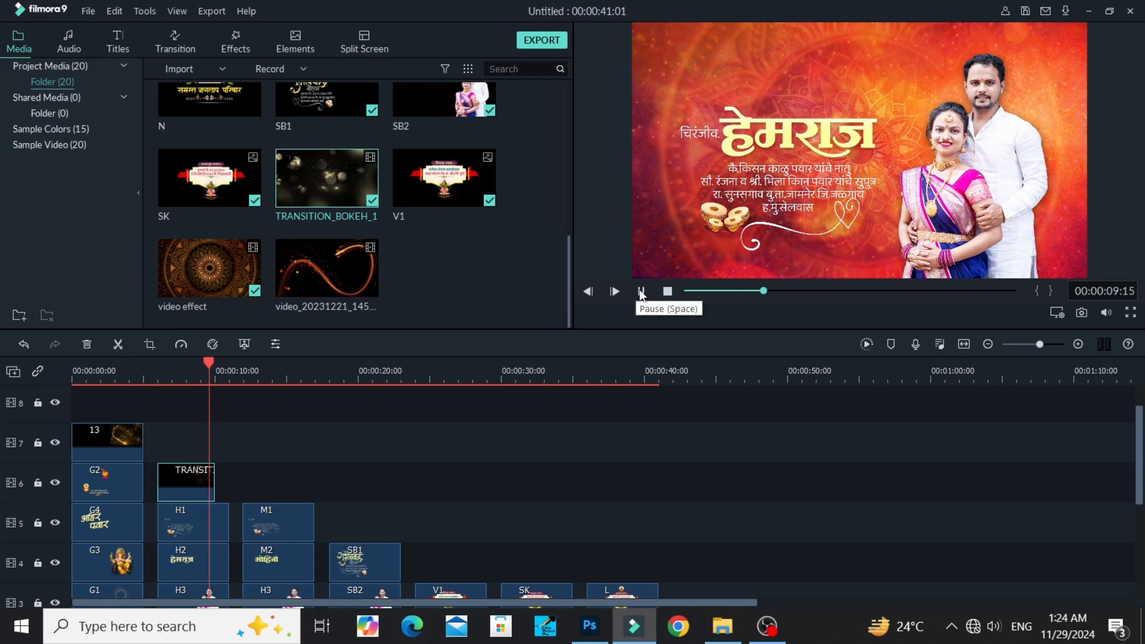
key(space)
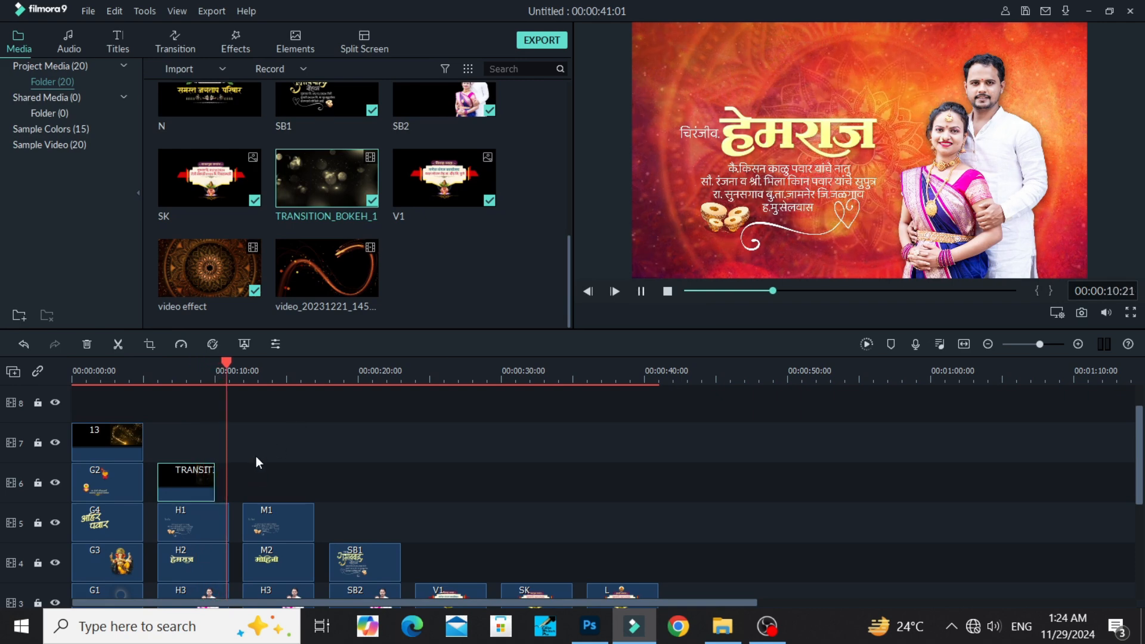
- Review the bokeh transition clip's compositing settings and replay it over the H1 scene
scroll(234, 540, down, 1)
drag(227, 534, 151, 524)
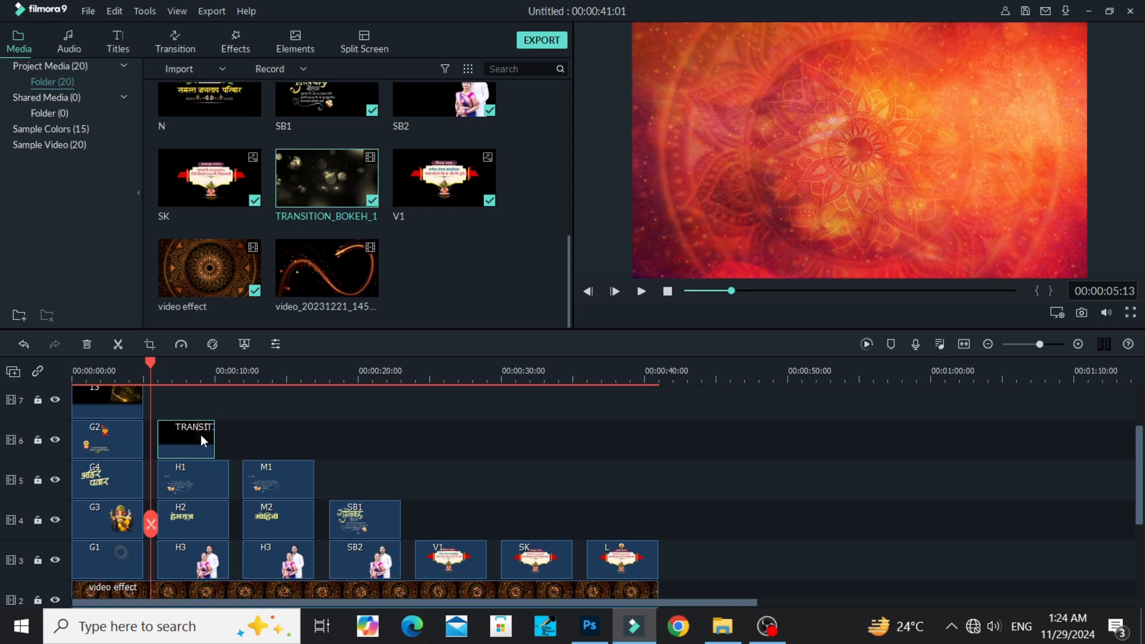
scroll(202, 432, down, 2)
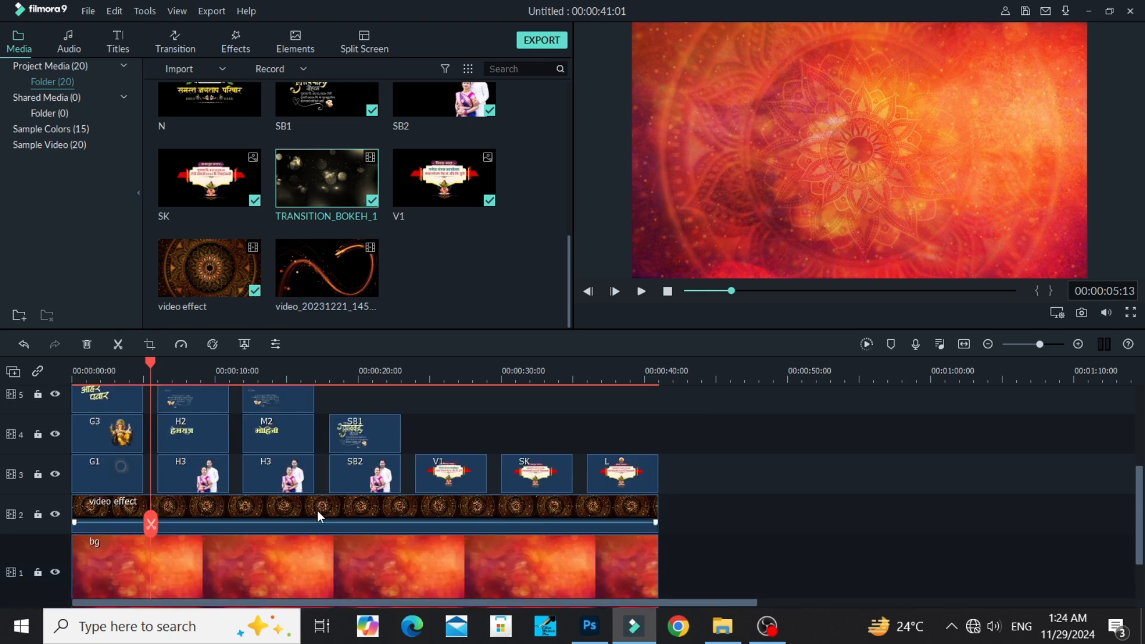
scroll(190, 450, up, 1)
scroll(203, 453, up, 1)
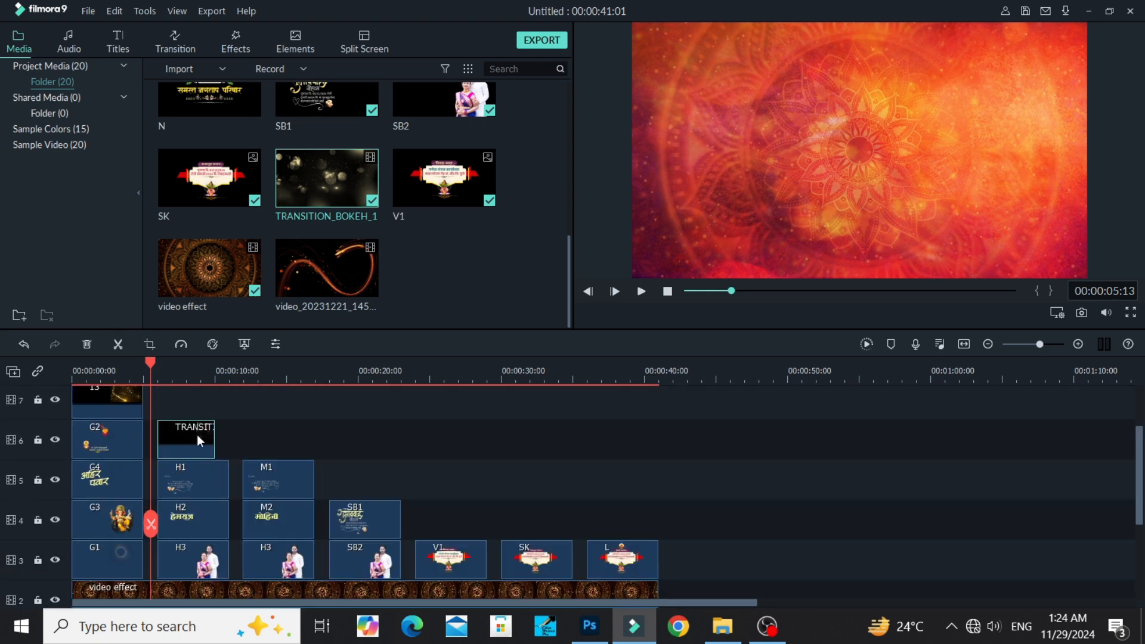
double_click(197, 435)
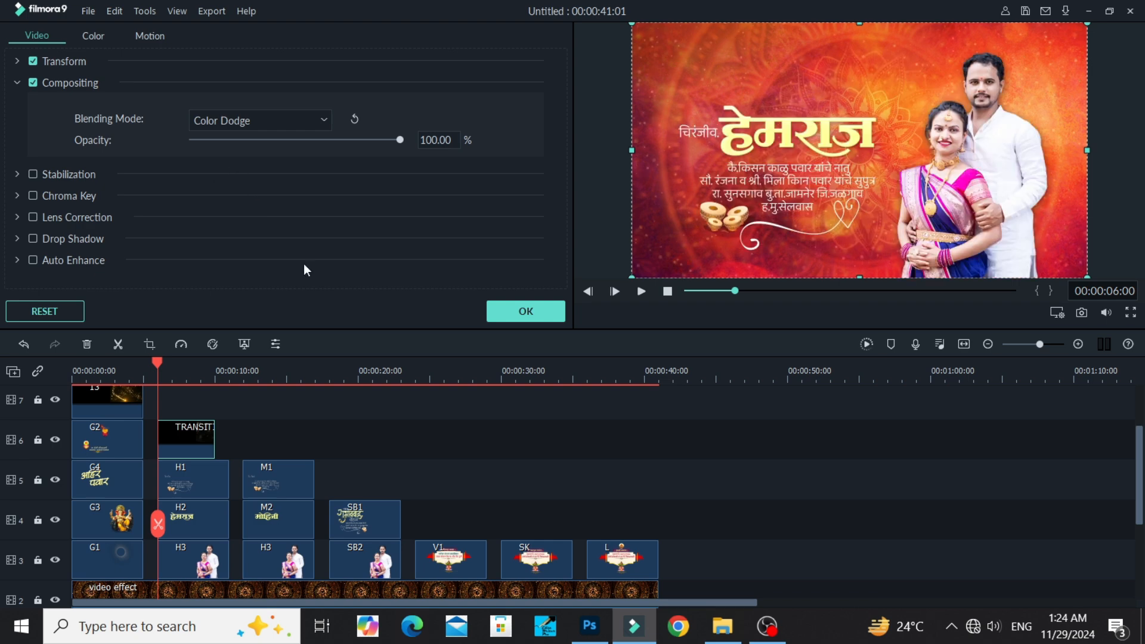
click(516, 312)
click(641, 291)
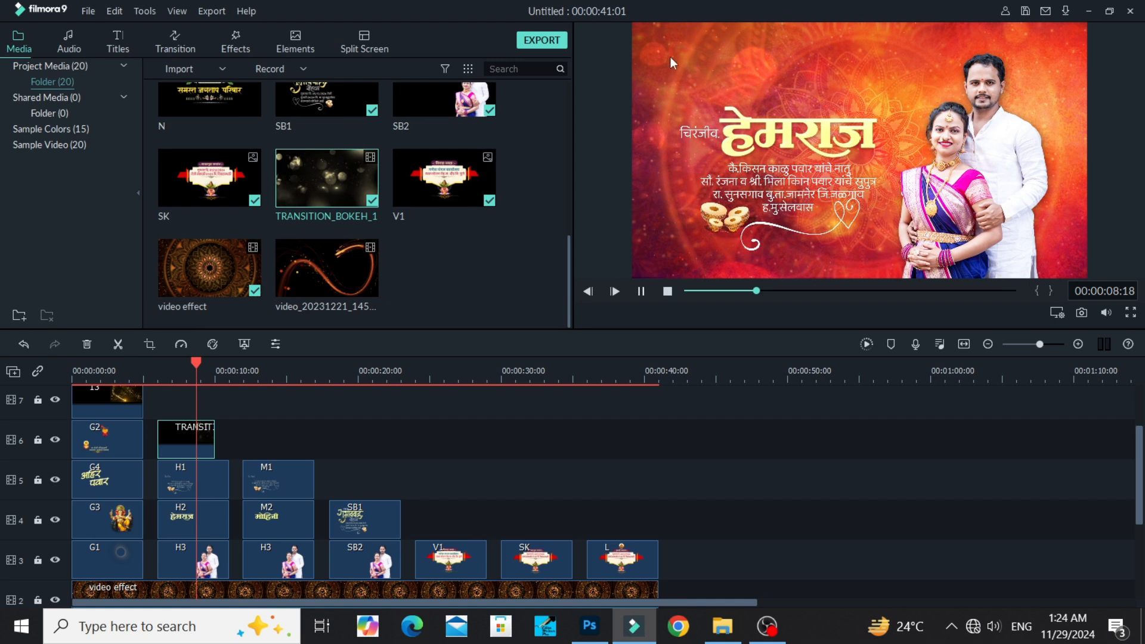
click(642, 291)
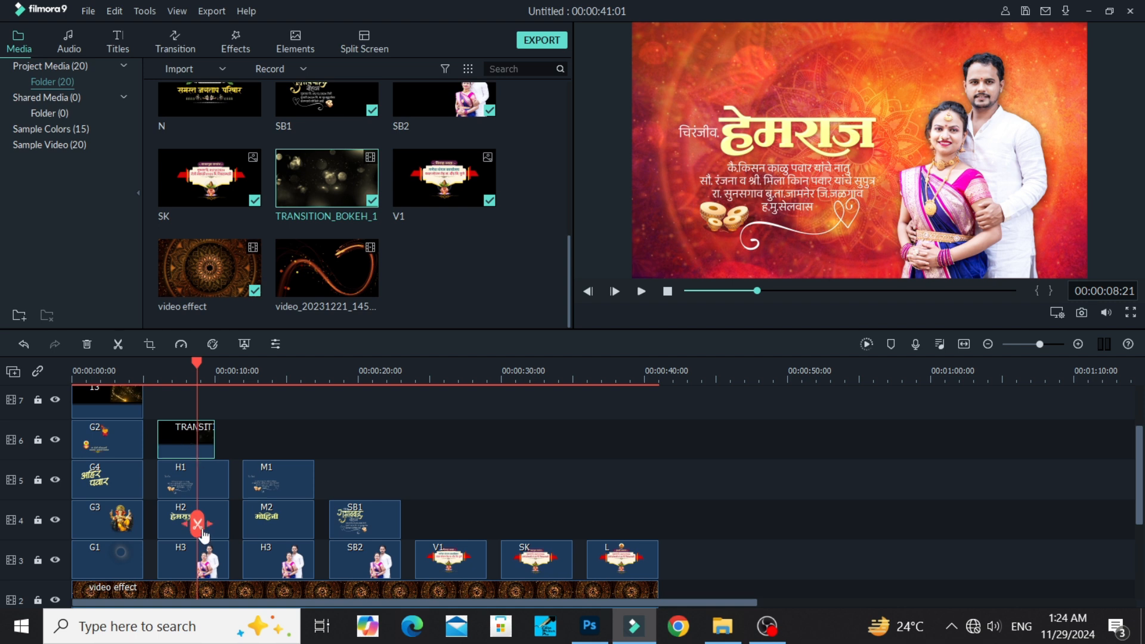
- Paste four copies of the bokeh transition clip in a row on track 1, past the end of the existing clips
drag(197, 524, 672, 525)
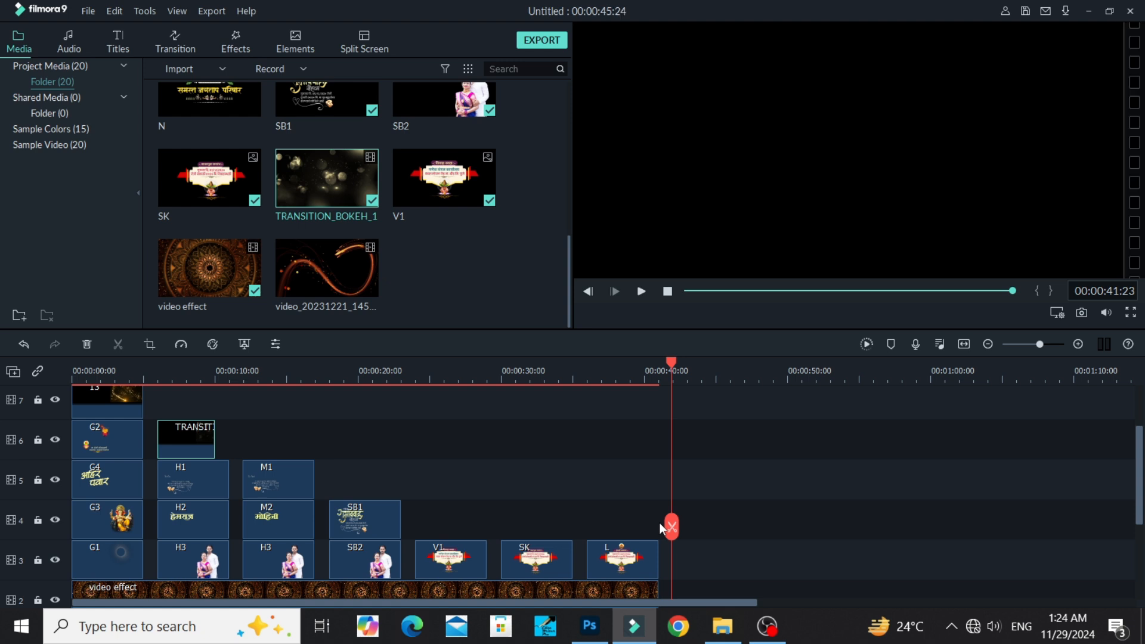
key(ctrl+v)
key(ctrl+v)
key(ctrl+v)
scroll(722, 498, down, 2)
drag(734, 507, 809, 463)
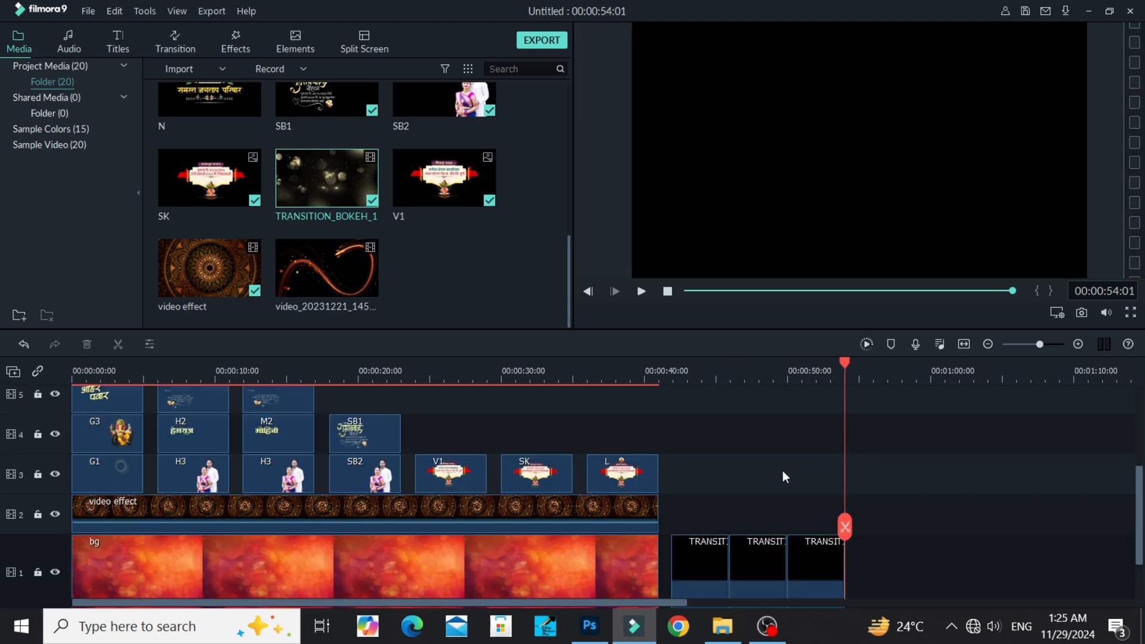
key(ctrl+v)
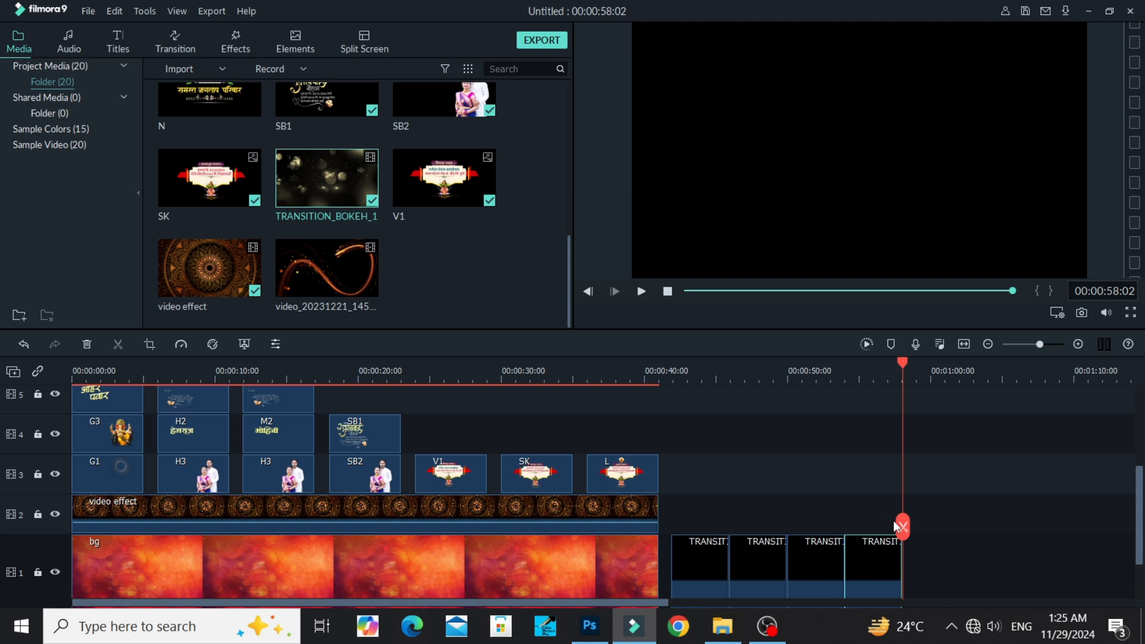
- Place bokeh transition copies above M1 on track 6, SB1 on track 5, and V1, SK and L on track 4, aligned with each clip's start
drag(897, 526, 874, 530)
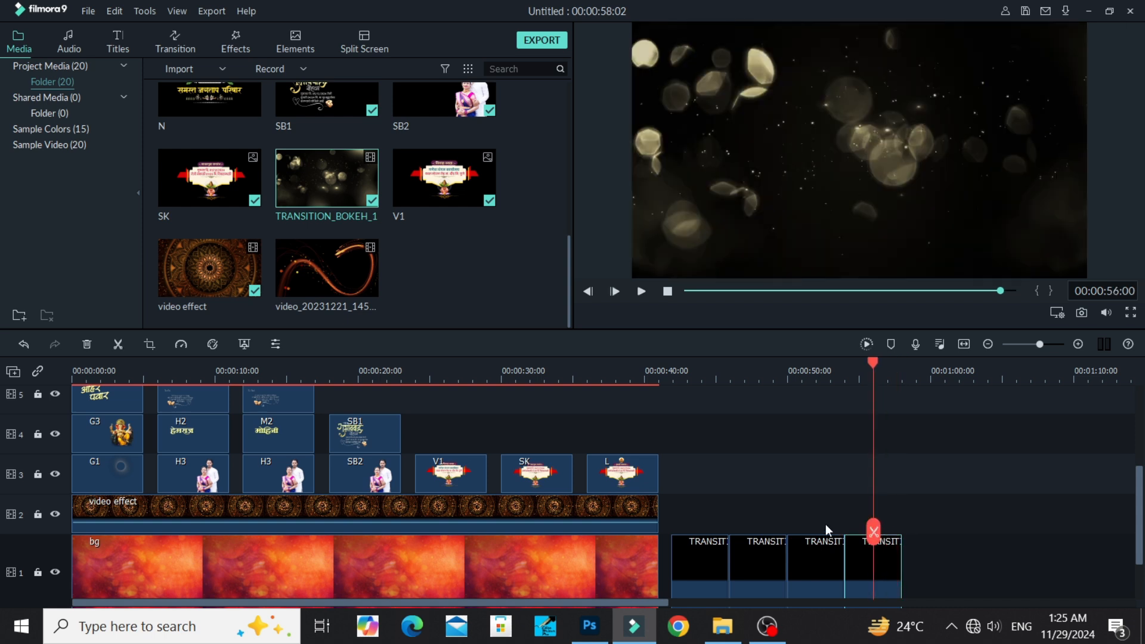
drag(727, 504, 885, 565)
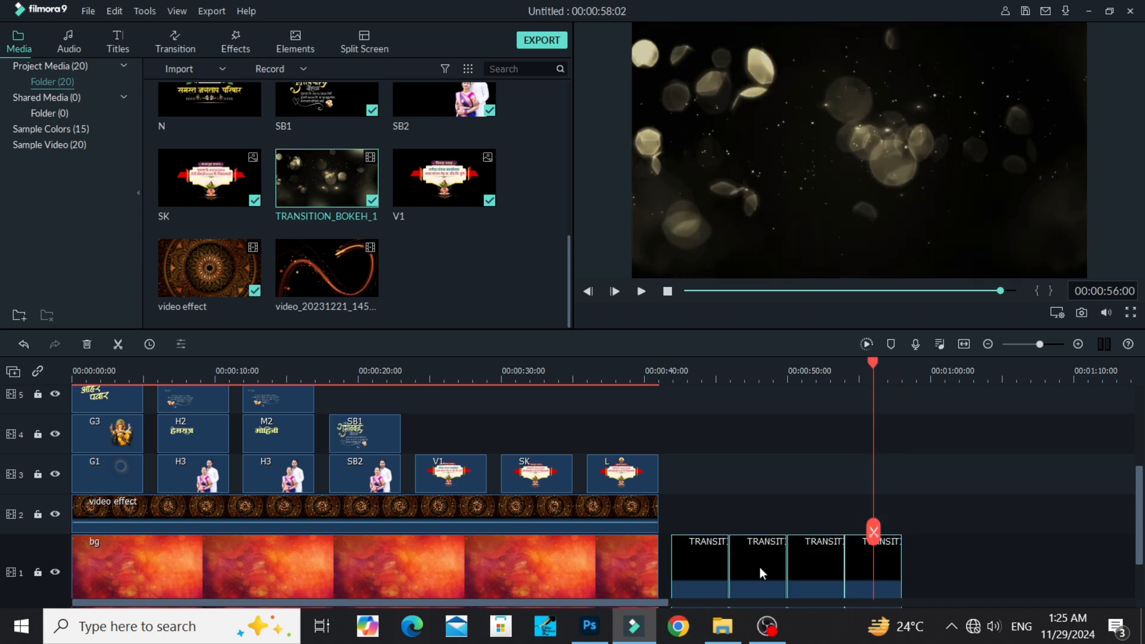
drag(761, 568, 793, 442)
drag(715, 527, 259, 436)
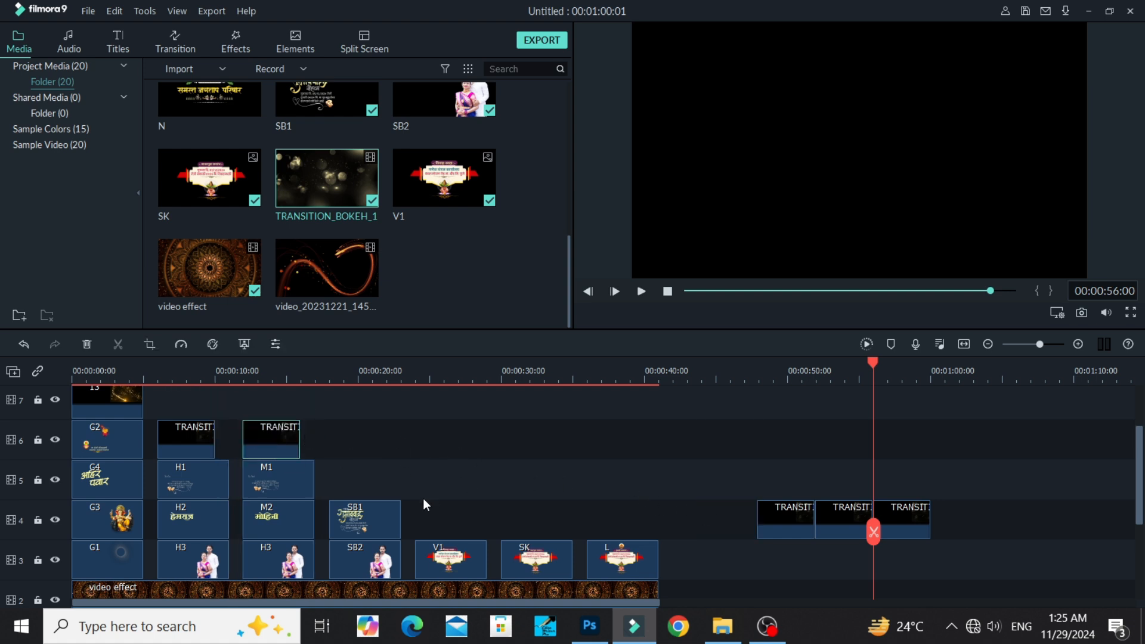
drag(787, 512, 347, 472)
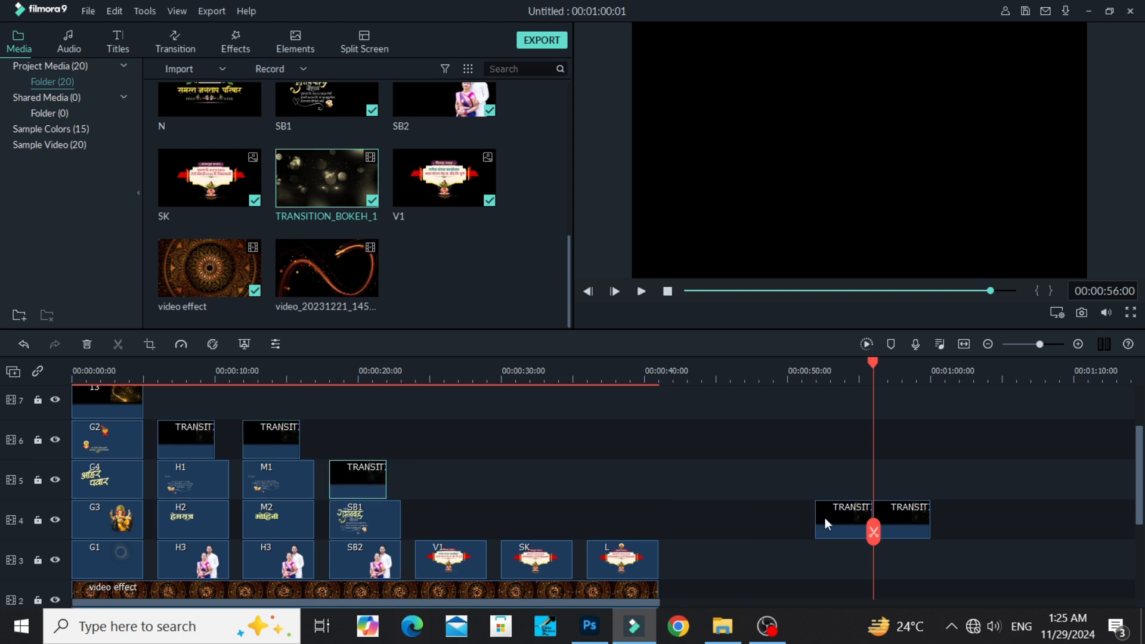
drag(825, 518, 435, 510)
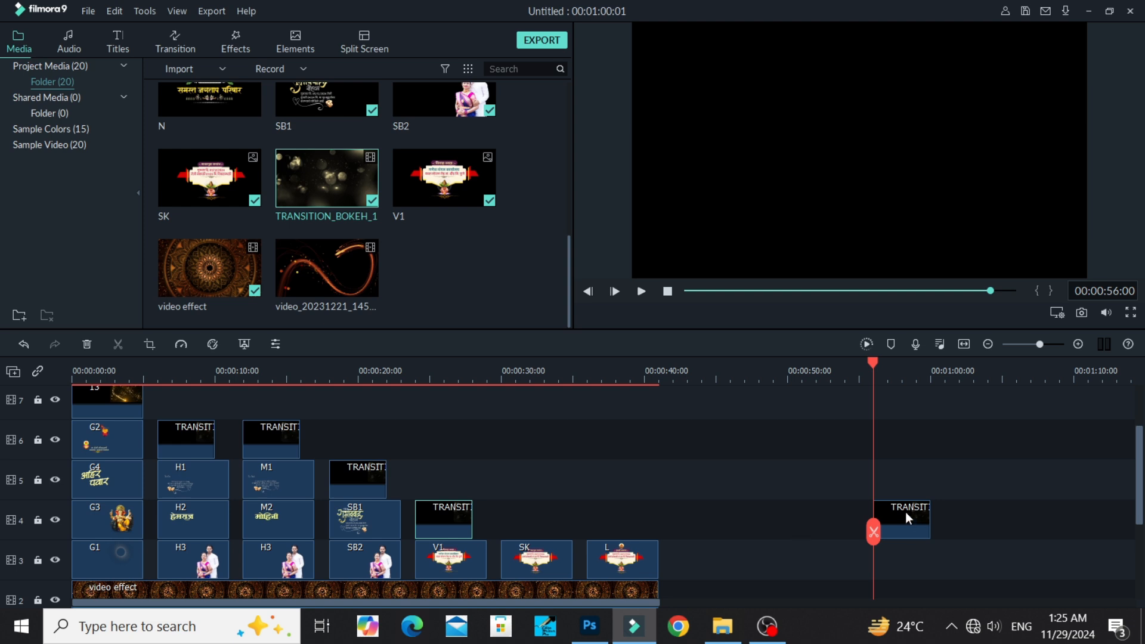
drag(908, 518, 592, 441)
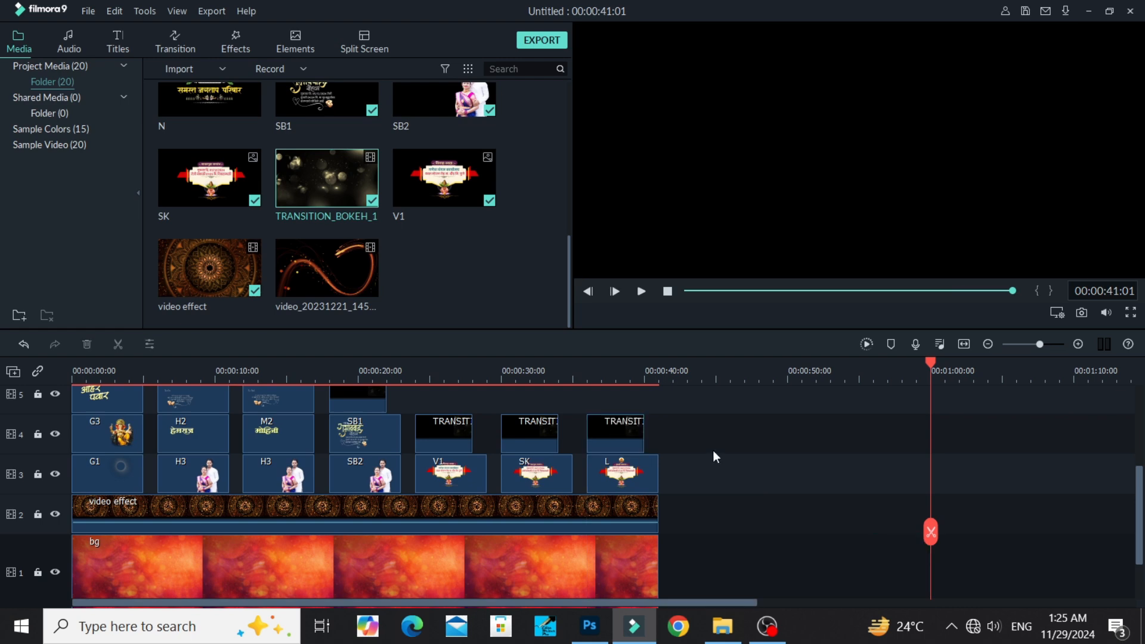
- Play the video from the beginning through the V1 scene to check the bokeh overlays
click(668, 291)
click(641, 292)
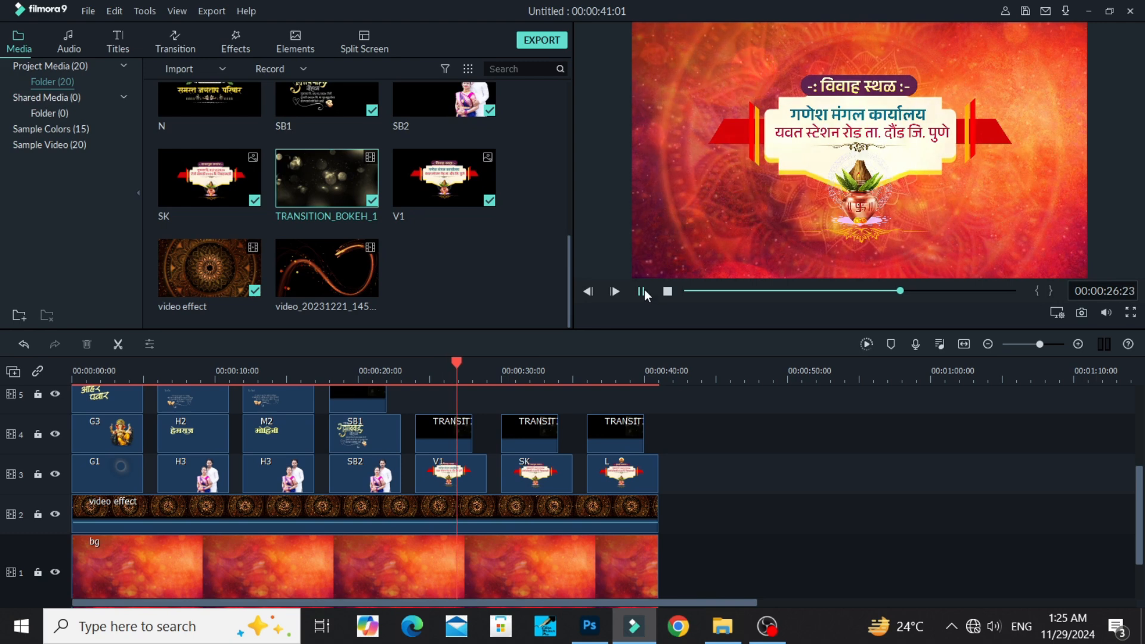
click(667, 291)
- Open the compositing settings of the bokeh transition clip above H1 on track 6
scroll(158, 462, up, 3)
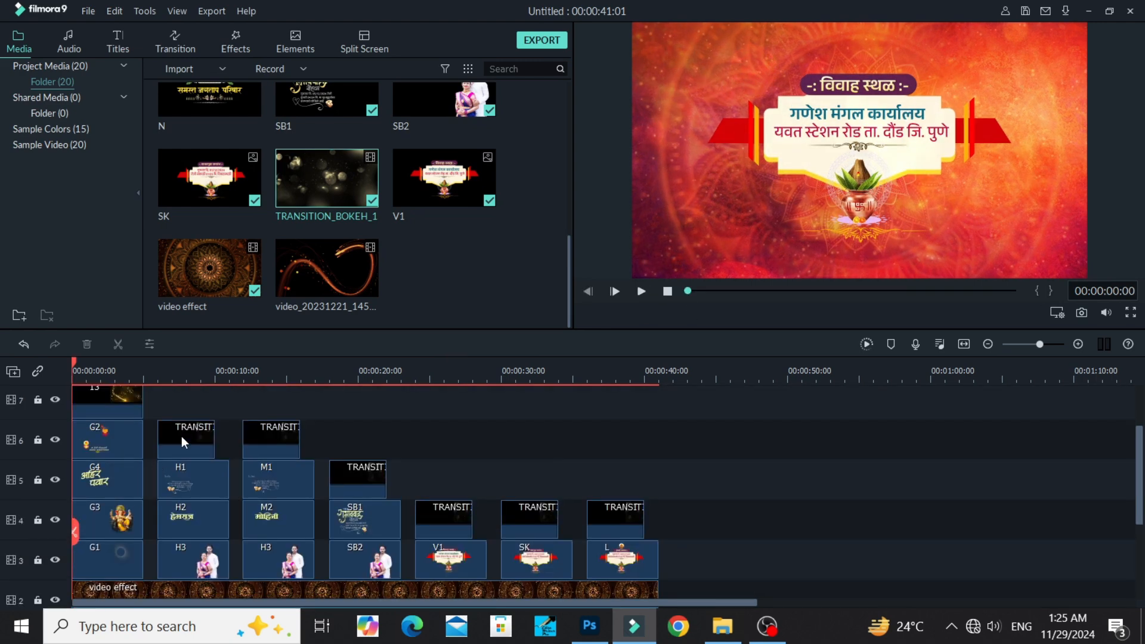
click(185, 433)
double_click(184, 433)
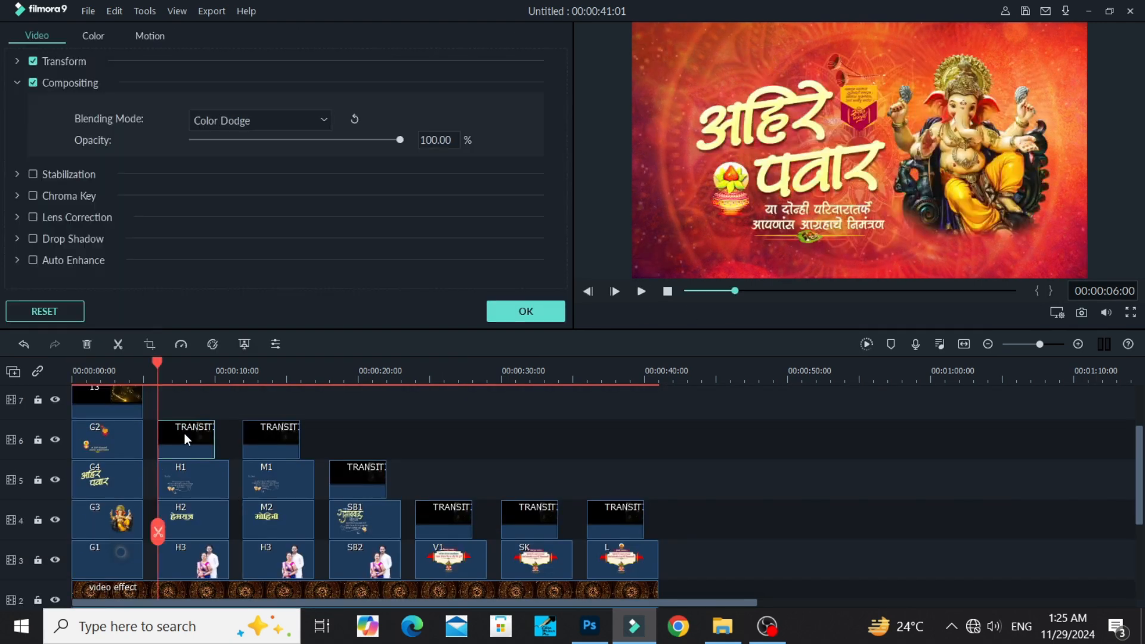
- Try the Screen blending mode on the bokeh transition clip above H1 and play the timeline from the start
click(212, 121)
click(213, 196)
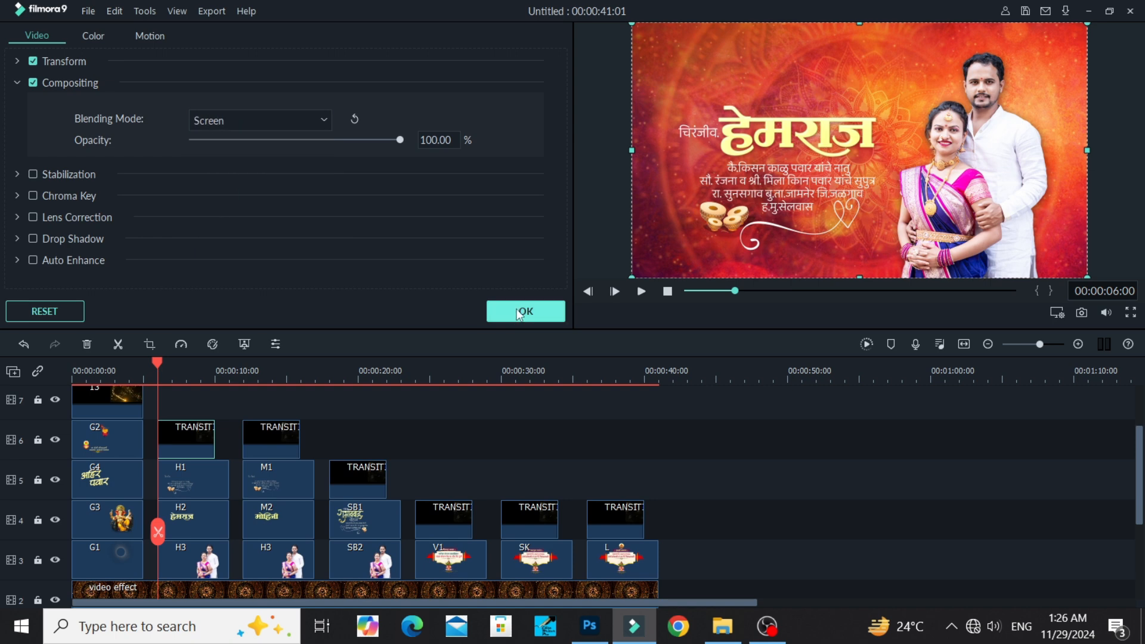
click(518, 311)
click(669, 292)
click(641, 291)
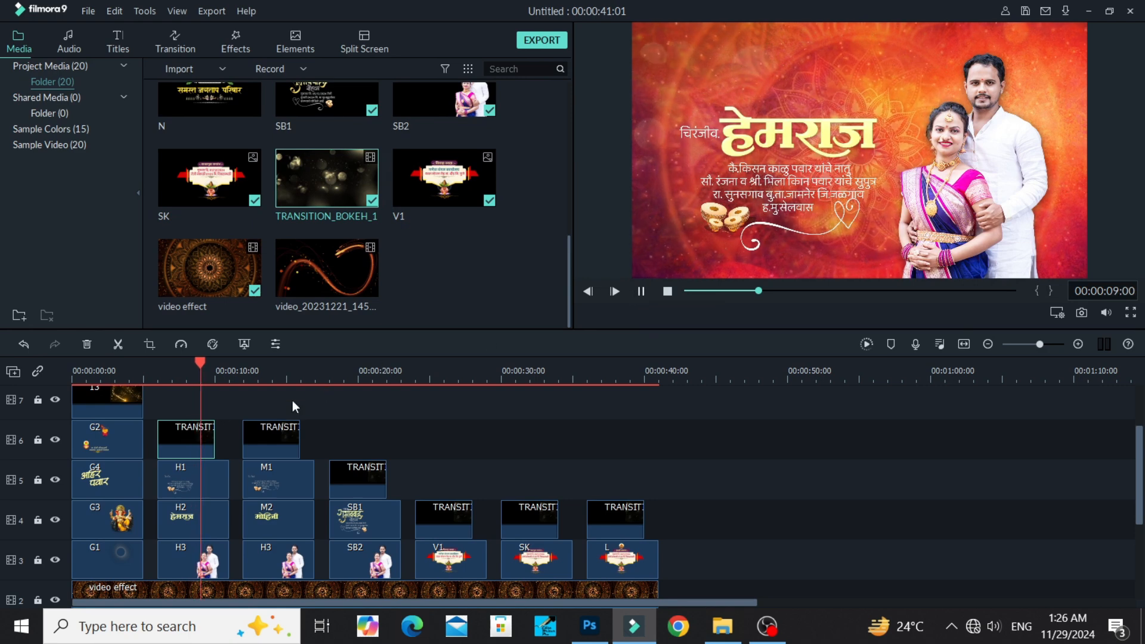
- Set the blending mode of the bokeh transition clip above H1 to Linear Dodge and return the playhead to the start
double_click(191, 442)
click(206, 126)
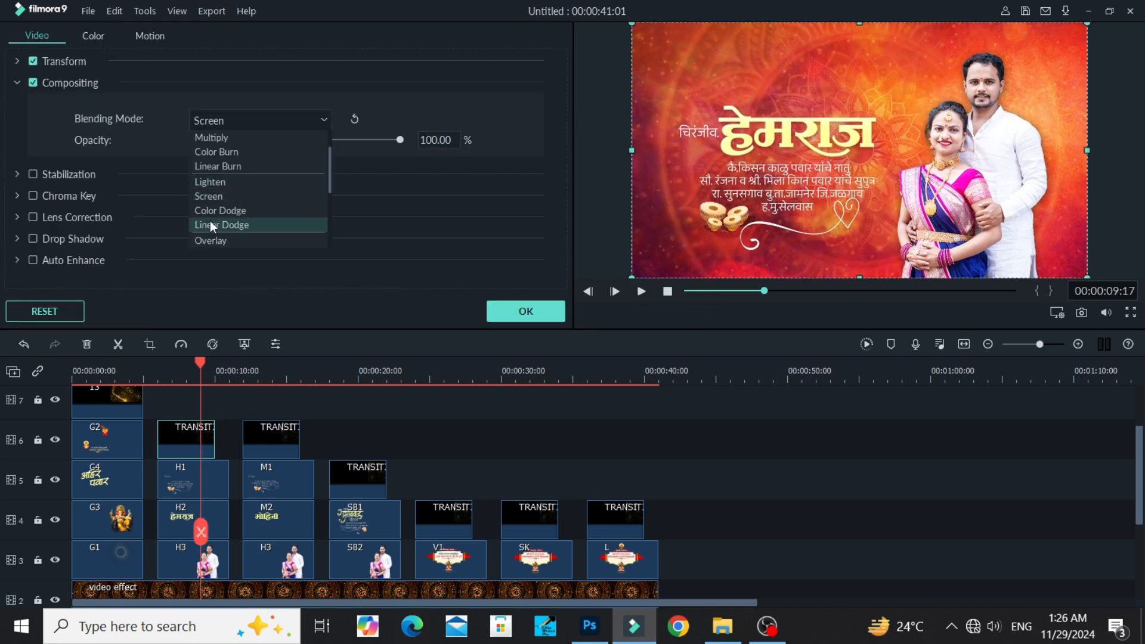
click(210, 224)
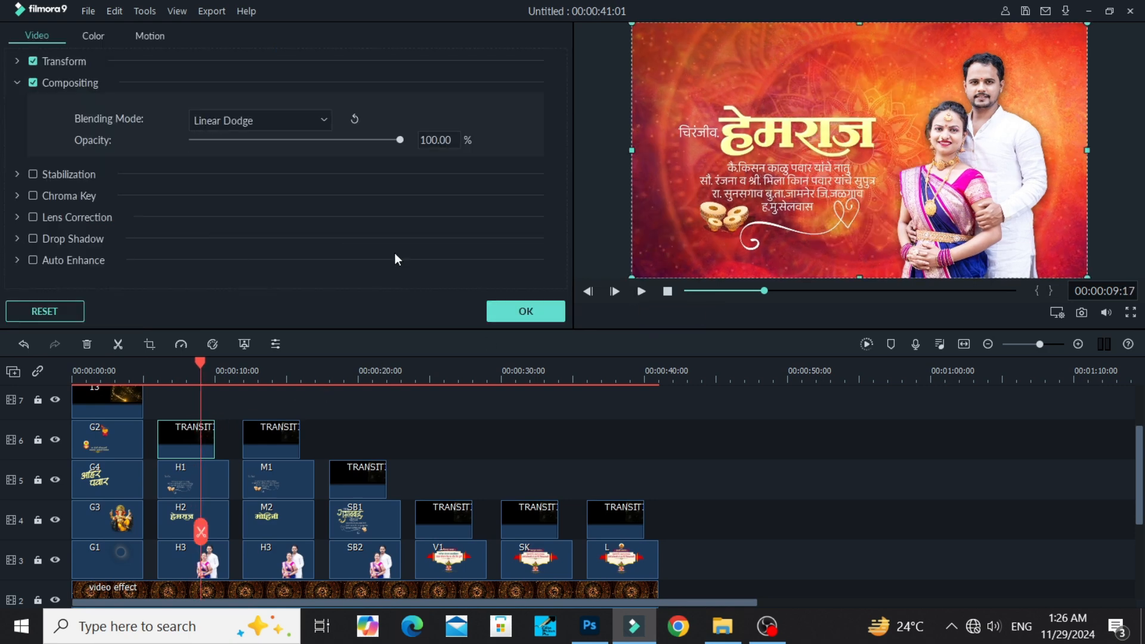
click(554, 313)
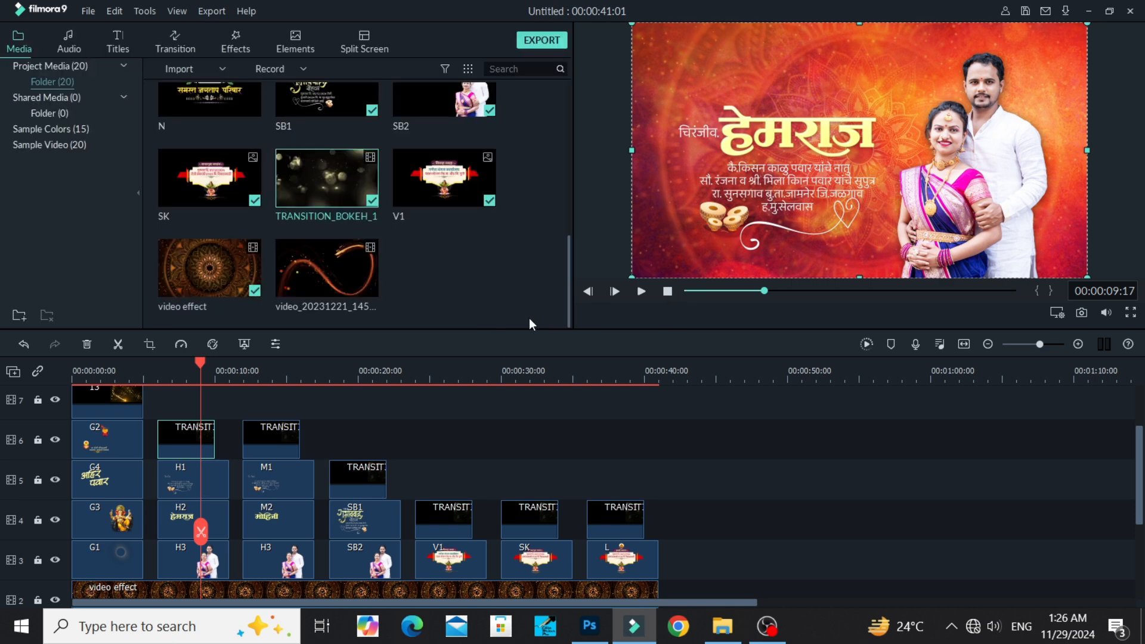
click(667, 291)
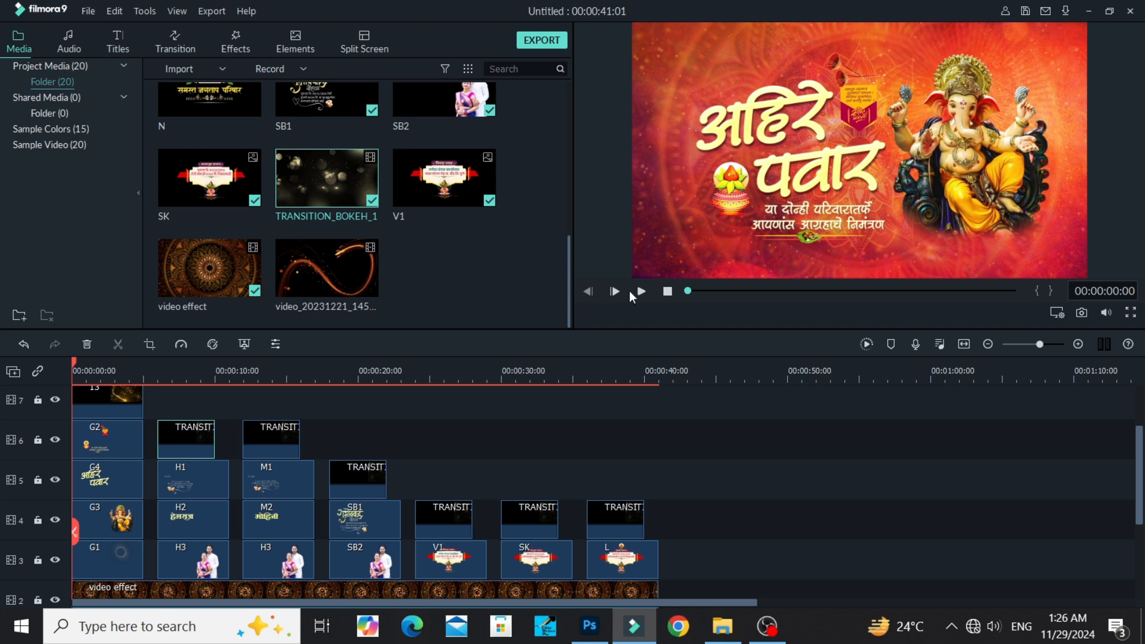
- Examine the stacked clips on the timeline tracks and the clips in the project media
scroll(543, 525, up, 1)
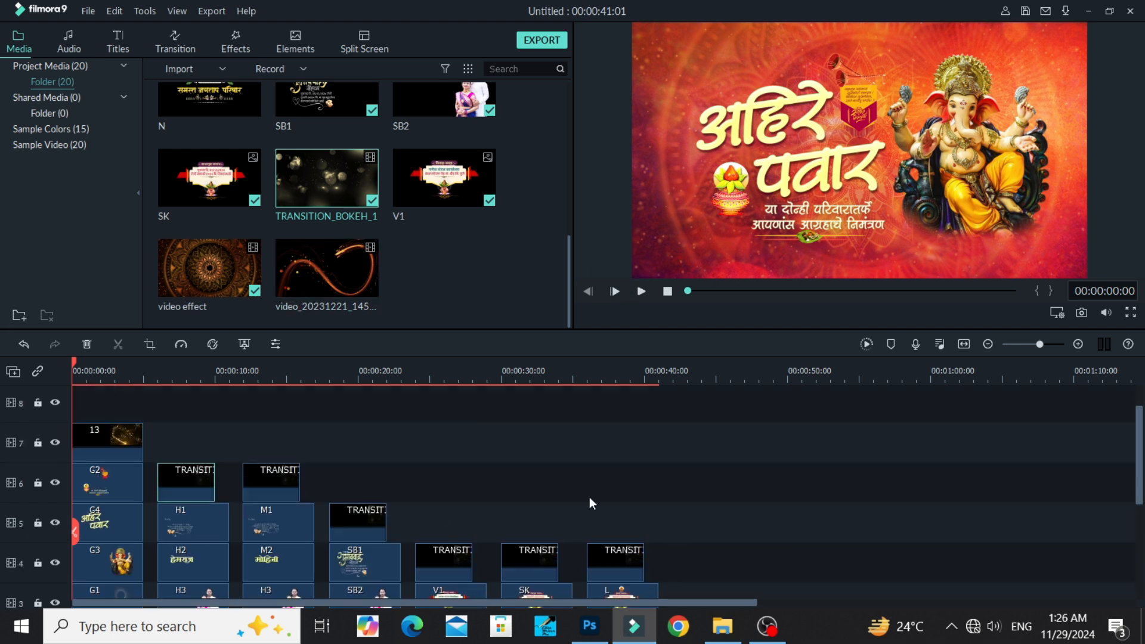
scroll(184, 418, up, 1)
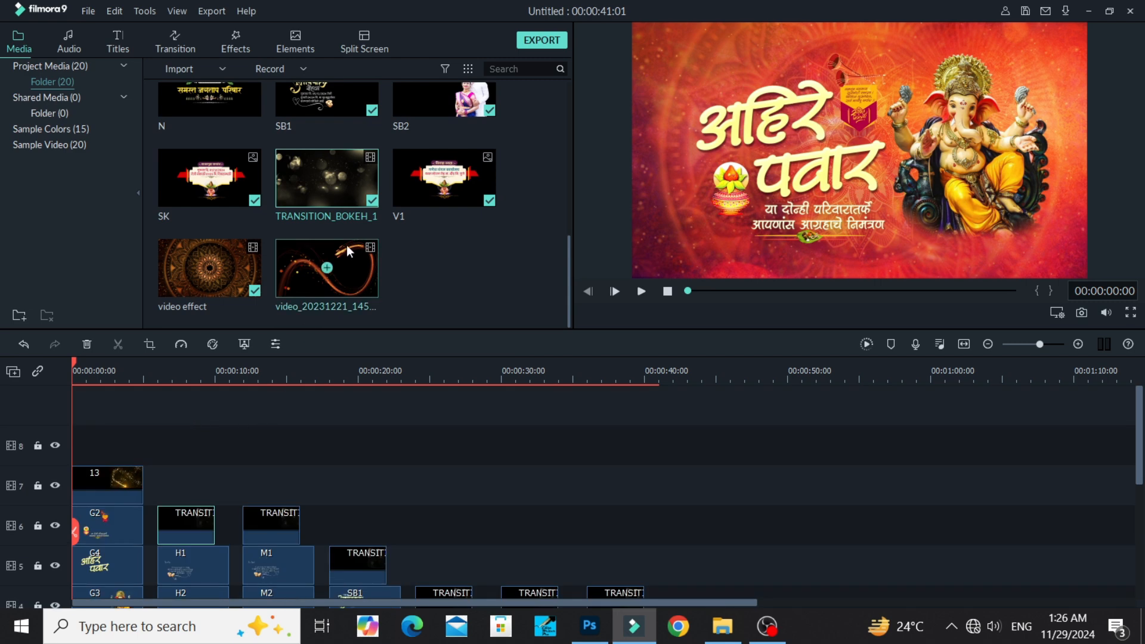
scroll(347, 244, up, 5)
scroll(352, 241, down, 5)
scroll(256, 448, down, 2)
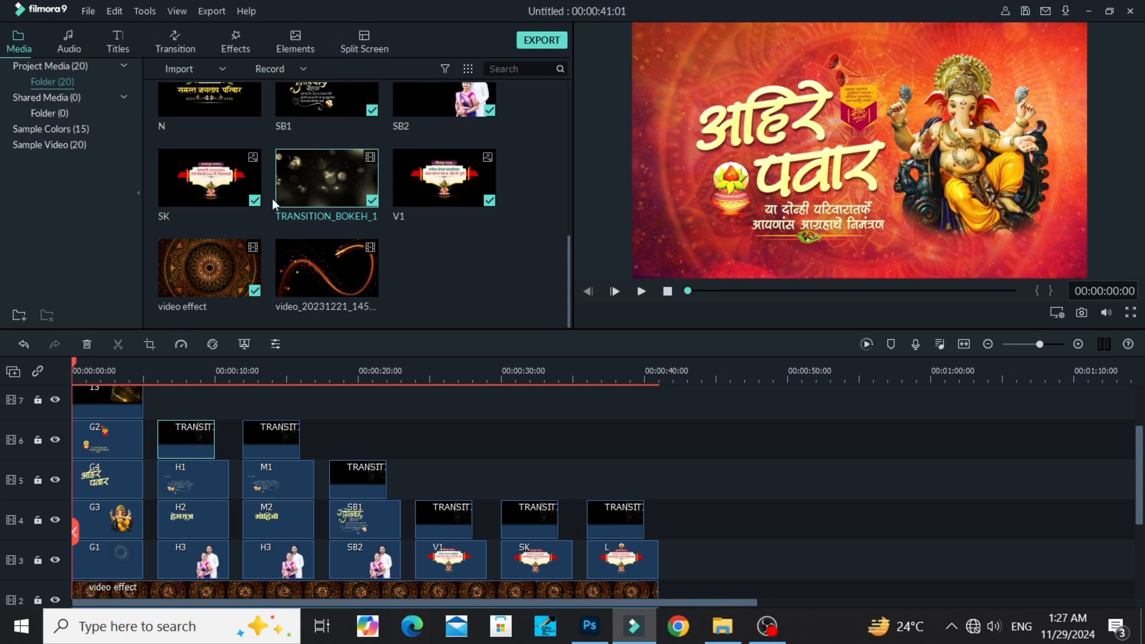
scroll(184, 478, down, 1)
scroll(149, 482, up, 1)
- Apply the Evaporate 1 transition from the favourites to the start of the G3 and G1 clips
click(88, 557)
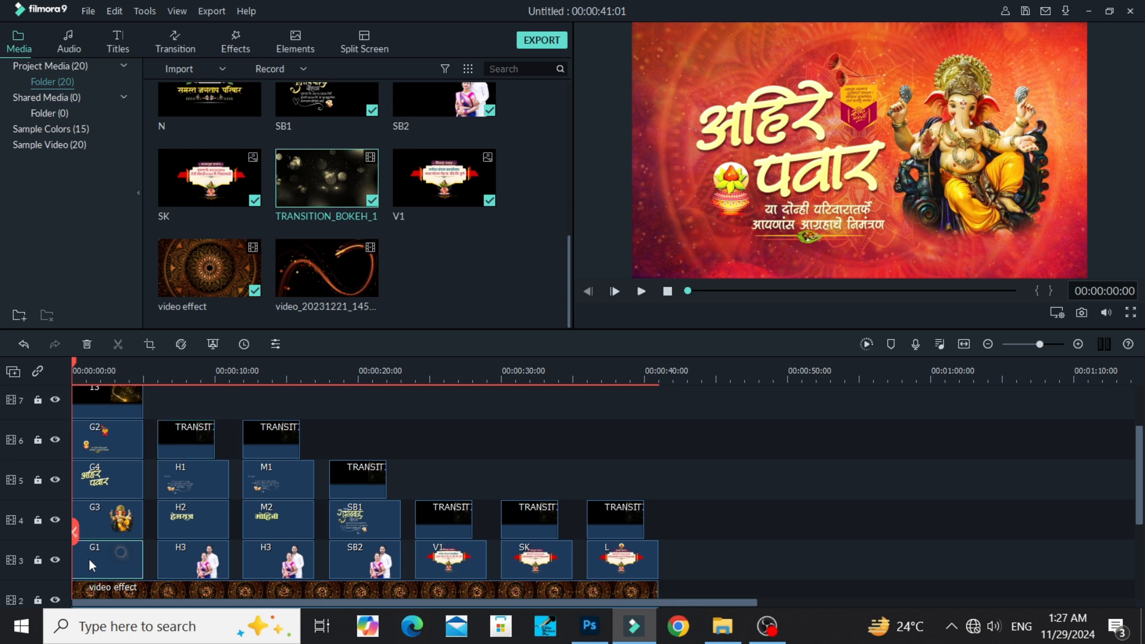
scroll(88, 551, down, 1)
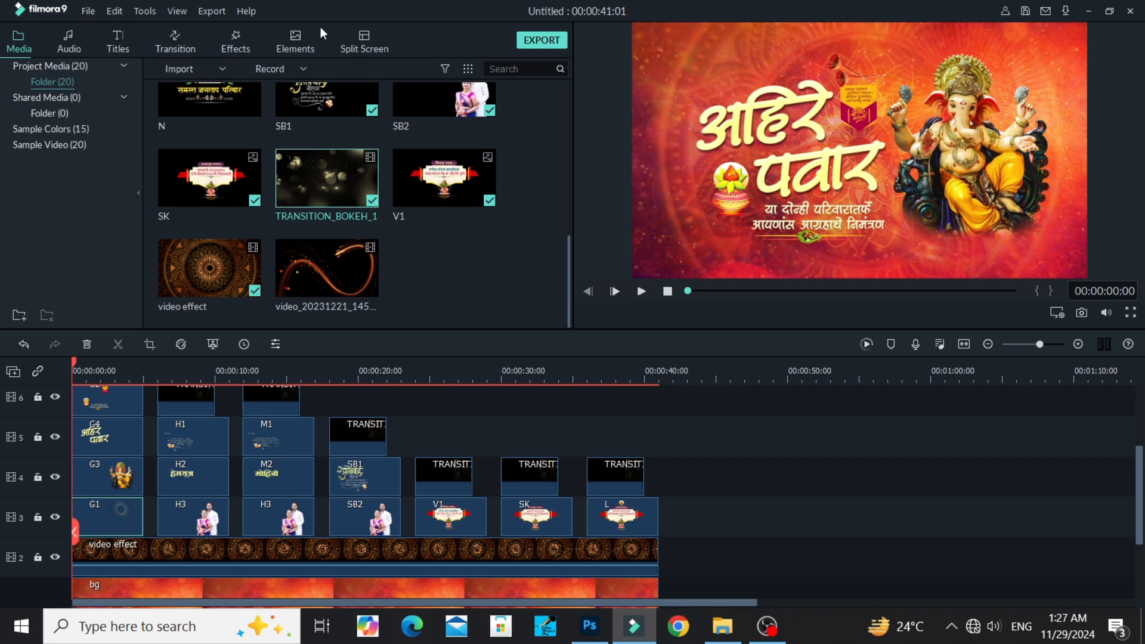
click(177, 43)
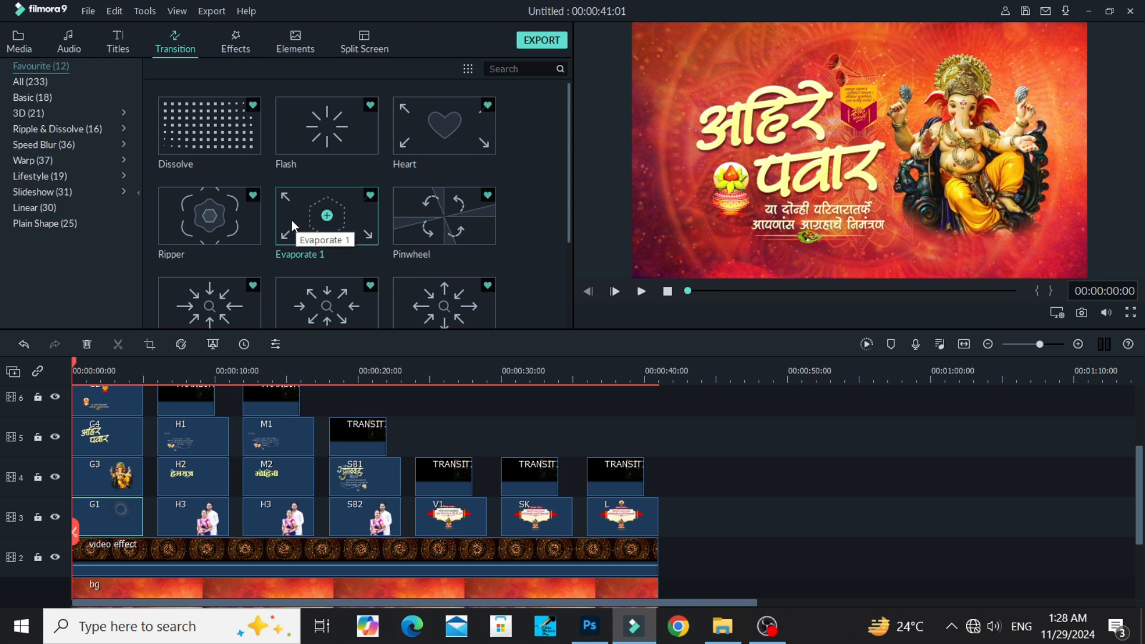
drag(294, 221, 96, 514)
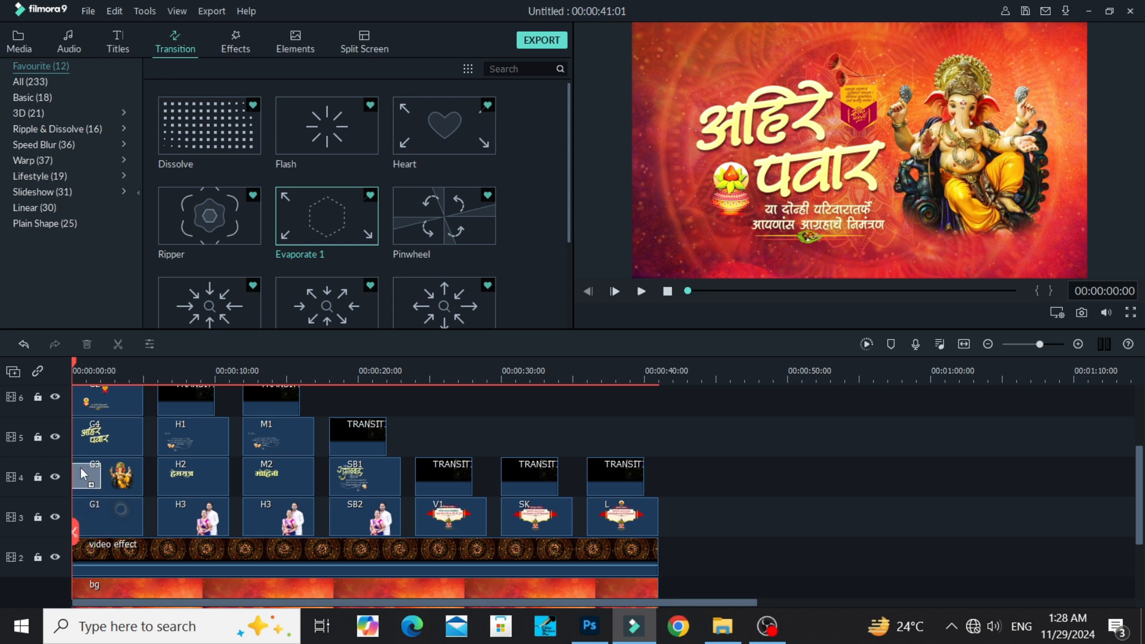
drag(80, 467, 81, 467)
drag(289, 234, 93, 524)
- Apply the Colour Distance transition to the start of the G4 clip and Evaporate 1 to the start of G2
click(87, 448)
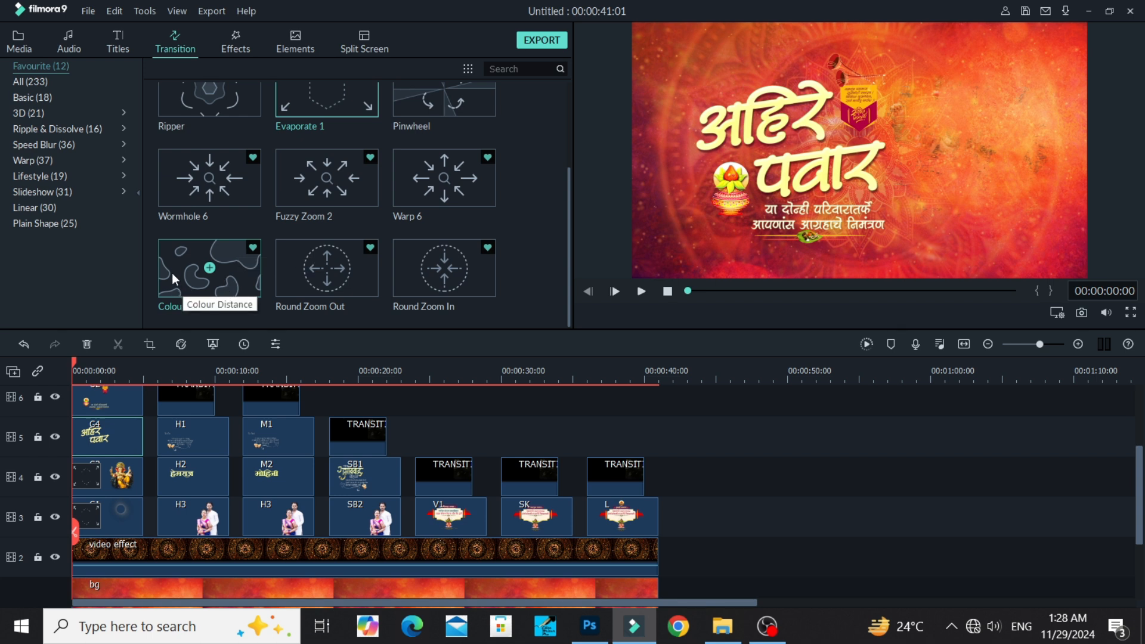
drag(172, 273, 78, 439)
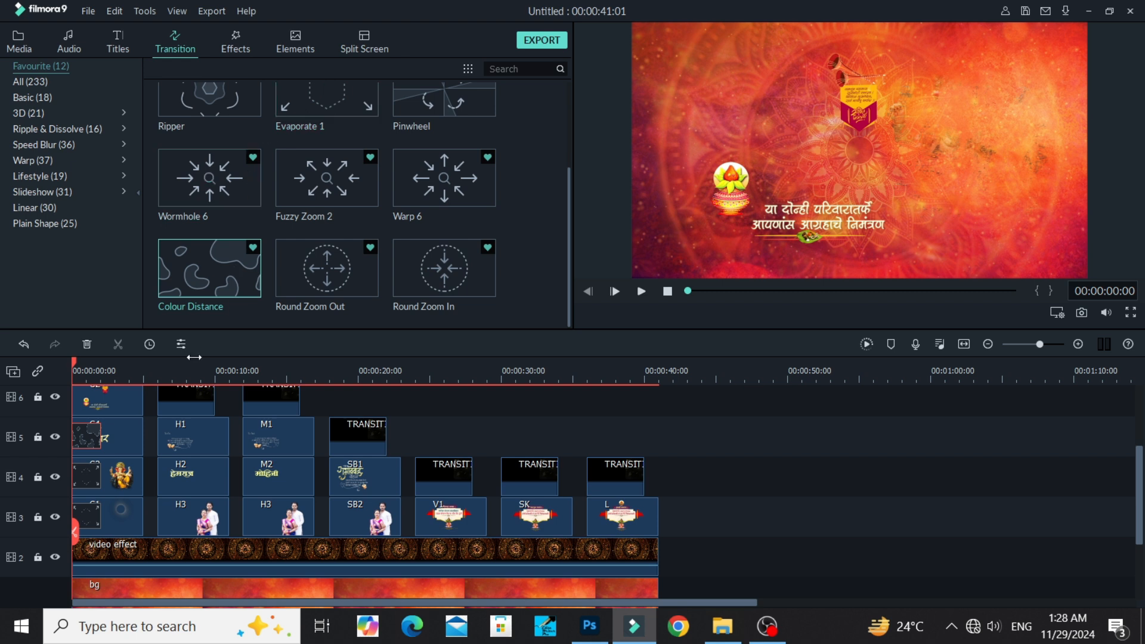
drag(296, 106, 87, 397)
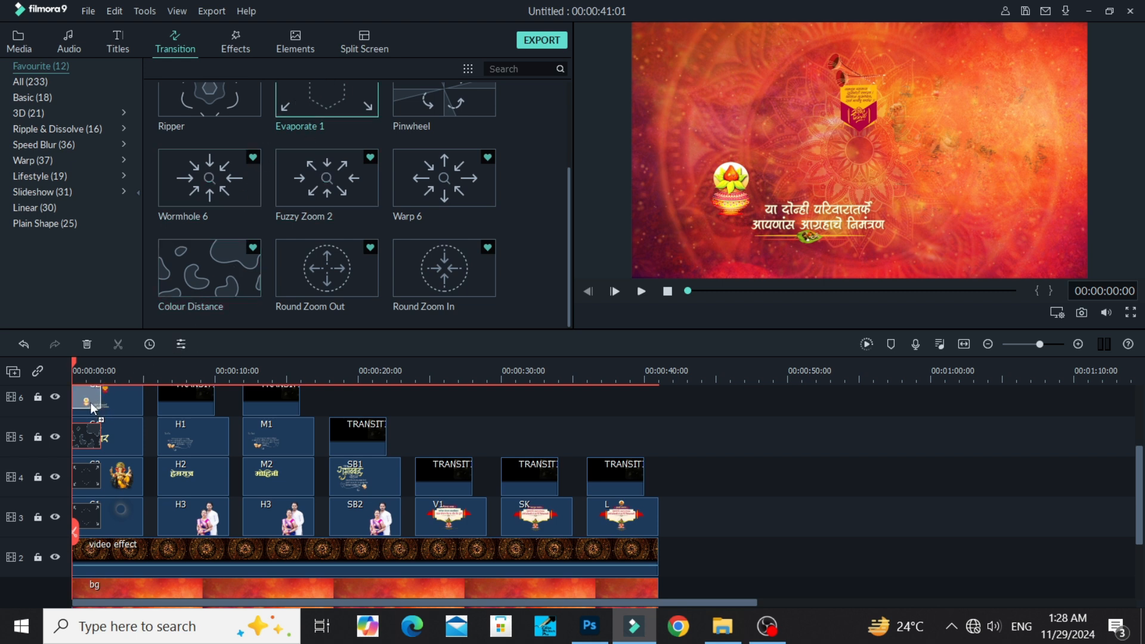
- Play back the opening G clips to check their transitions and return the playhead to the start
click(640, 292)
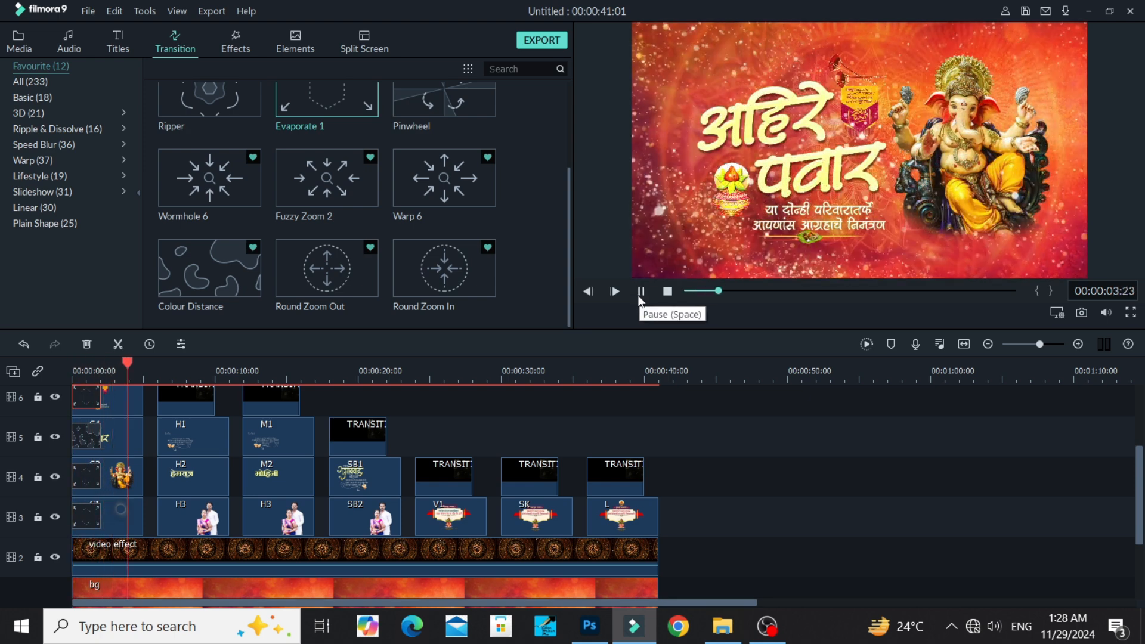
click(640, 292)
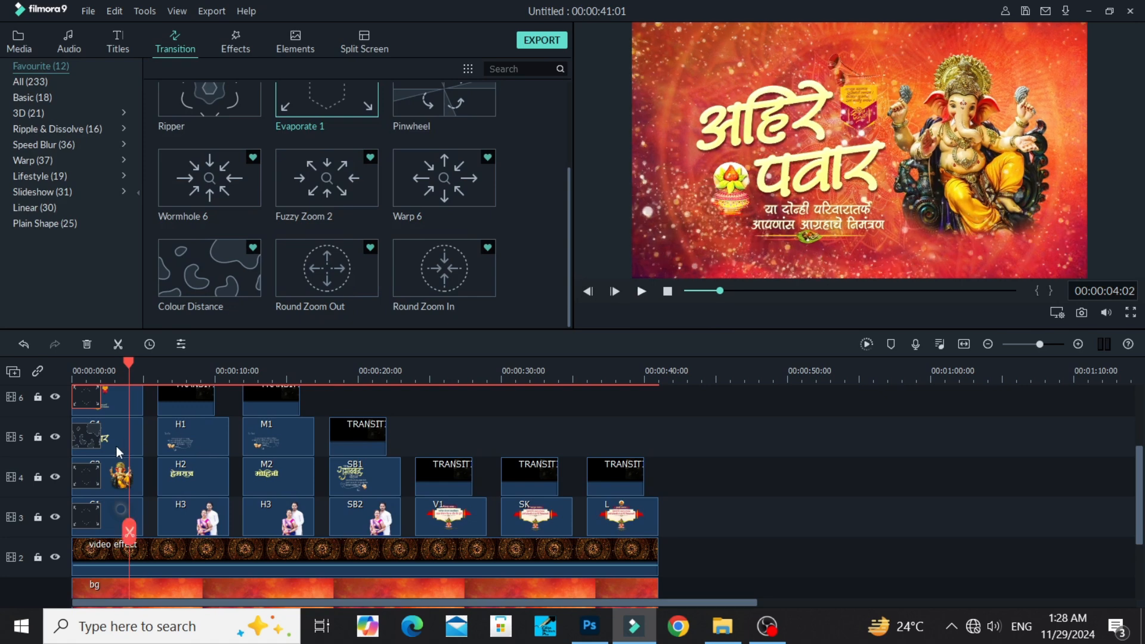
scroll(116, 453, up, 1)
scroll(117, 462, up, 1)
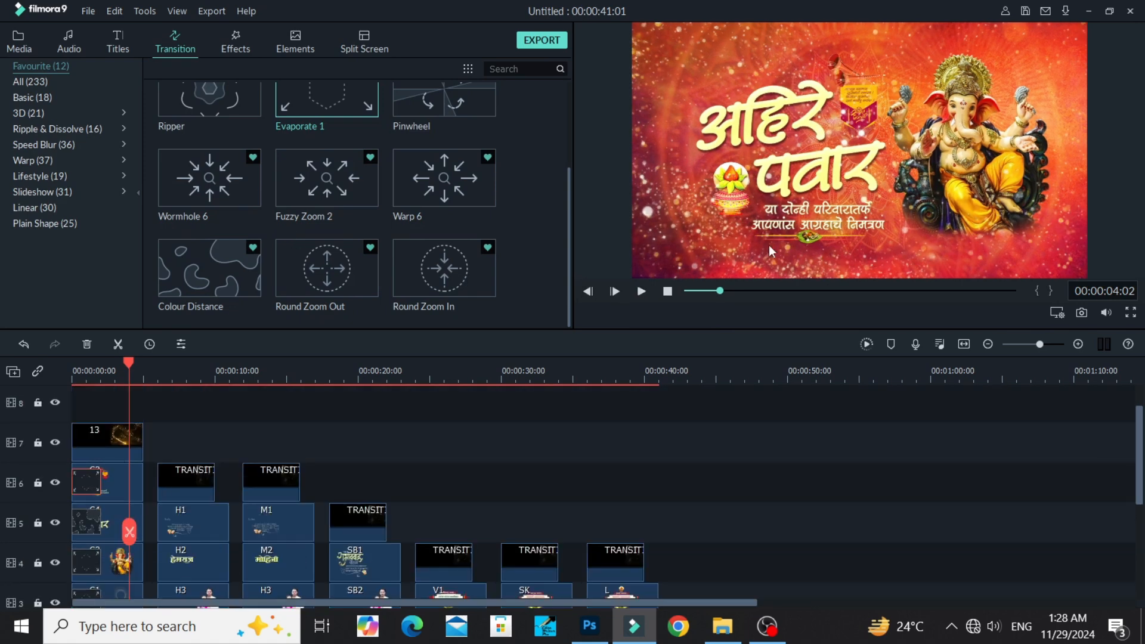
click(668, 292)
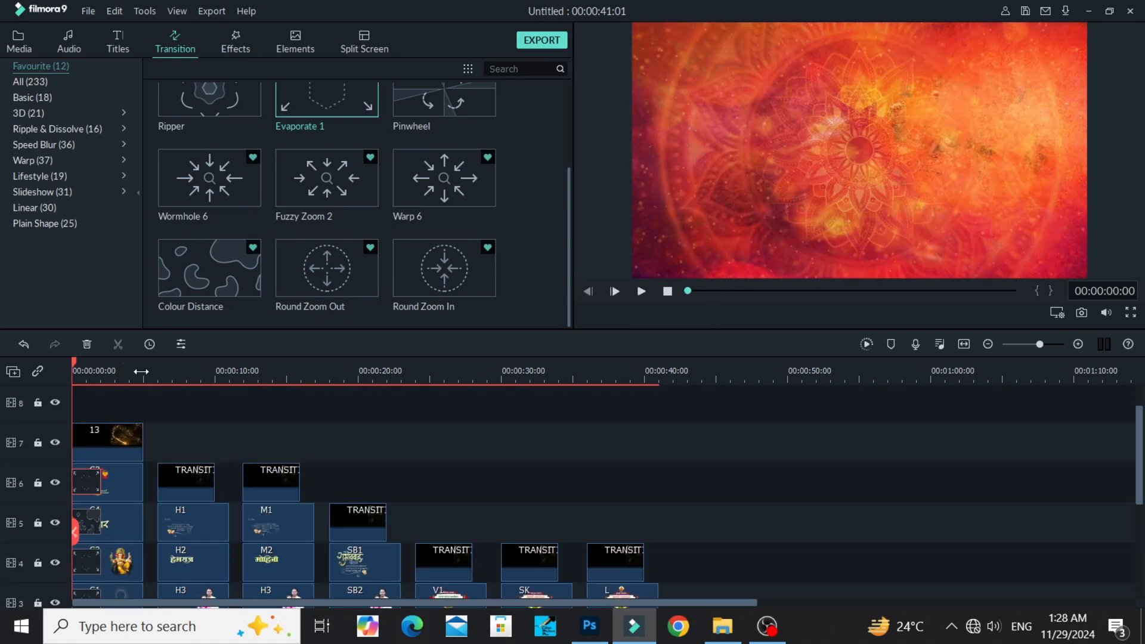
- Apply the Evaporate 1 transition to the start of the H1, H2 and first H3 clips
scroll(124, 470, down, 2)
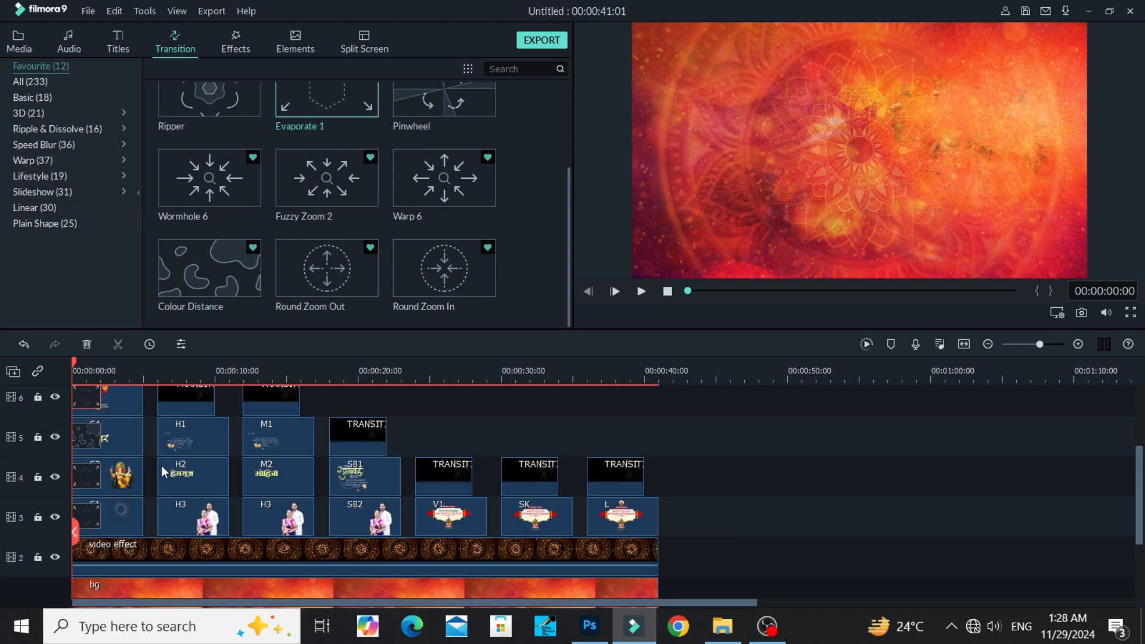
scroll(161, 465, up, 1)
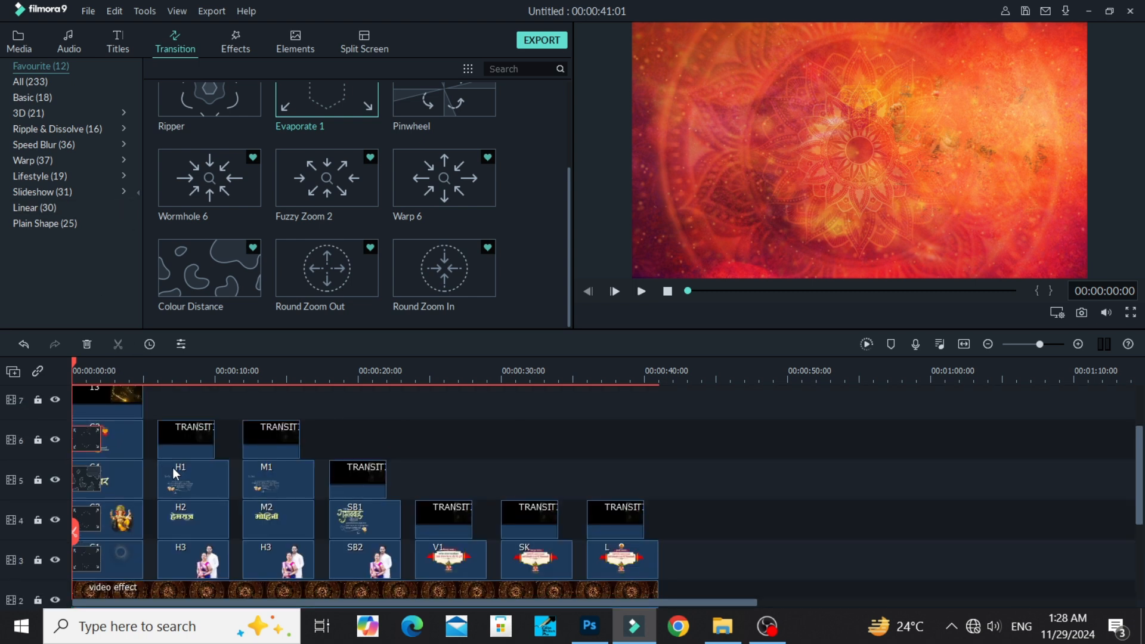
click(190, 482)
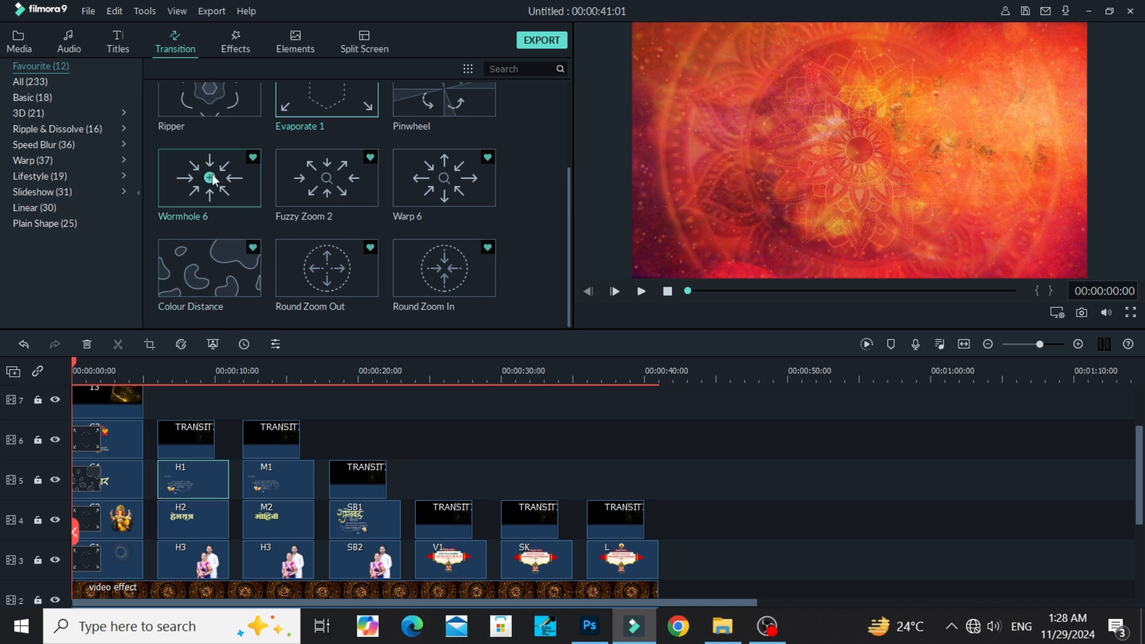
scroll(327, 269, up, 2)
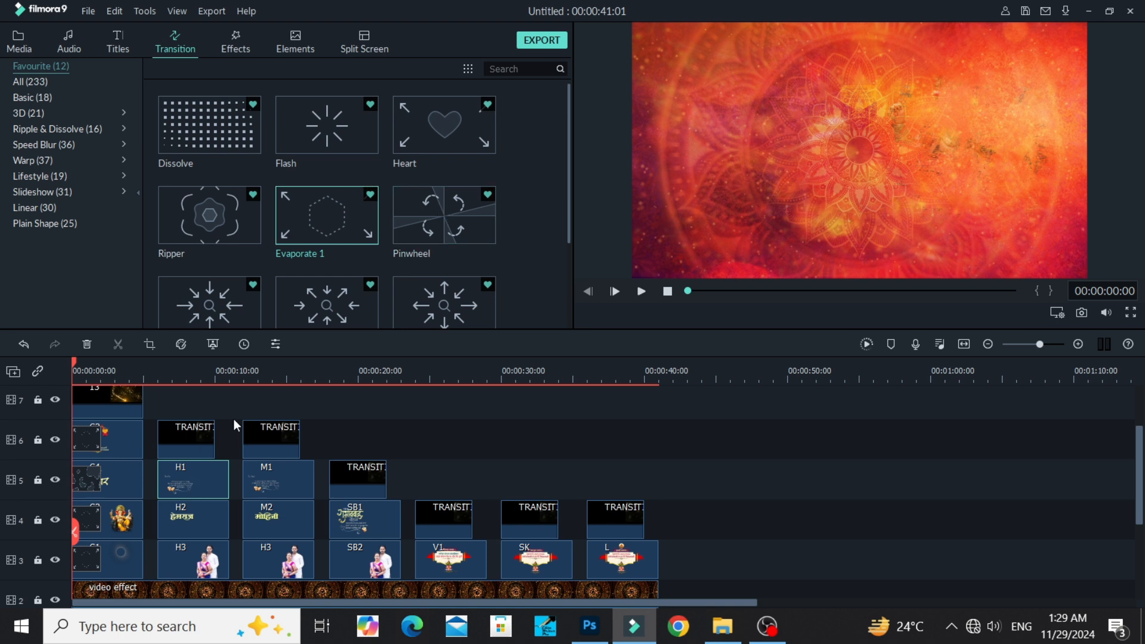
drag(285, 230, 173, 482)
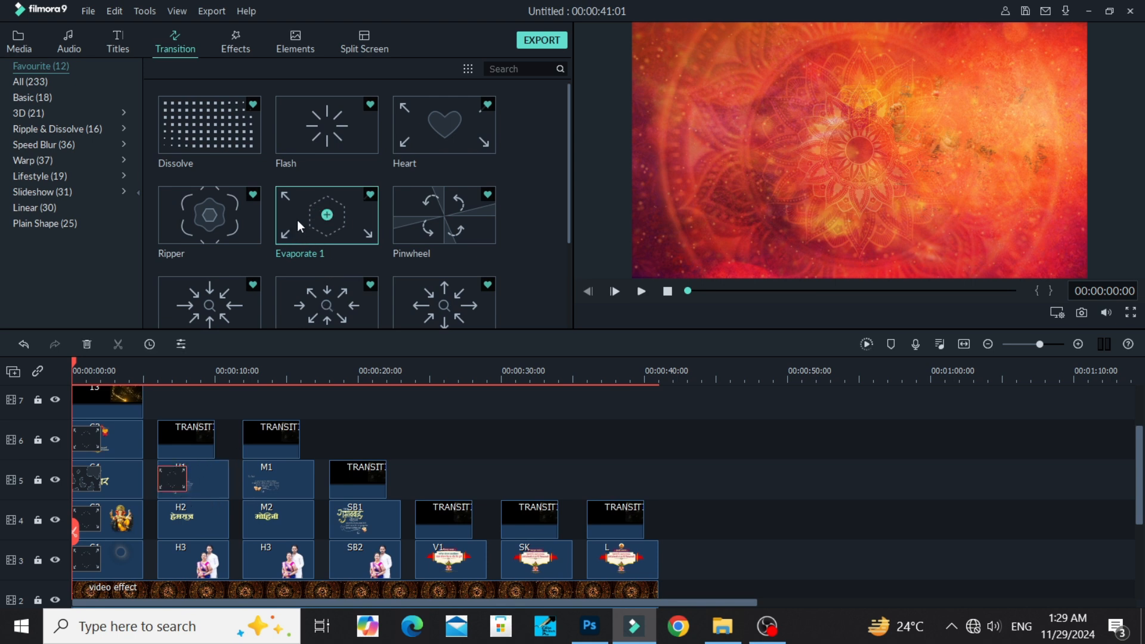
drag(297, 220, 181, 514)
drag(285, 259, 181, 546)
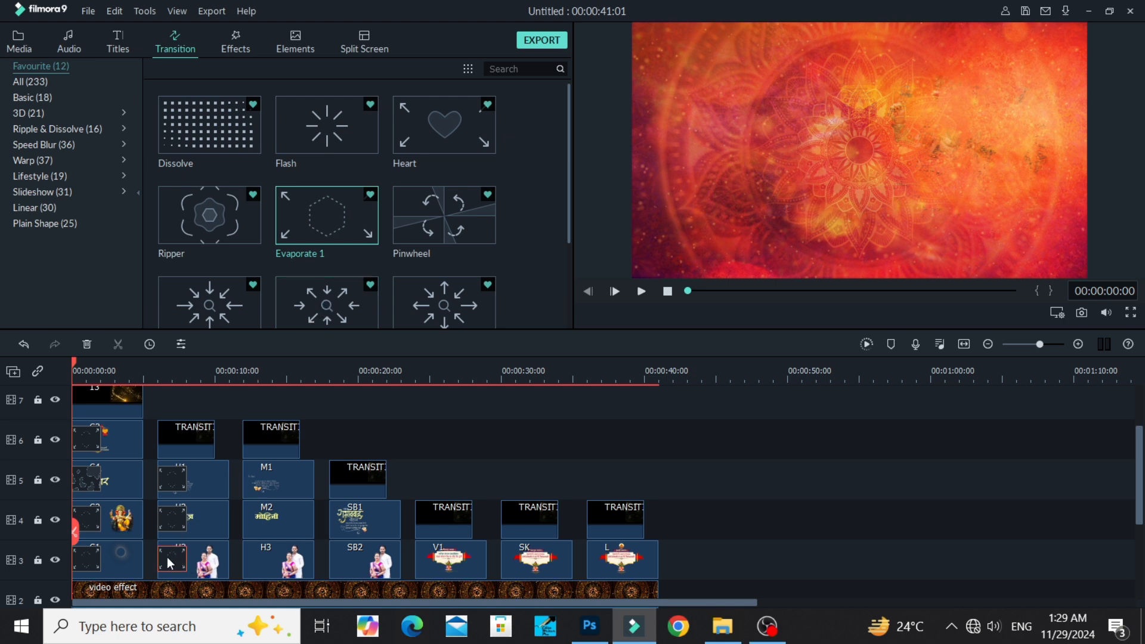
- Delete the transition on the first H3 clip and apply Evaporate 1 to its start again
key(Delete)
scroll(322, 239, down, 3)
scroll(277, 238, up, 3)
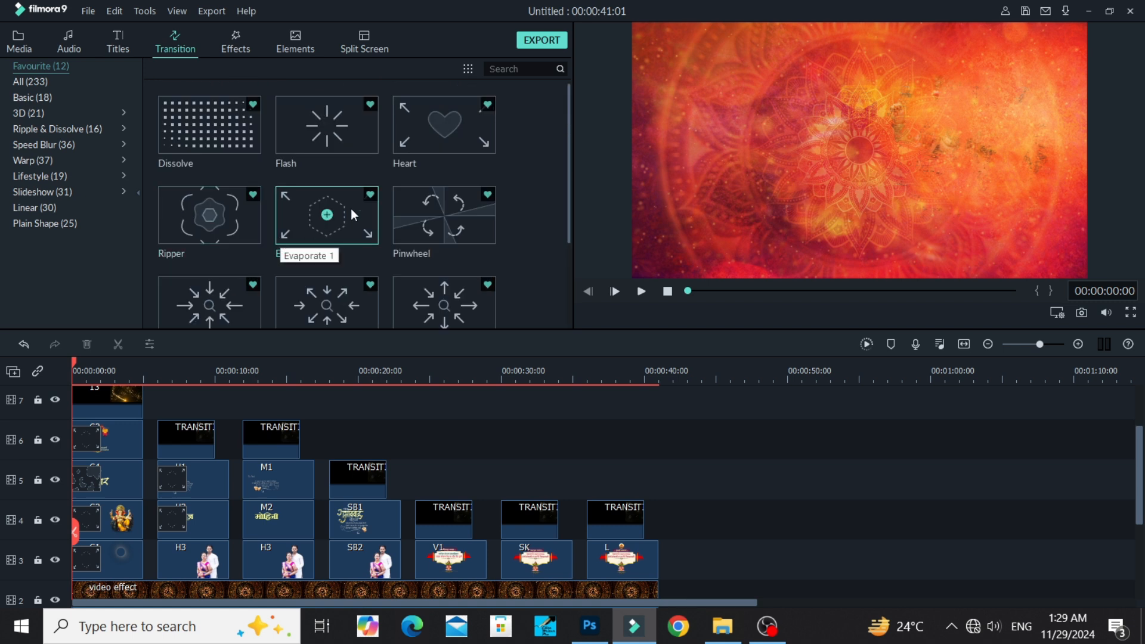
scroll(271, 273, down, 2)
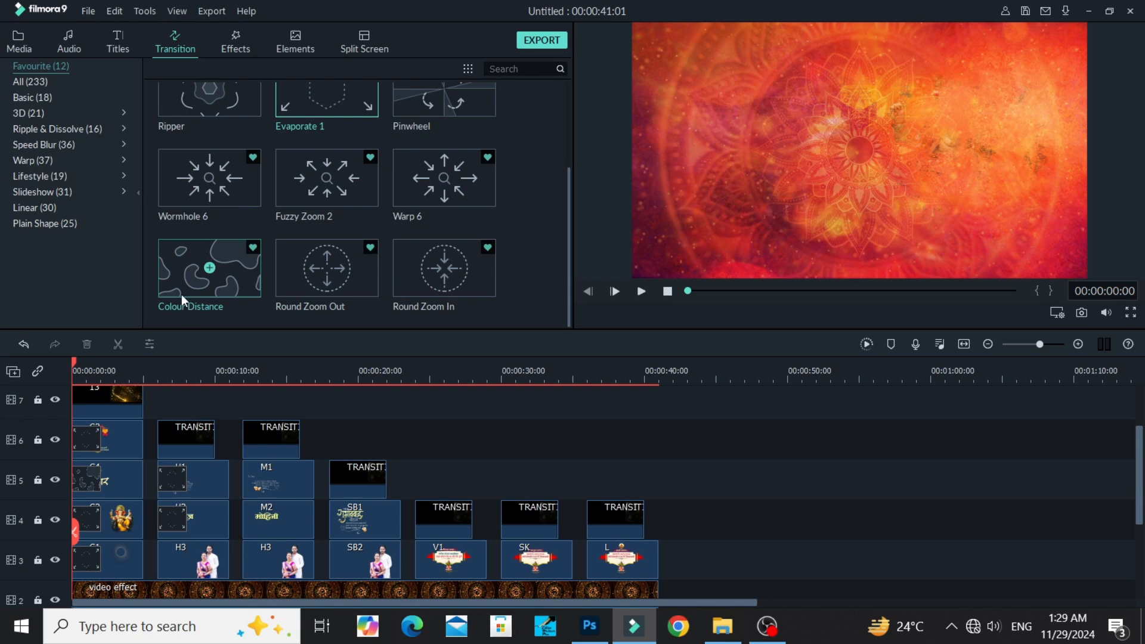
mouse_move(293, 106)
mouse_down()
mouse_move(273, 333)
mouse_move(201, 550)
mouse_up()
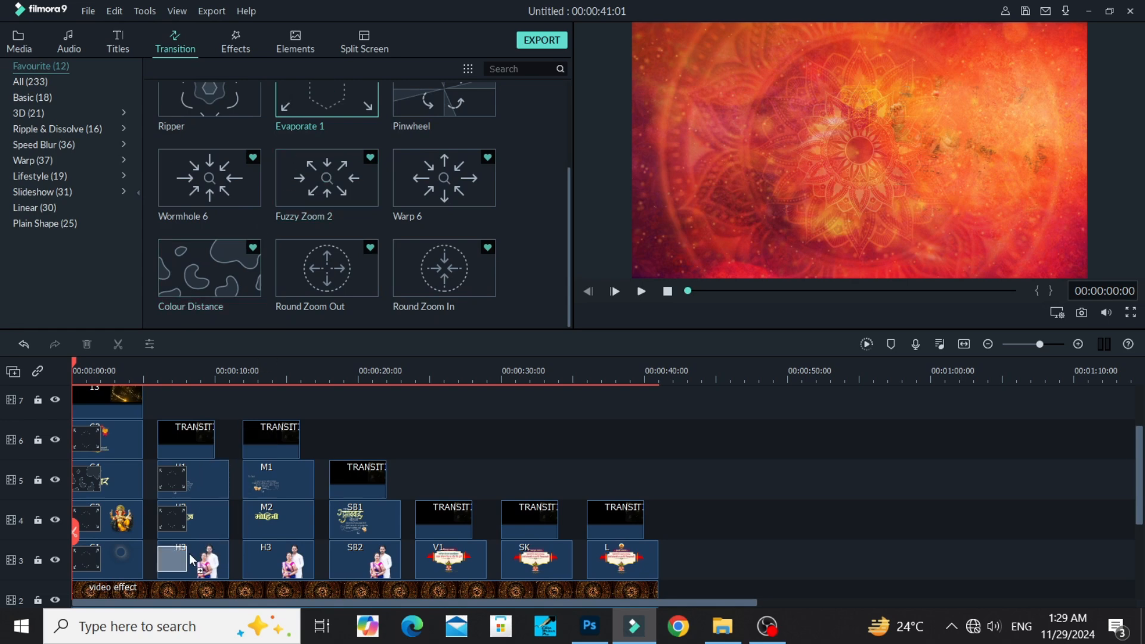
- Play back the H clips and apply the Evaporate 1 transition to the start of M1, M2 and the second H3 clip
click(641, 291)
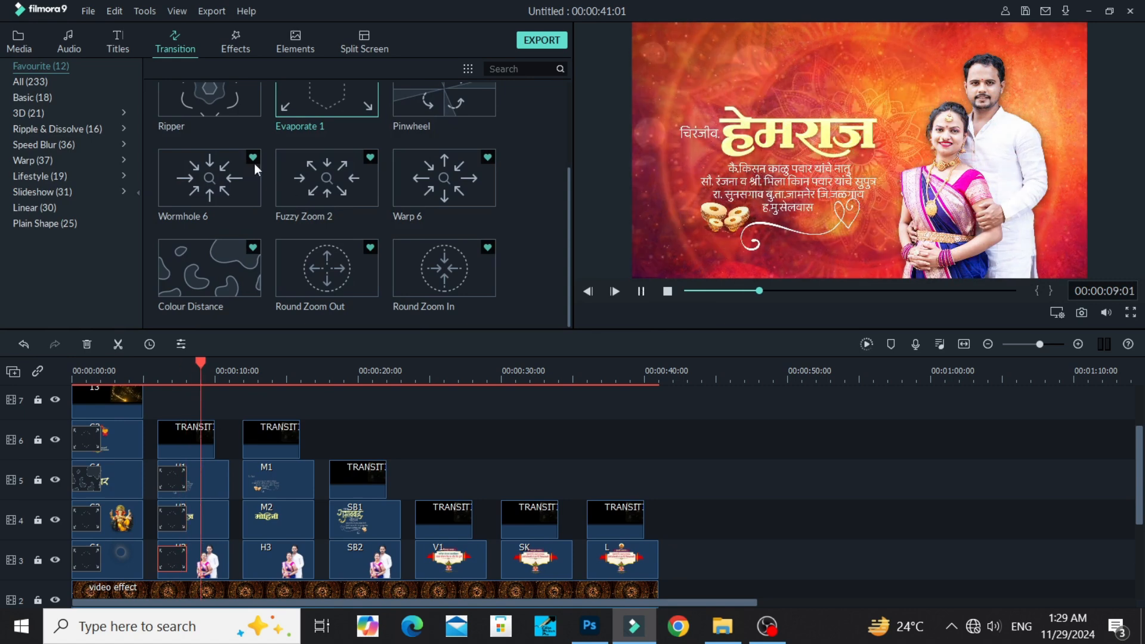
drag(296, 99, 258, 480)
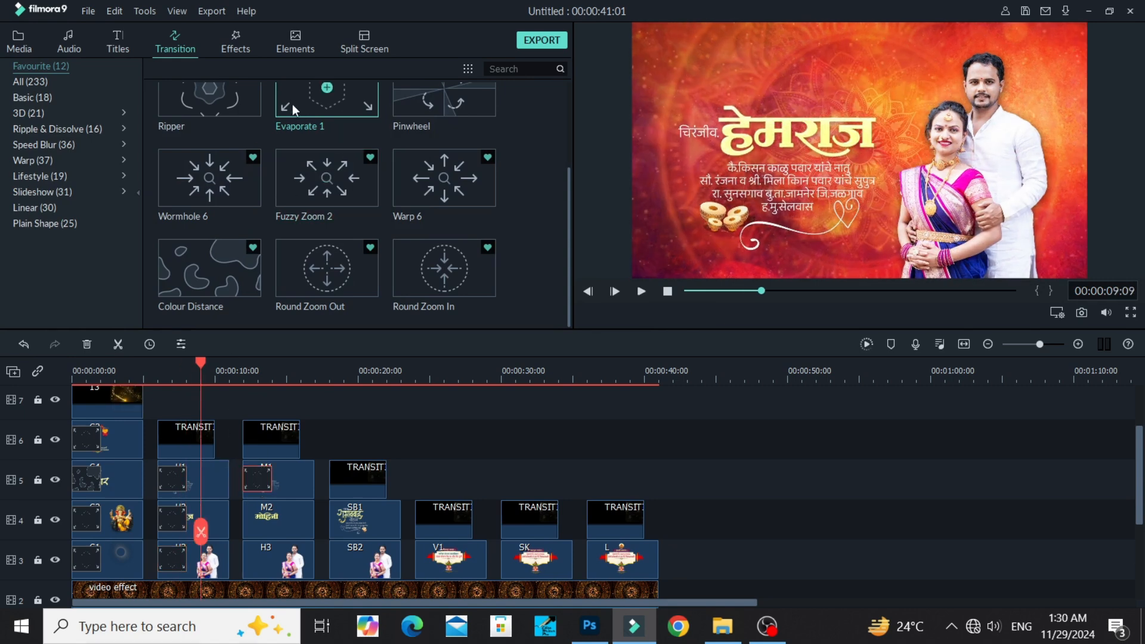
drag(292, 104, 257, 558)
- Preview the Round Zoom Out transition and play back the timeline through the start of the M clips to check their transitions
scroll(303, 303, up, 3)
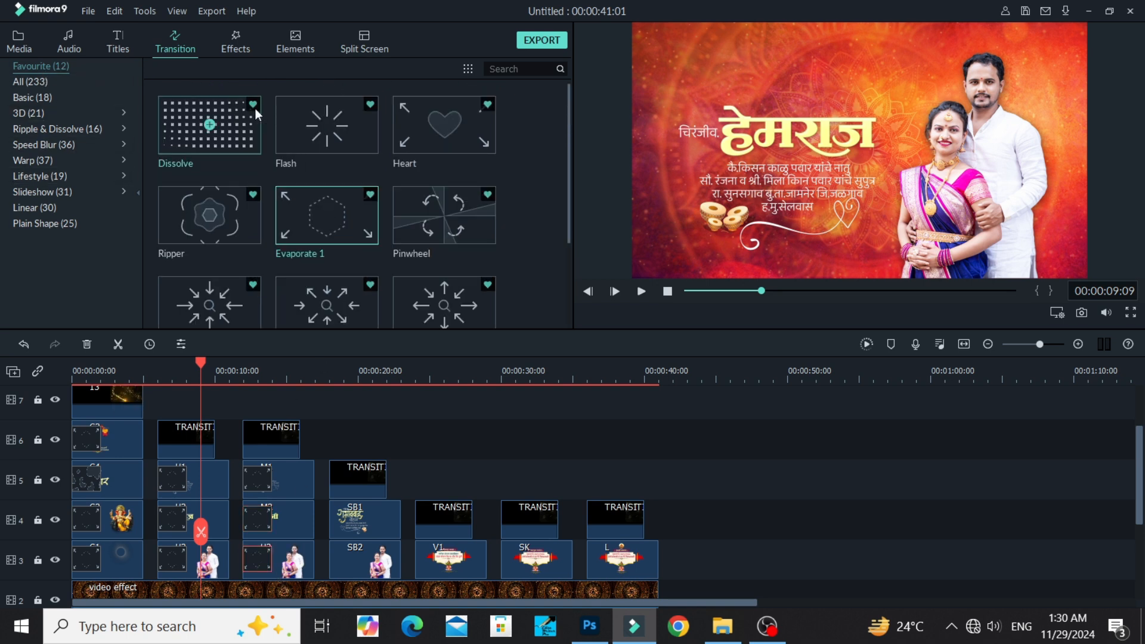
scroll(460, 179, down, 3)
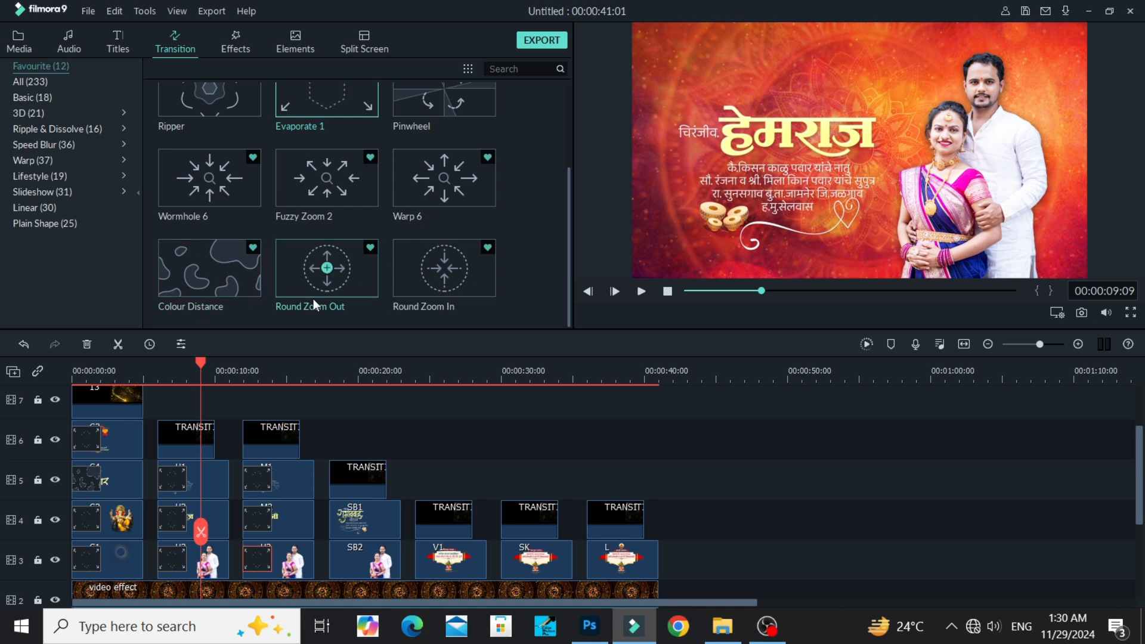
click(346, 282)
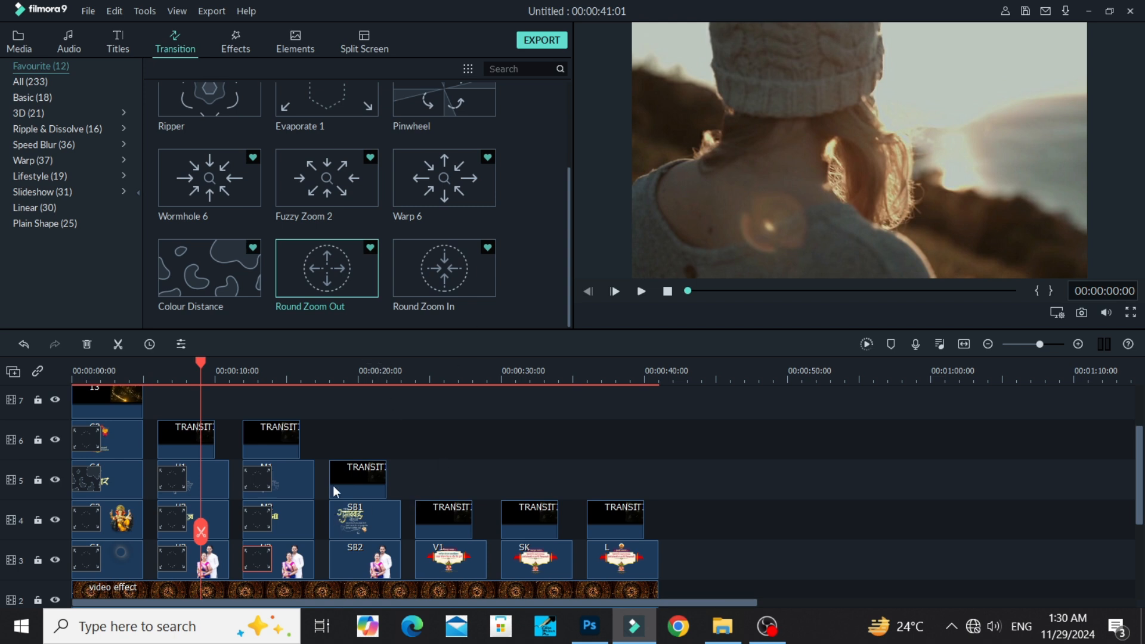
click(370, 525)
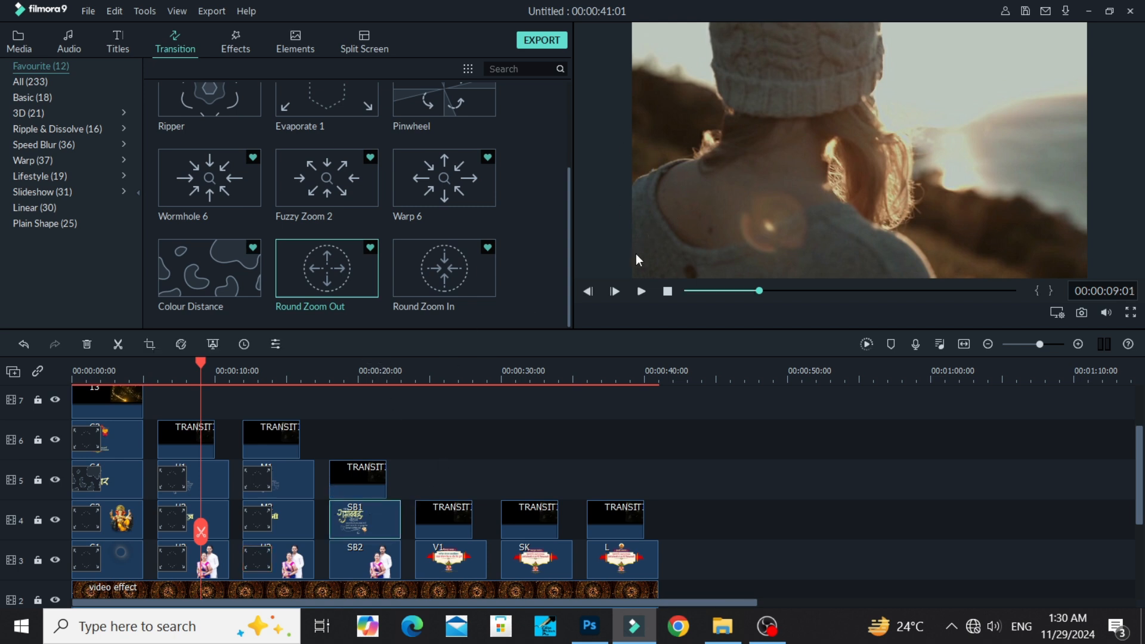
click(642, 292)
click(20, 45)
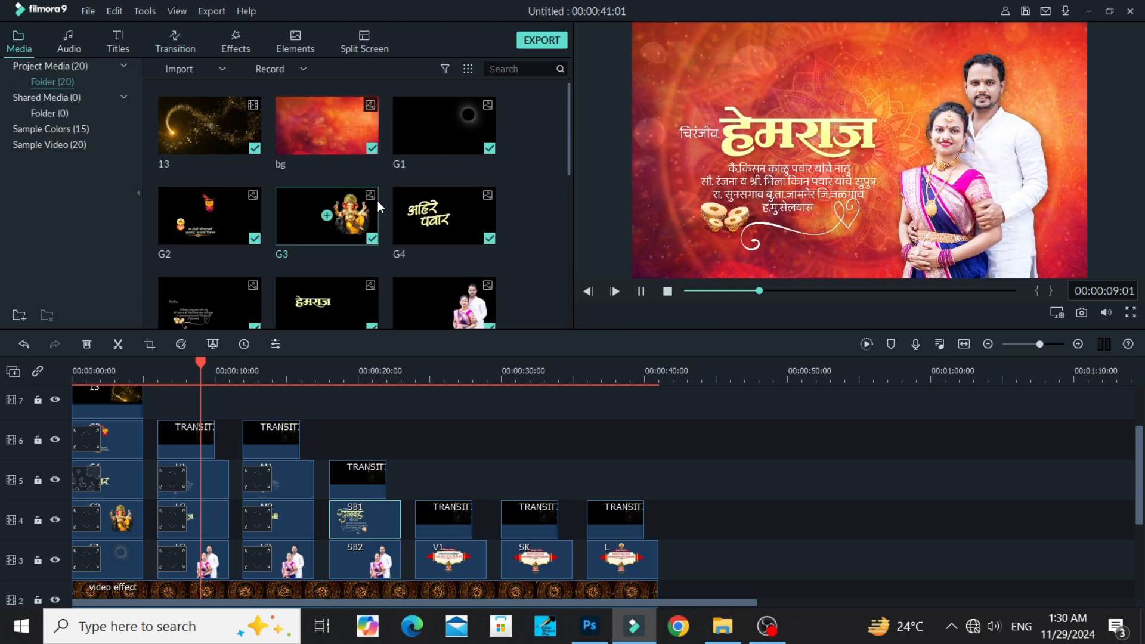
click(175, 43)
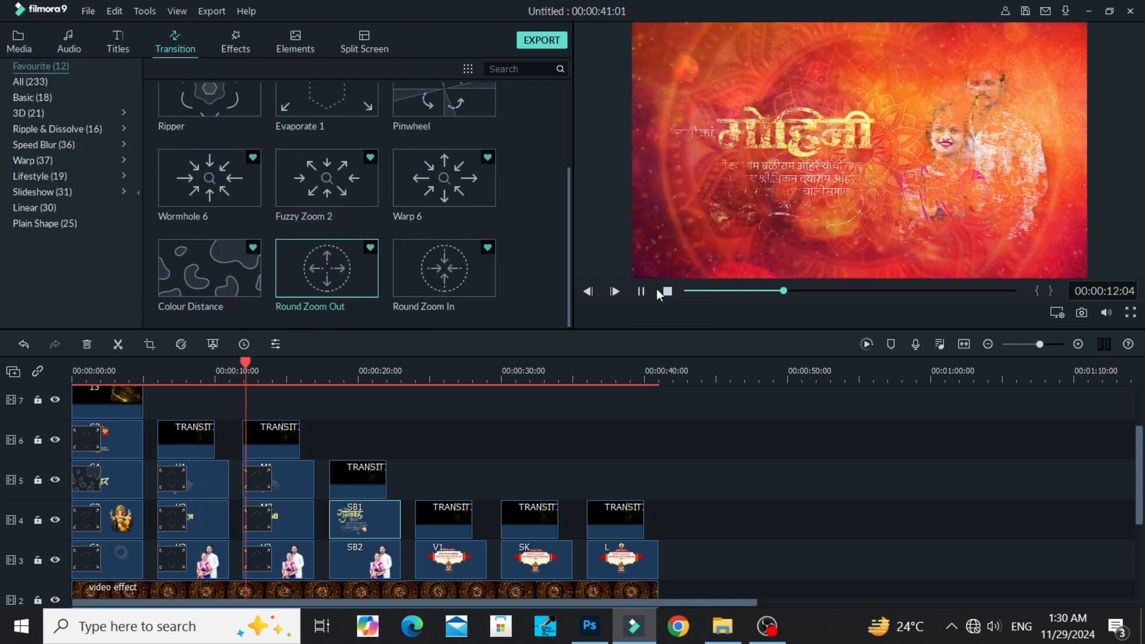
key(space)
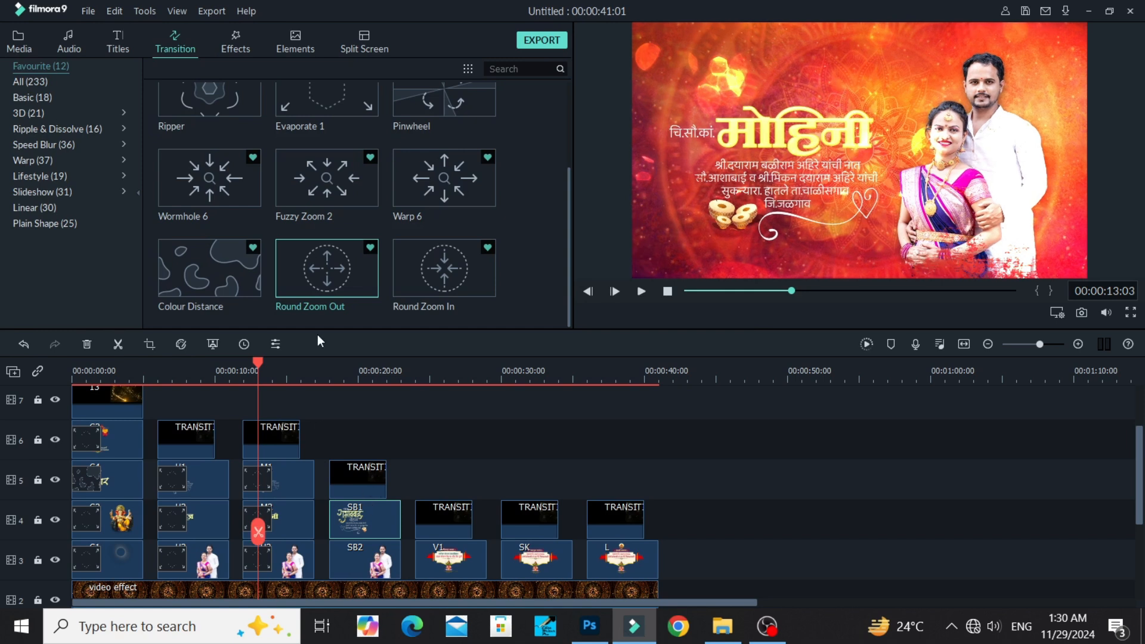
- Apply the Colour Distance transition to the start of SB1 and Evaporate 1 to the start of SB2
drag(248, 279, 365, 517)
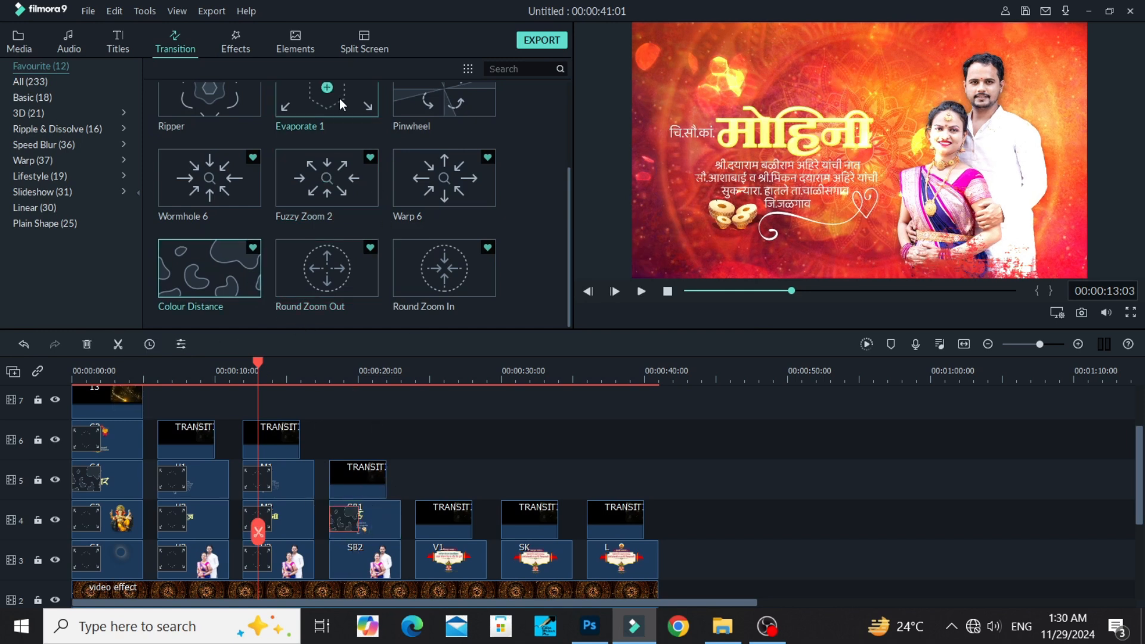
drag(327, 102, 356, 545)
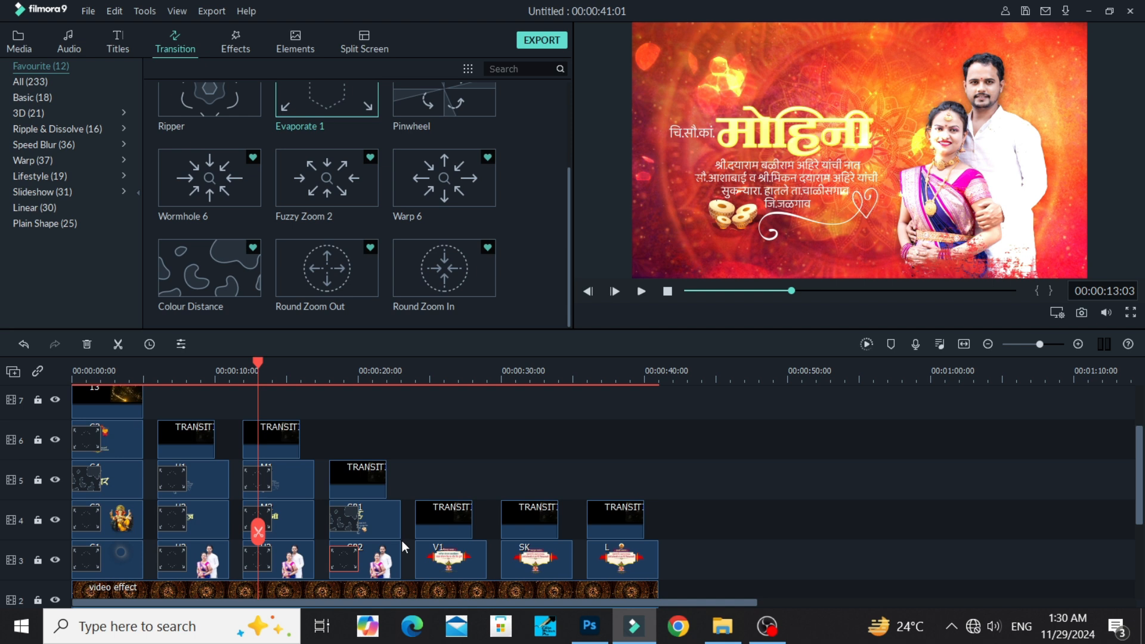
- Move the playhead onto the V1 clip and open that clip's motion presets
drag(258, 533, 421, 545)
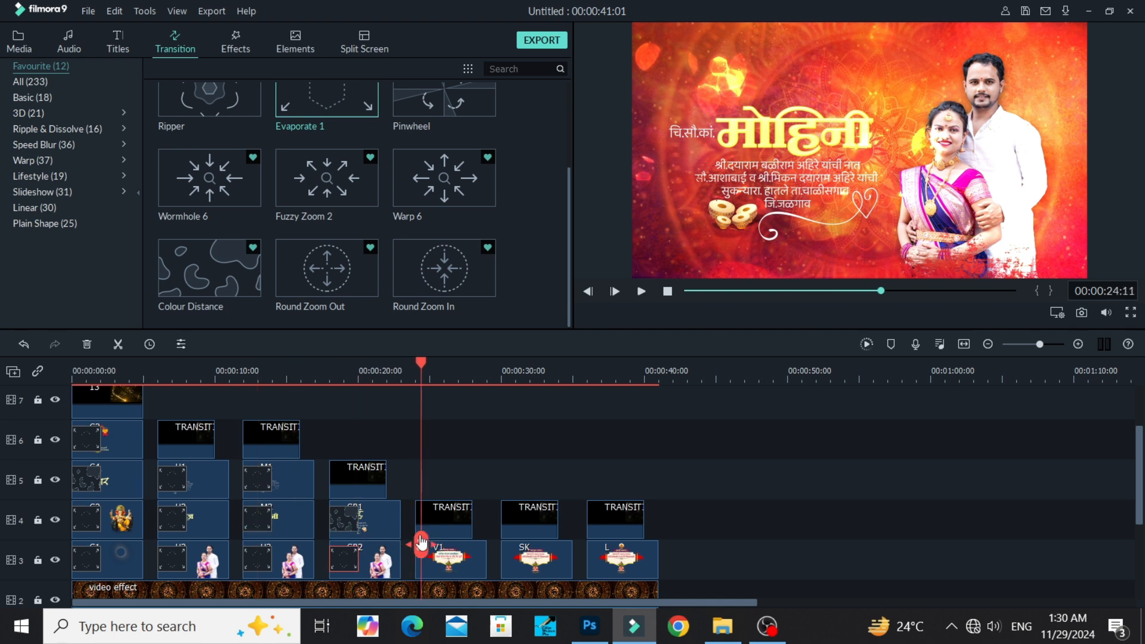
double_click(471, 558)
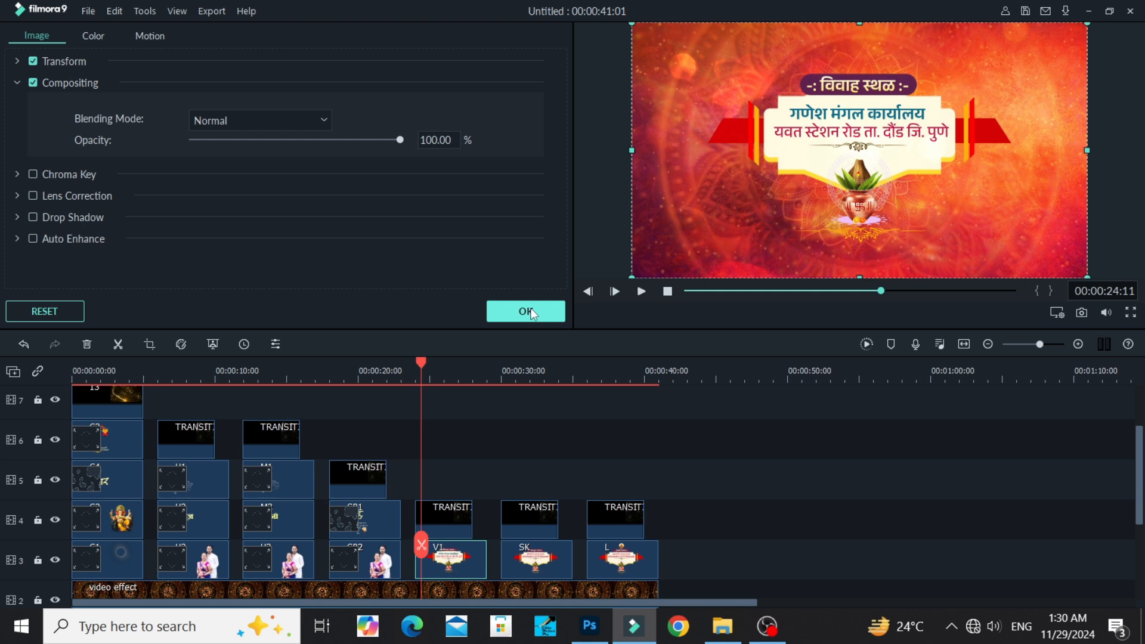
click(530, 309)
double_click(450, 554)
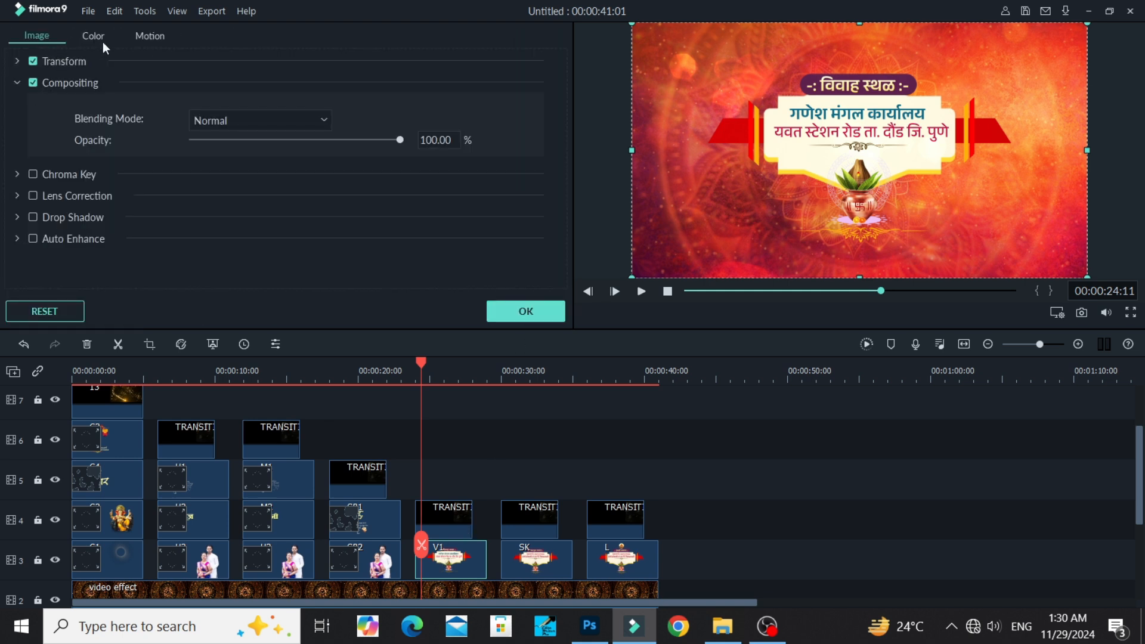
click(15, 84)
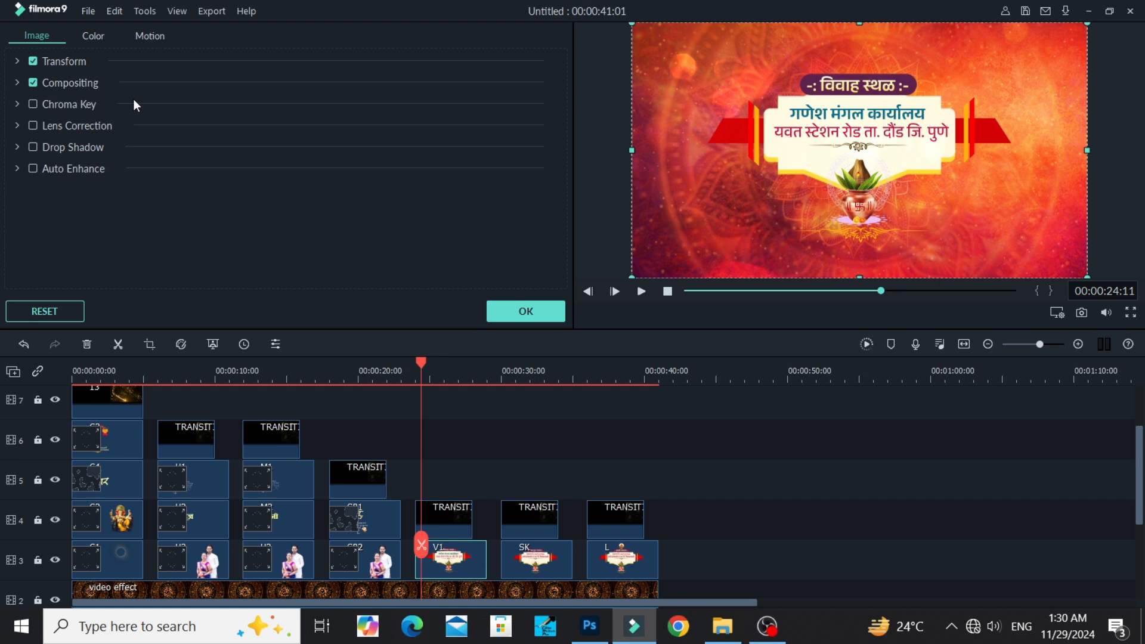
click(150, 37)
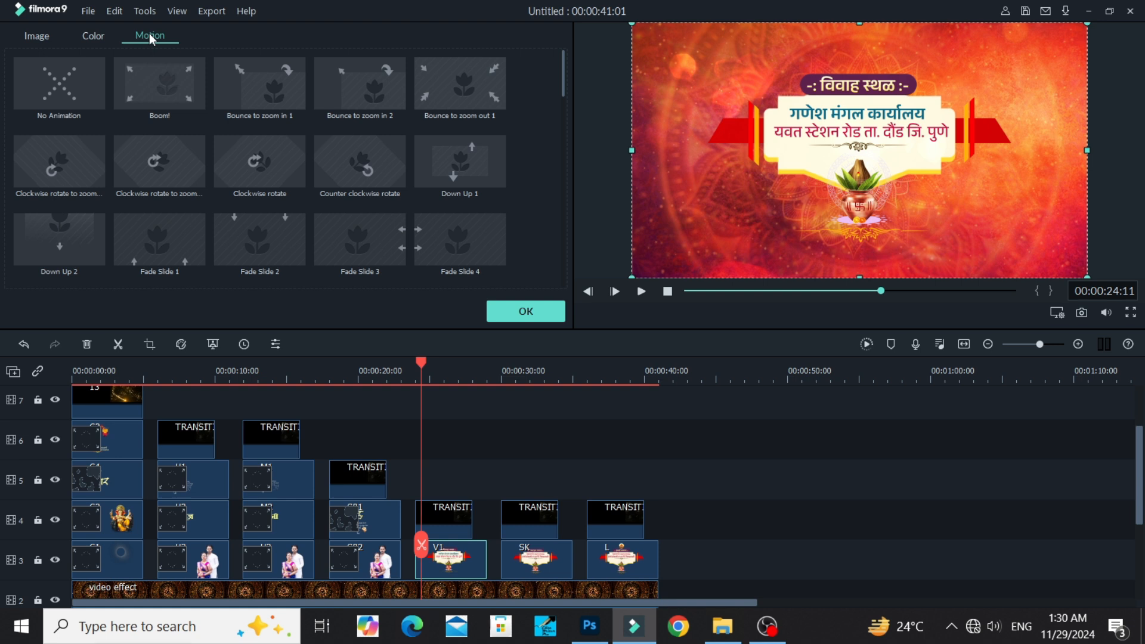
- Browse the motion presets for the V1 clip and preview Down Up 1, Wham! and No Animation
mouse_move(266, 121)
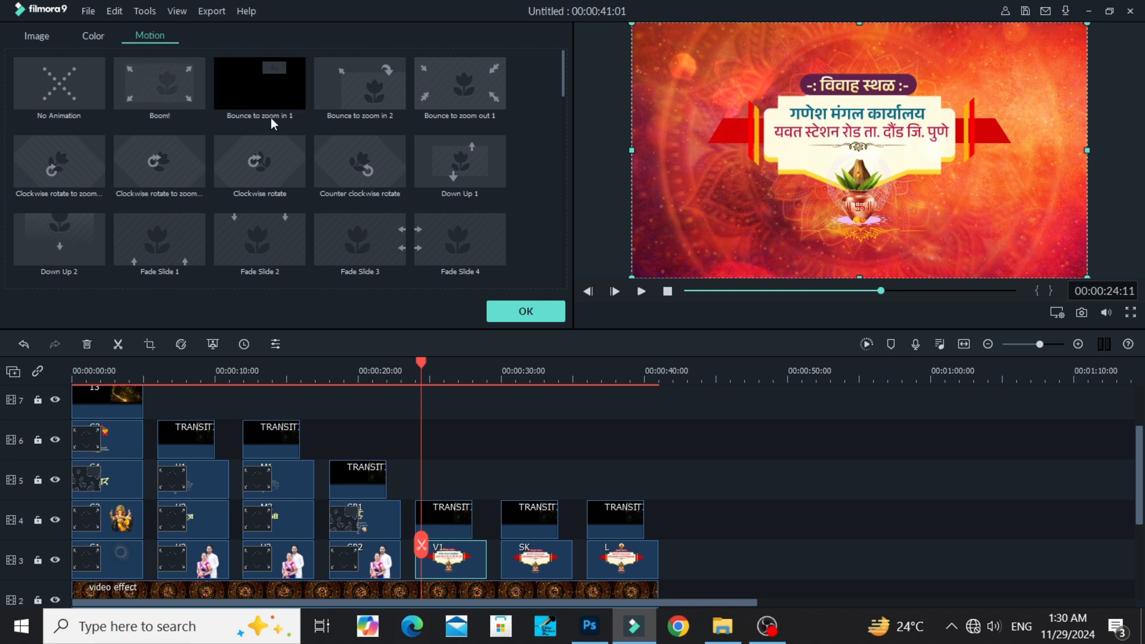
mouse_move(334, 124)
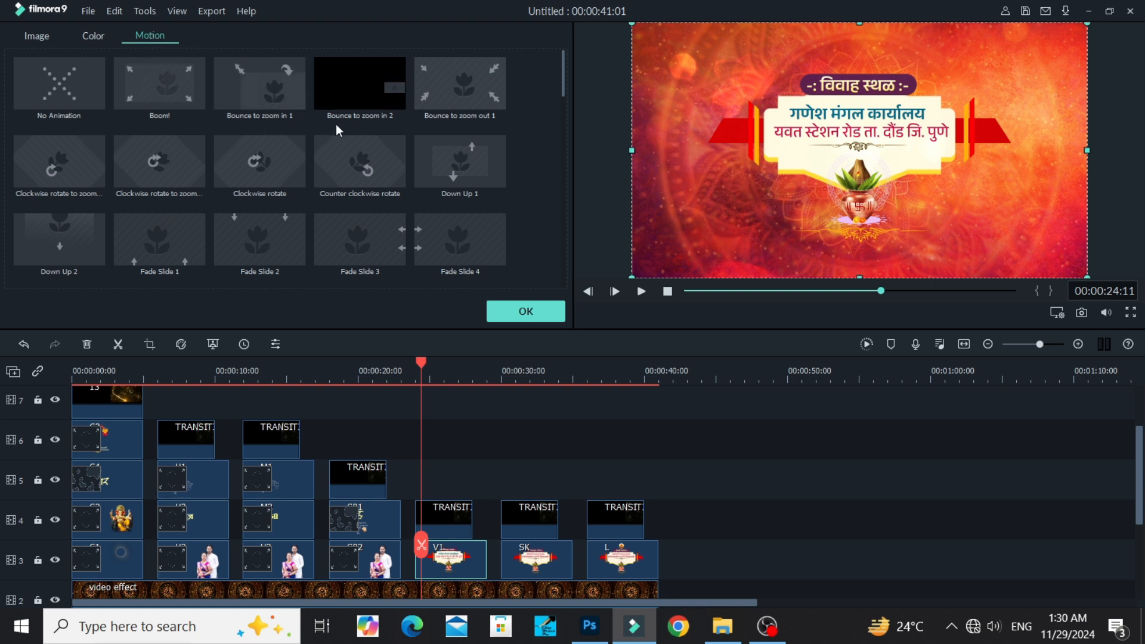
scroll(339, 130, down, 5)
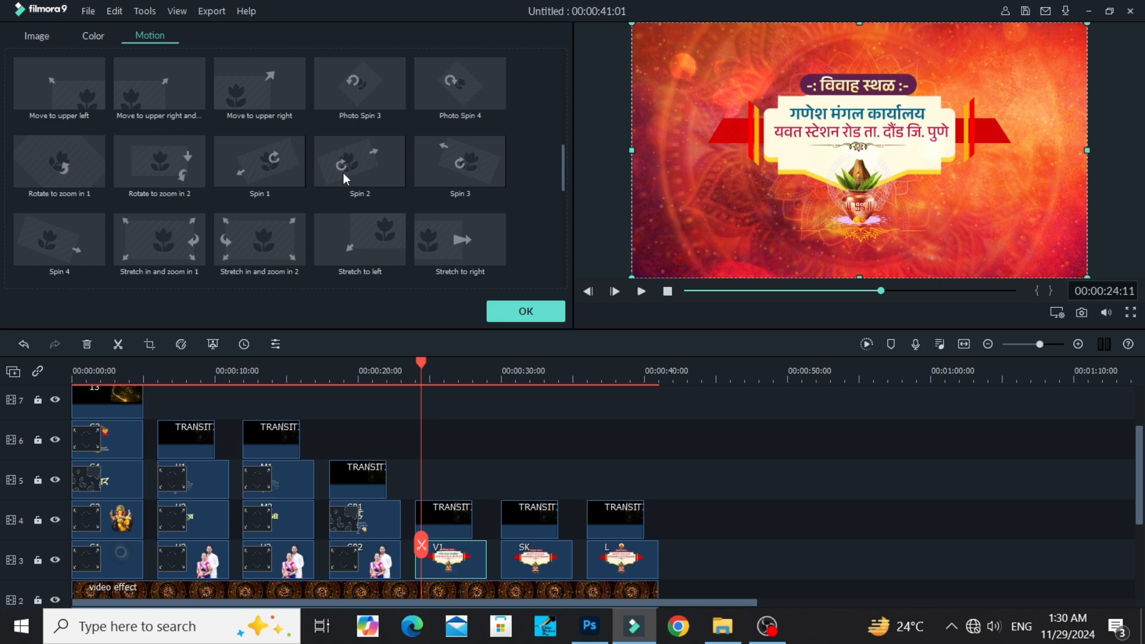
scroll(350, 177, up, 6)
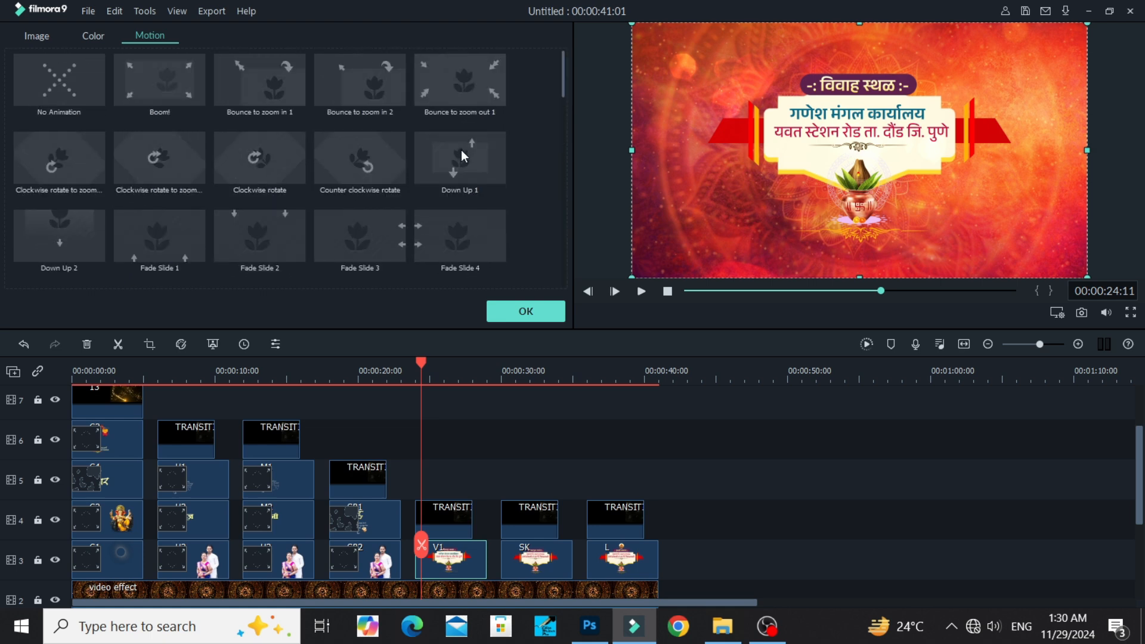
click(482, 164)
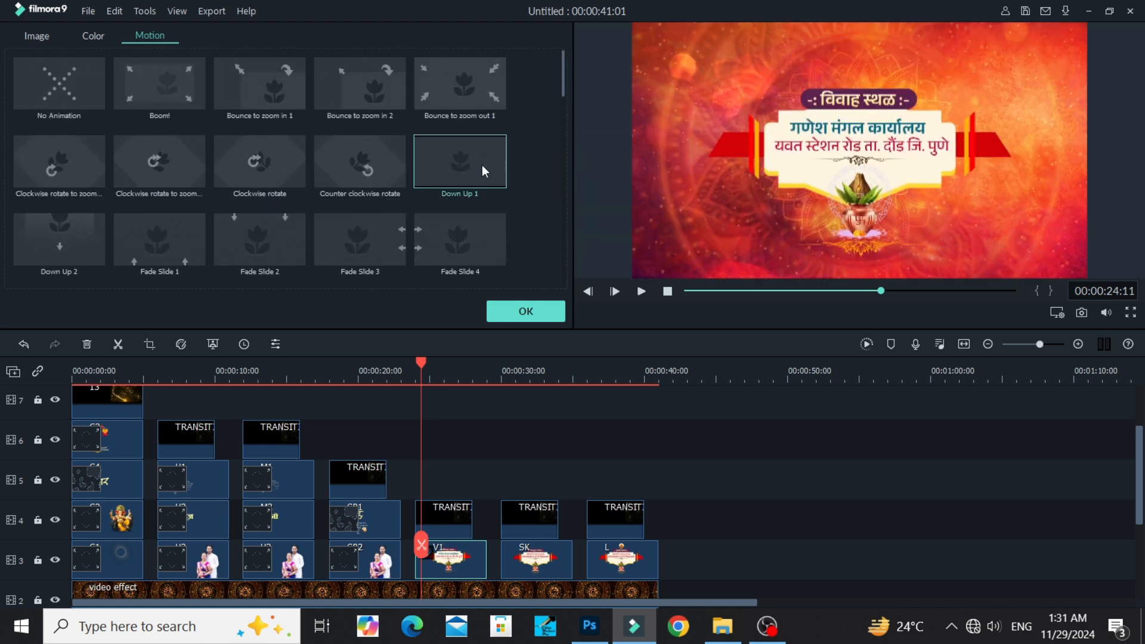
scroll(181, 171, down, 5)
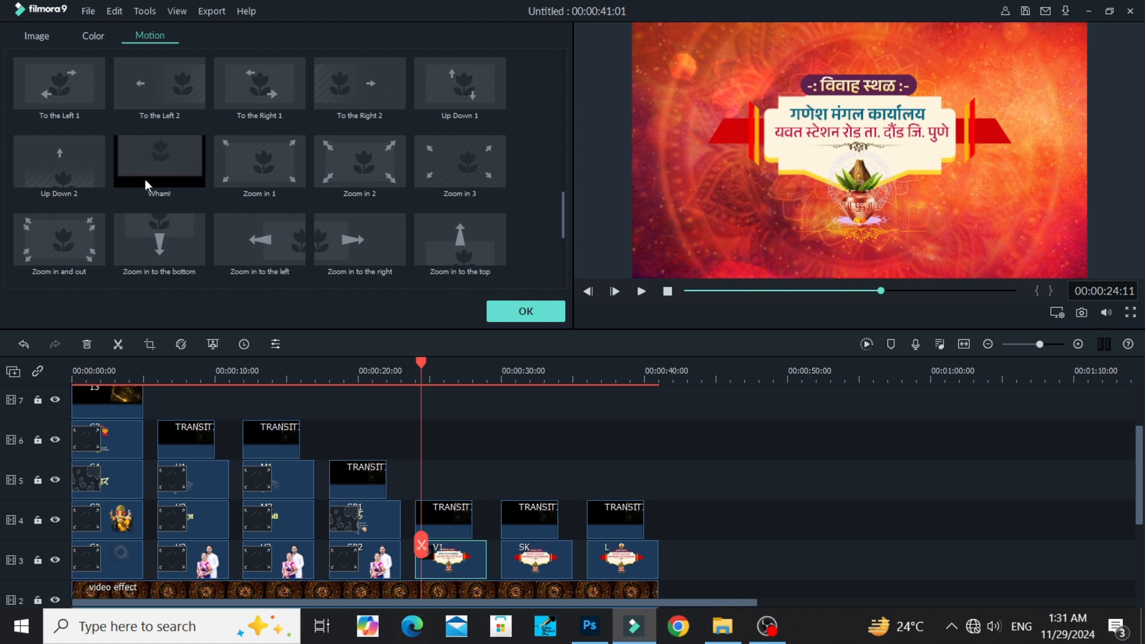
click(188, 175)
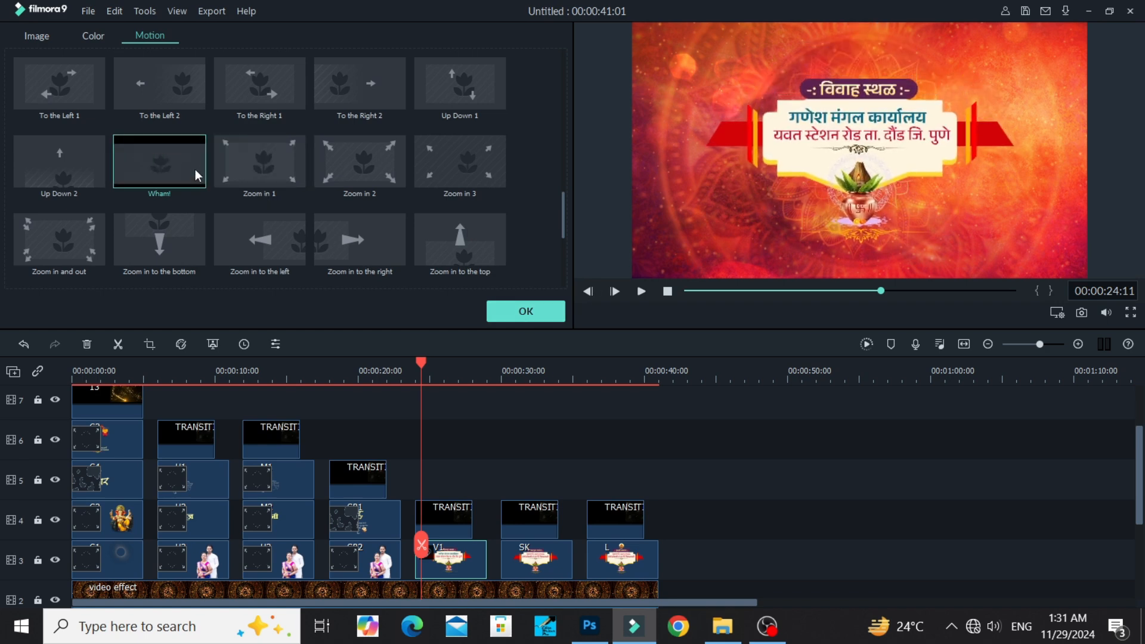
scroll(220, 192, up, 5)
scroll(217, 192, down, 5)
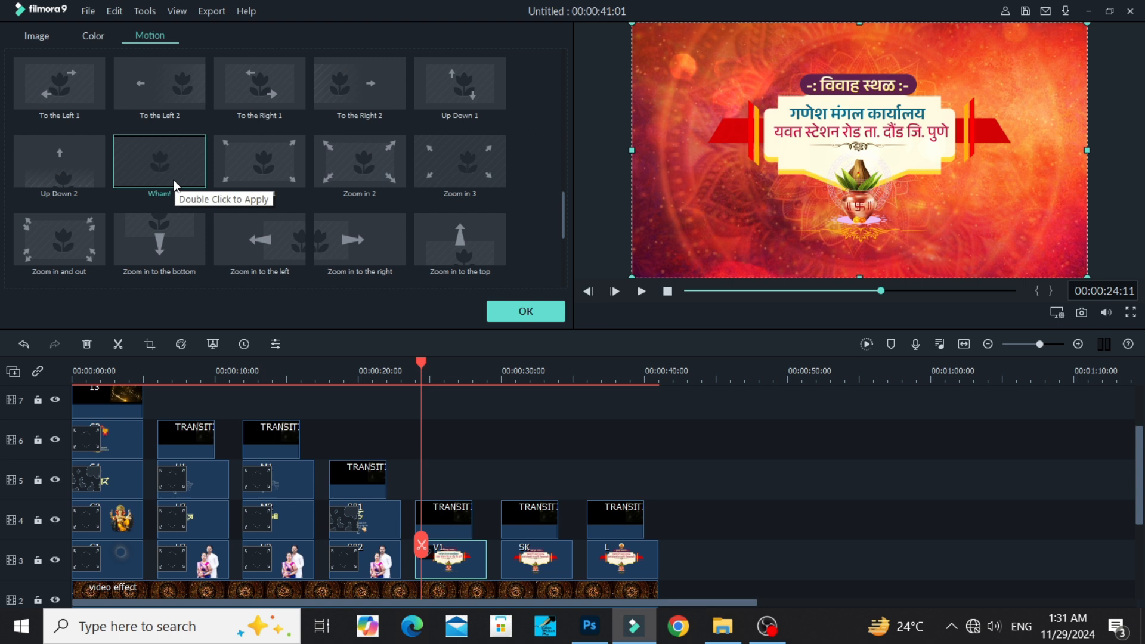
scroll(161, 173, up, 5)
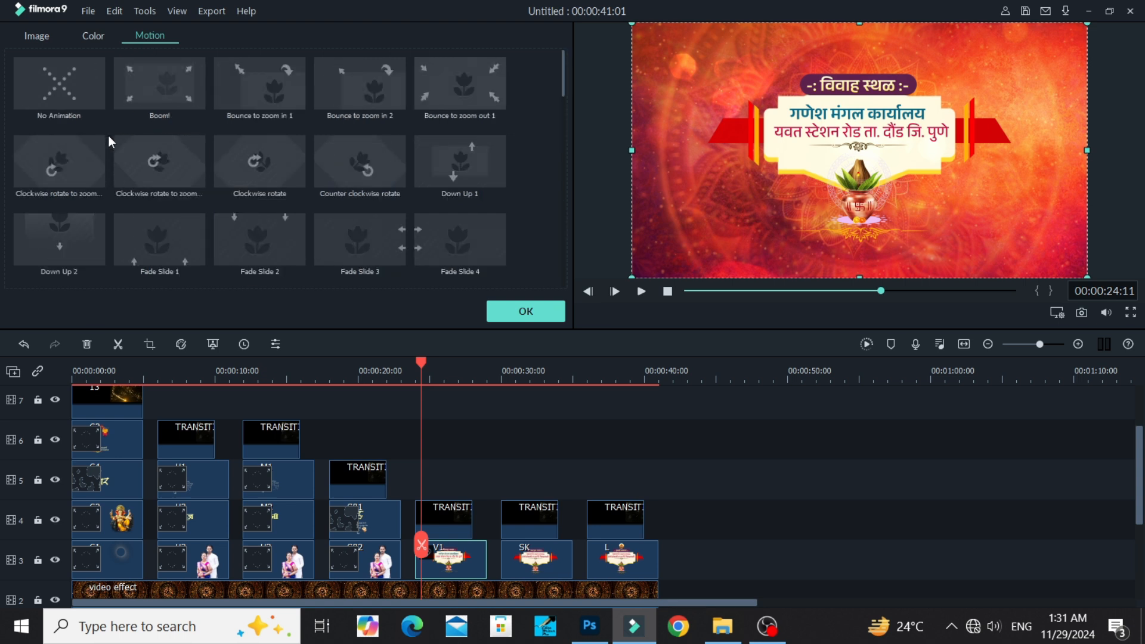
click(75, 86)
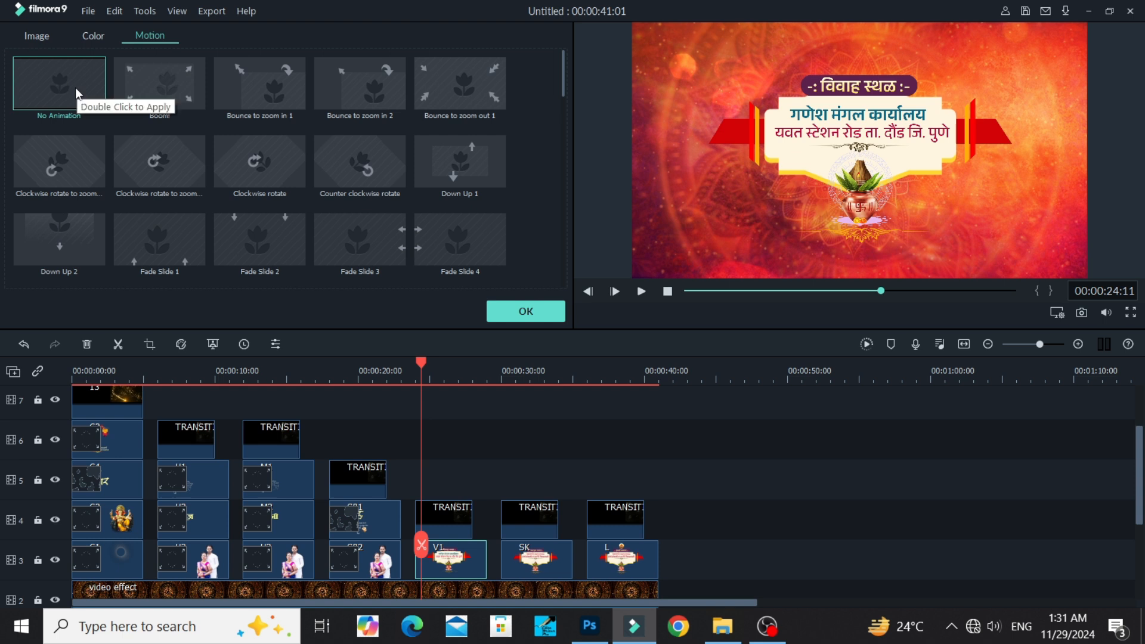
- Apply the Wham! motion preset to the V1 clip and close its settings
scroll(128, 120, down, 10)
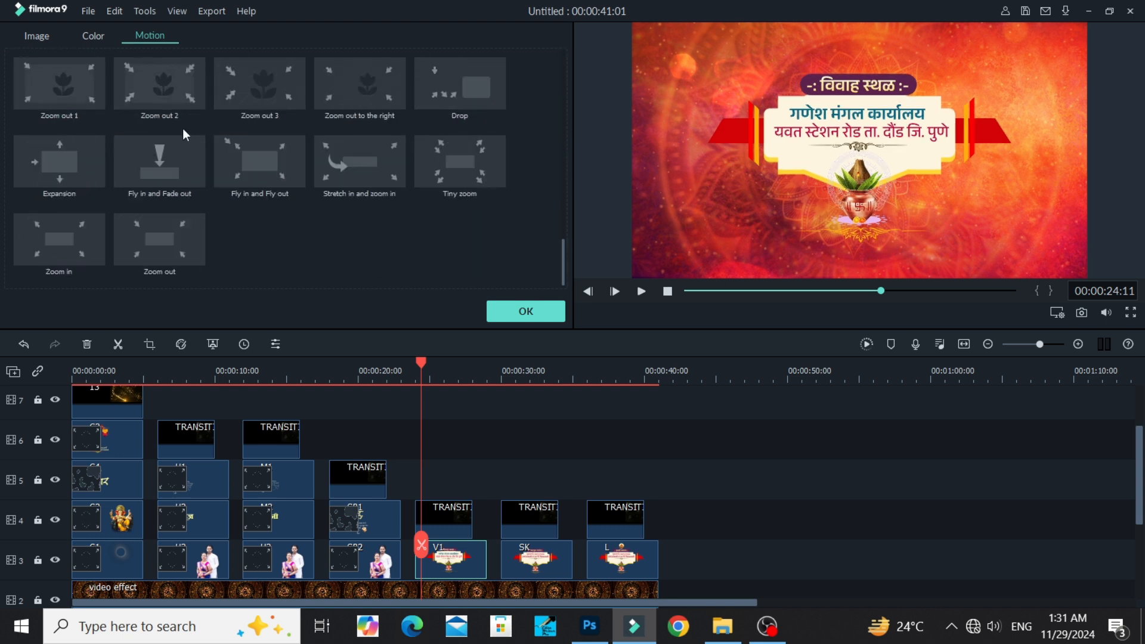
scroll(134, 131, up, 3)
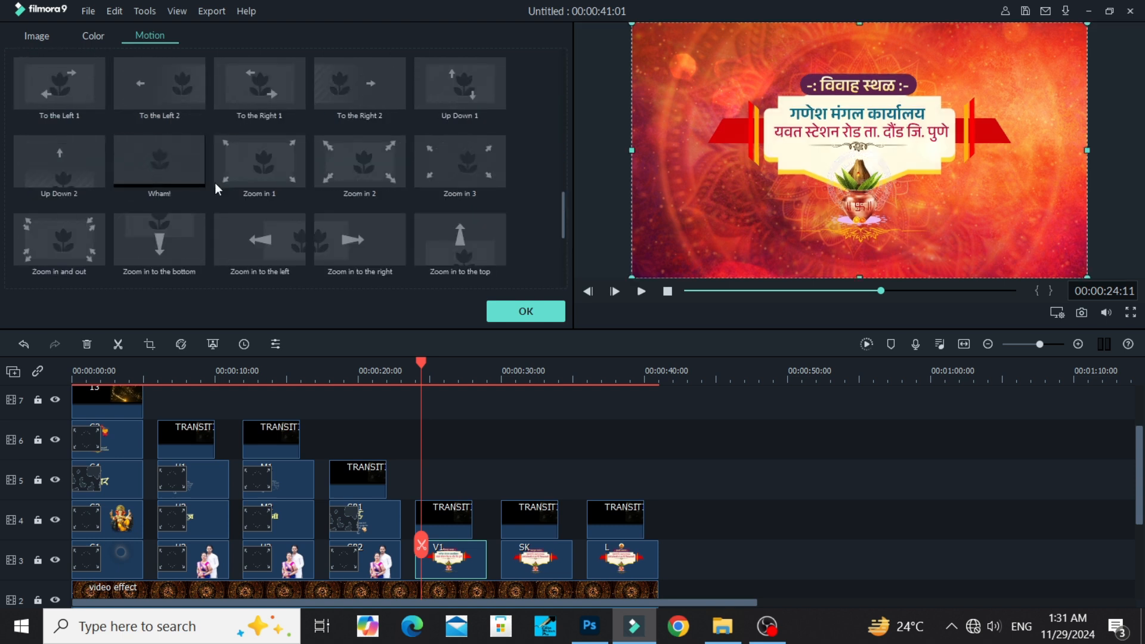
click(540, 309)
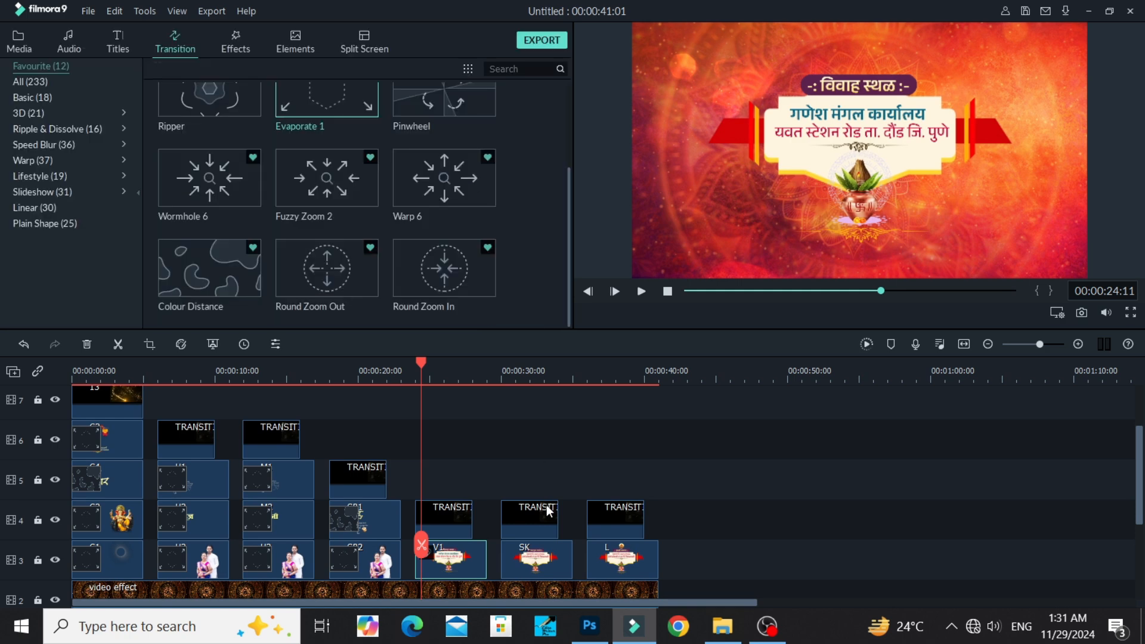
- Apply the Wham! motion preset to the SK clip and the L clip
click(552, 556)
double_click(546, 560)
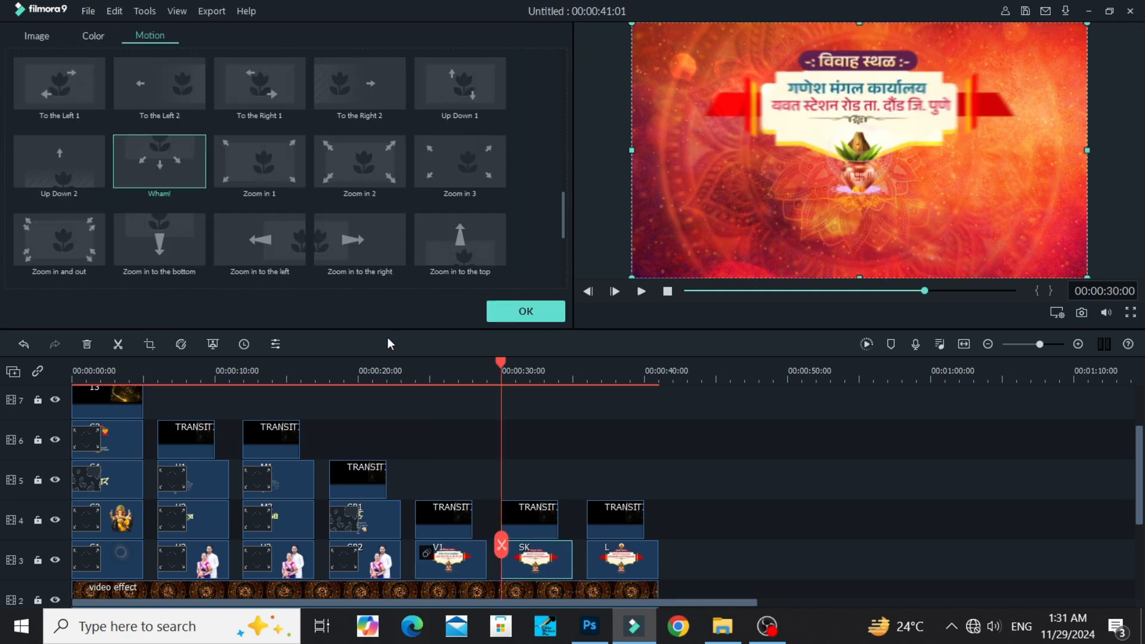
click(549, 319)
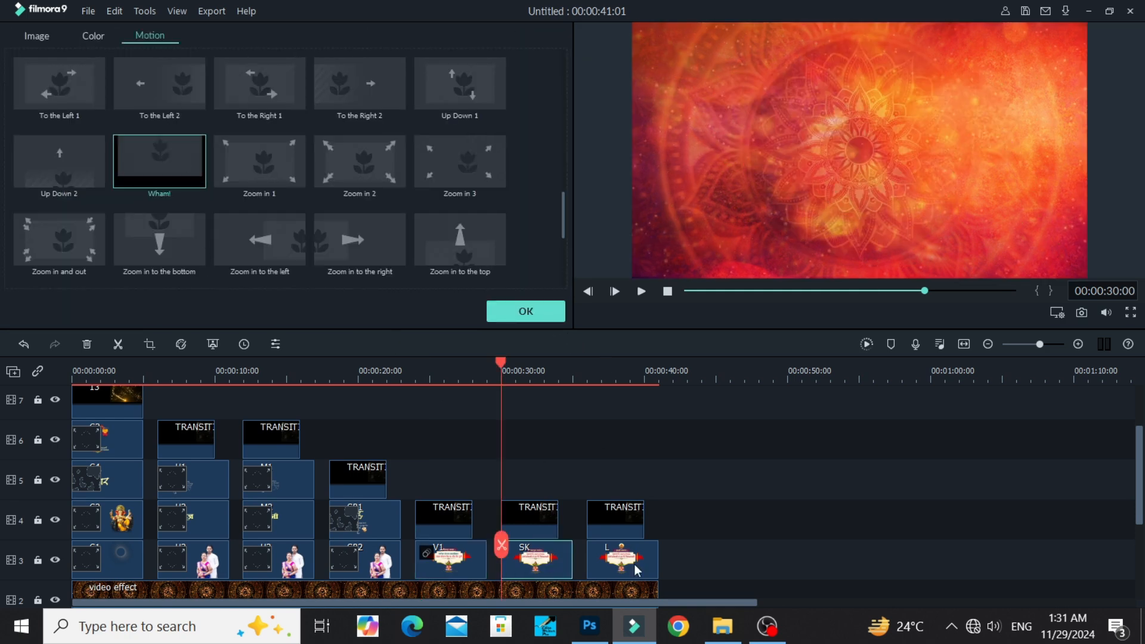
double_click(612, 562)
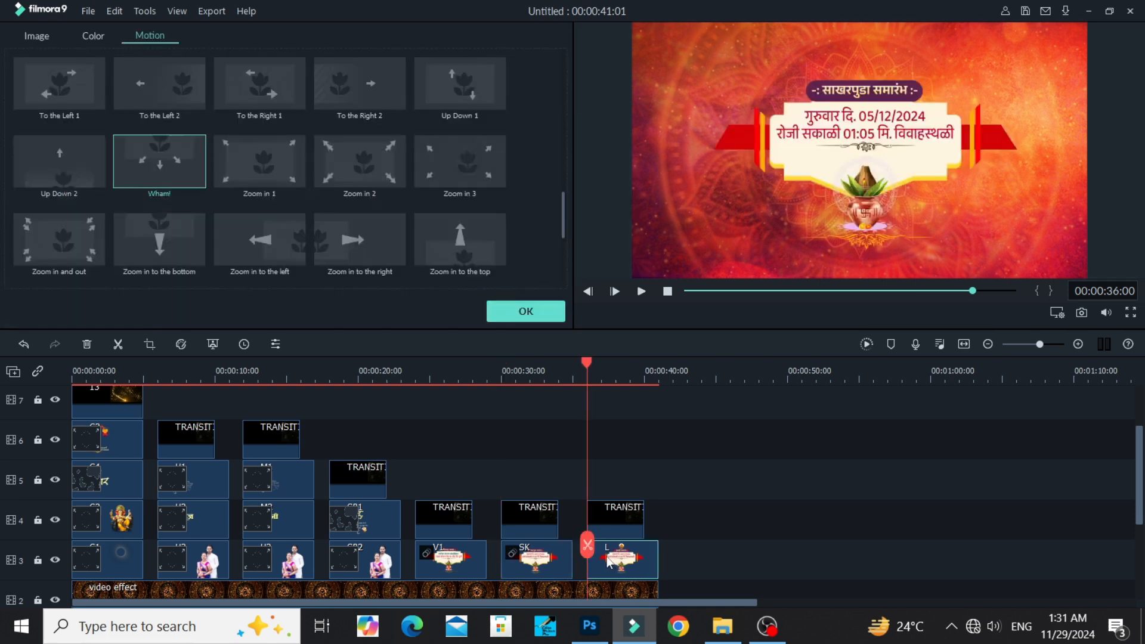
click(162, 166)
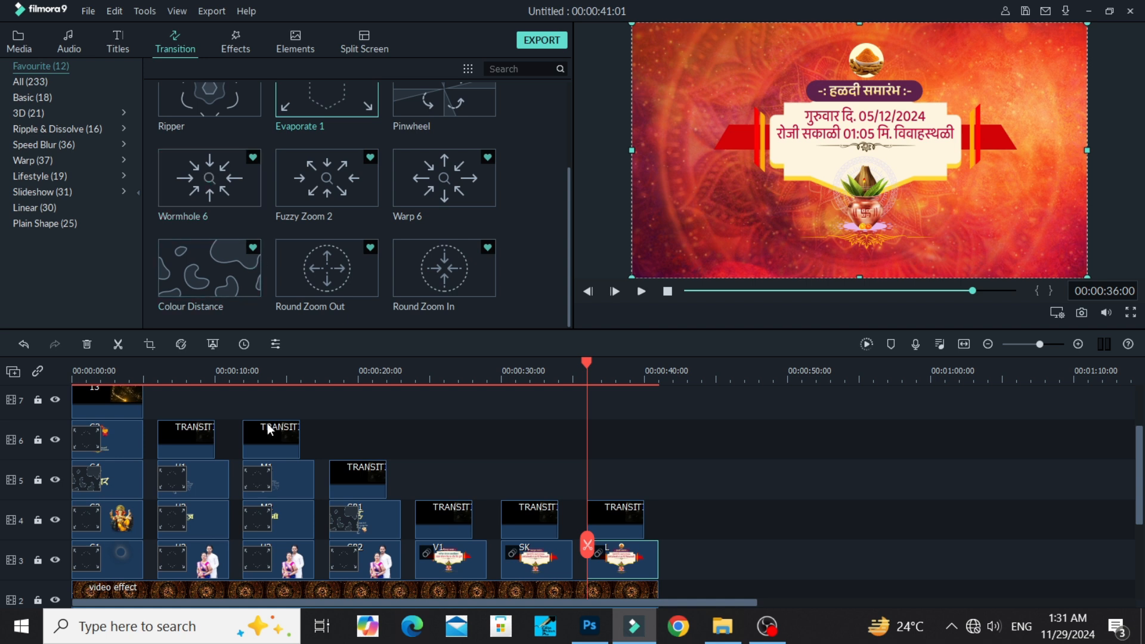
- Apply the Dissolve transition to the end of the G2, G4, G3 and G1 clips
scroll(175, 213, up, 2)
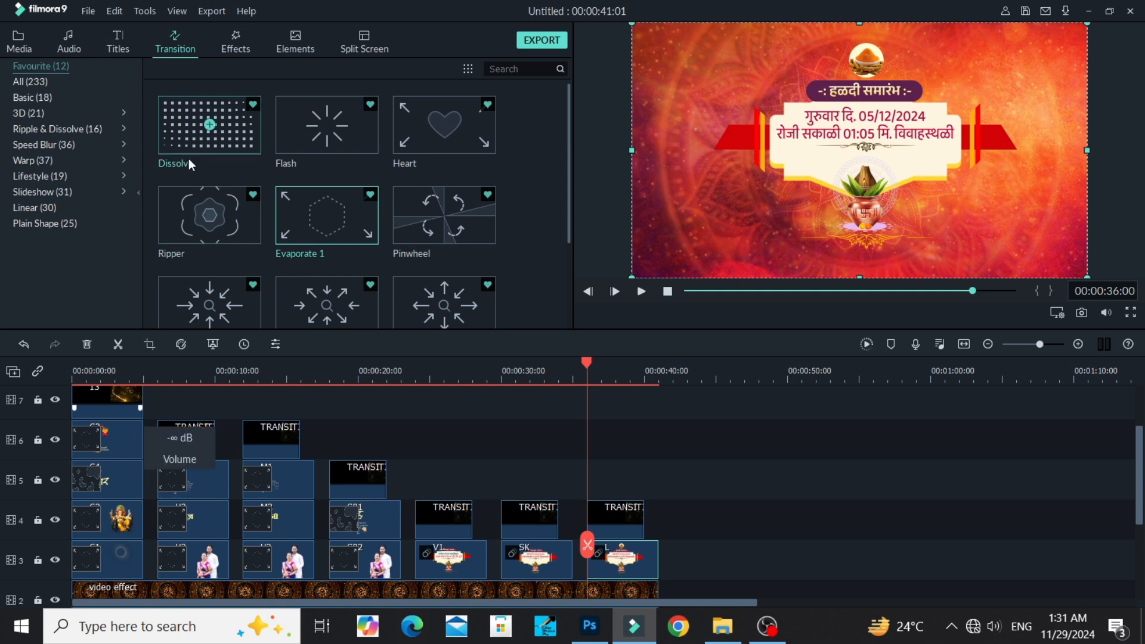
drag(181, 138, 127, 441)
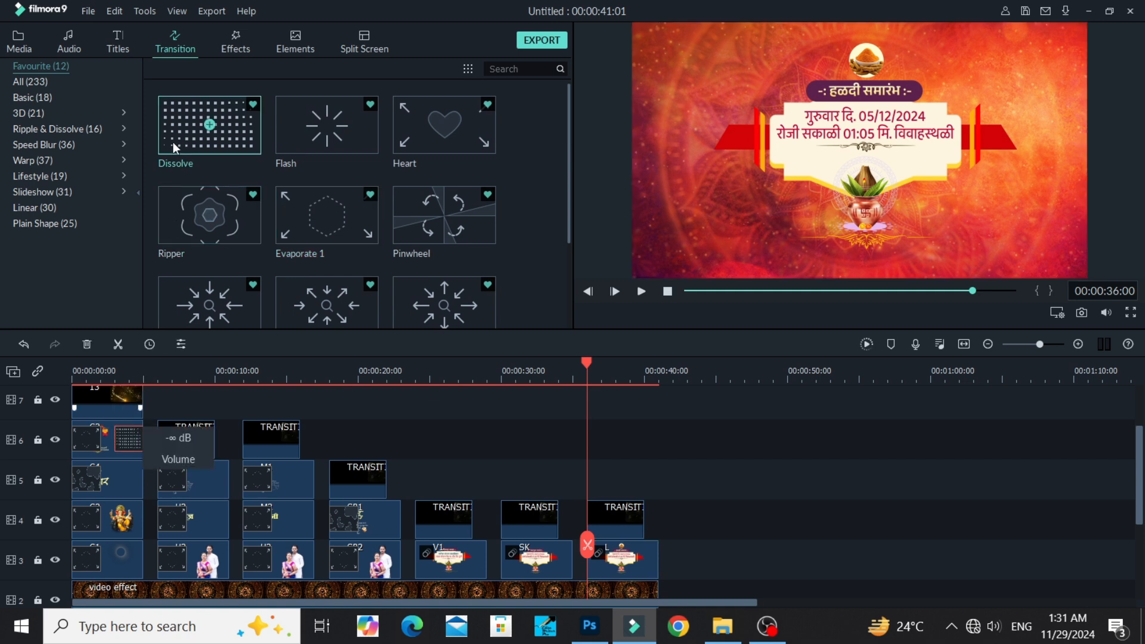
drag(173, 142, 137, 498)
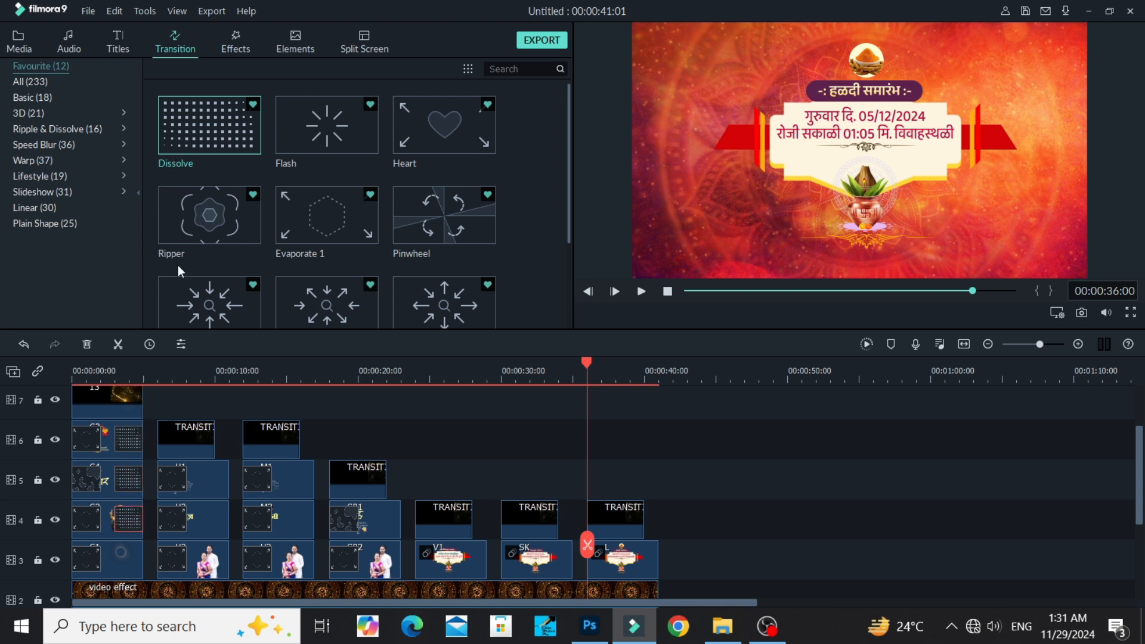
drag(209, 125, 130, 517)
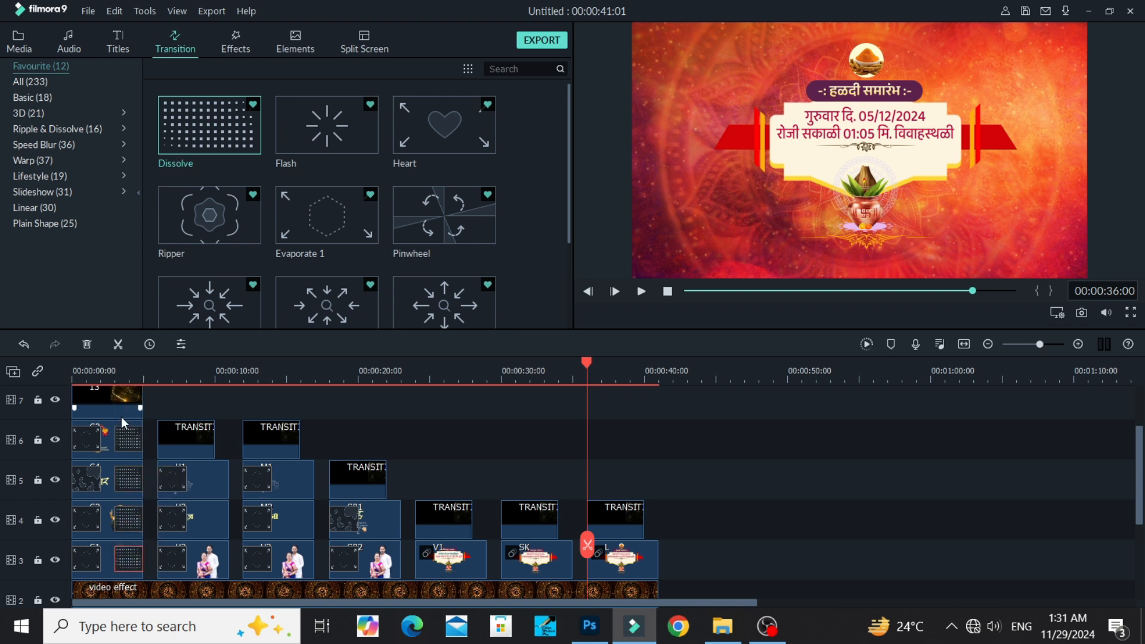
- Shorten the closing Dissolve transitions on the G2, G4, G3 and G1 clips to about one second
click(128, 441)
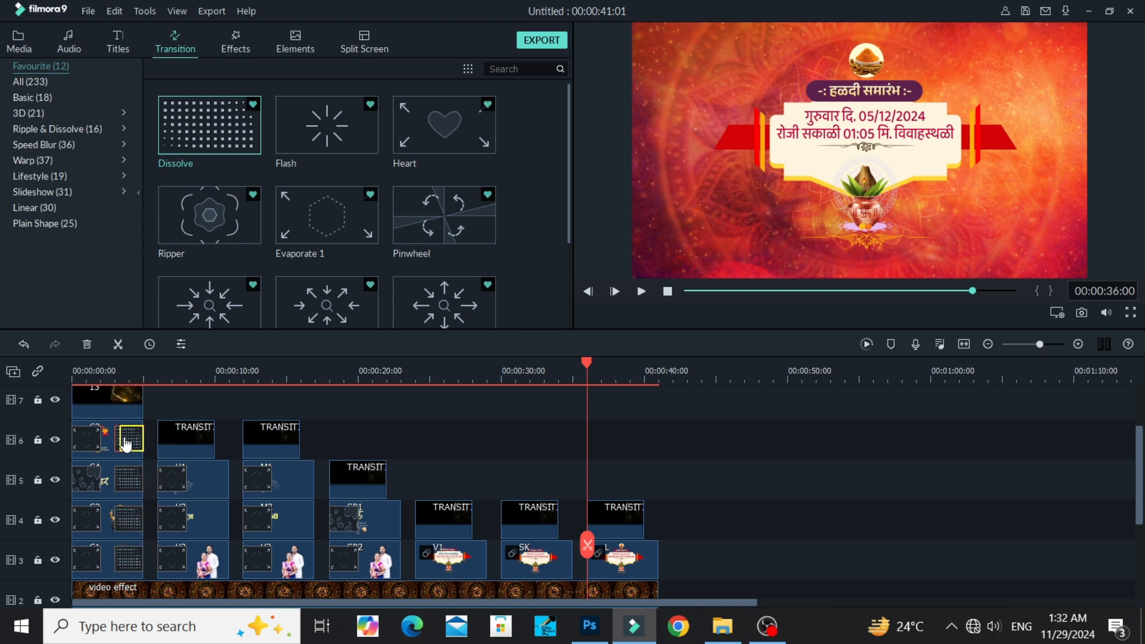
click(130, 475)
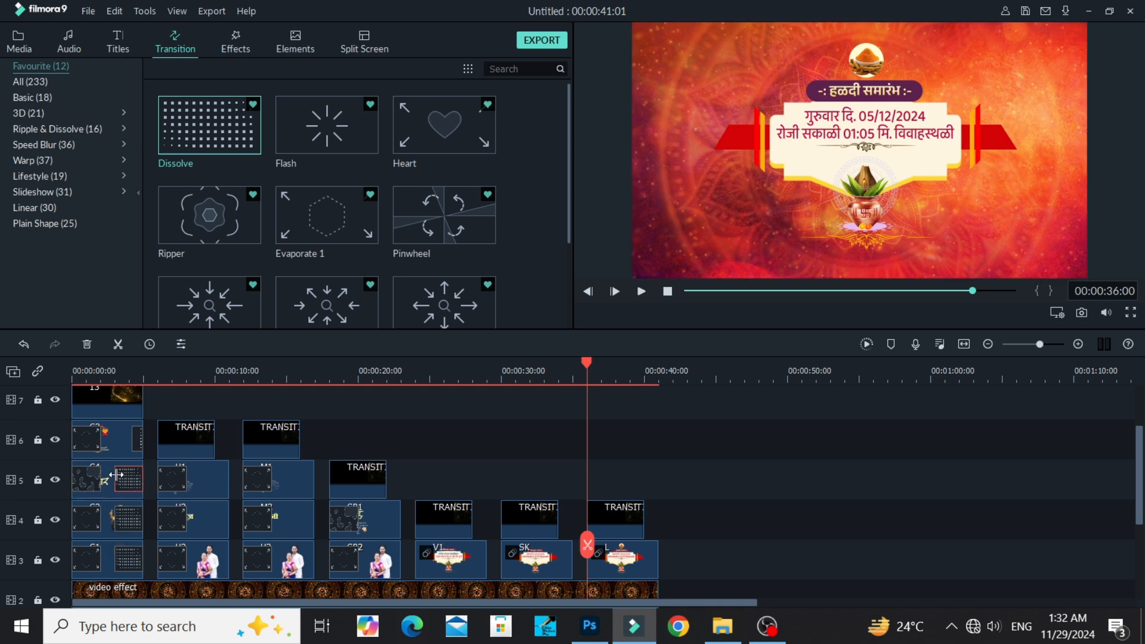
drag(116, 475, 130, 511)
click(117, 512)
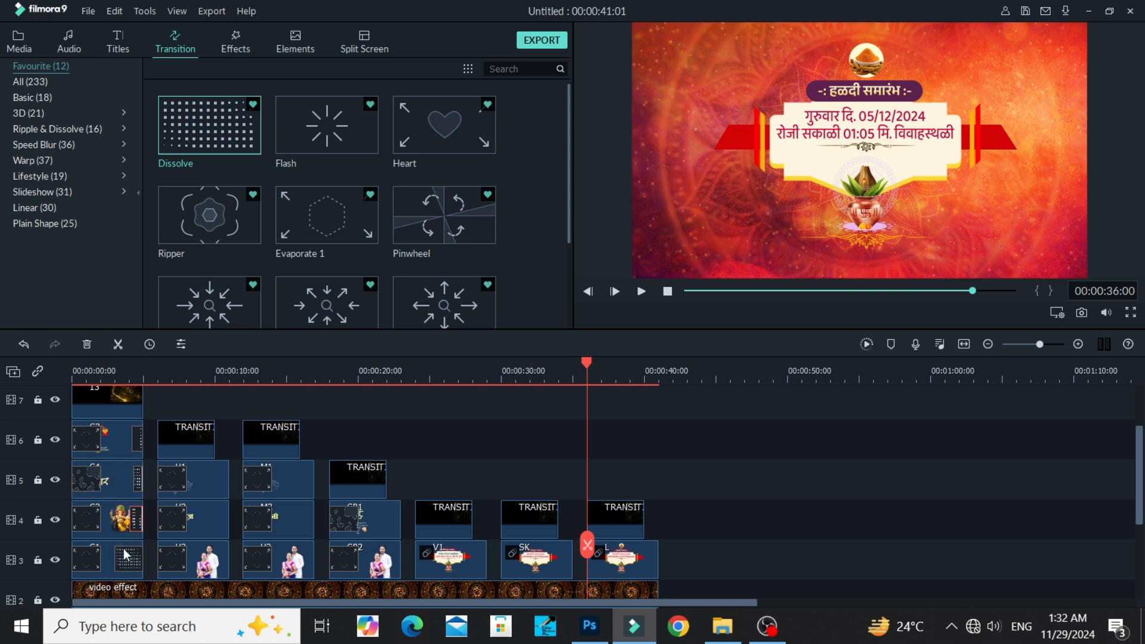
click(119, 556)
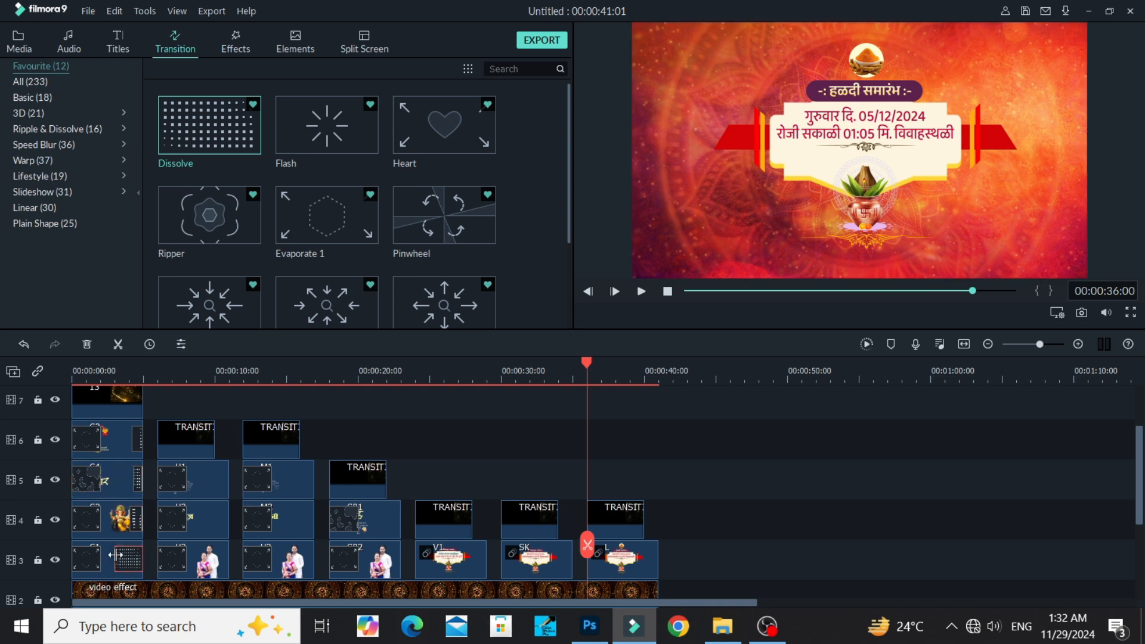
drag(115, 555, 132, 555)
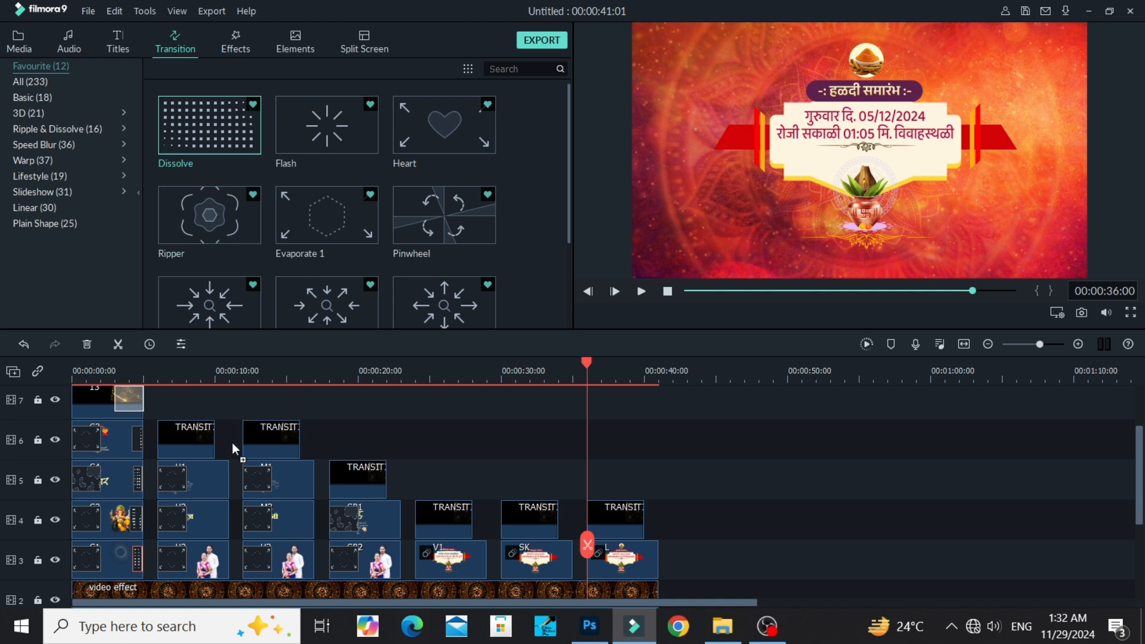
- Apply the Dissolve transition to the ends of the clips on tracks 5, 4 and 3 in the second and third clip groups
drag(233, 448, 232, 467)
drag(245, 156, 224, 499)
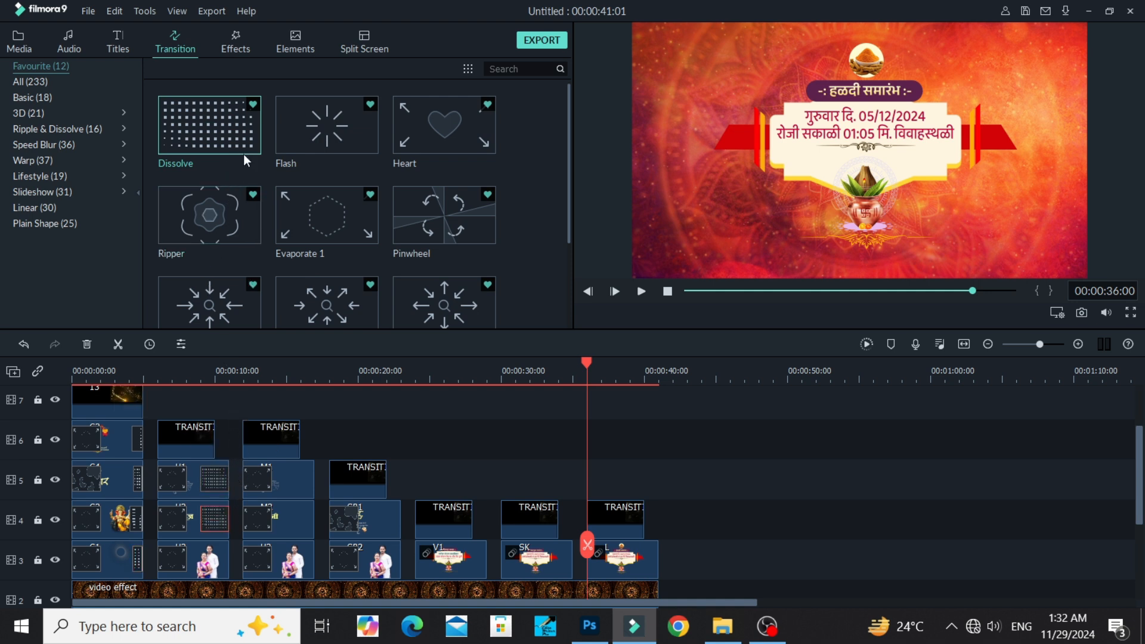
drag(245, 160, 220, 556)
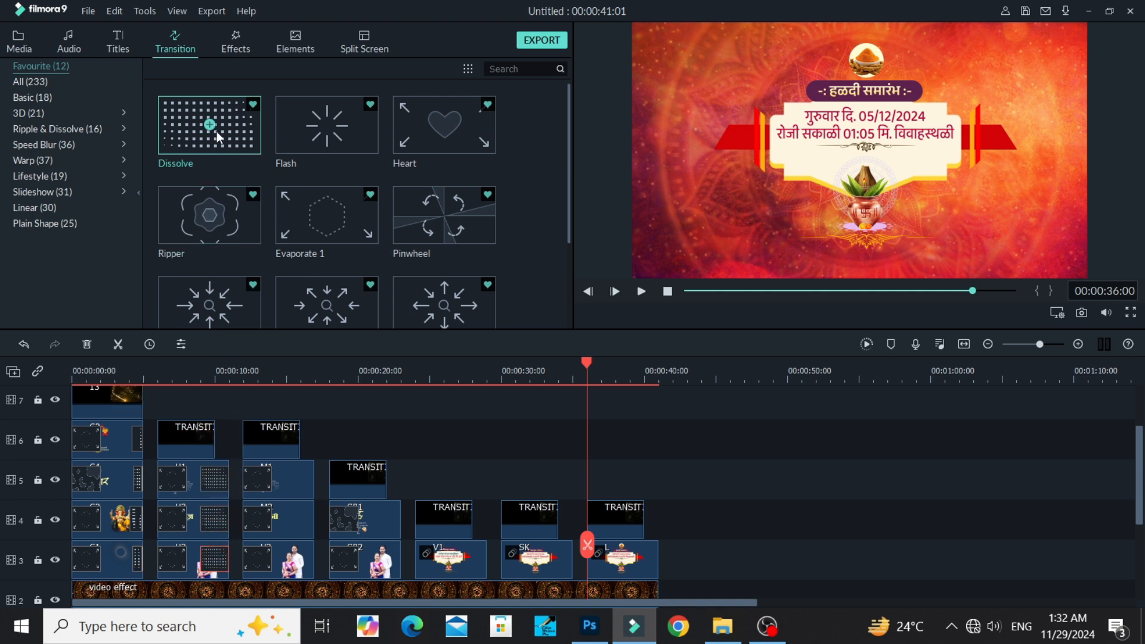
drag(218, 136, 290, 505)
drag(239, 145, 316, 560)
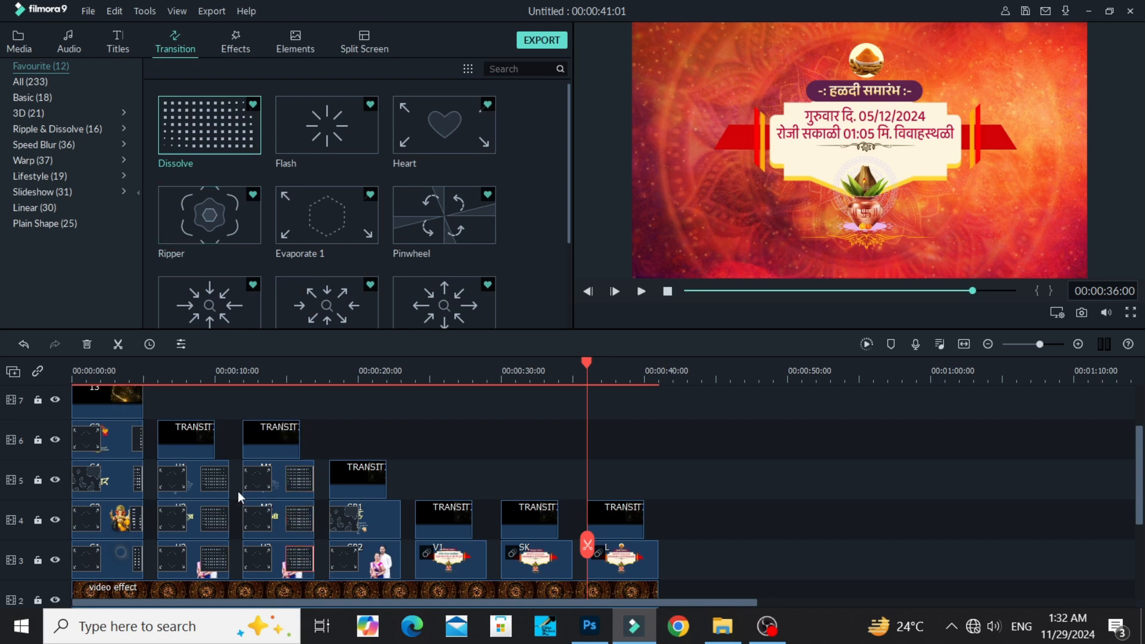
- Shorten the closing Dissolve transitions on the second group's track 5, 4 and 3 clips to about one second
click(206, 480)
key(Delete)
click(209, 516)
key(Delete)
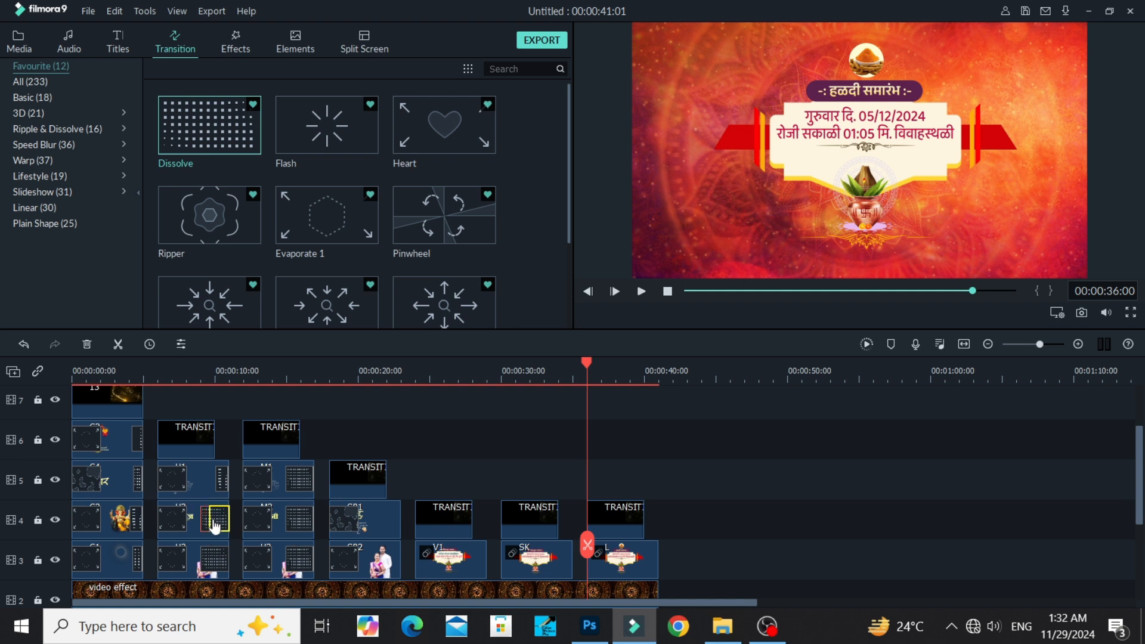
double_click(207, 554)
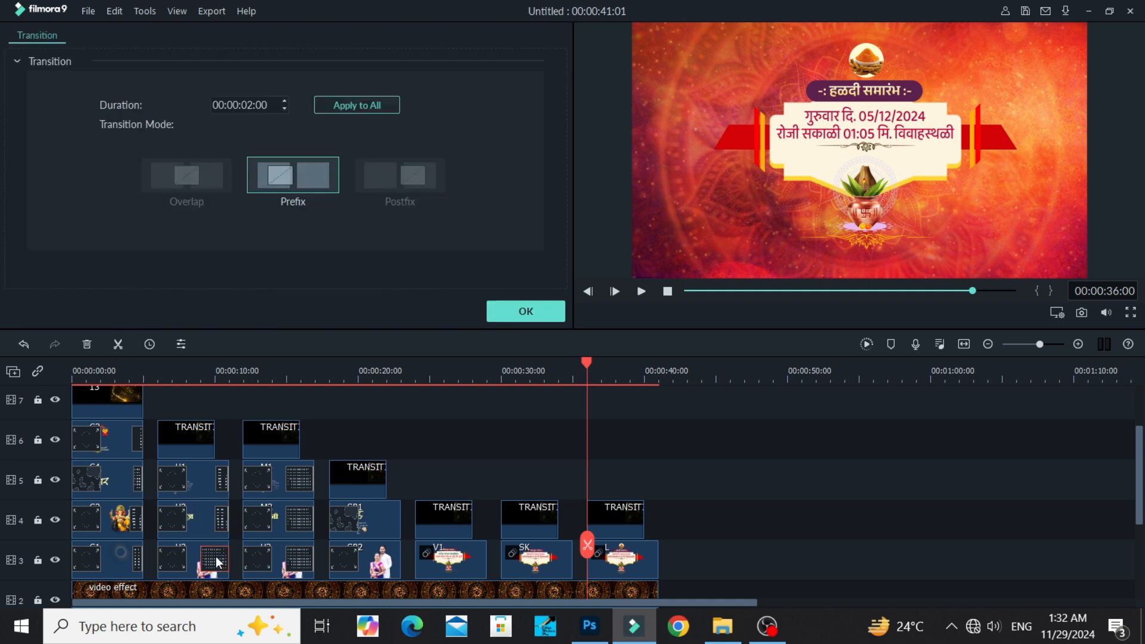
click(533, 307)
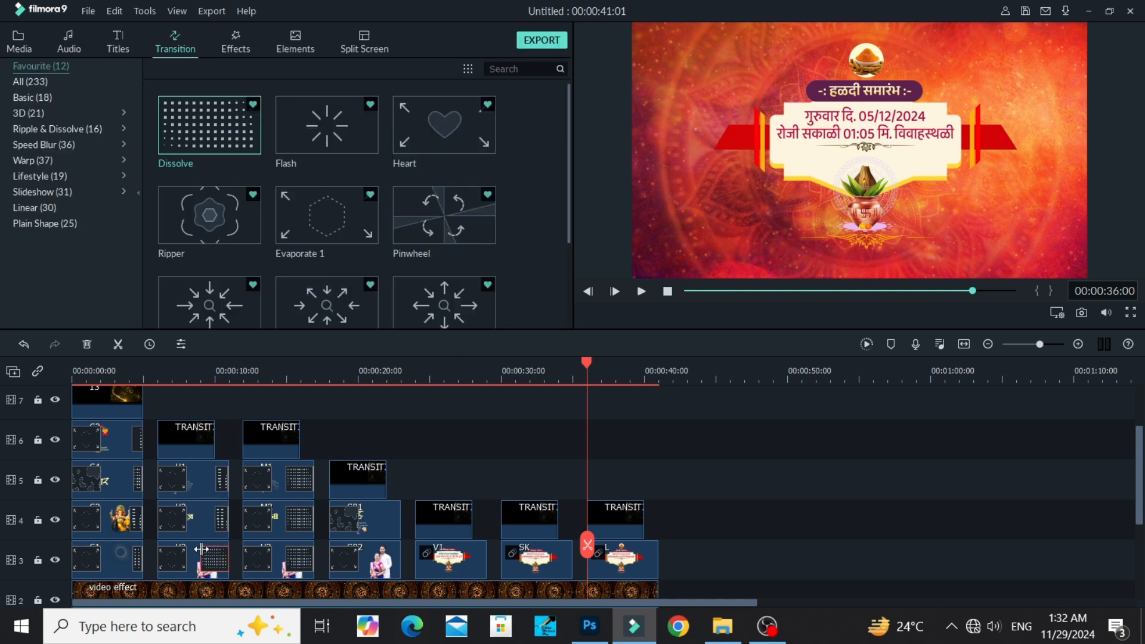
key(Delete)
- Shorten the closing Dissolve transitions on the third group's track 5, 4 and 3 clips to about one second
click(295, 479)
double_click(294, 478)
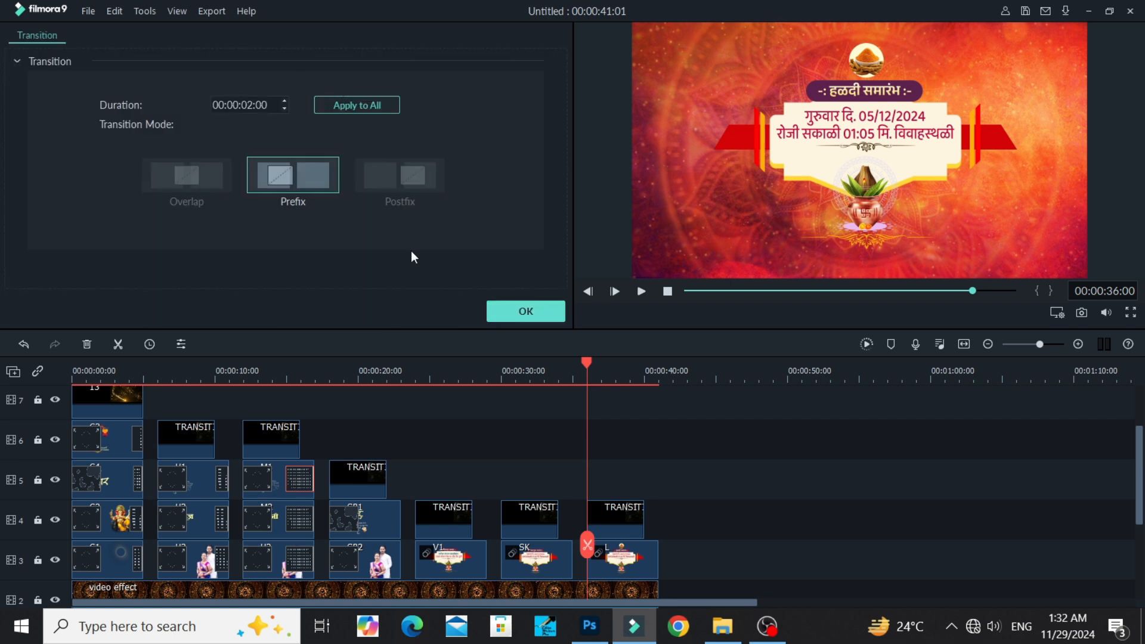
click(516, 312)
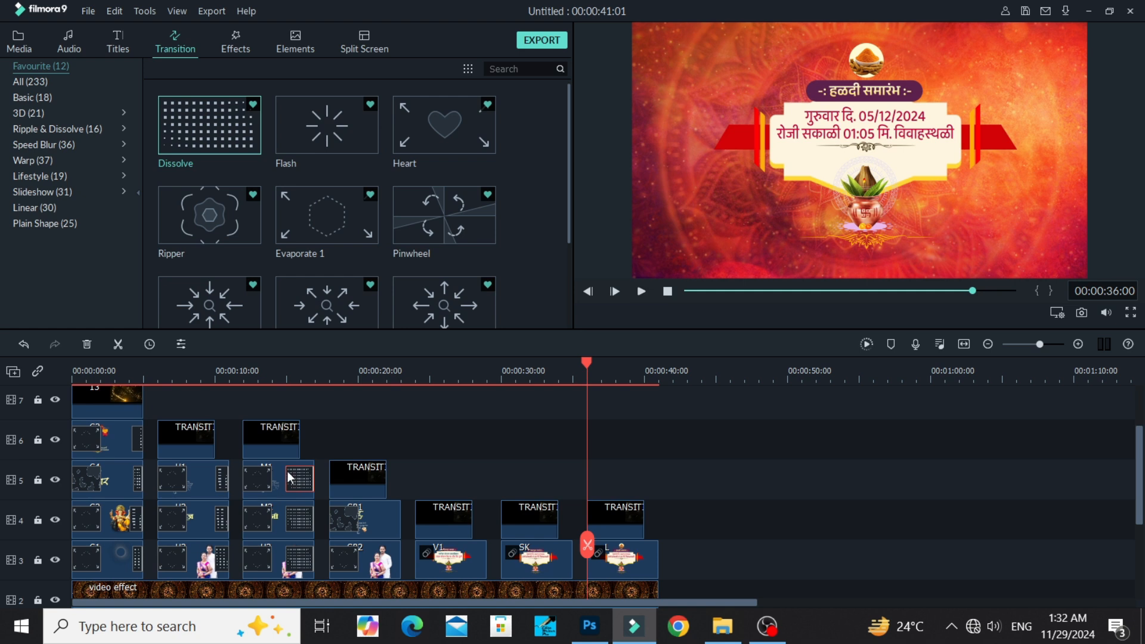
drag(287, 478, 299, 479)
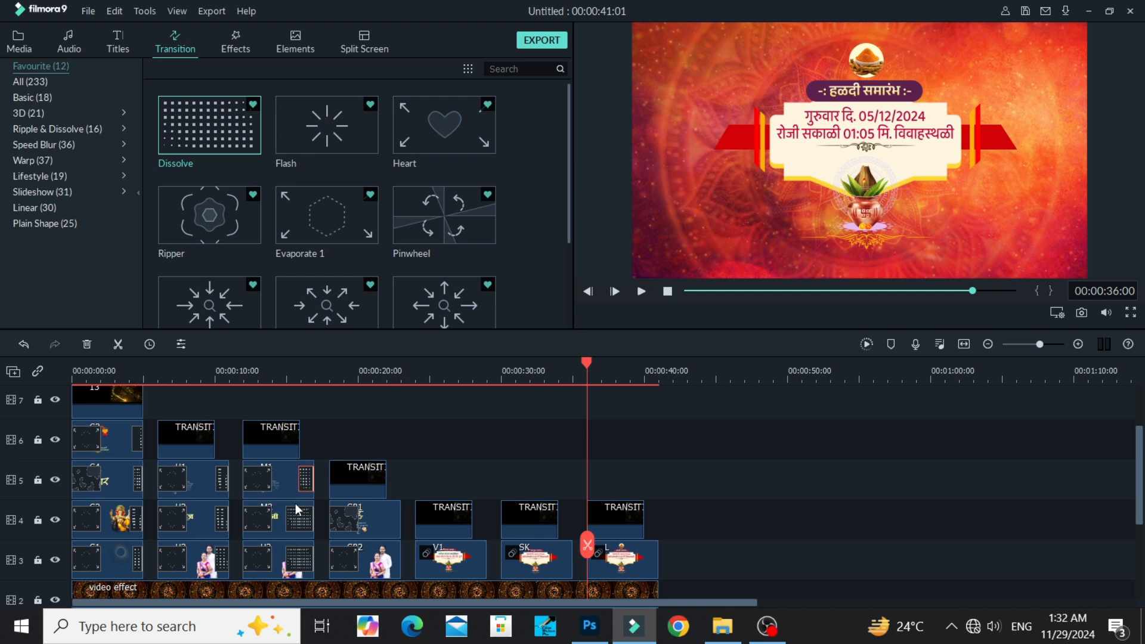
click(292, 513)
click(277, 568)
click(291, 563)
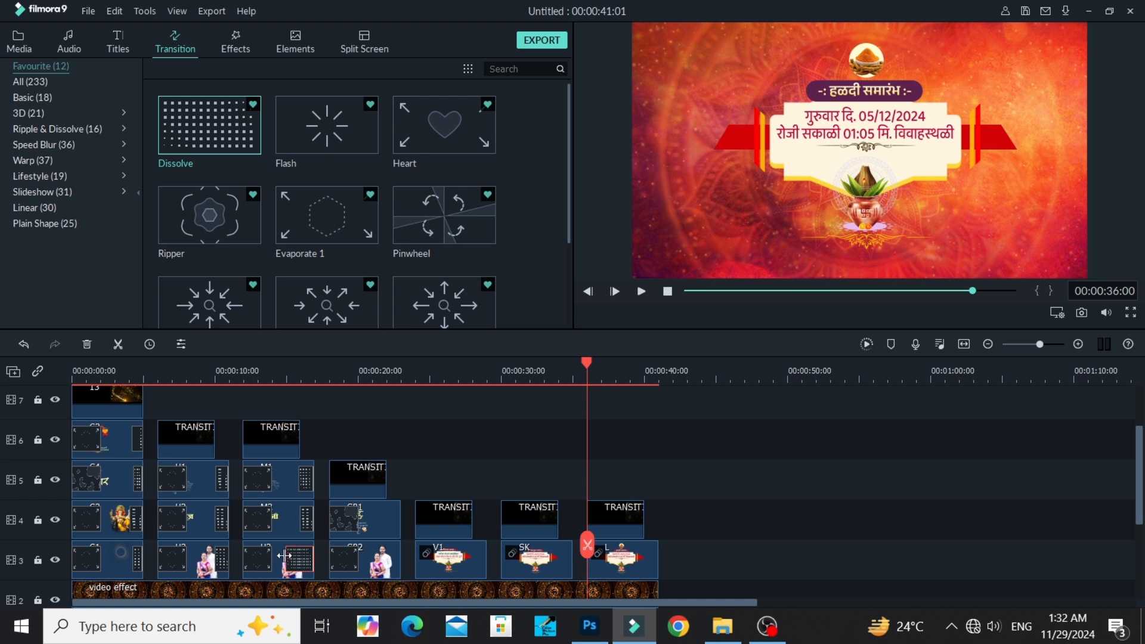
drag(287, 558, 297, 558)
- Add closing Dissolve transitions to the SB1, SB2, V1, SK and L clips and shorten them to match the earlier ones
drag(364, 519, 392, 508)
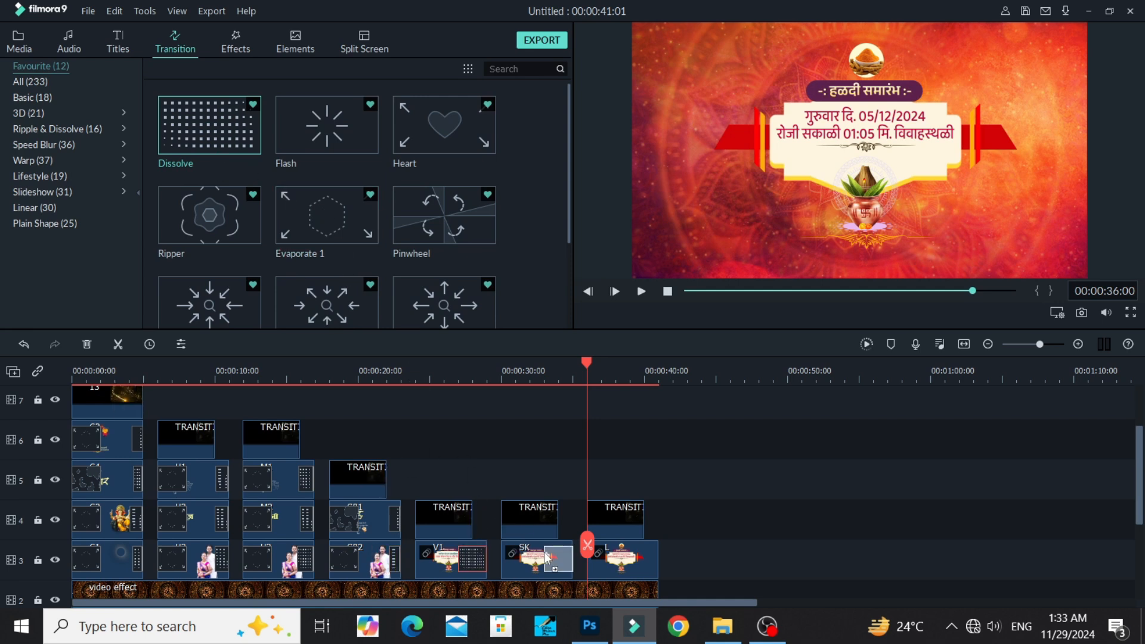
drag(228, 186, 646, 567)
click(544, 563)
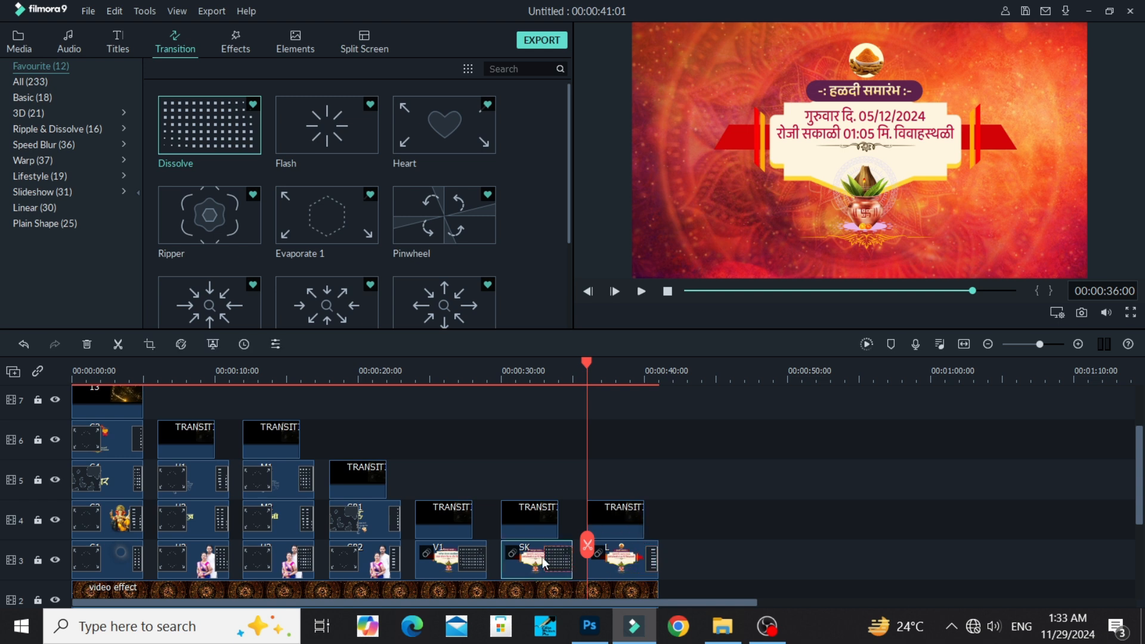
ctrl+click(549, 563)
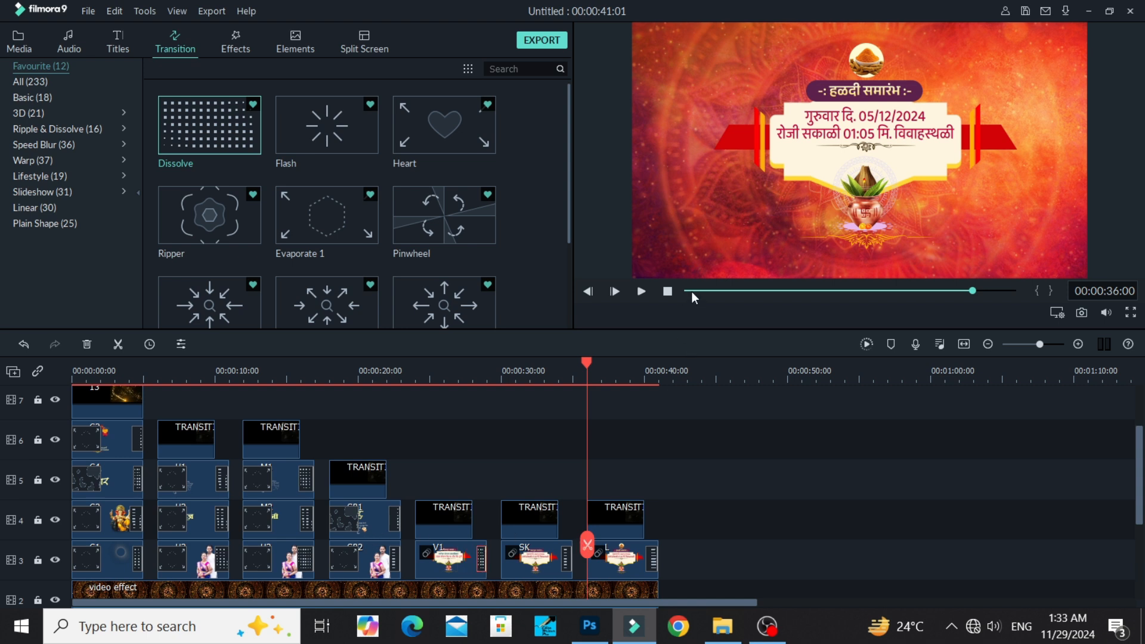
- Place the SK image from the project media on track 8 at the start of the timeline
scroll(394, 534, up, 1)
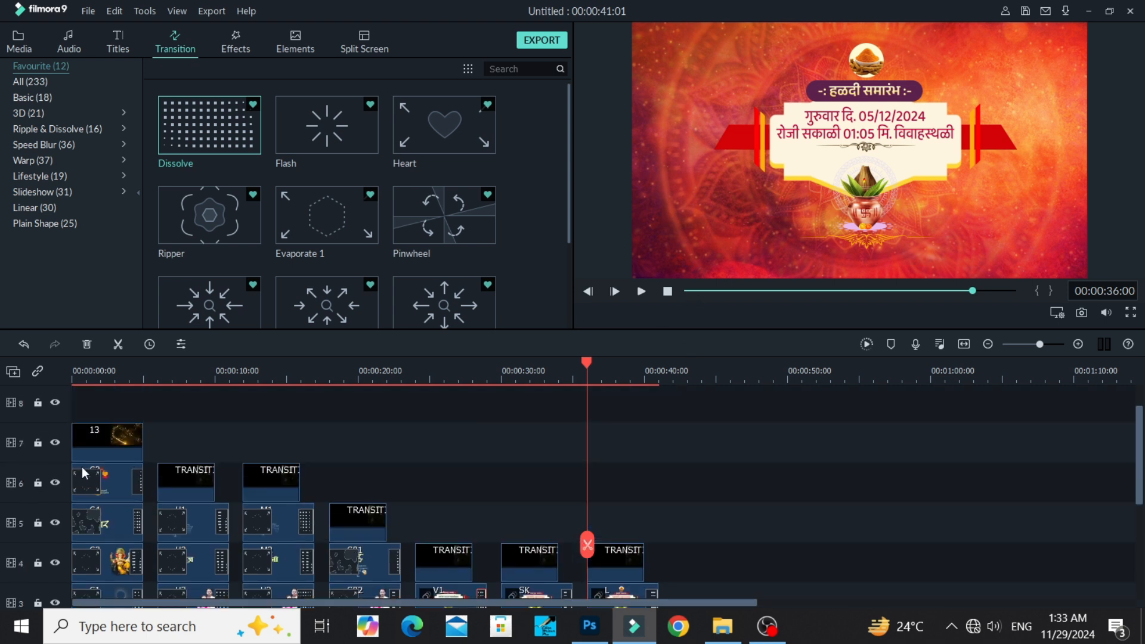
scroll(173, 412, up, 1)
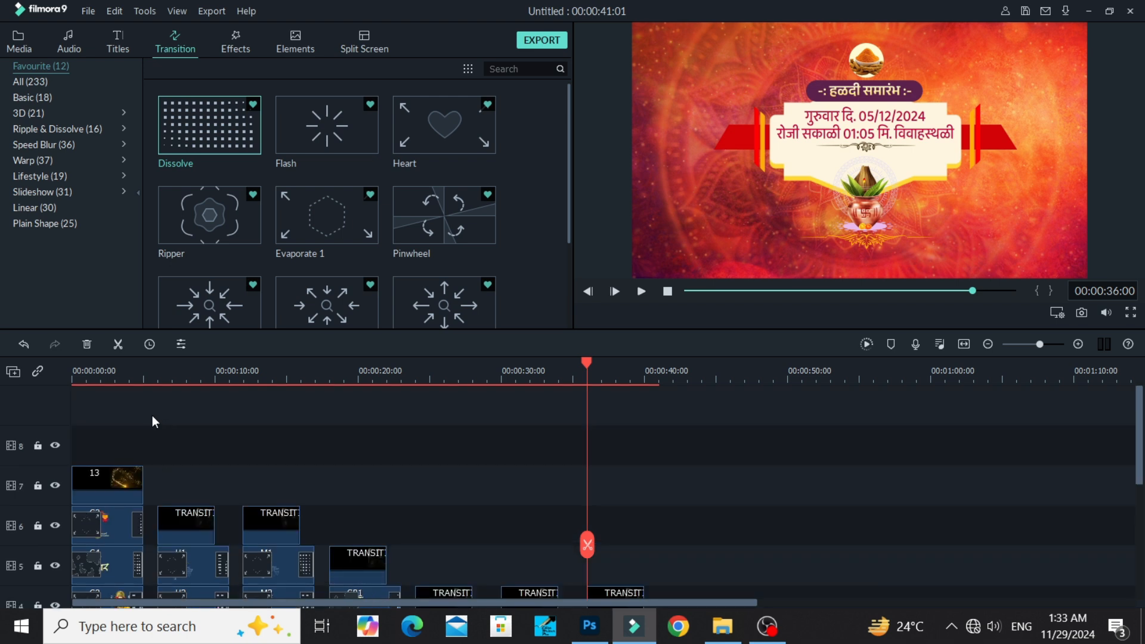
click(24, 37)
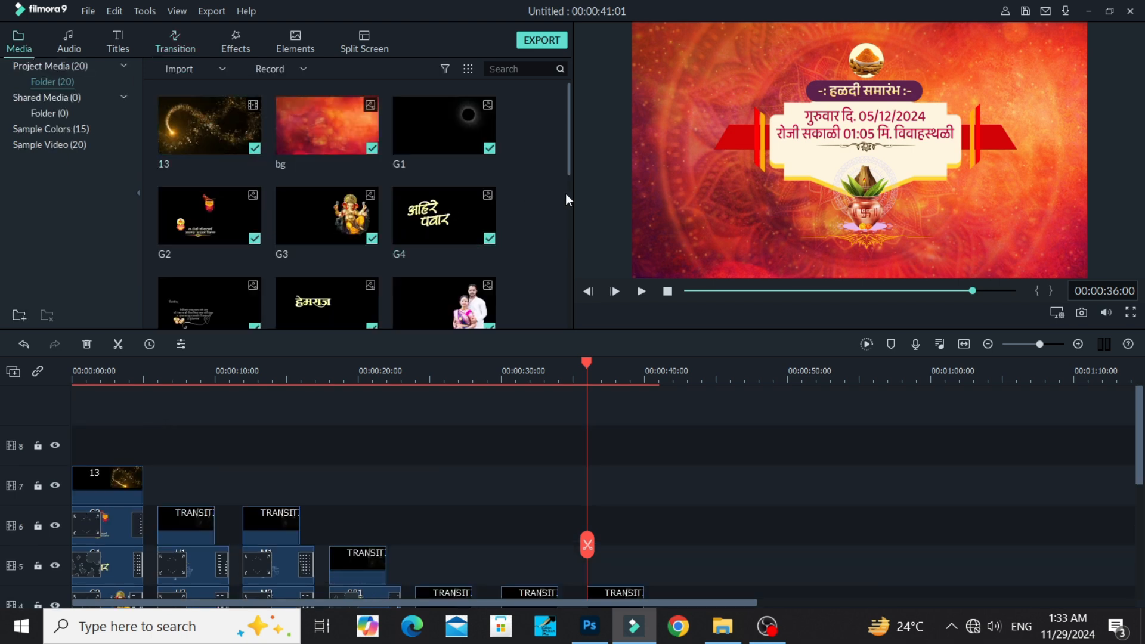
scroll(343, 292, down, 5)
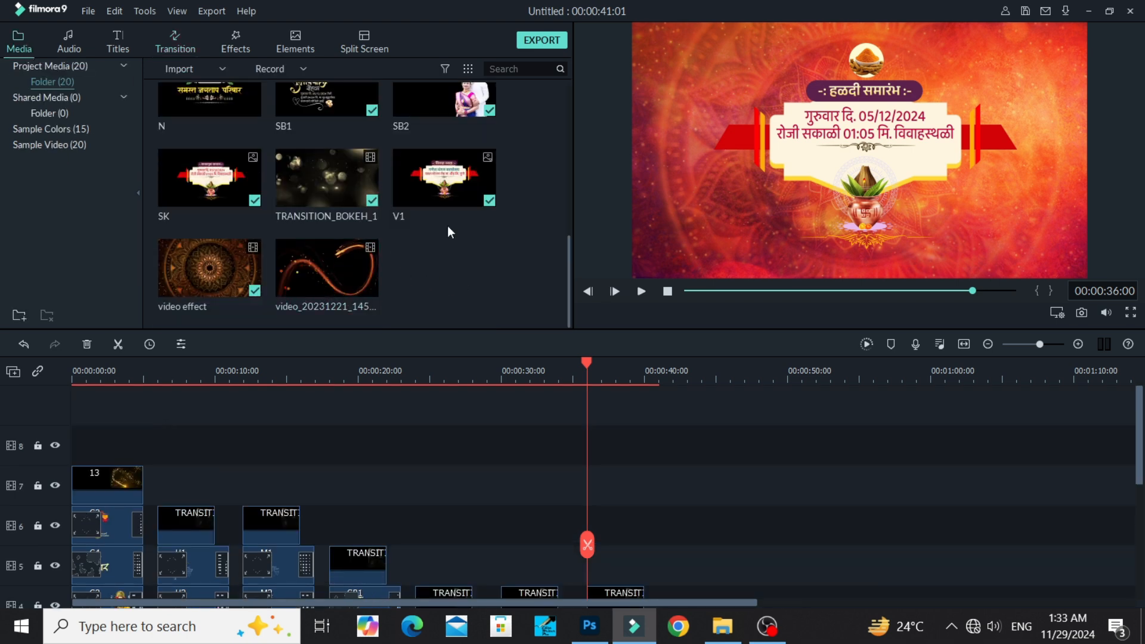
drag(203, 179, 41, 448)
- Lower the track 8 SK clip's opacity to the minimum and extend the clip to about 38 seconds
double_click(124, 450)
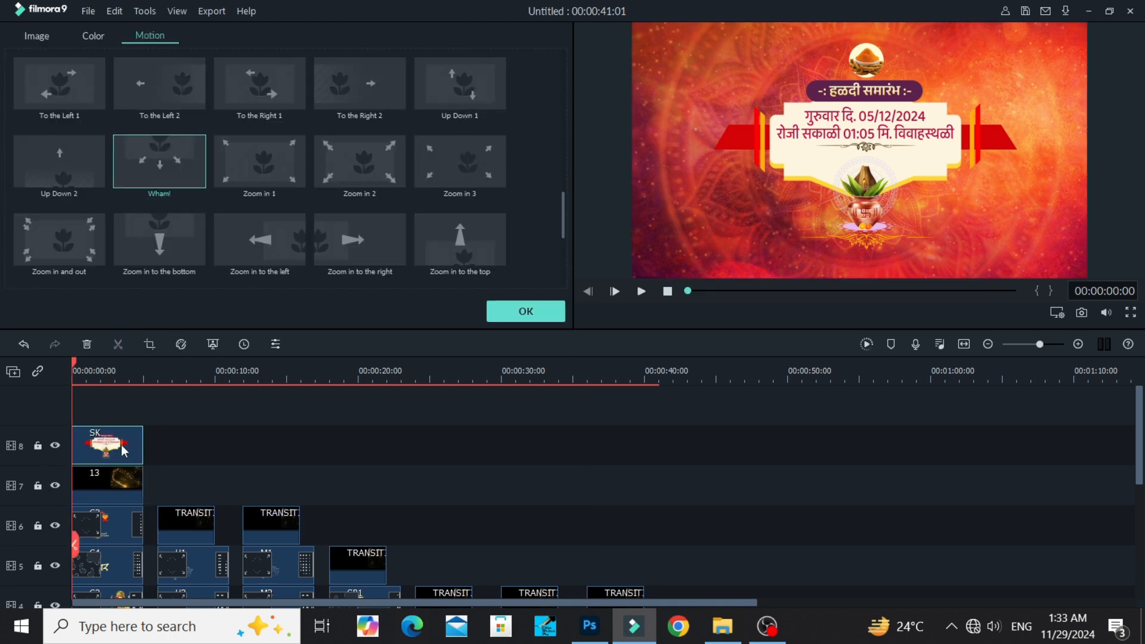
click(34, 41)
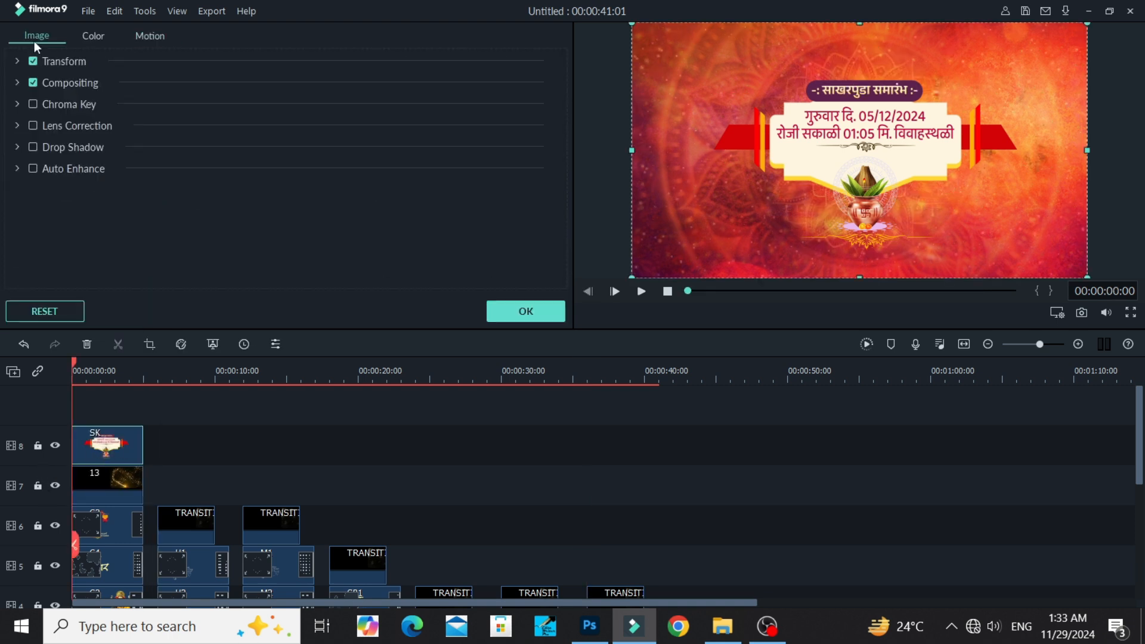
click(70, 83)
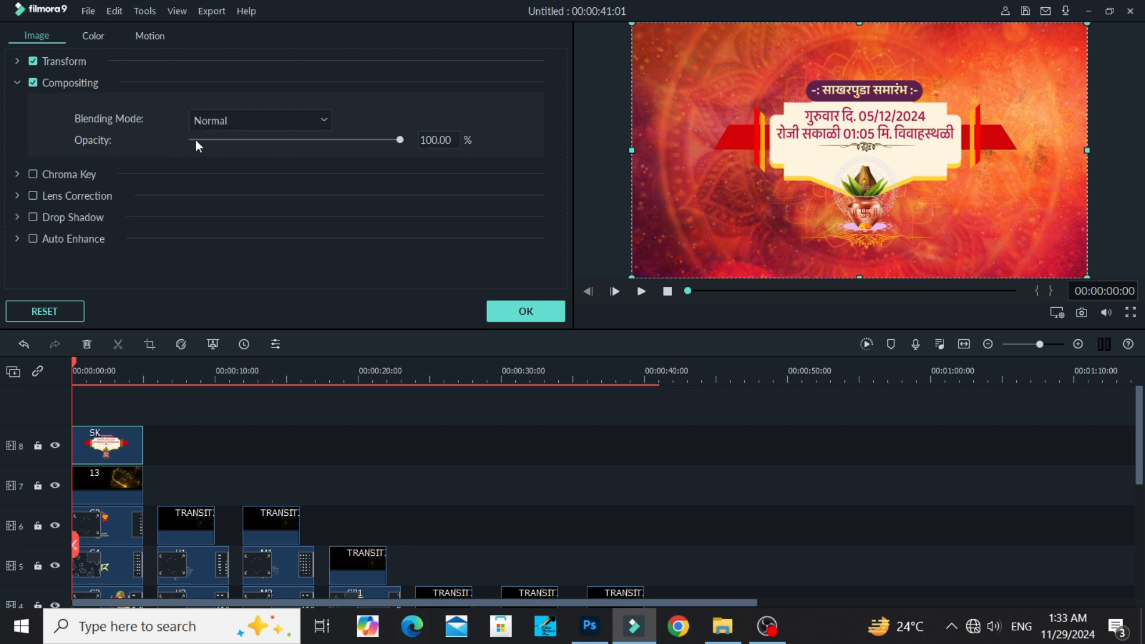
drag(196, 140, 148, 144)
click(505, 311)
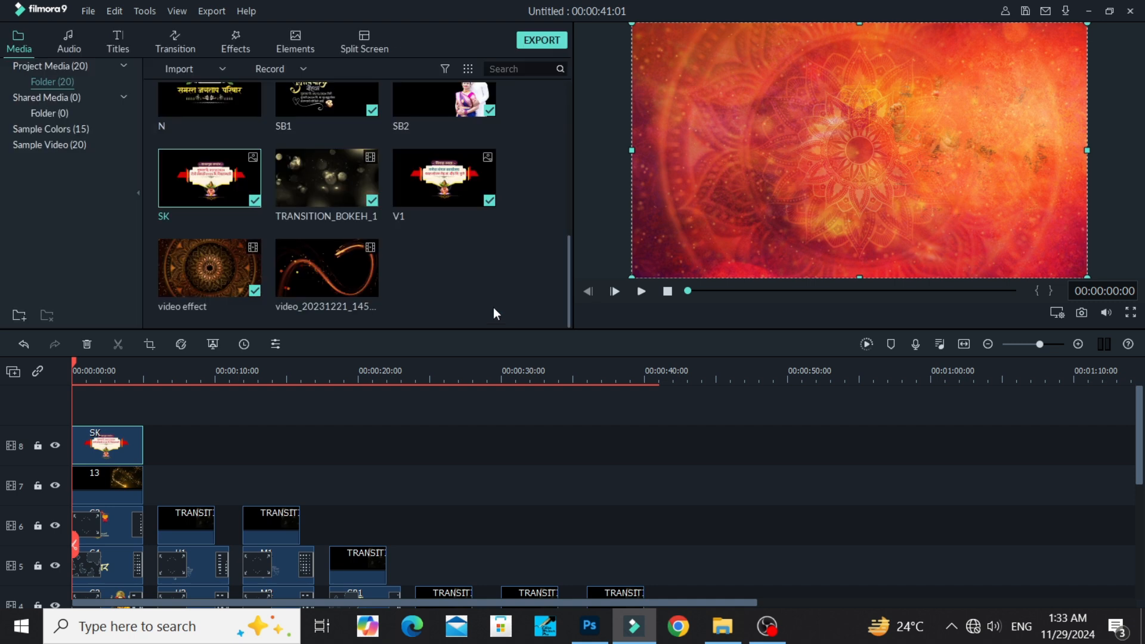
drag(146, 442, 622, 490)
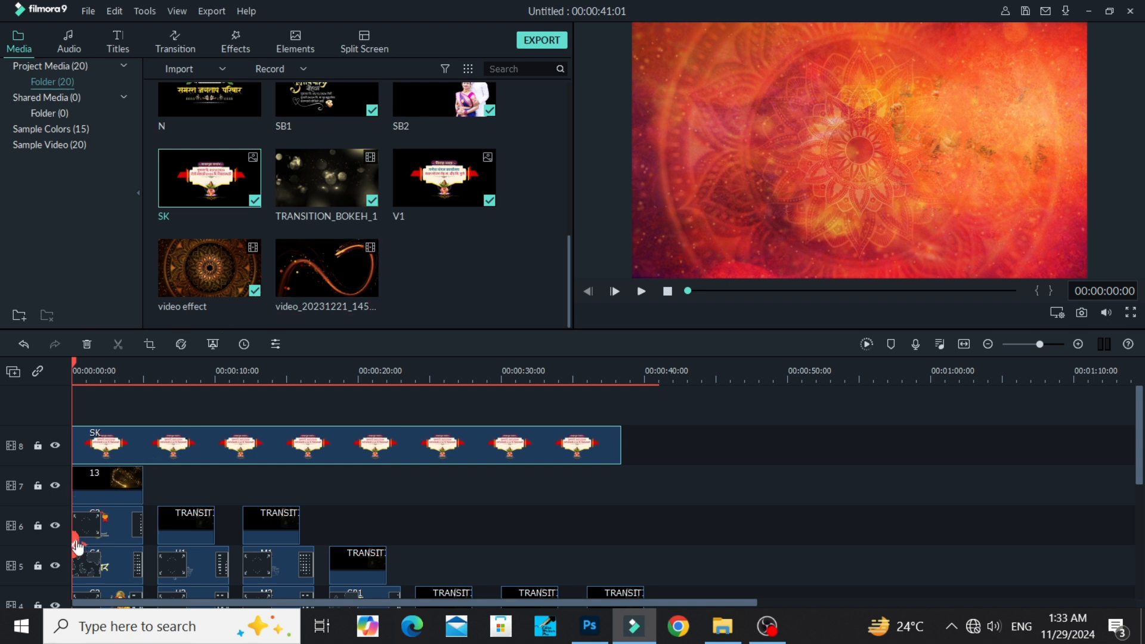
- Split the track 8 SK clip between the first four clip groups at 00:00:05:11, 00:00:11:10 and 00:00:17:12
drag(75, 546, 149, 564)
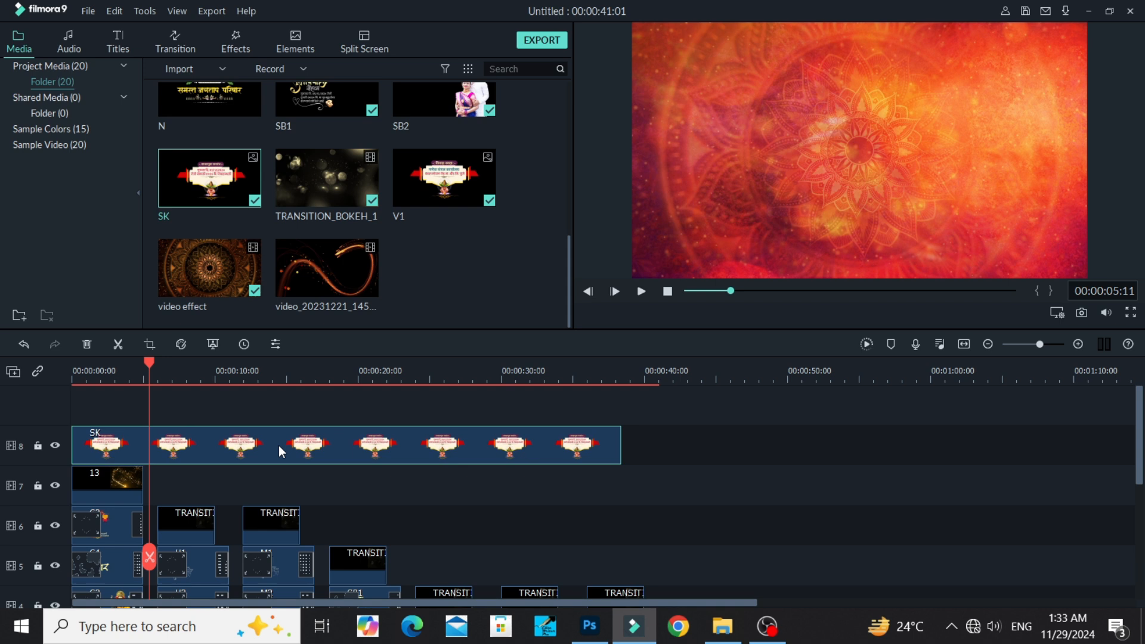
click(149, 557)
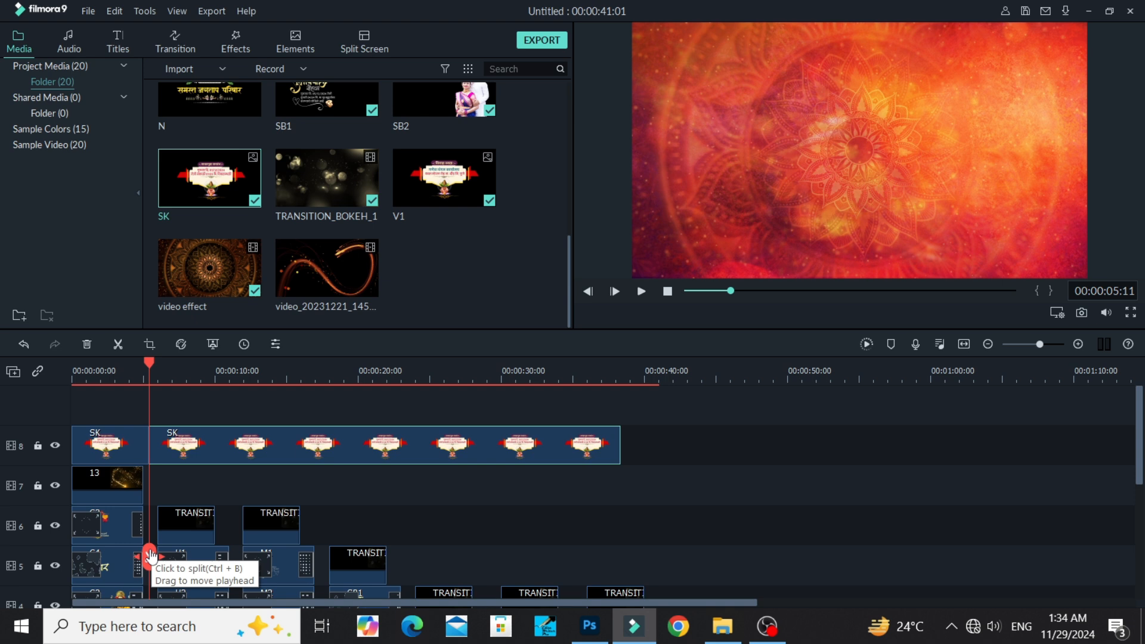
drag(151, 556, 234, 577)
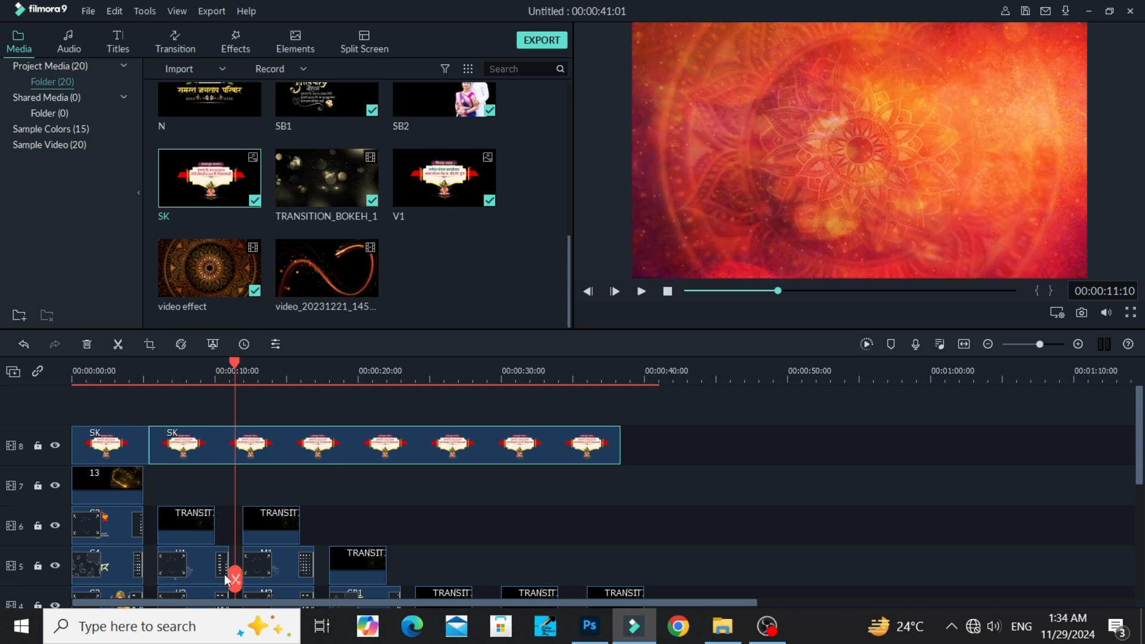
click(227, 579)
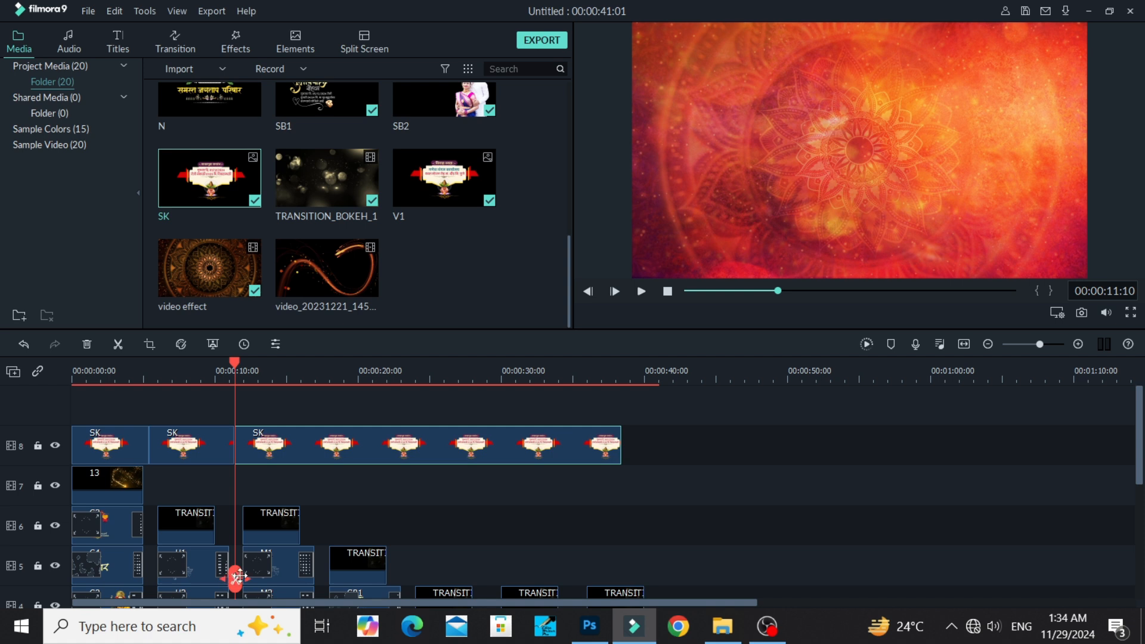
drag(235, 578, 319, 590)
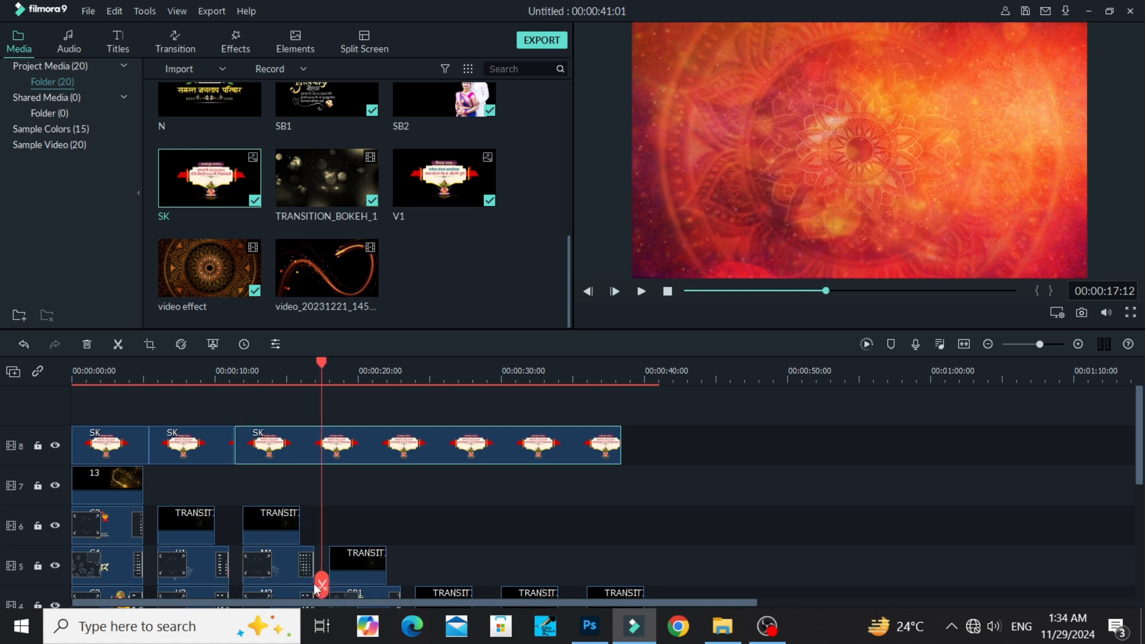
click(320, 584)
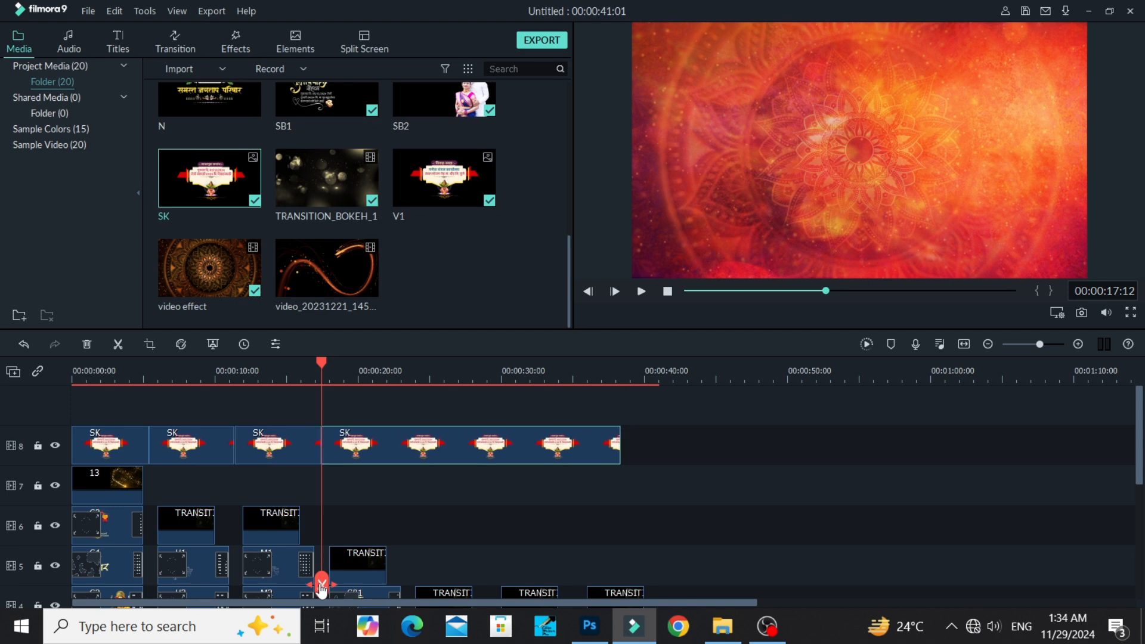
- Split the track 8 SK clip at about 23 seconds, in the gap between the fourth and fifth clip groups
drag(321, 584, 489, 589)
scroll(402, 590, down, 2)
scroll(467, 586, up, 2)
scroll(494, 591, down, 2)
scroll(489, 589, up, 2)
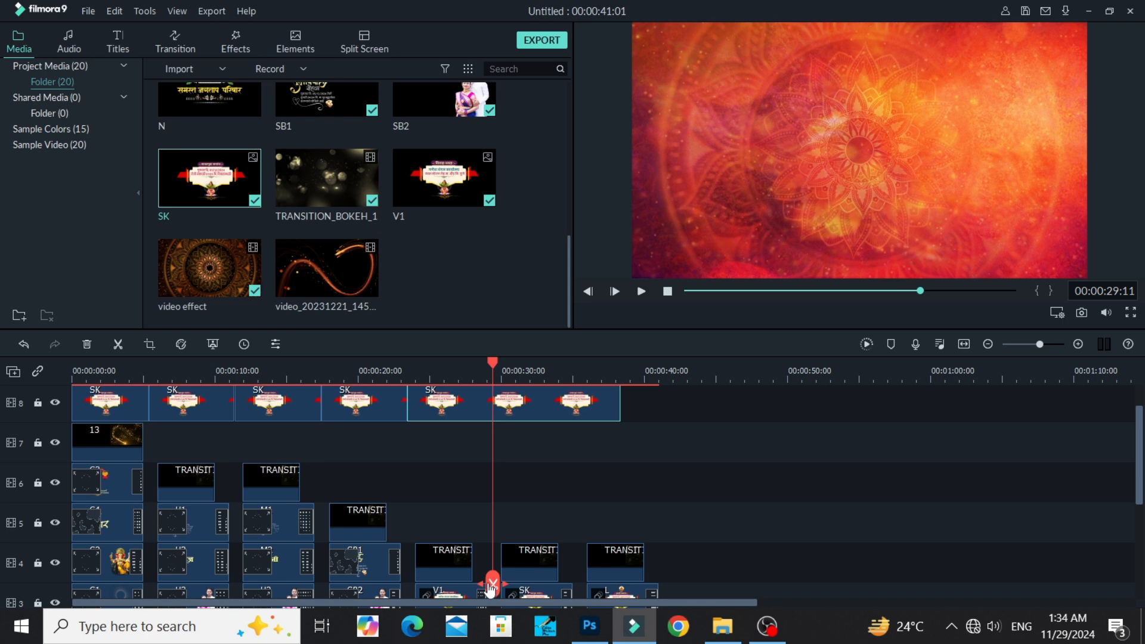
- Split the track 8 SK clip at 00:00:35:11, in the gap before the L clip on track 3
scroll(499, 564, down, 2)
drag(494, 584, 576, 587)
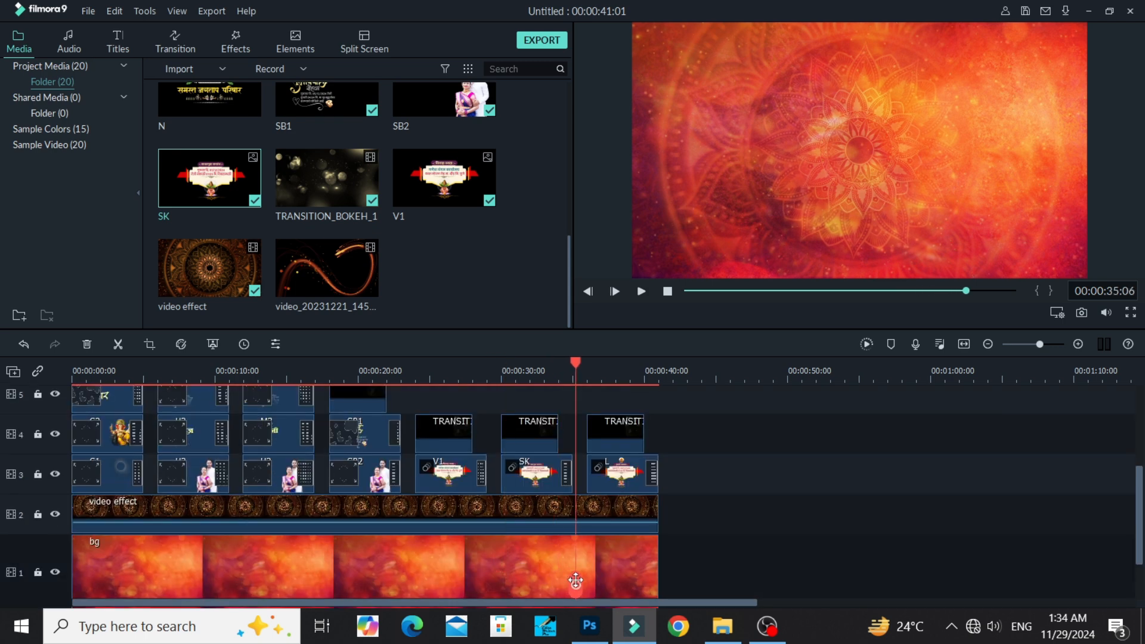
scroll(579, 588, up, 2)
scroll(578, 587, up, 1)
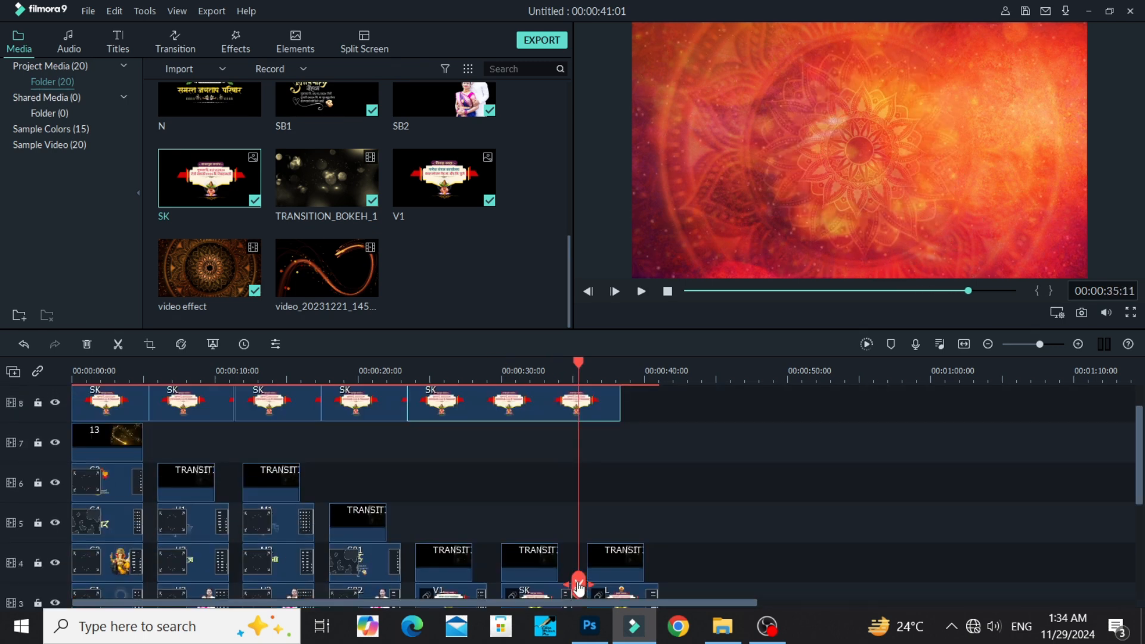
scroll(574, 500, up, 1)
scroll(568, 517, down, 2)
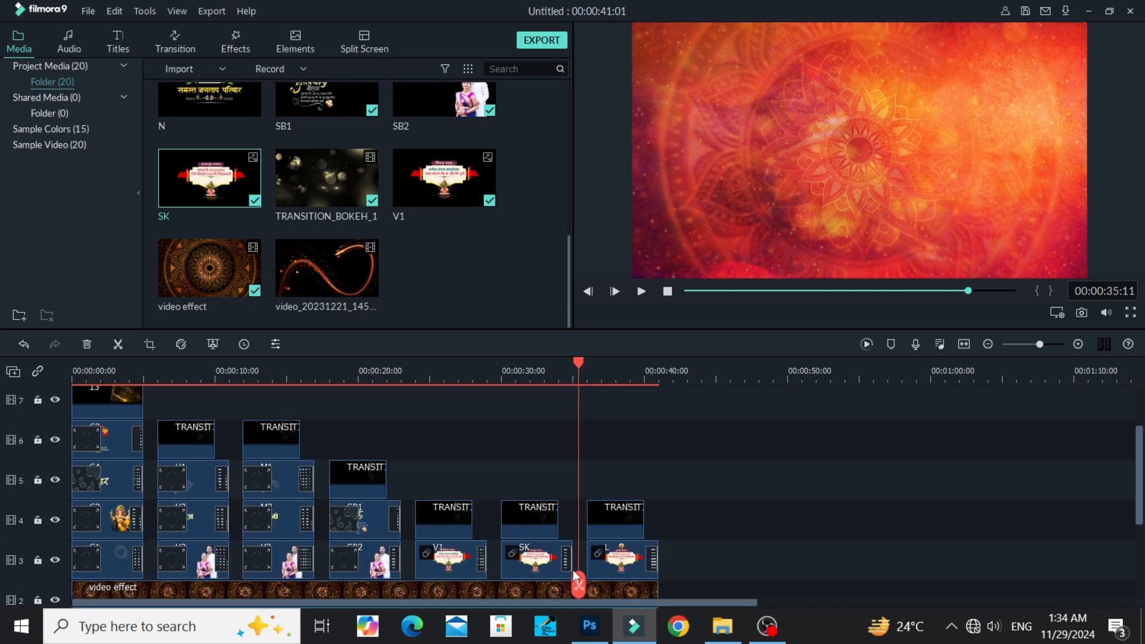
- Split the track 8 SK clip at 00:00:29:10, in the gap between the V1 and SK clips on track 3
drag(579, 585, 493, 585)
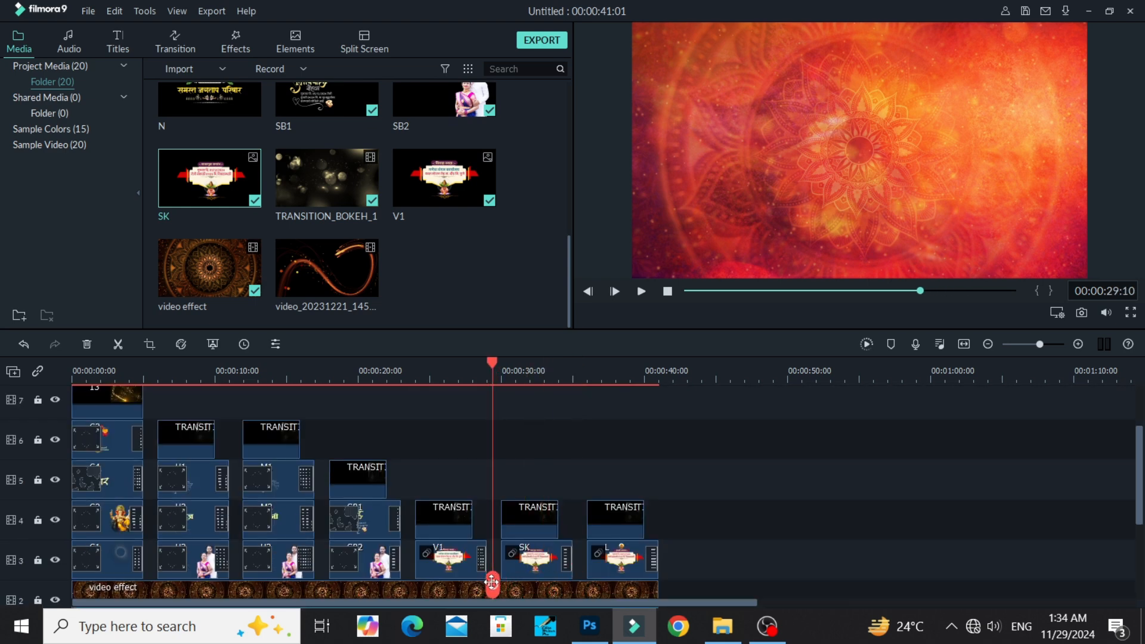
scroll(492, 588, up, 2)
click(512, 451)
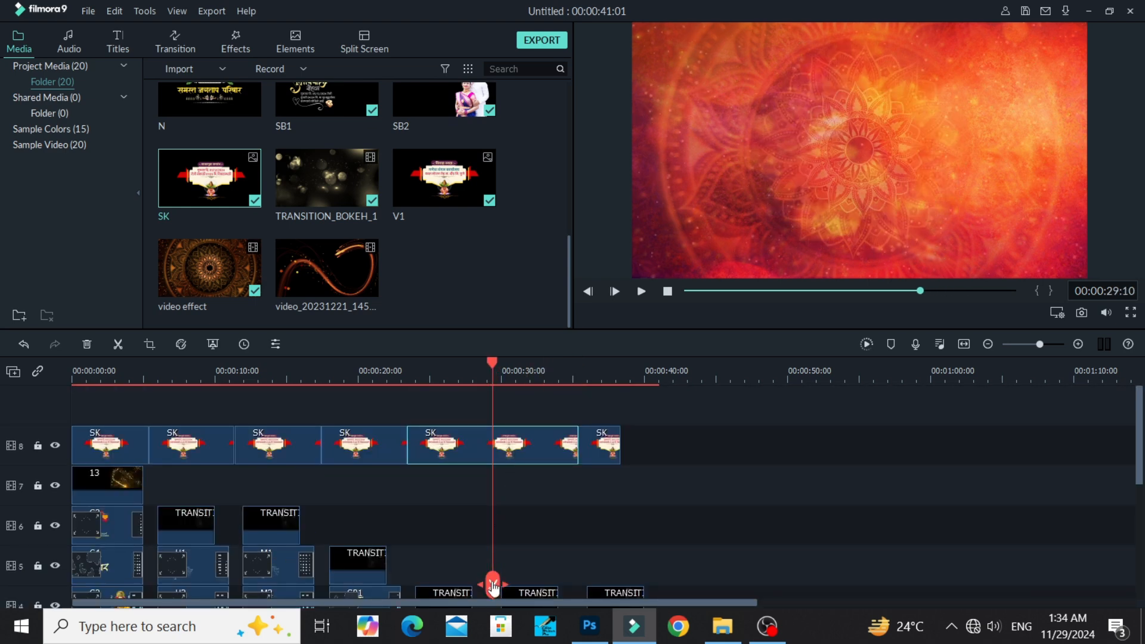
click(492, 584)
click(656, 453)
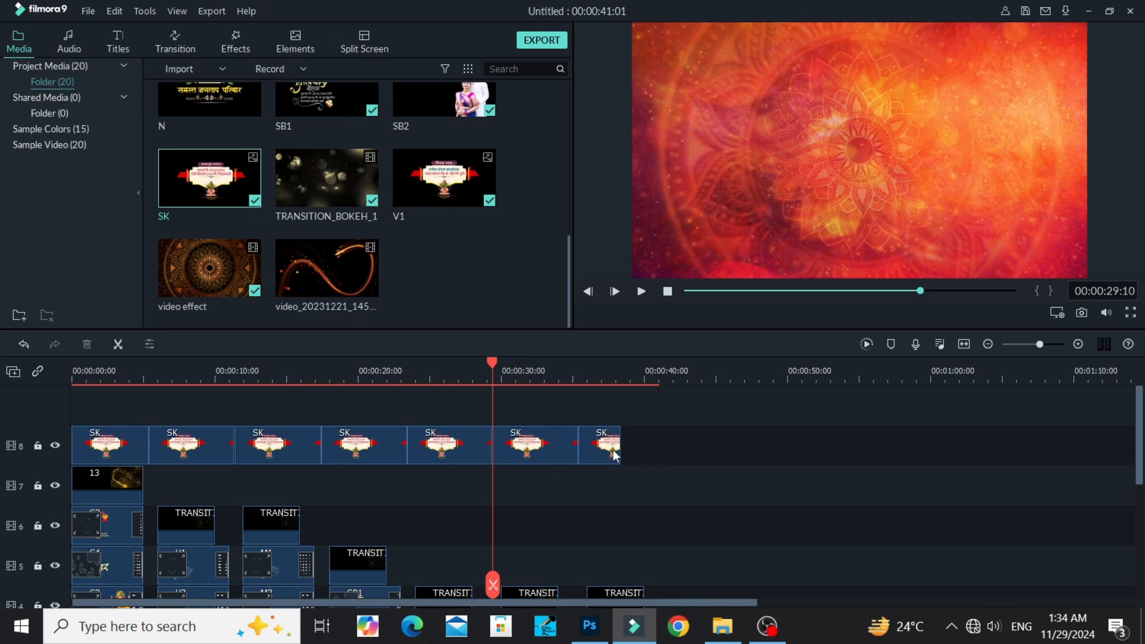
scroll(610, 455, down, 1)
scroll(308, 484, up, 1)
- Show the favourite transitions and move the playhead past the end of all clips to 00:00:46:08
click(179, 43)
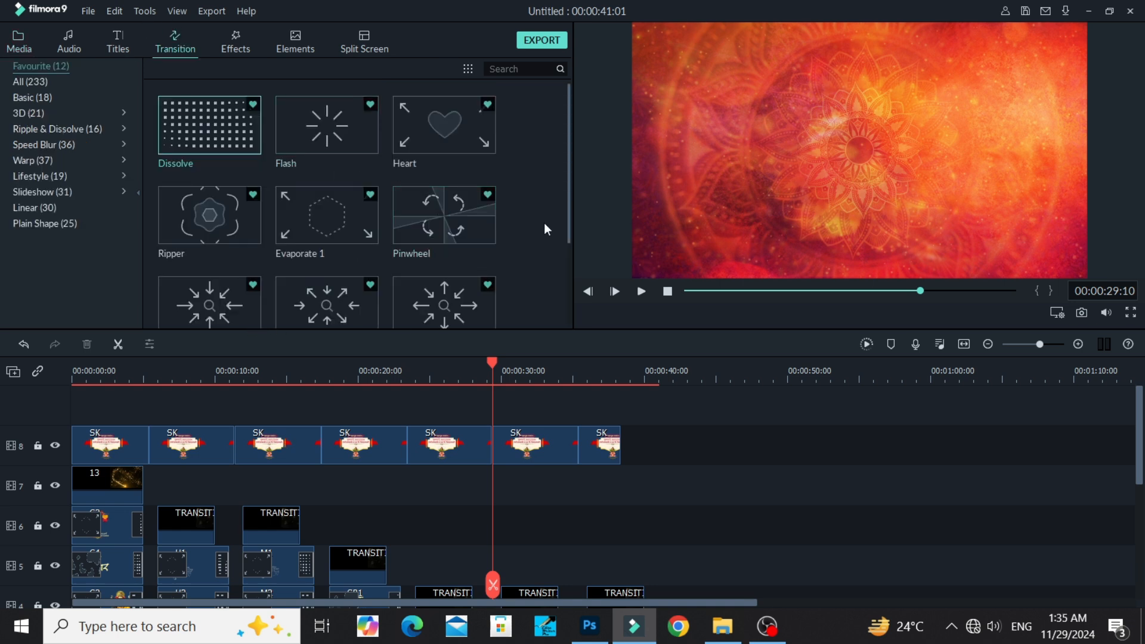
drag(493, 583, 737, 563)
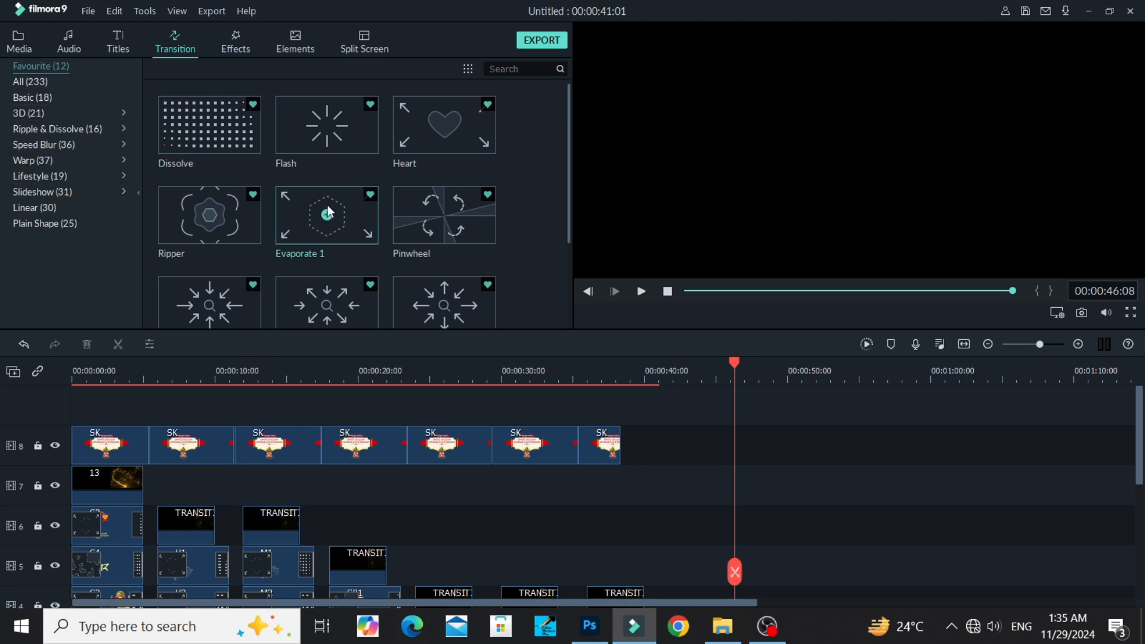
scroll(328, 211, down, 2)
scroll(328, 213, up, 2)
scroll(262, 525, down, 3)
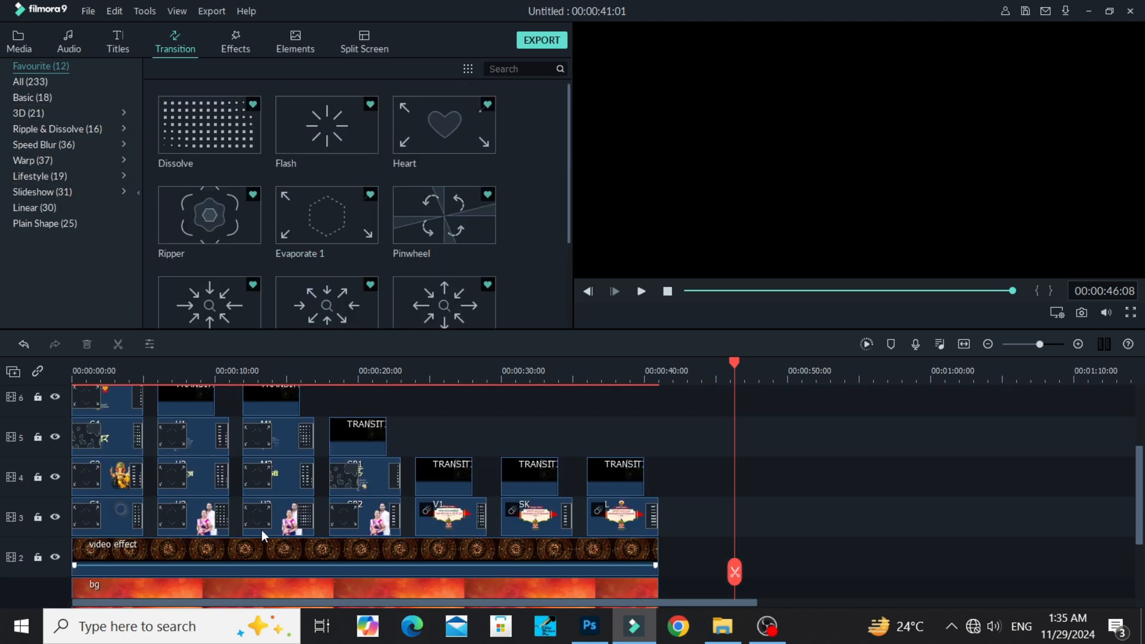
scroll(299, 469, up, 2)
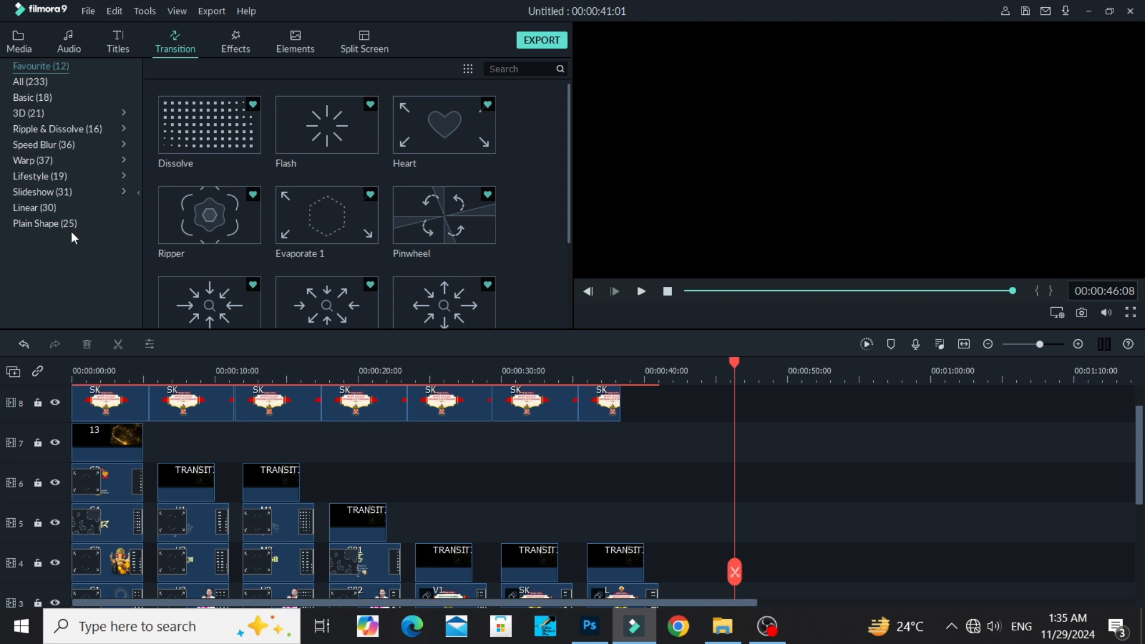
mouse_move(210, 209)
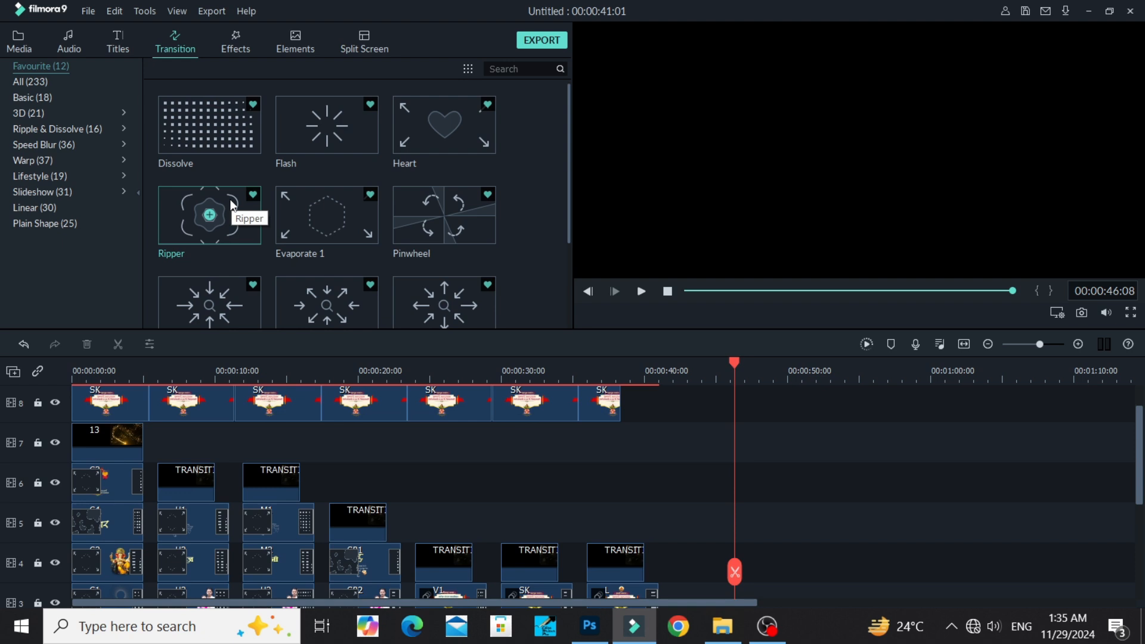
scroll(167, 418, up, 1)
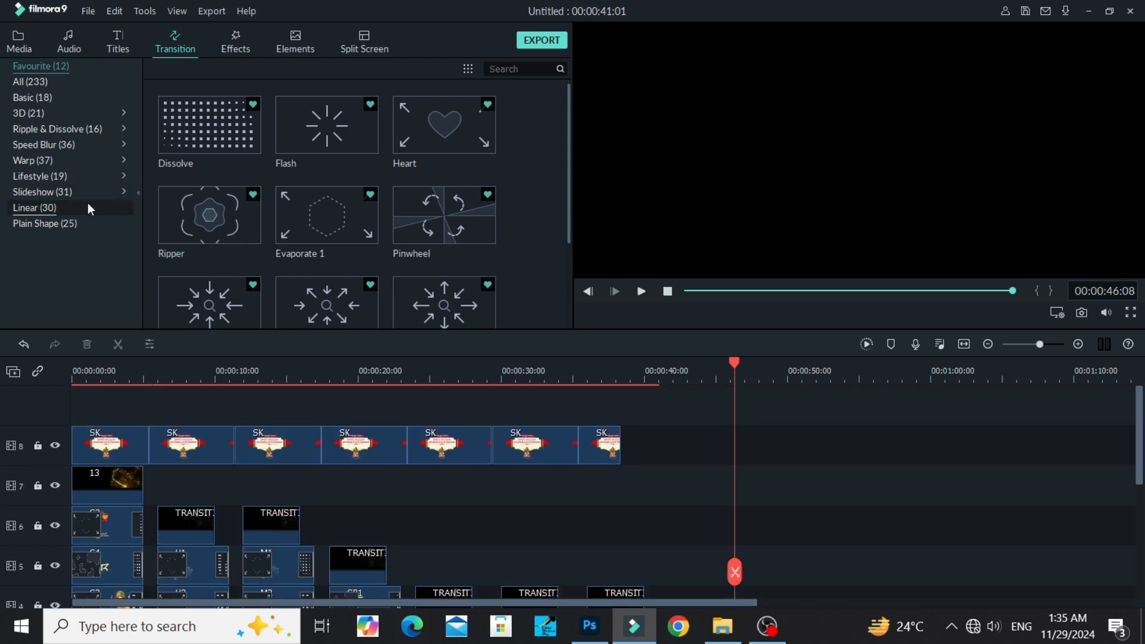
- Preview the Warp Zoom 3 transition from the Warp category
click(63, 161)
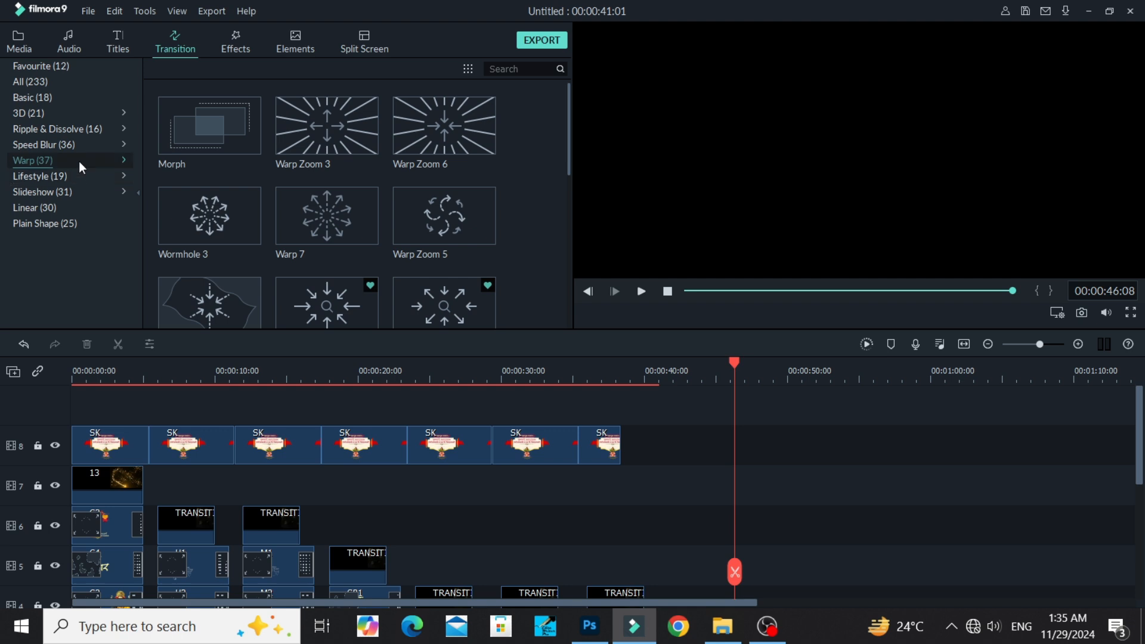
mouse_move(311, 207)
mouse_move(284, 145)
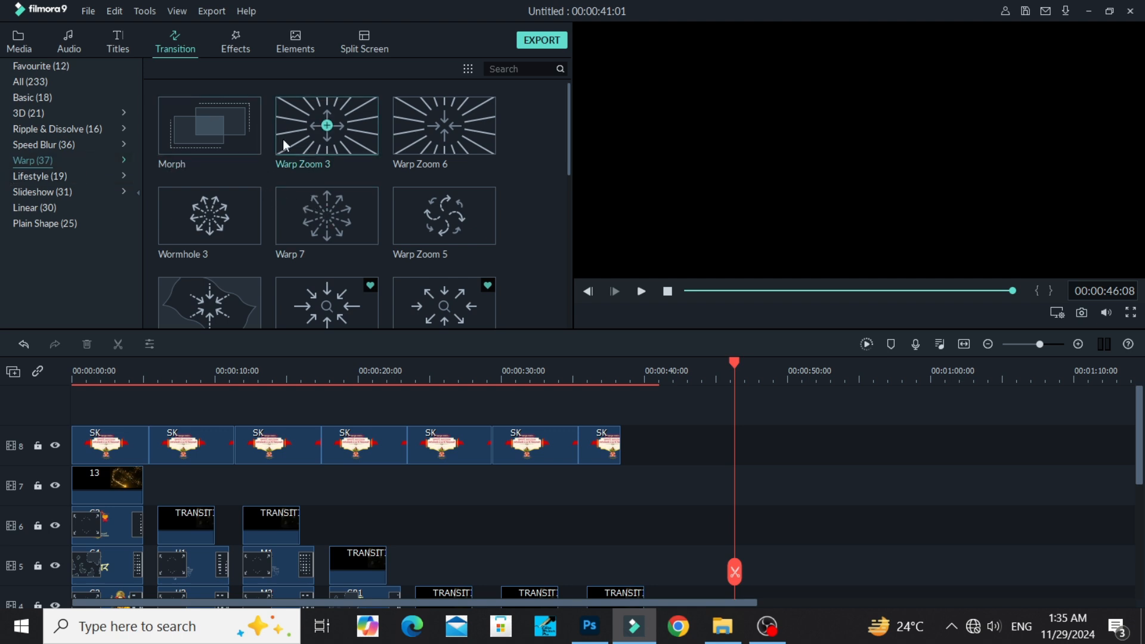
click(297, 138)
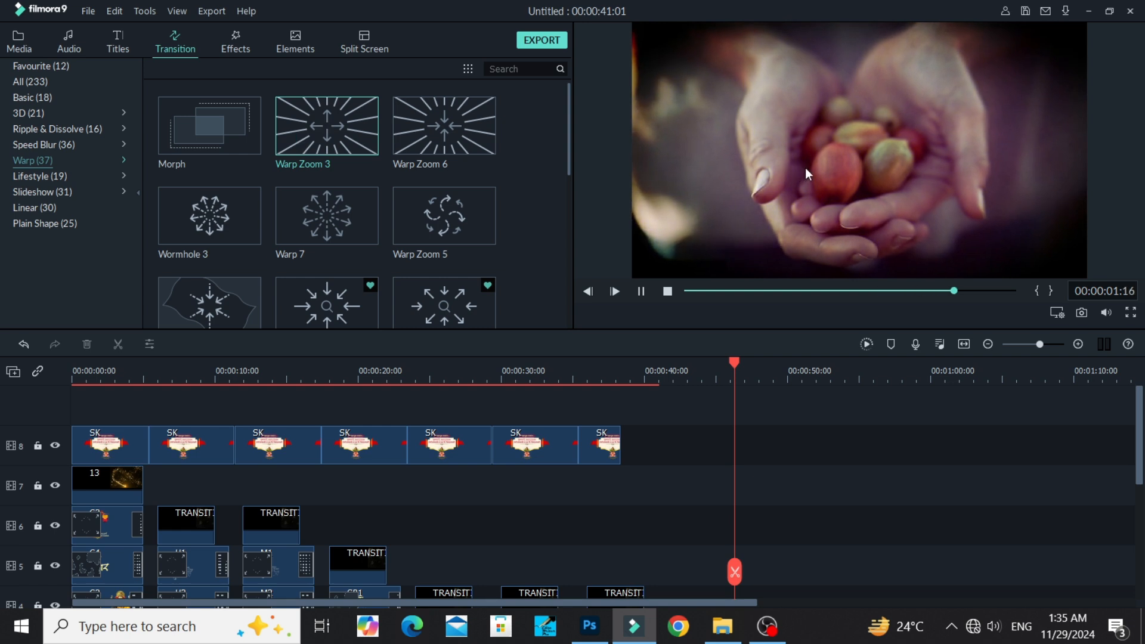
mouse_move(416, 145)
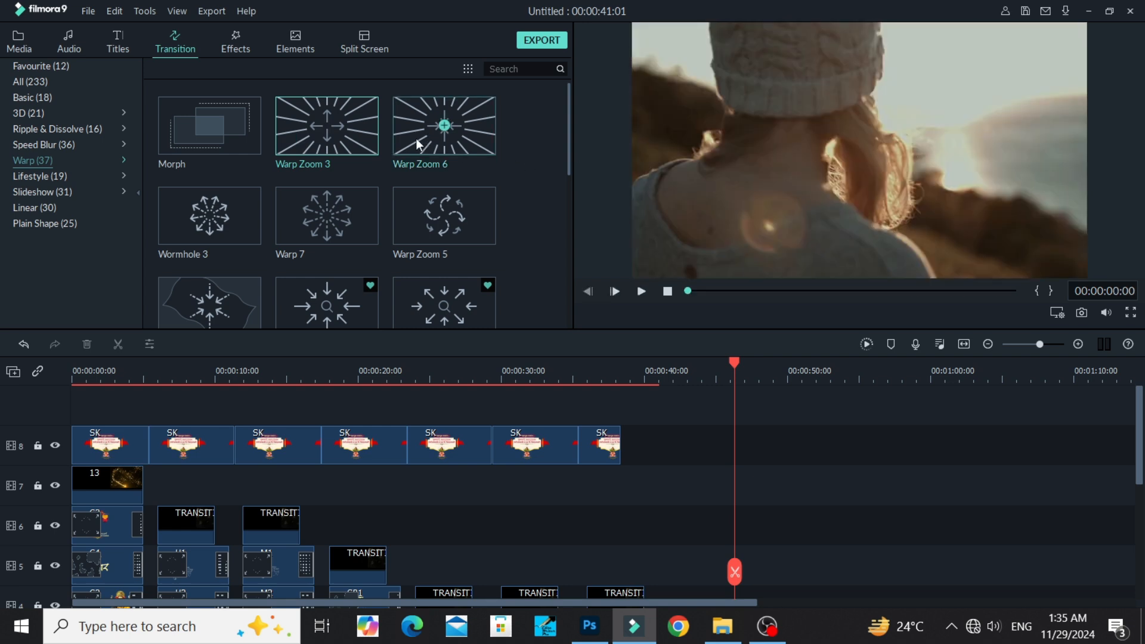
- Add Warp Zoom 3 at the start of track 8, and Warp 7, Morph and Wormhole 2 at its first, second and third cuts
click(238, 133)
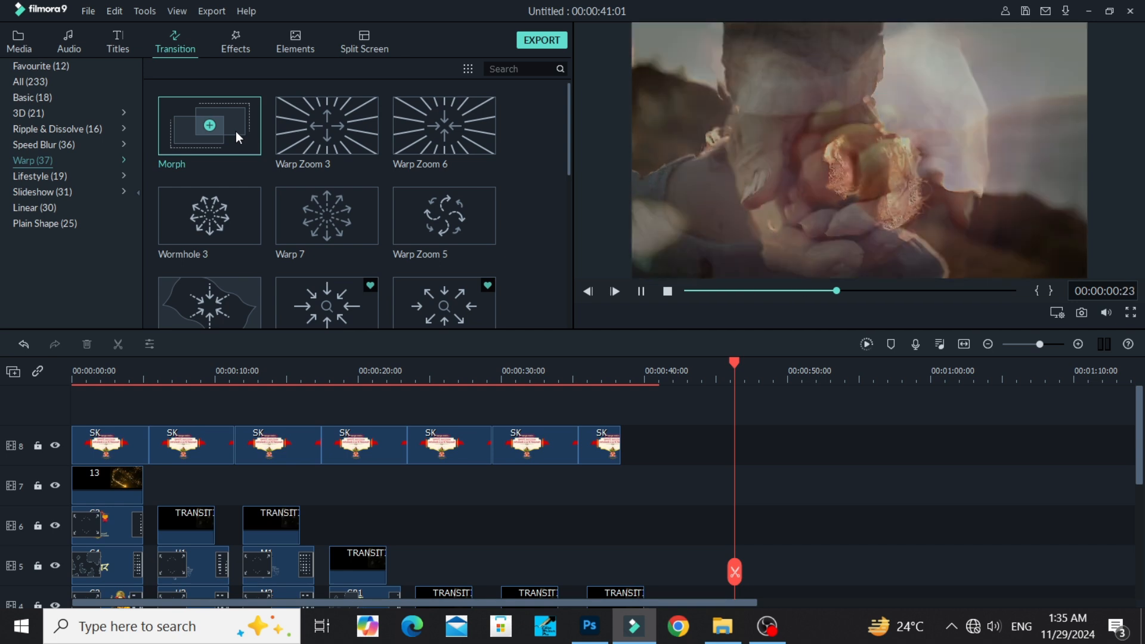
drag(237, 131, 227, 443)
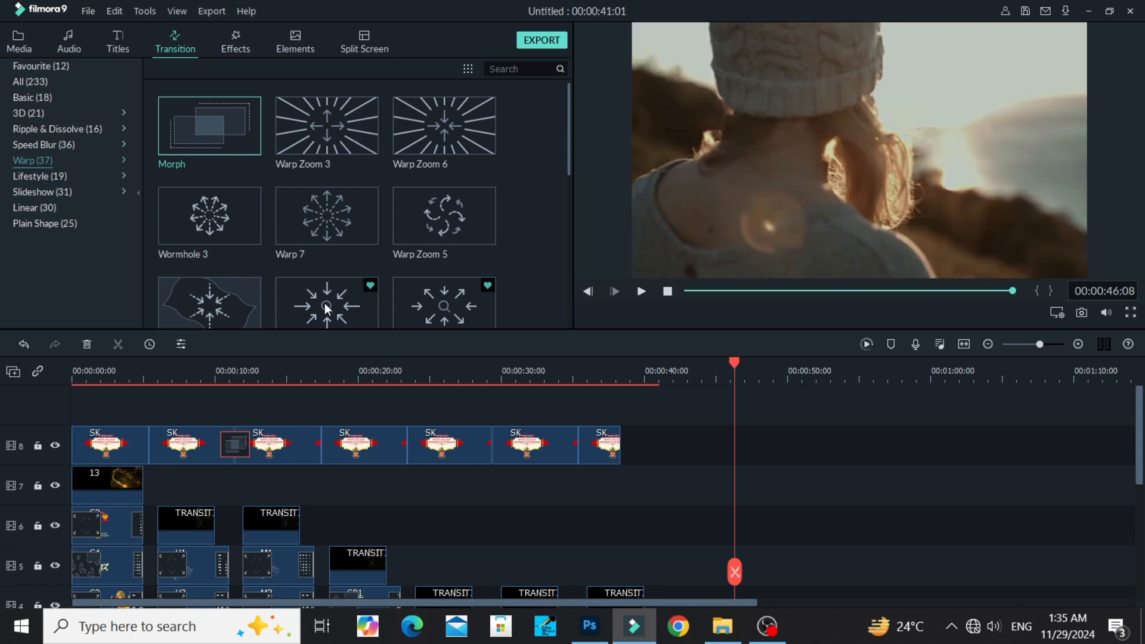
click(356, 142)
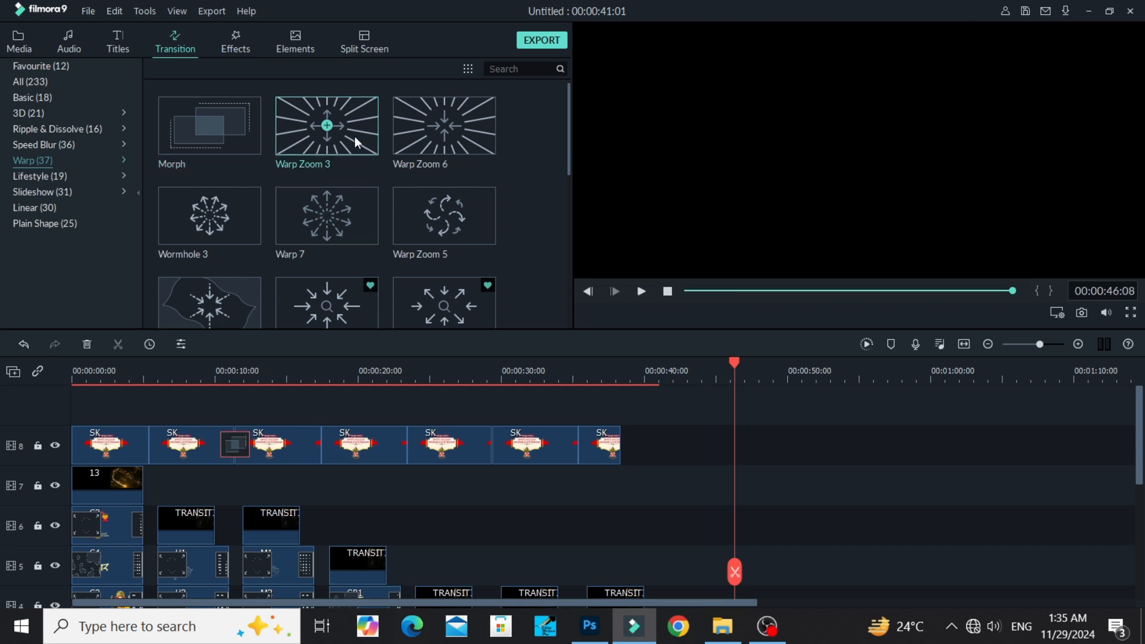
drag(356, 142, 97, 446)
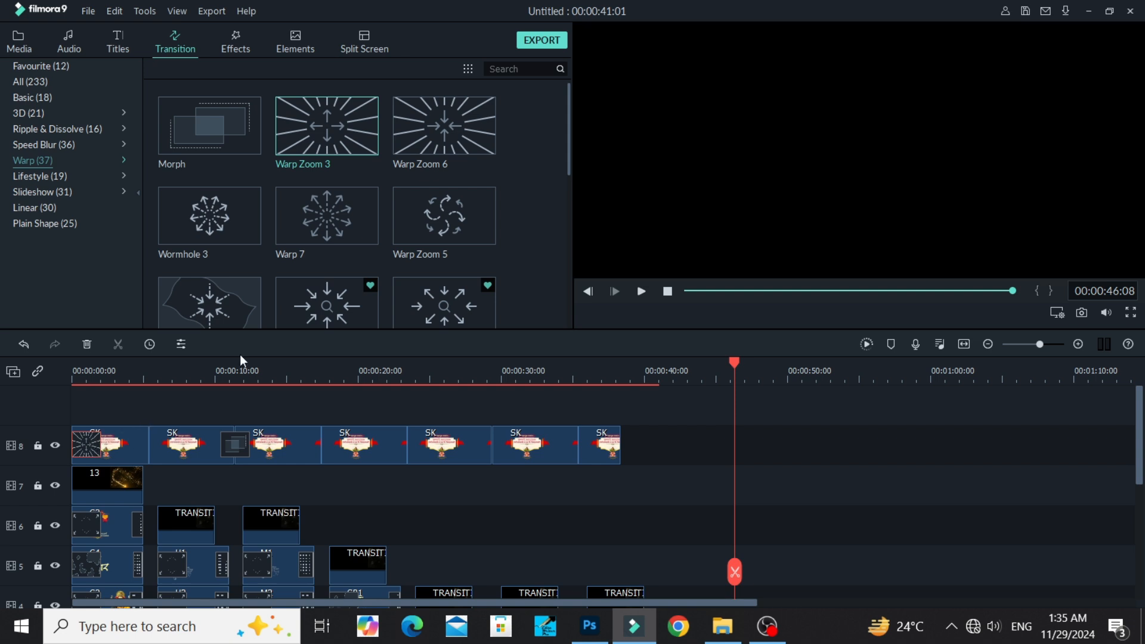
drag(353, 224, 149, 438)
drag(227, 317, 319, 452)
- Add the Warp transitions Warp 3, Wormhole 5 and Warp 1 at the fourth, fifth and sixth cuts on track 8
scroll(384, 246, down, 3)
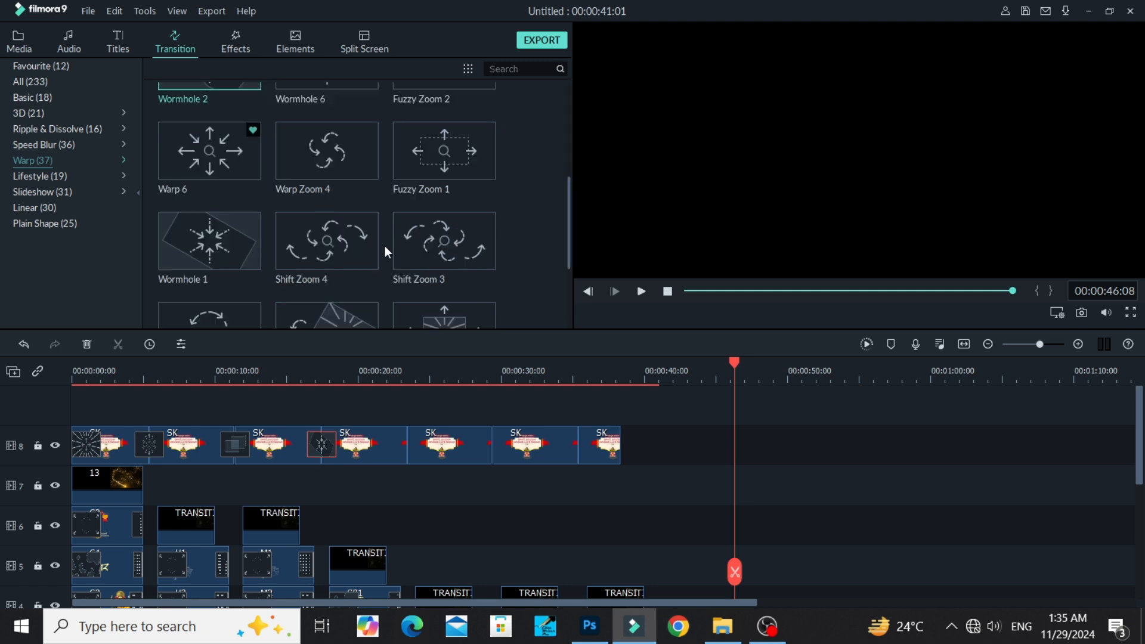
scroll(382, 252, down, 3)
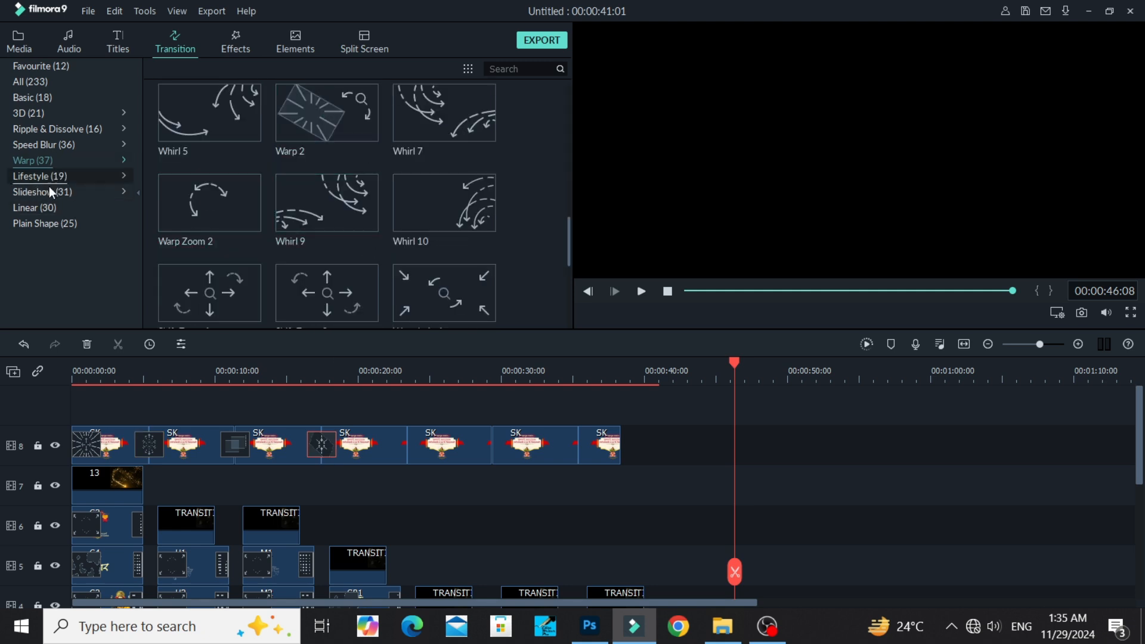
click(50, 209)
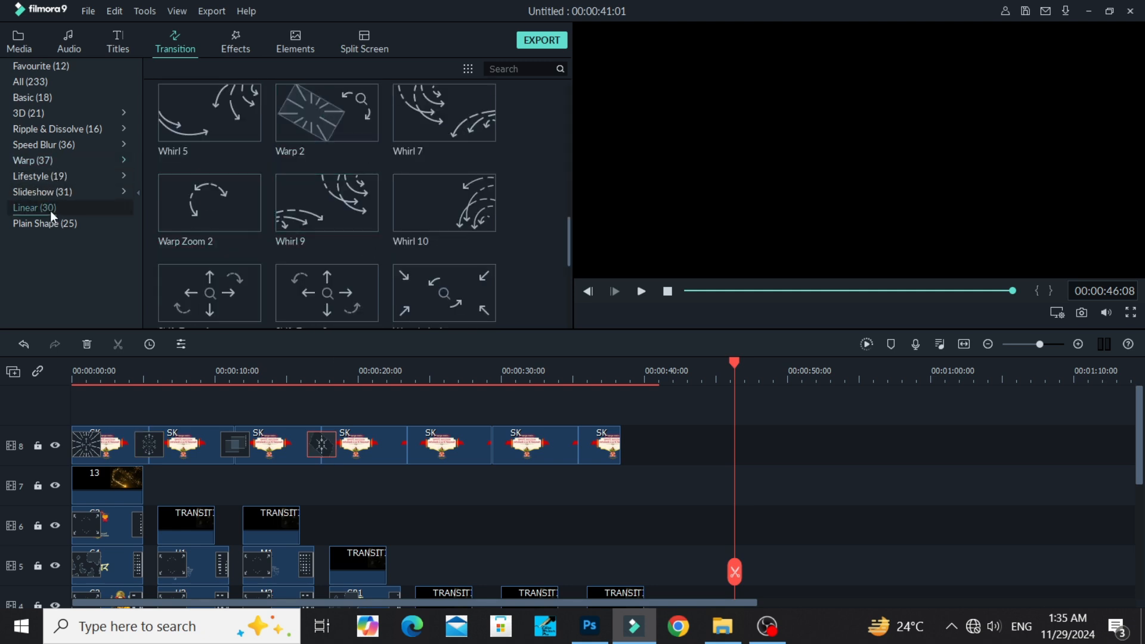
click(64, 164)
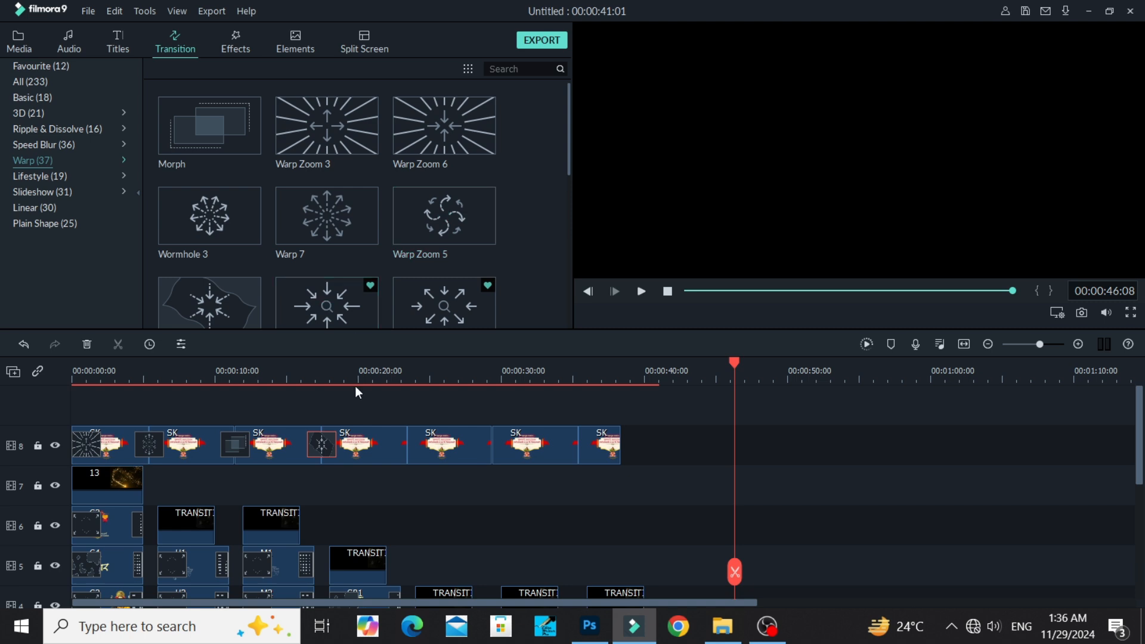
scroll(420, 213, down, 5)
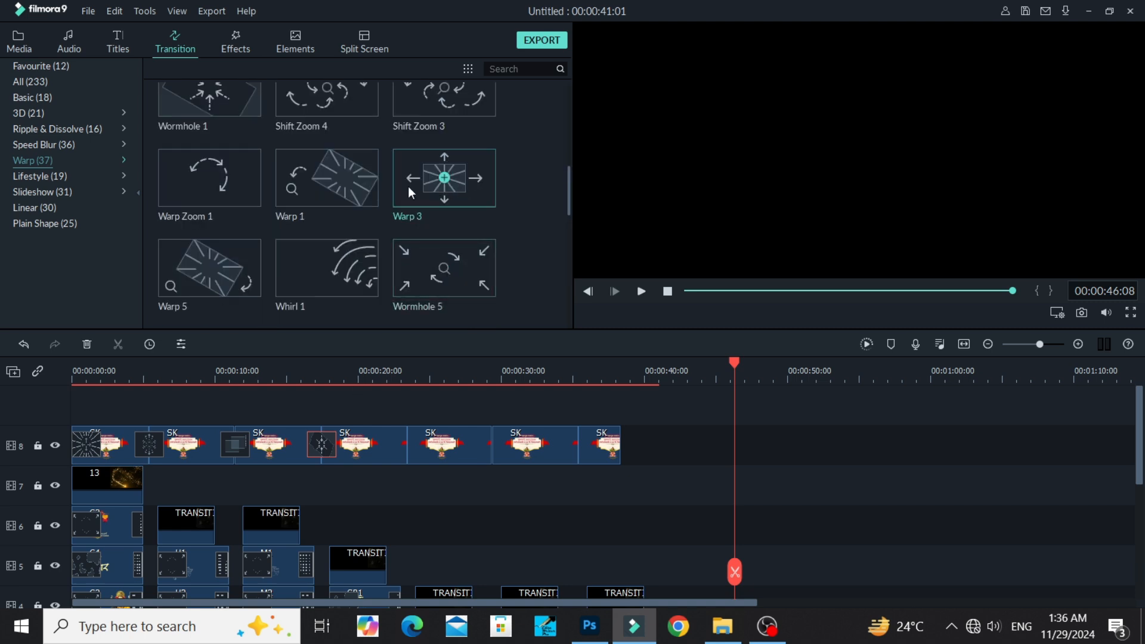
drag(435, 191, 406, 436)
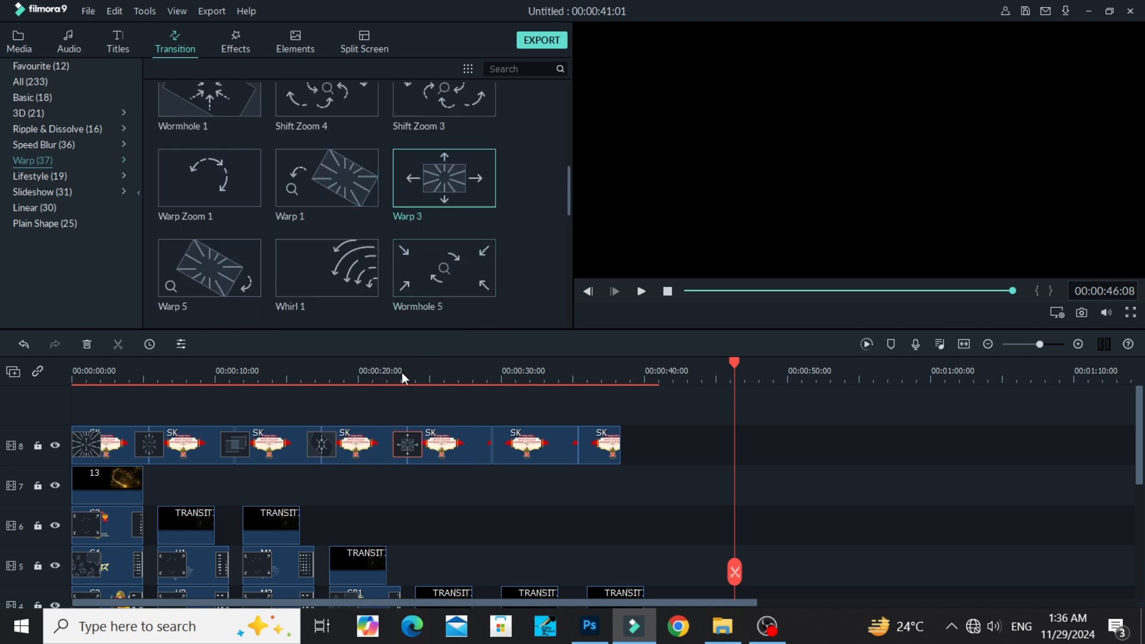
drag(473, 273, 483, 424)
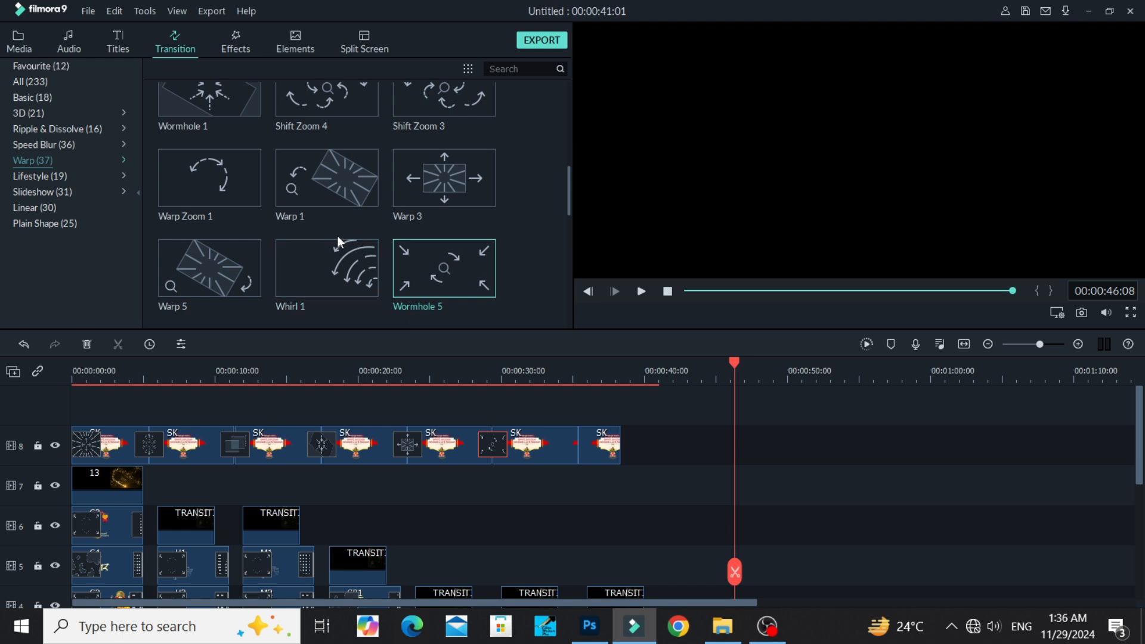
drag(350, 189, 569, 431)
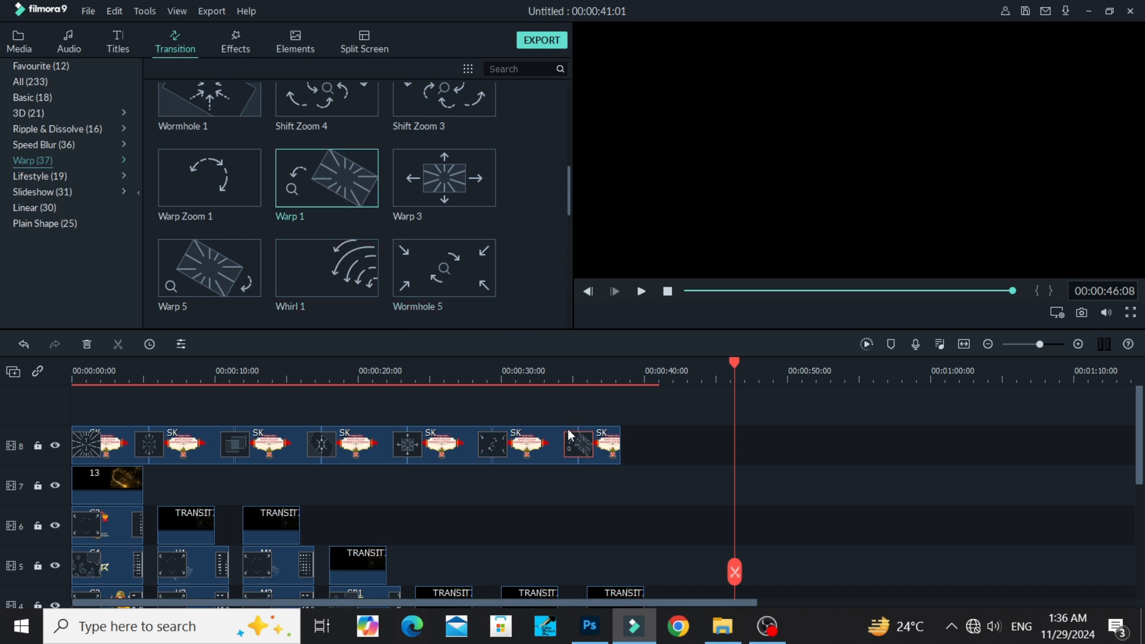
- Set the duration of the Warp Zoom 3 transition at the start of track 8 to 00:00:01:00
click(91, 443)
right_click(81, 446)
click(109, 501)
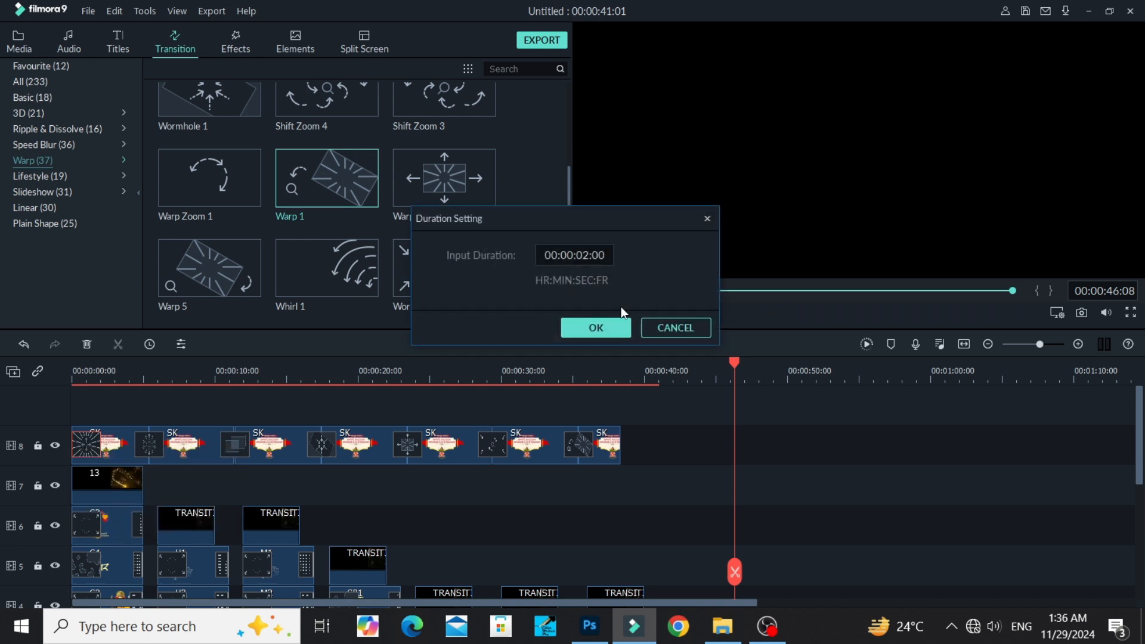
click(592, 257)
click(590, 258)
key(BackSpace)
text(1)
click(590, 327)
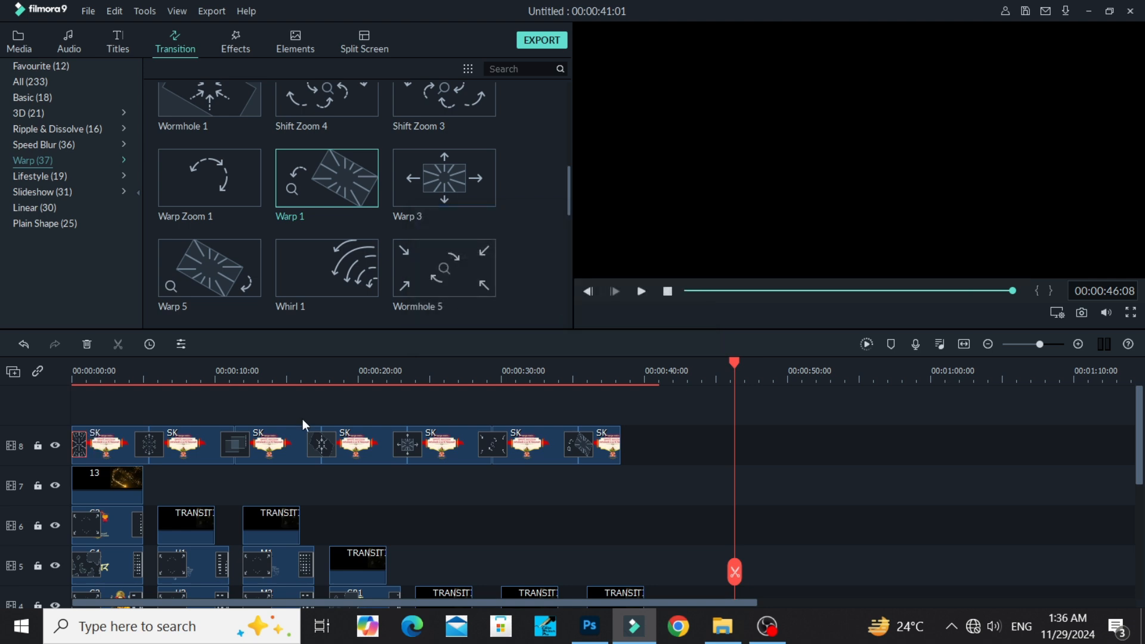
- Set the duration of the Warp 7 transition at the first cut on track 8 to 00:00:01:00
right_click(150, 442)
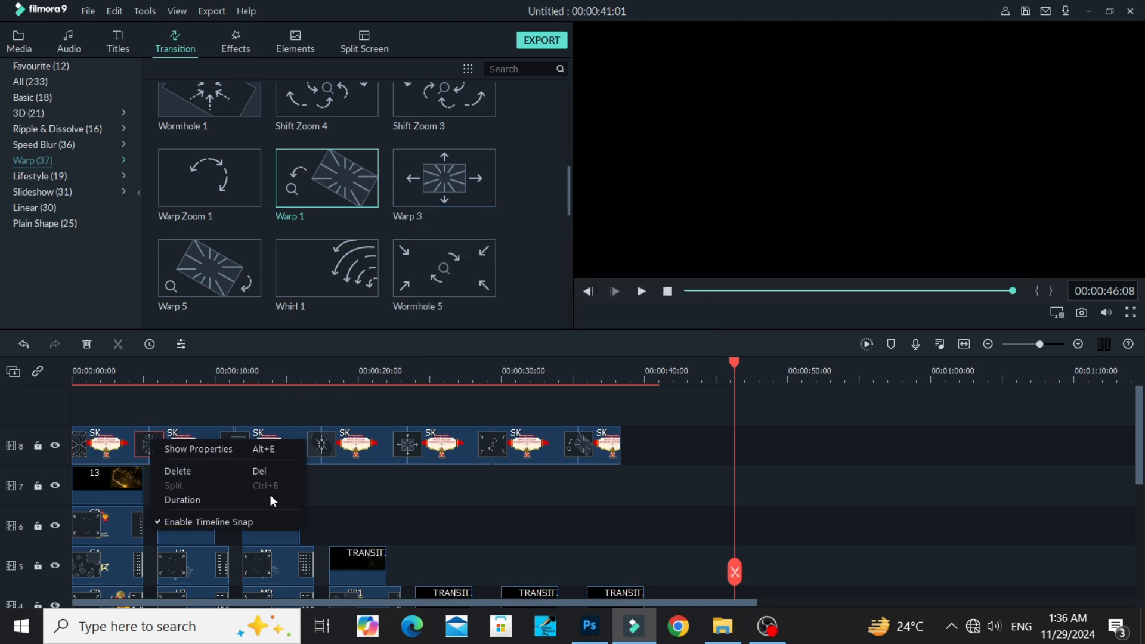
click(209, 496)
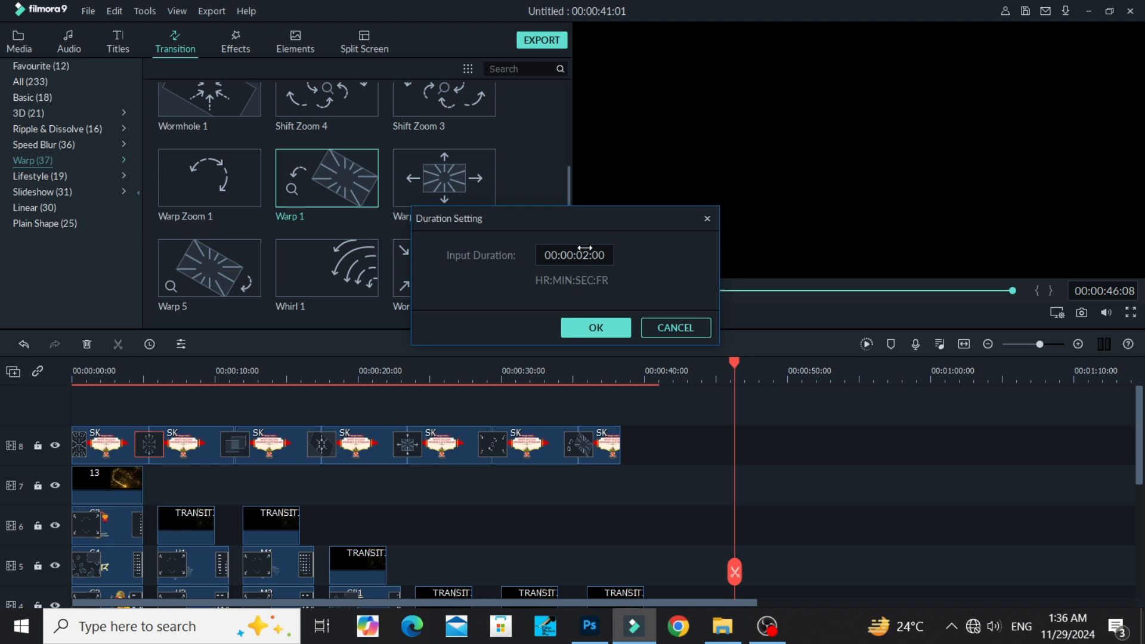
click(587, 256)
text(1)
click(596, 338)
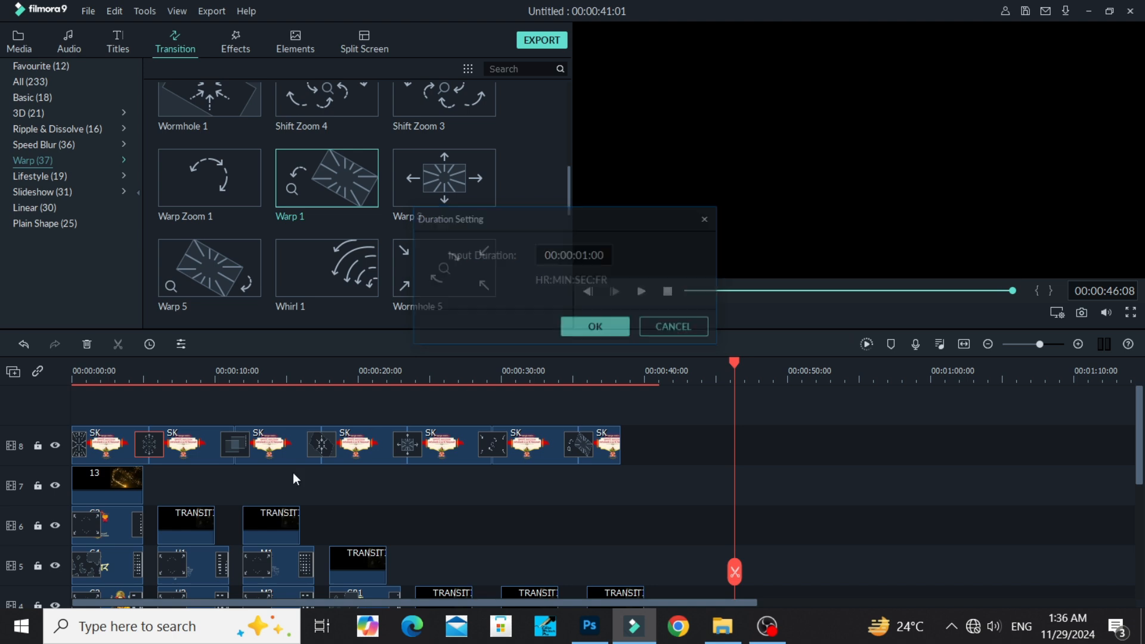
- Set the duration of the Morph transition at the second cut on track 8 to 00:00:01:00
right_click(240, 446)
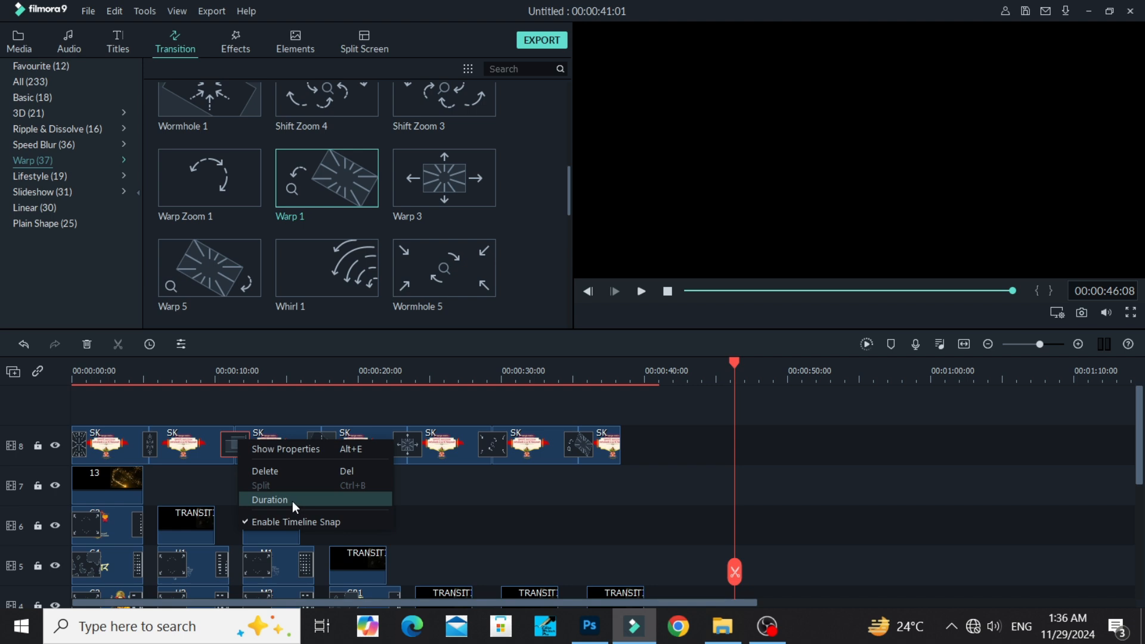
click(293, 501)
click(588, 256)
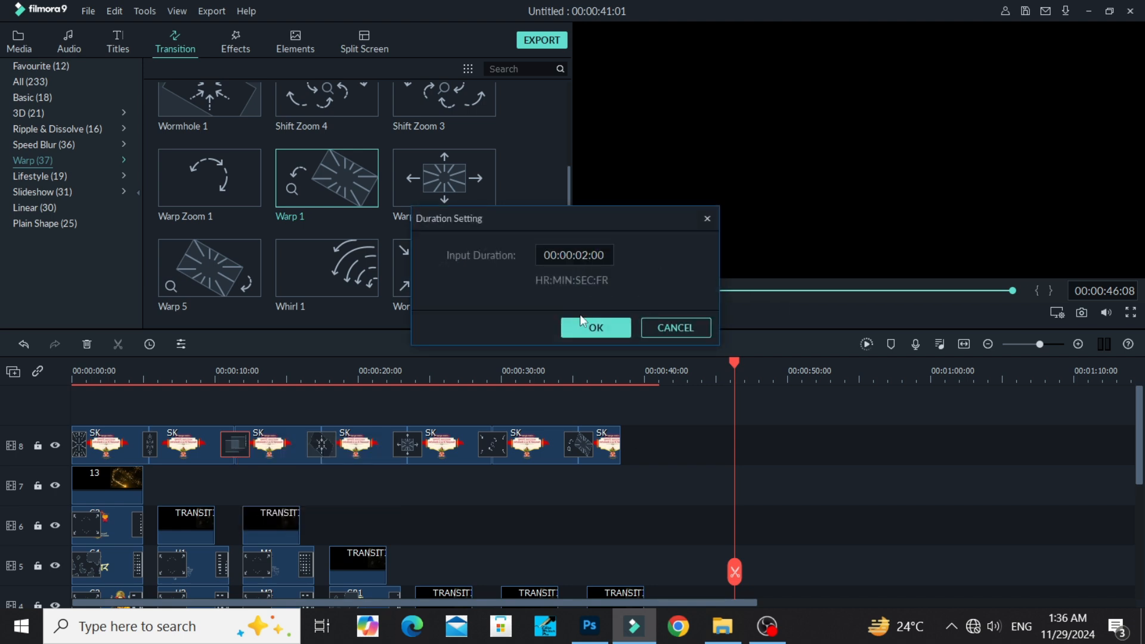
text(100)
click(601, 334)
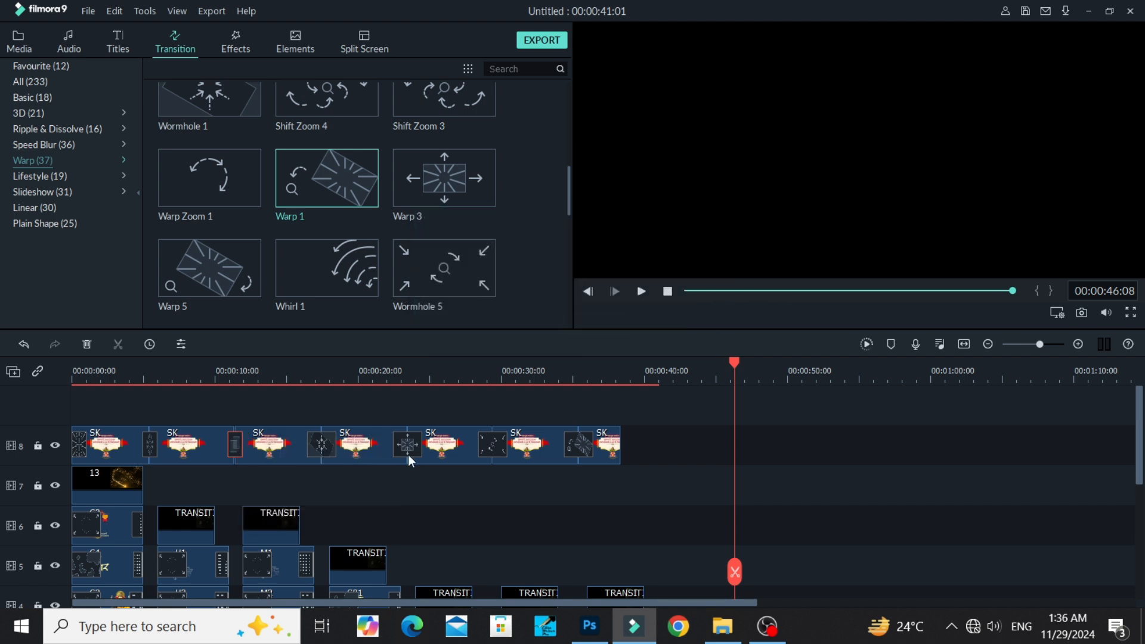
- Set the duration of the Wormhole 2 transition at the third cut on track 8 to 00:00:01:00
right_click(320, 450)
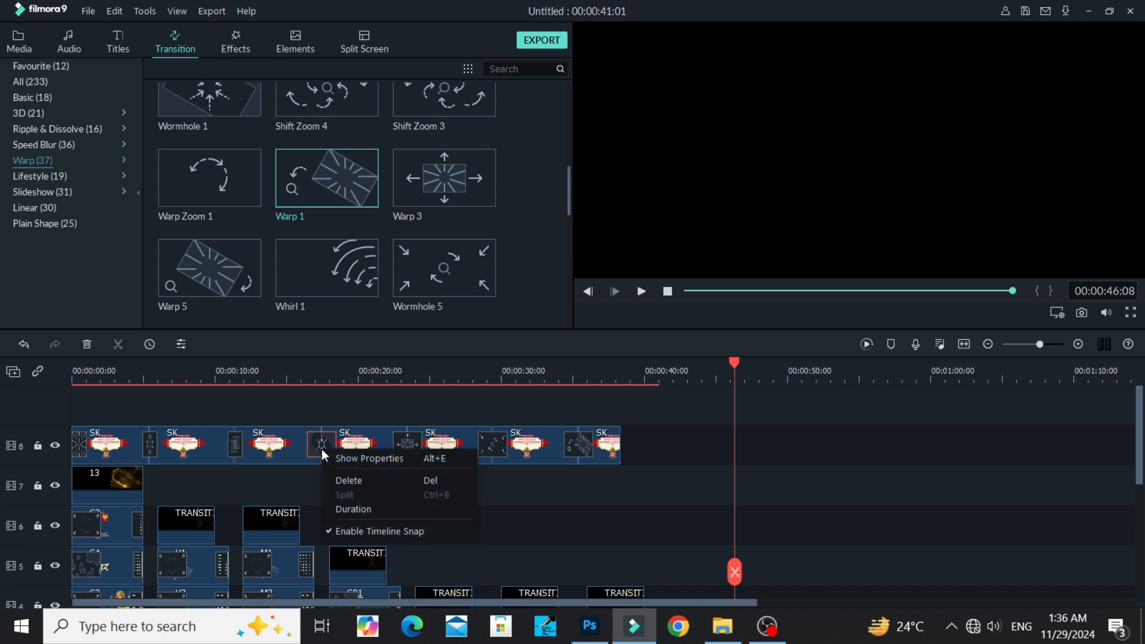
click(403, 507)
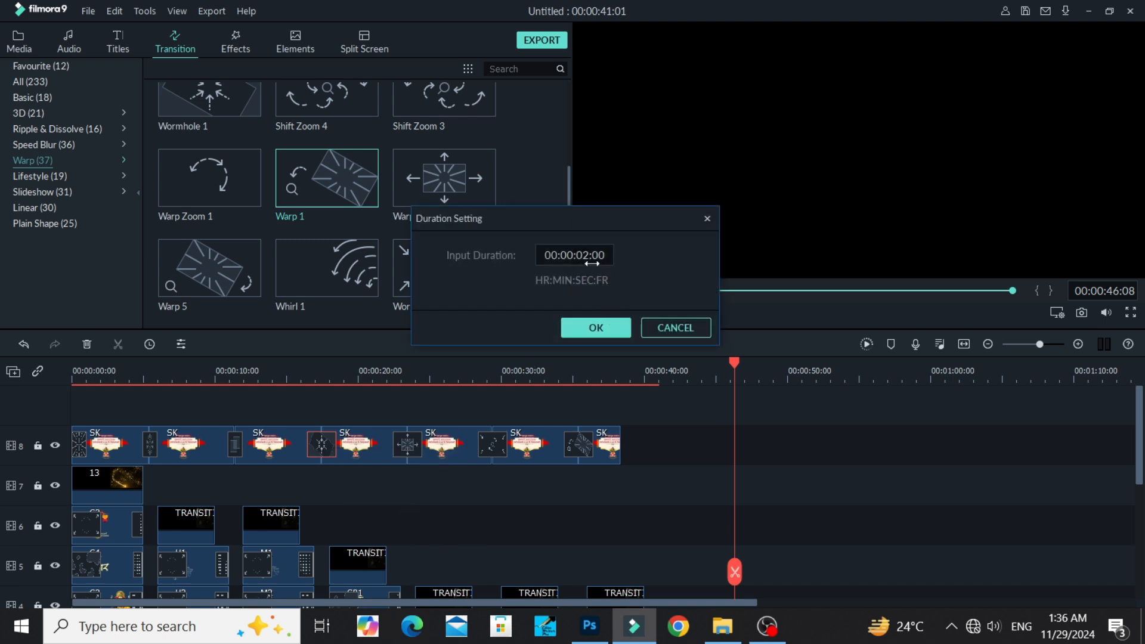
double_click(576, 256)
click(580, 263)
text(1)
click(589, 327)
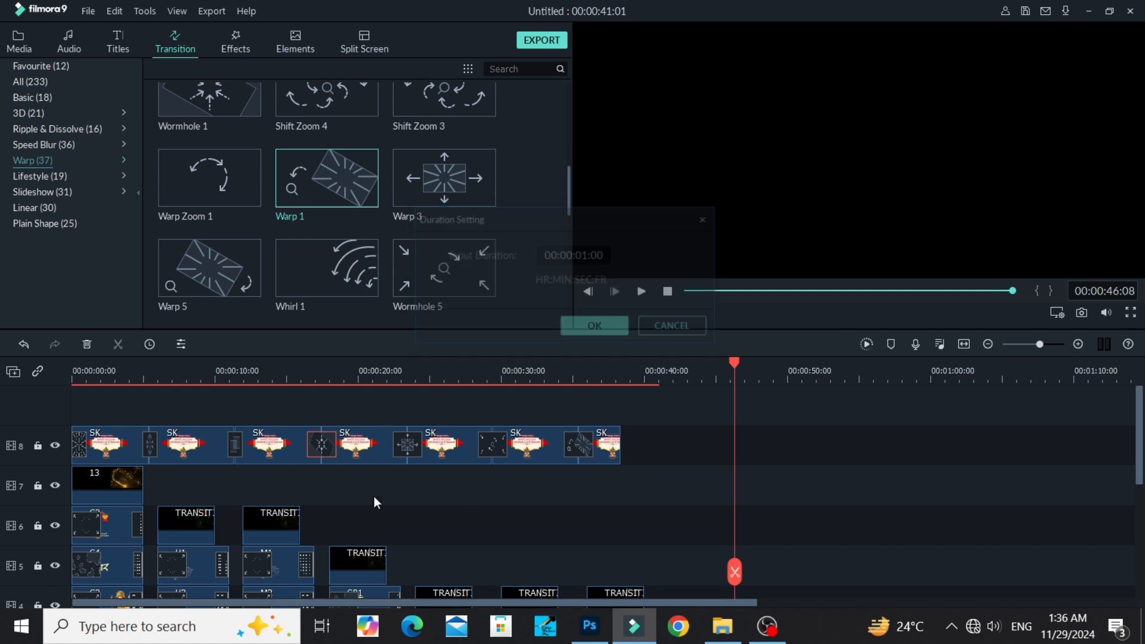
- Set the duration of the Warp 3 transition at the fourth cut on track 8 to 00:00:01:00
right_click(400, 446)
click(428, 508)
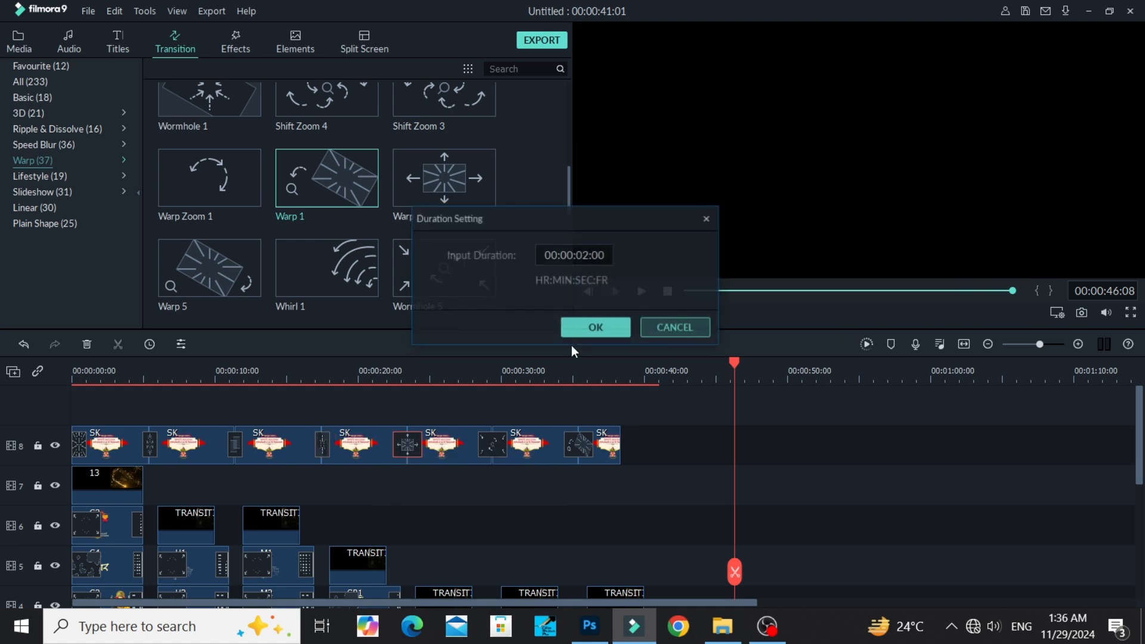
double_click(594, 257)
click(587, 257)
text(1)
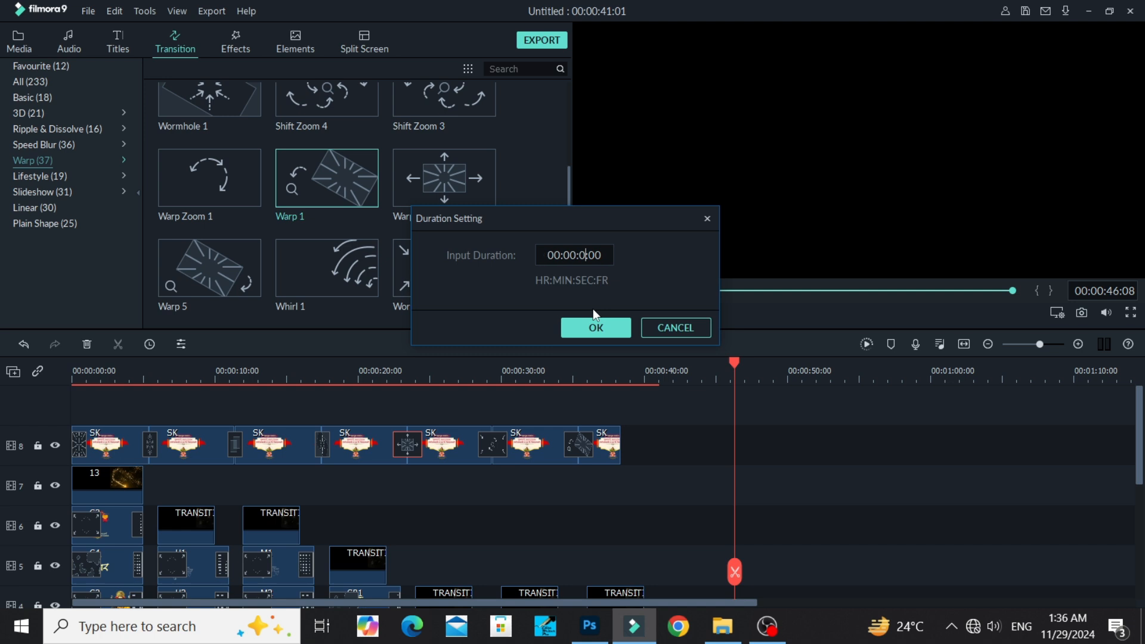
click(593, 328)
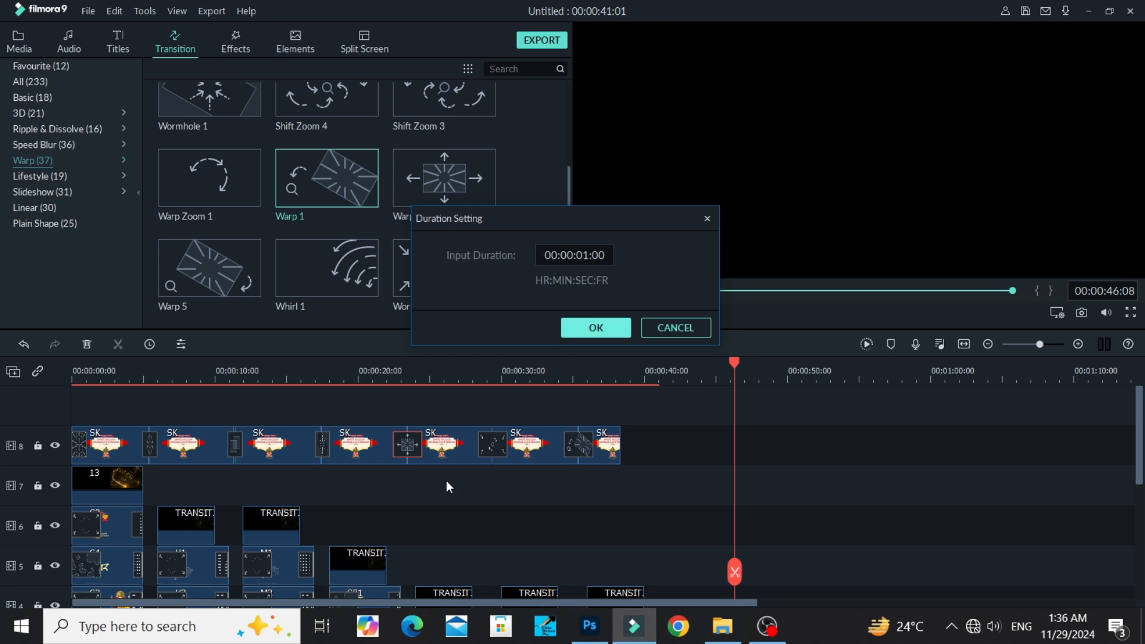
- Set the duration of the Wormhole 5 transition at the fifth cut on track 8 to 00:00:01:00
right_click(493, 446)
click(531, 499)
double_click(586, 254)
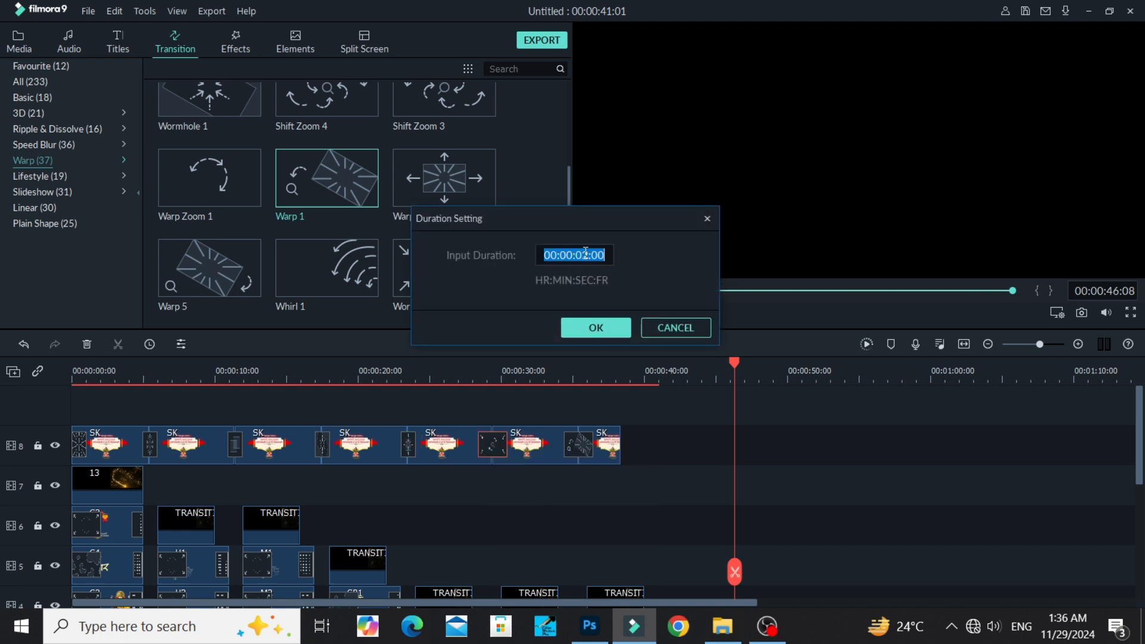
click(586, 253)
key(BackSpace)
text(1)
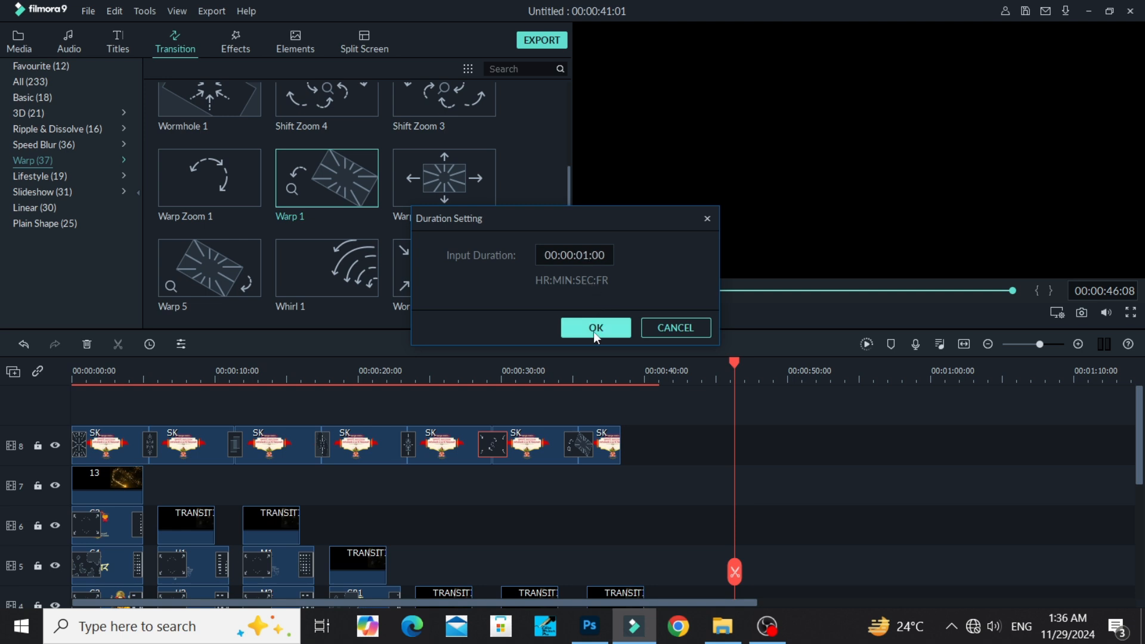
click(595, 329)
- Set the duration of the Warp 1 transition at the sixth cut on track 8 to 00:00:01:00
right_click(579, 446)
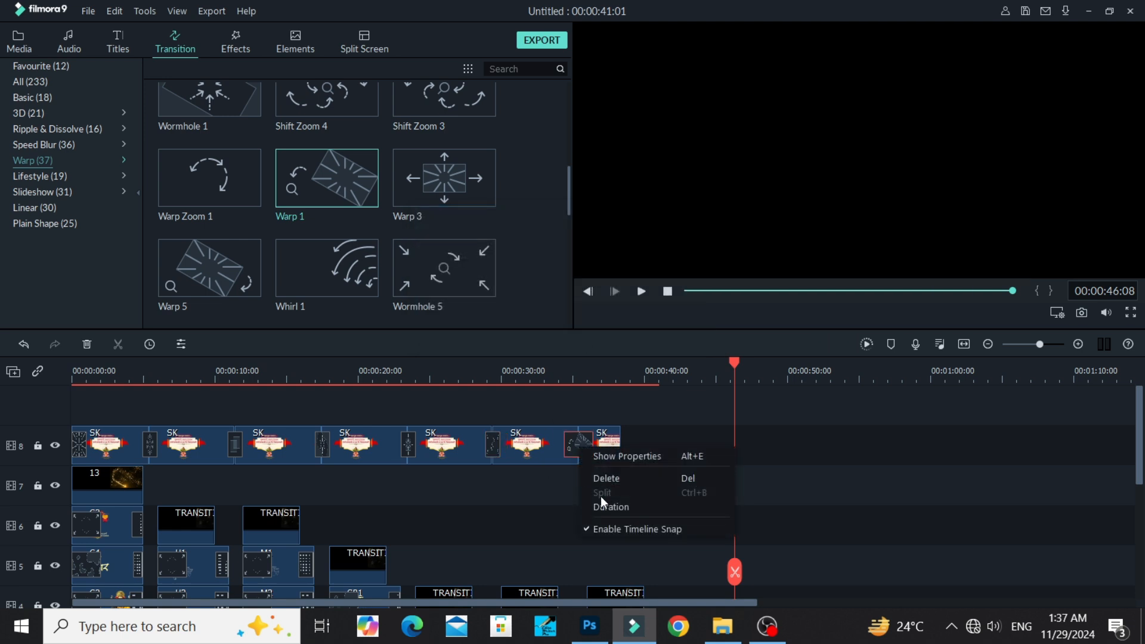
click(603, 506)
click(588, 255)
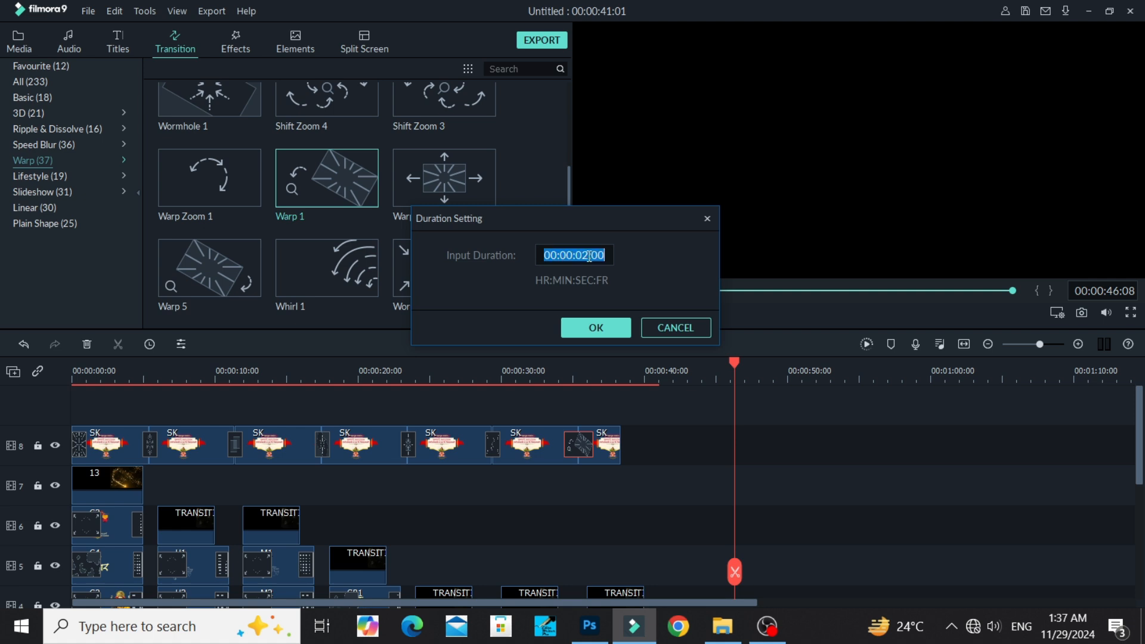
click(587, 255)
key(BackSpace)
text(1)
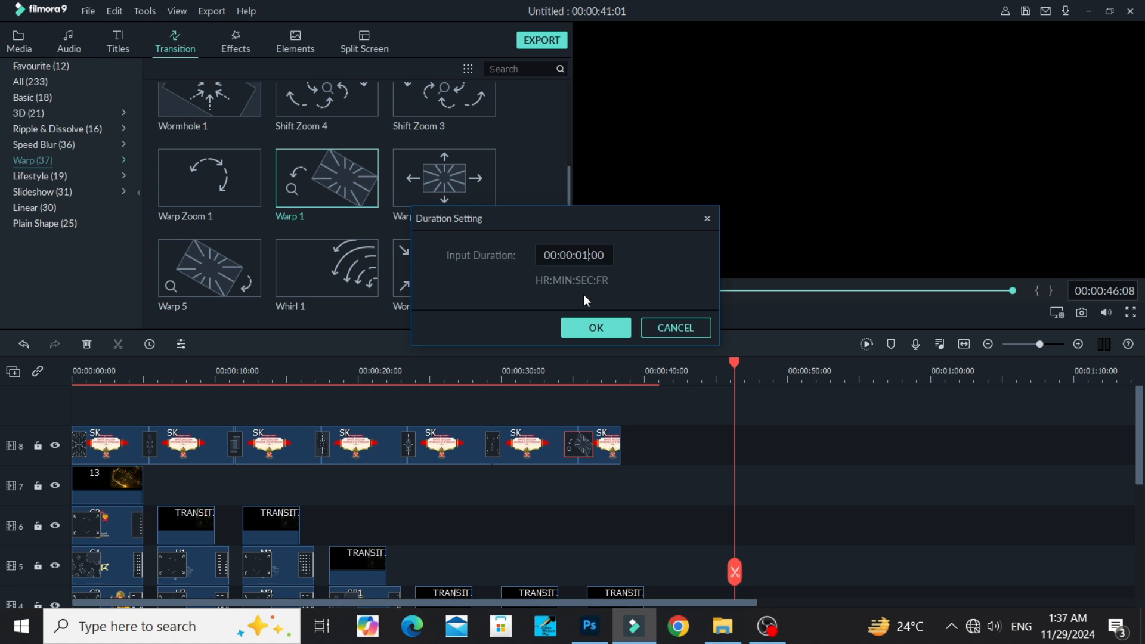
click(587, 327)
- Return the playhead to the start and move all the SK clips with their transitions from track 8 up to track 9
click(686, 292)
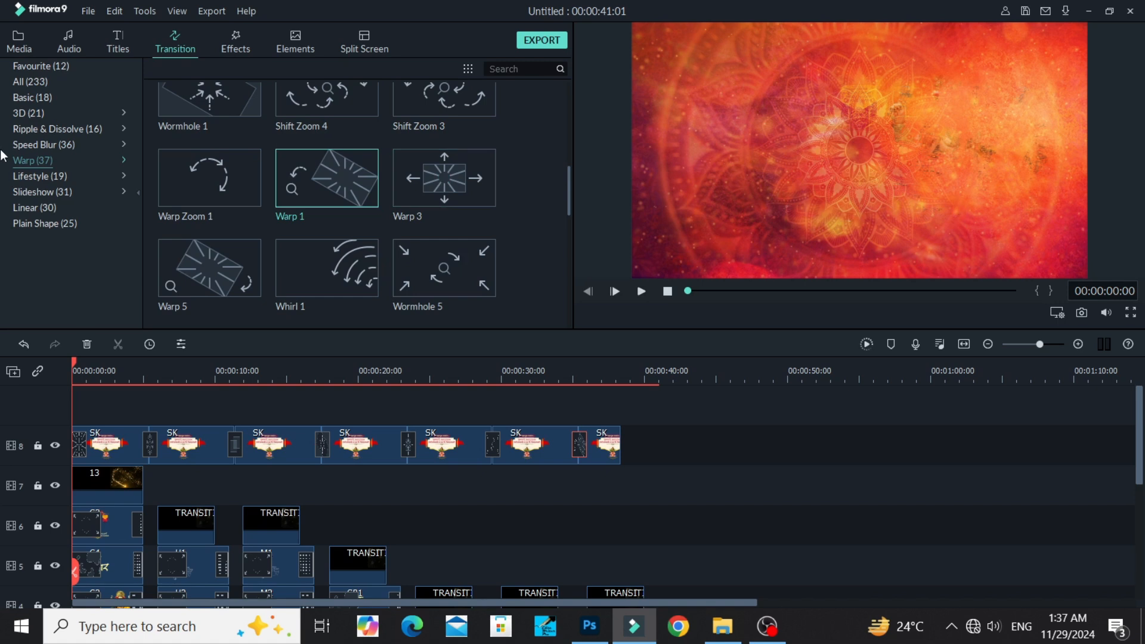
click(19, 41)
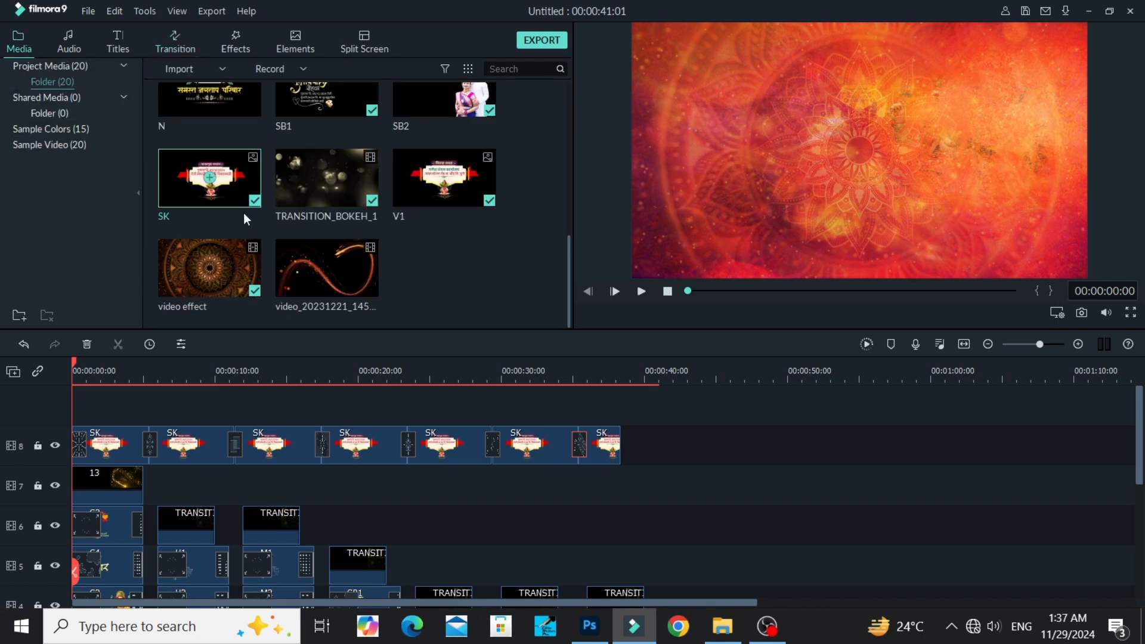
scroll(283, 259, up, 5)
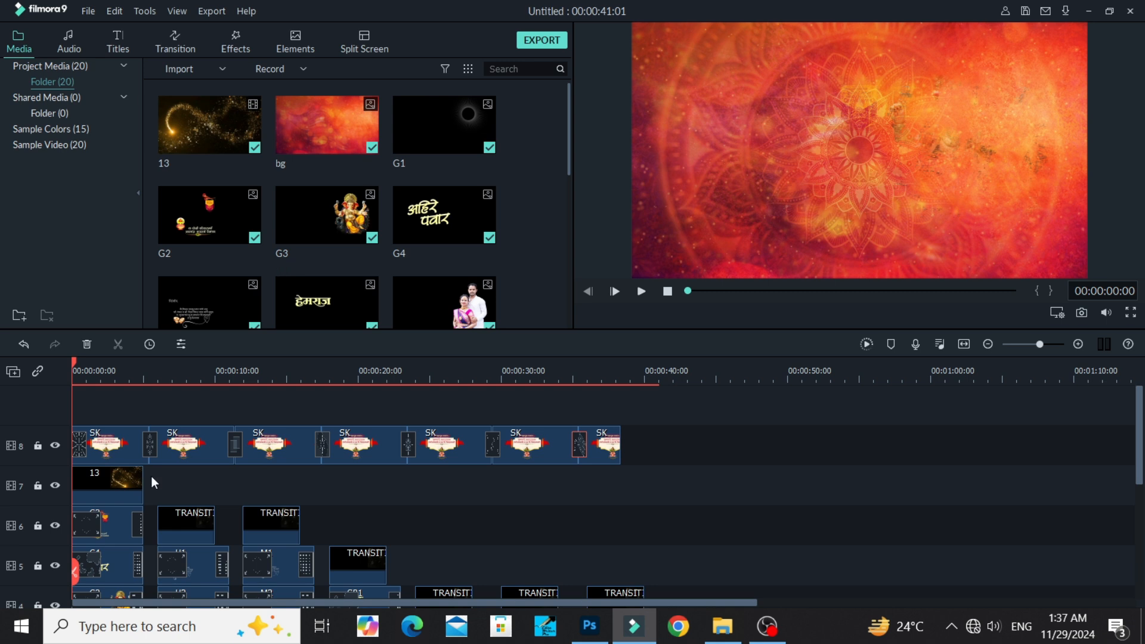
drag(661, 406, 107, 418)
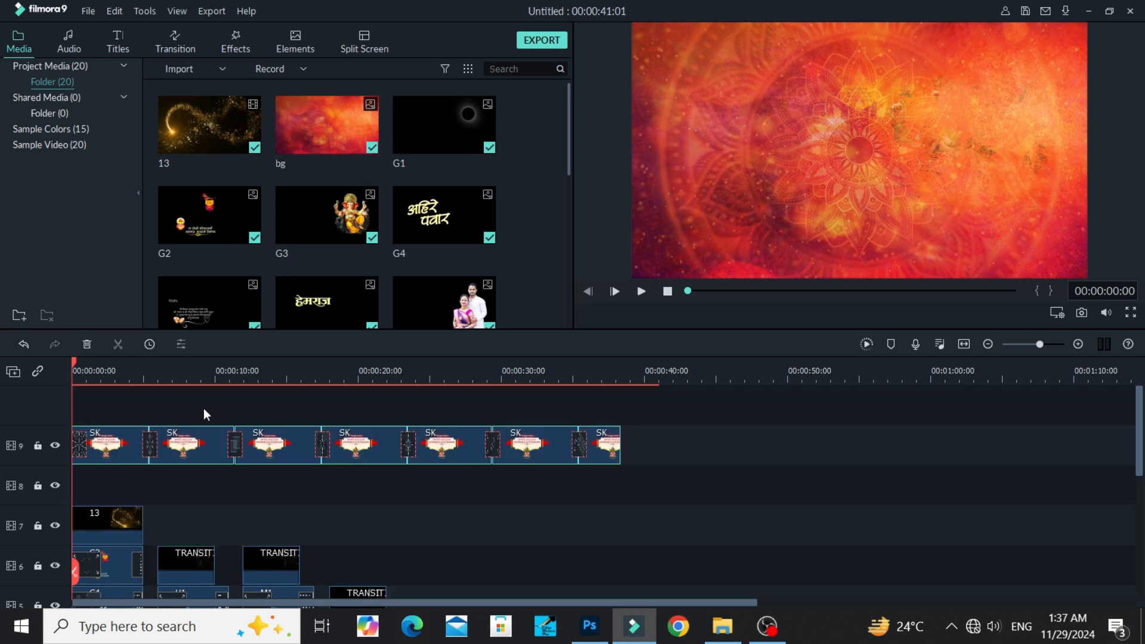
click(684, 451)
- Place the SB2 image at the start of track 8 and make it fully transparent by lowering its opacity
scroll(346, 298, down, 5)
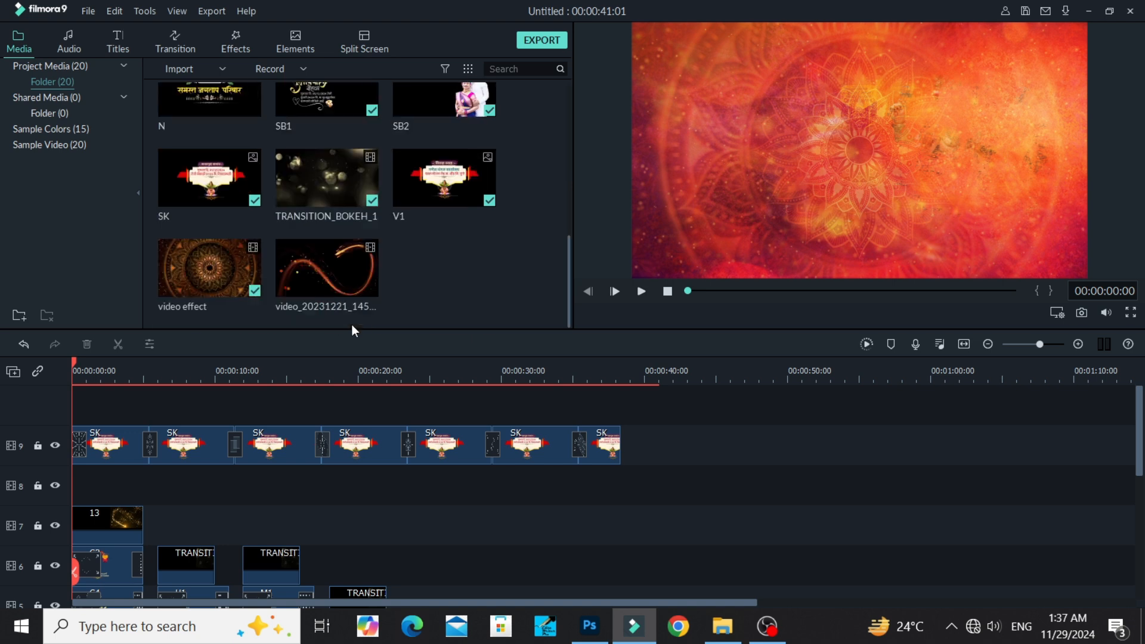
drag(430, 105, 72, 477)
double_click(118, 497)
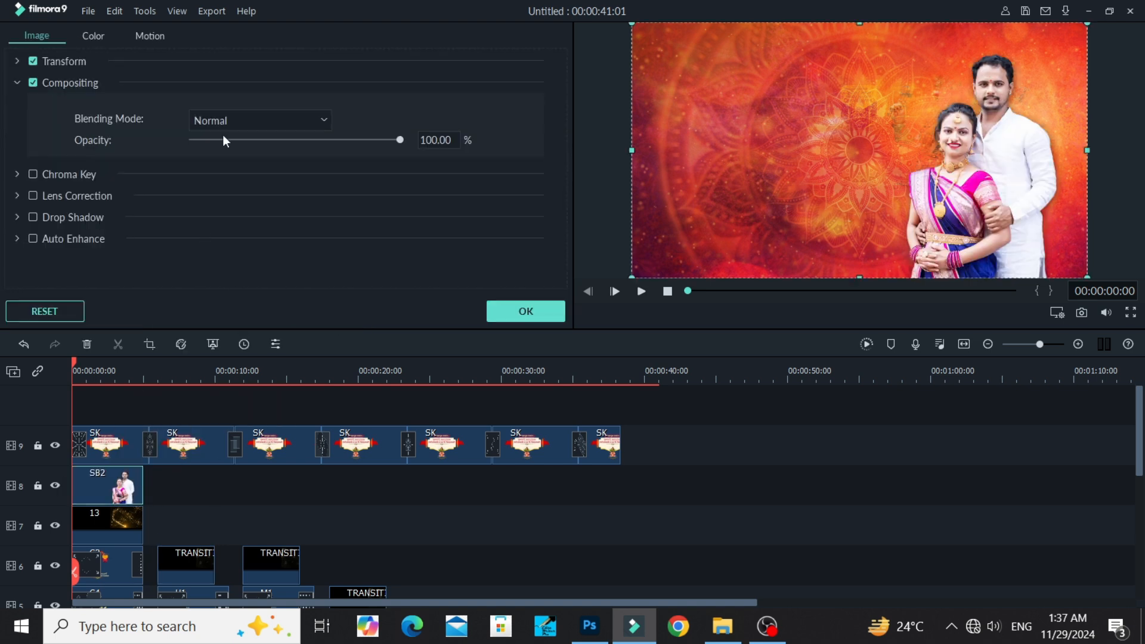
drag(223, 140, 189, 145)
click(526, 311)
- Paste five copies of the transparent SB2 clip into the empty timeline area from 00:00:50:13
scroll(149, 473, down, 2)
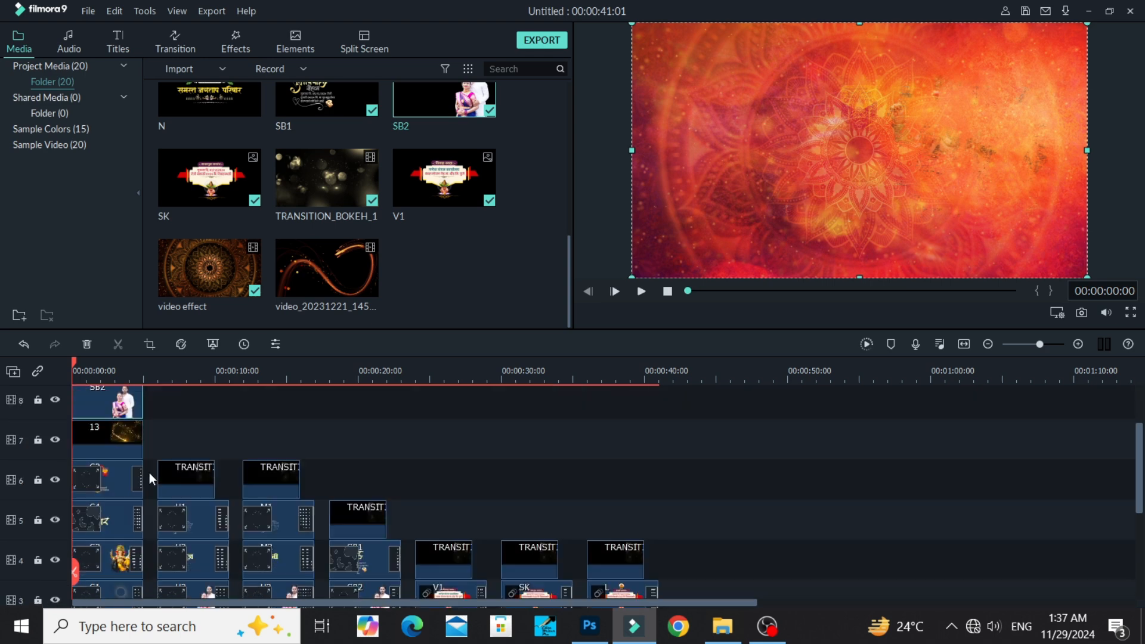
scroll(119, 435, up, 1)
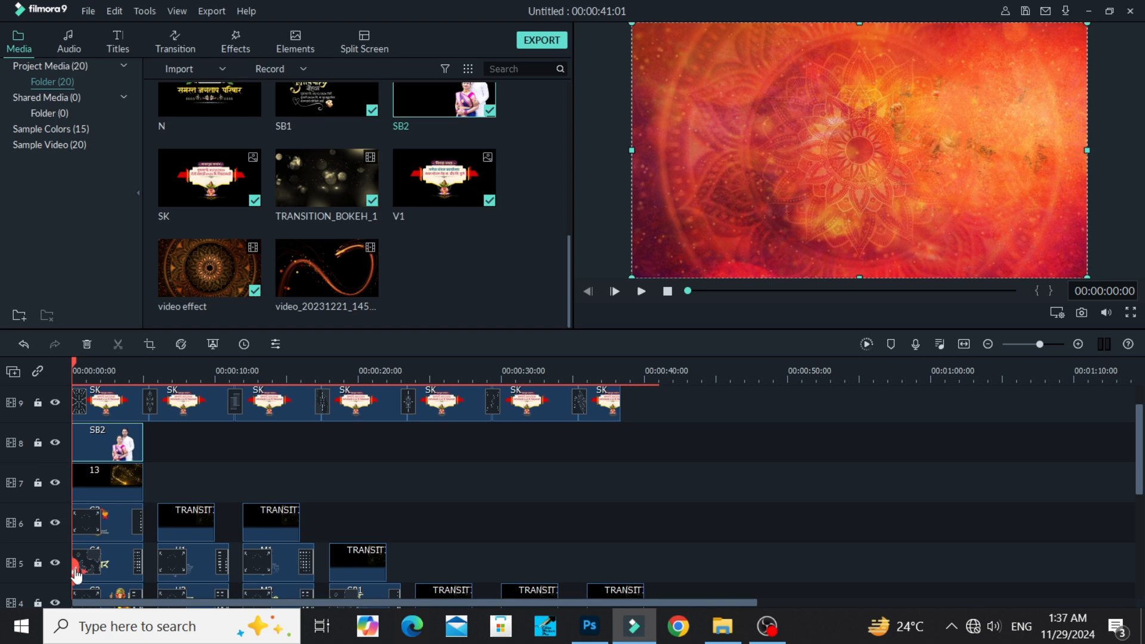
drag(75, 574, 796, 573)
scroll(770, 553, down, 1)
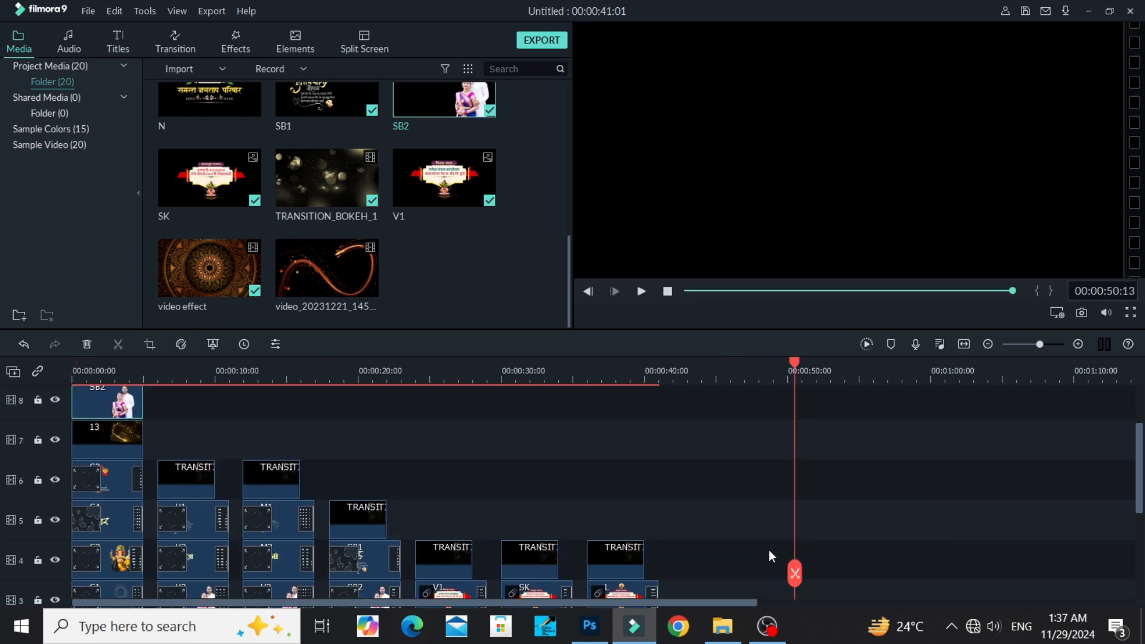
key(ctrl+v)
key(ctrl+v)
key(ctrl+v)
key(ctrl+v)
key(ctrl+v)
scroll(757, 518, down, 3)
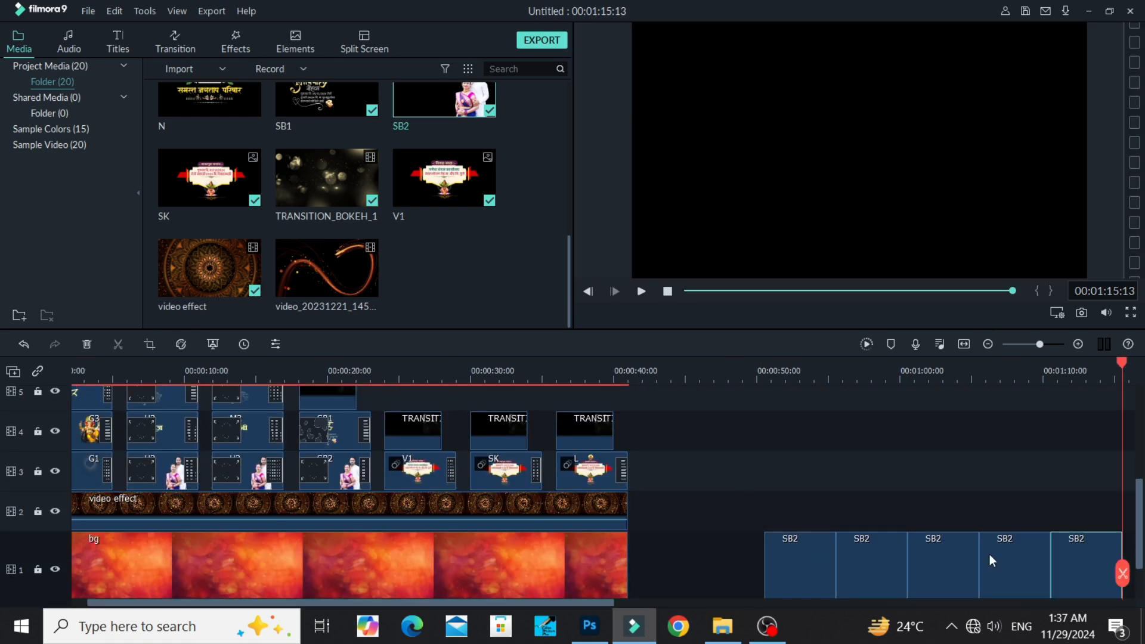
- Move the five SB2 copies above the second to sixth clip groups: two onto track 7, one onto track 6, two onto track 5
drag(989, 561, 145, 431)
scroll(710, 567, up, 1)
drag(768, 603, 314, 477)
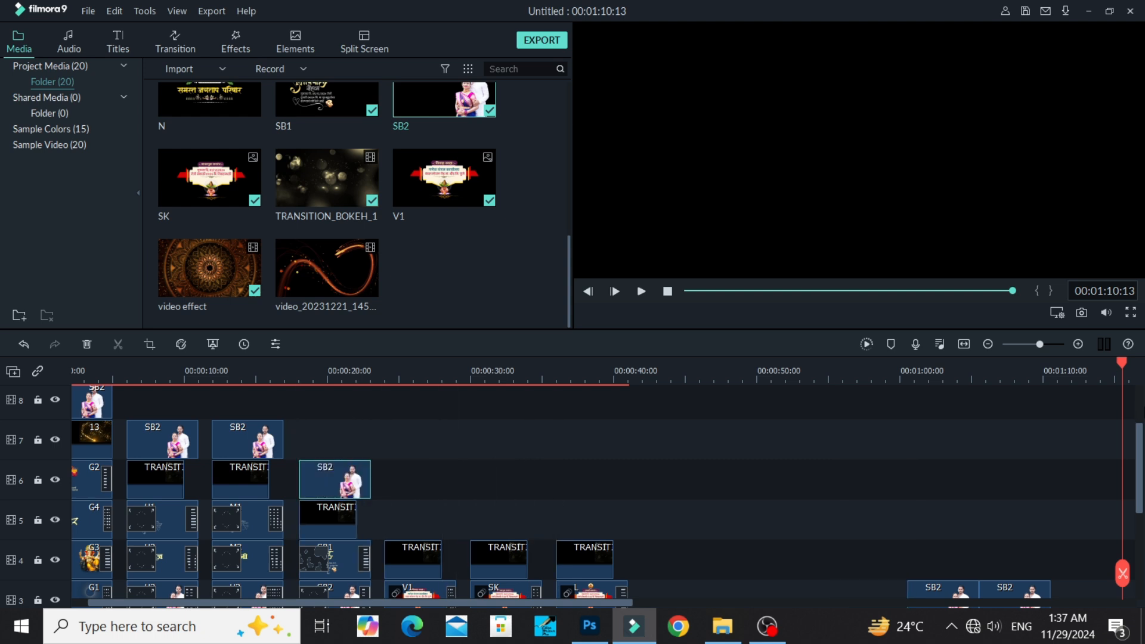
drag(912, 582, 398, 512)
drag(998, 600, 489, 518)
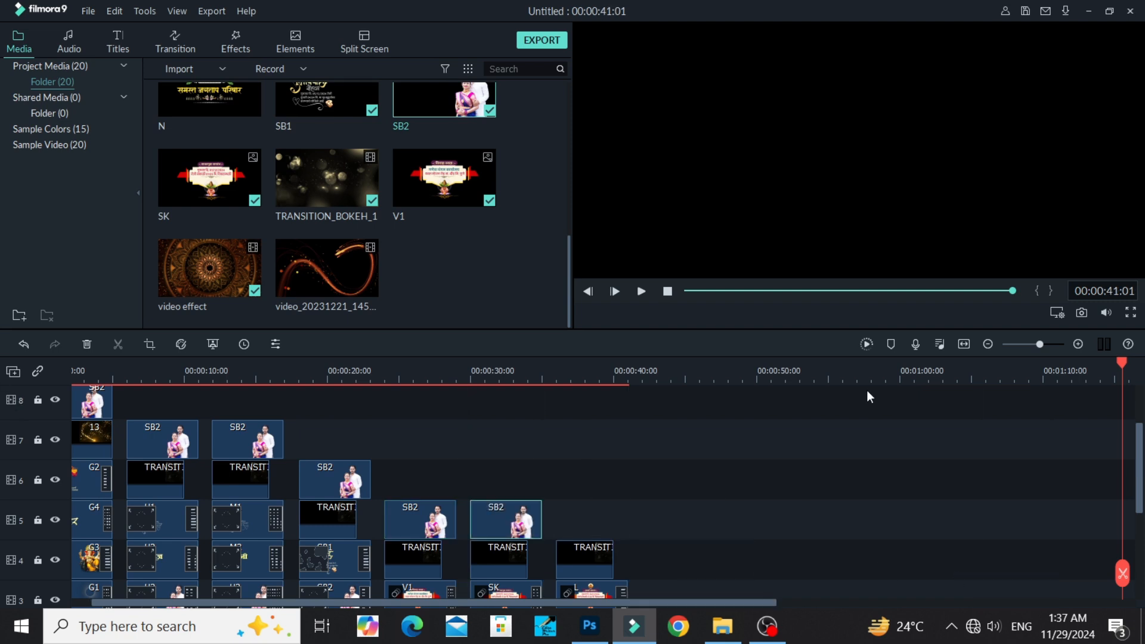
- Apply the Linear 16 transition to the start of the SB2 clip on track 8 and play a preview of it
drag(350, 600, 330, 600)
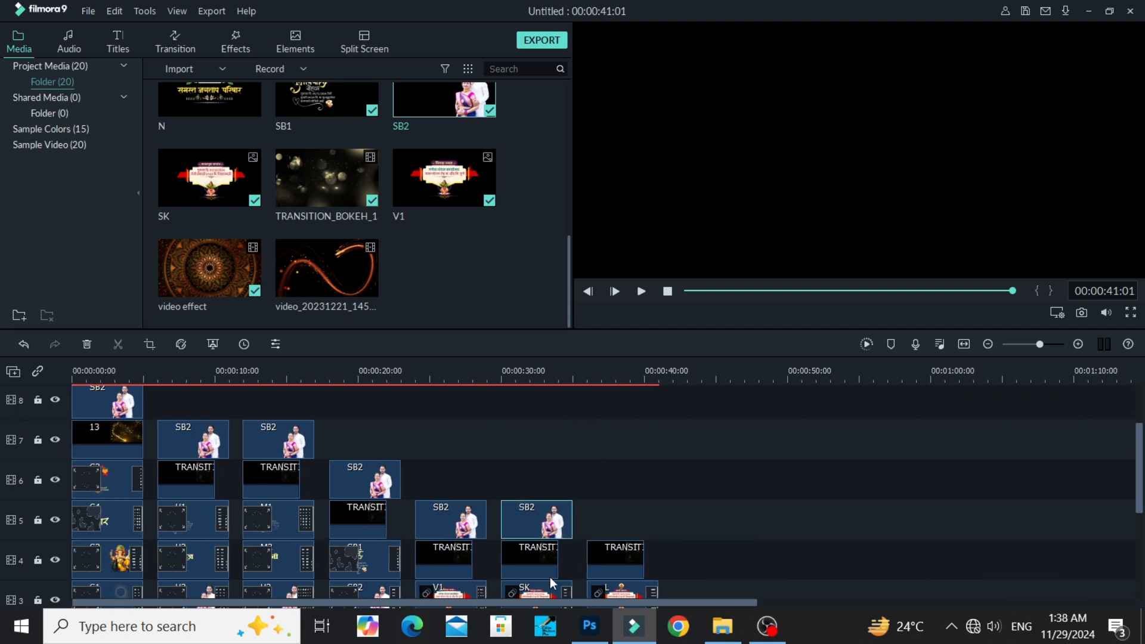
scroll(169, 452, up, 3)
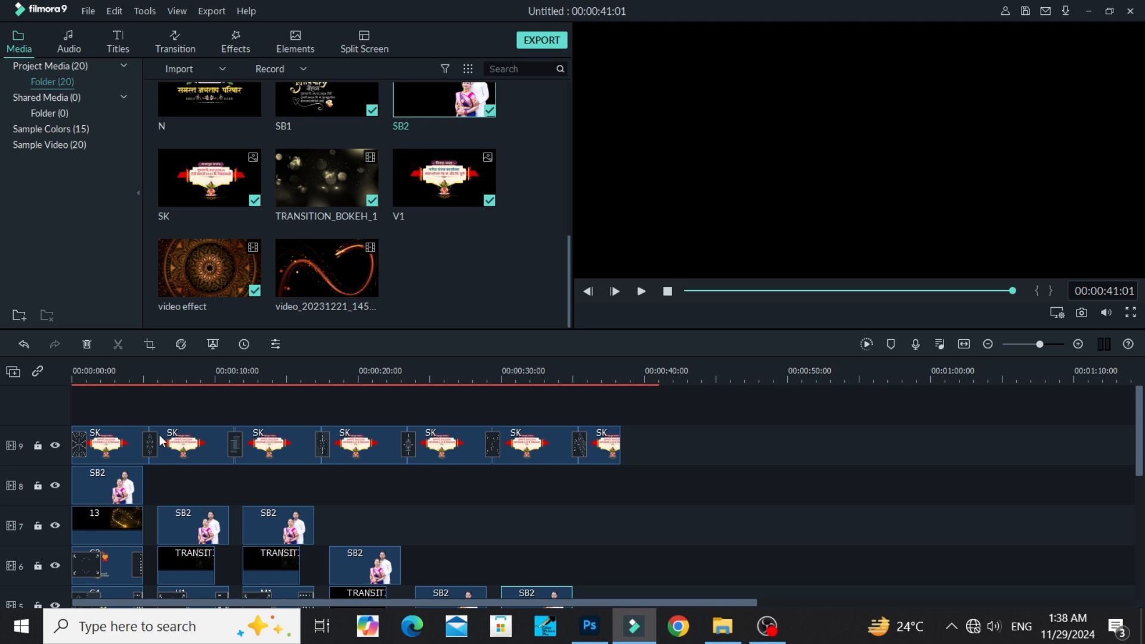
click(101, 483)
click(174, 43)
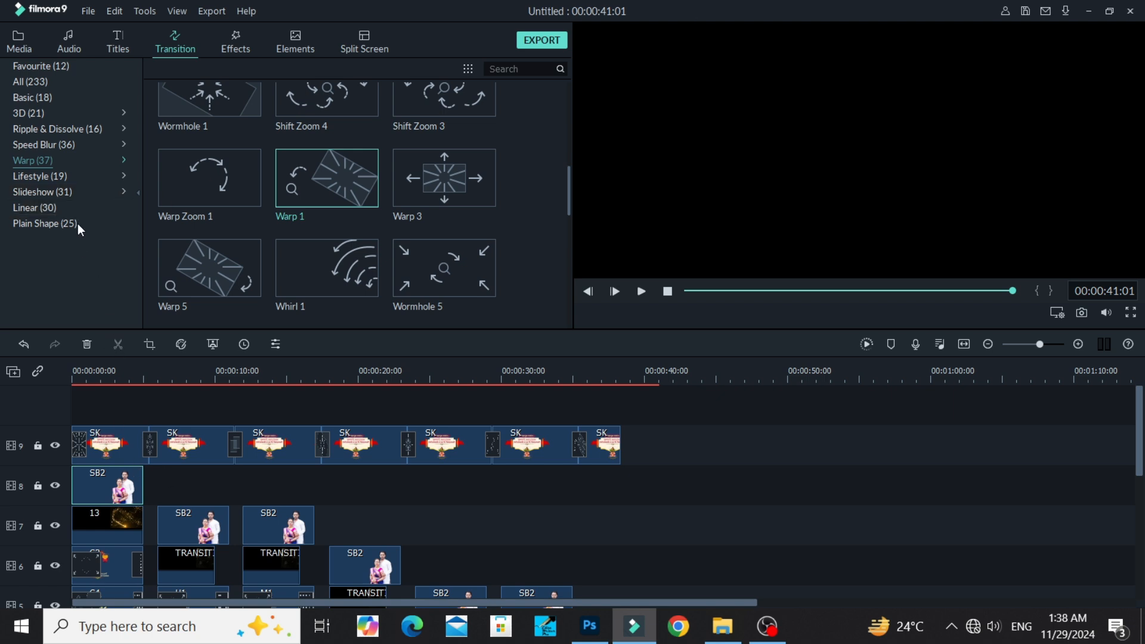
click(75, 205)
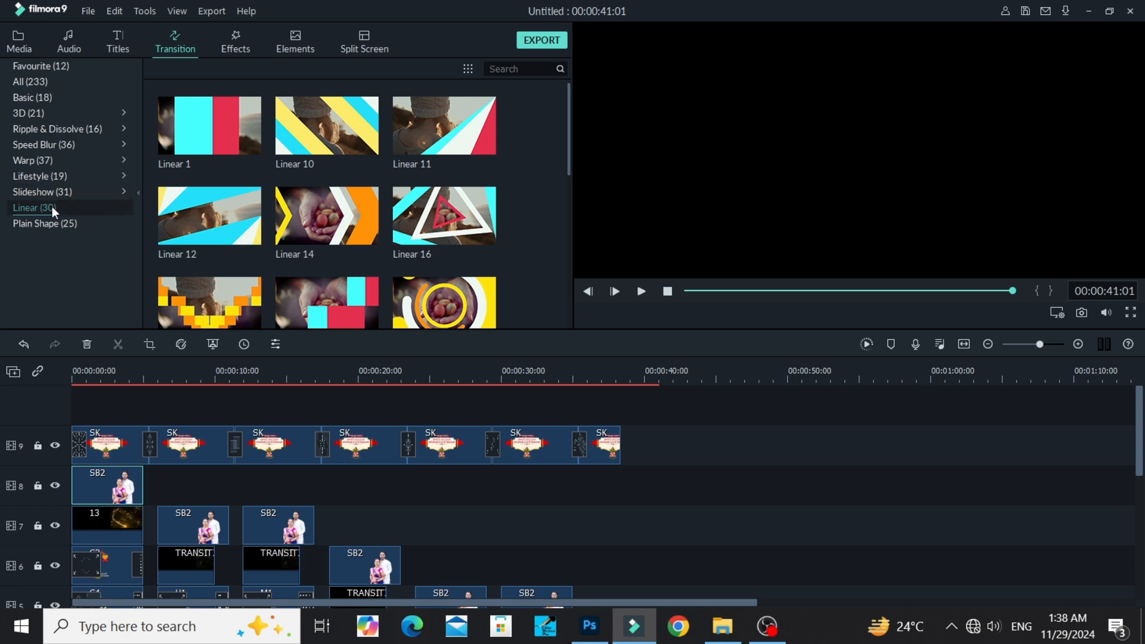
scroll(406, 277, down, 3)
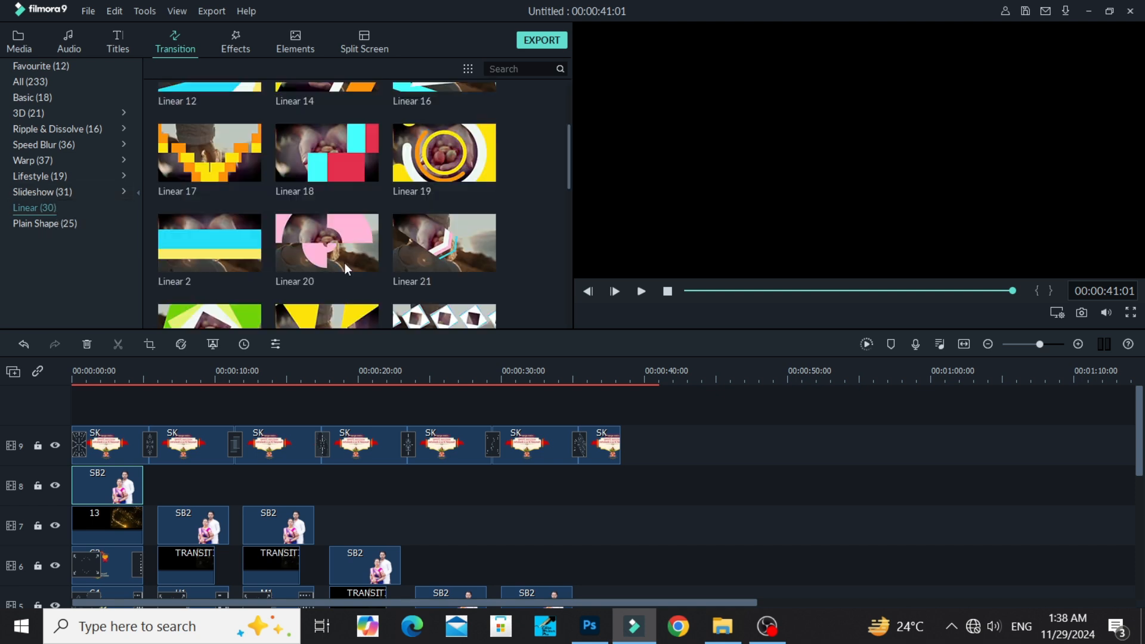
scroll(328, 219, up, 3)
click(330, 221)
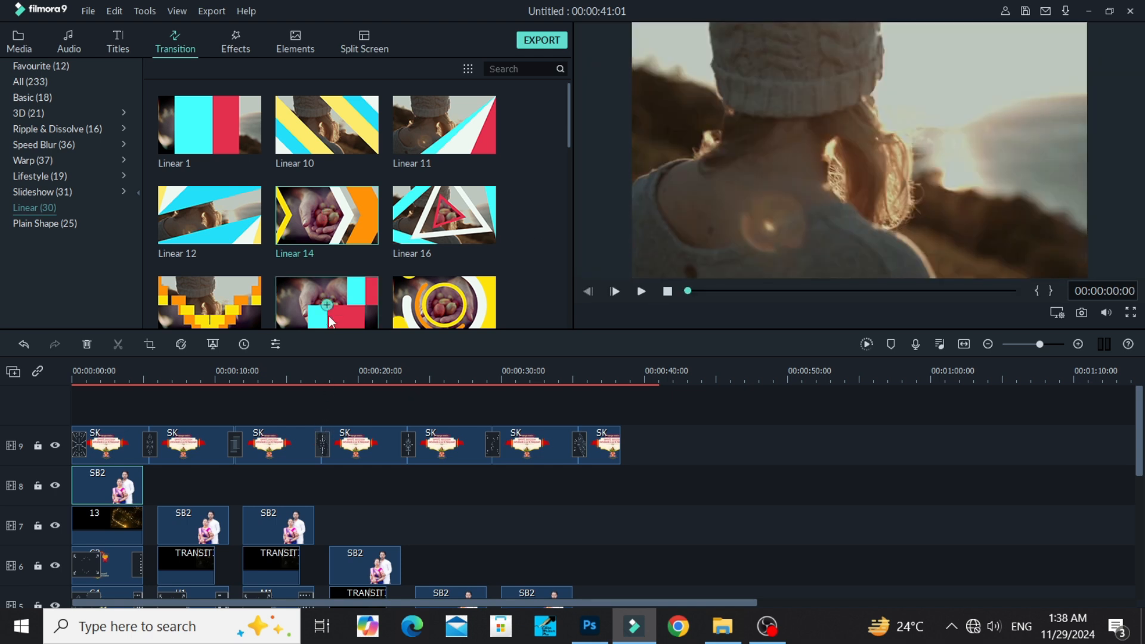
drag(444, 216, 98, 486)
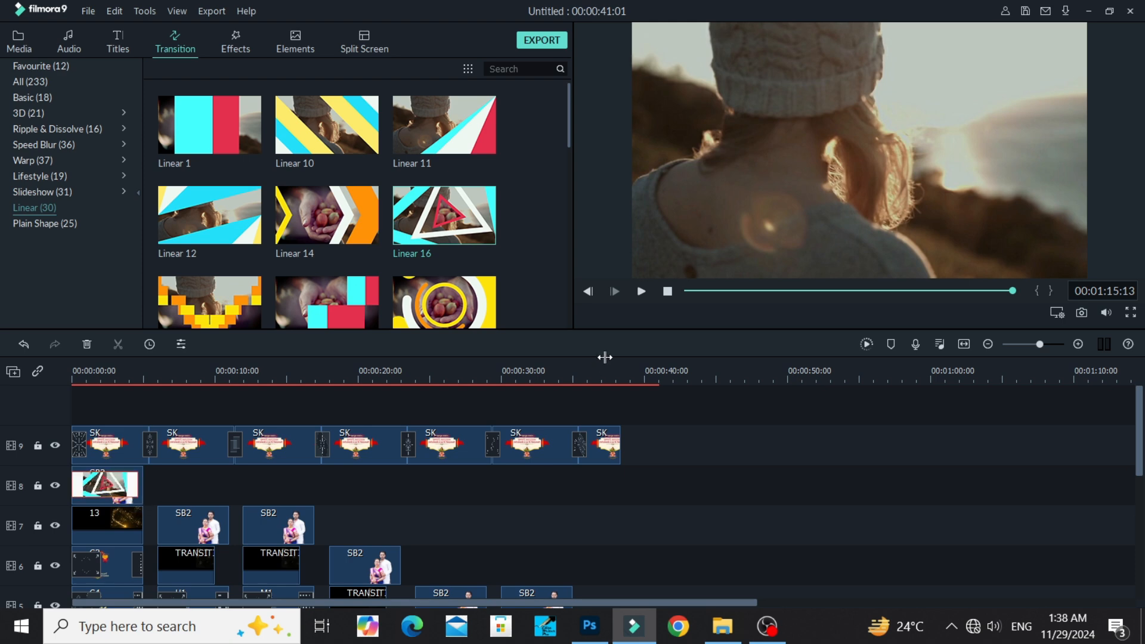
click(639, 293)
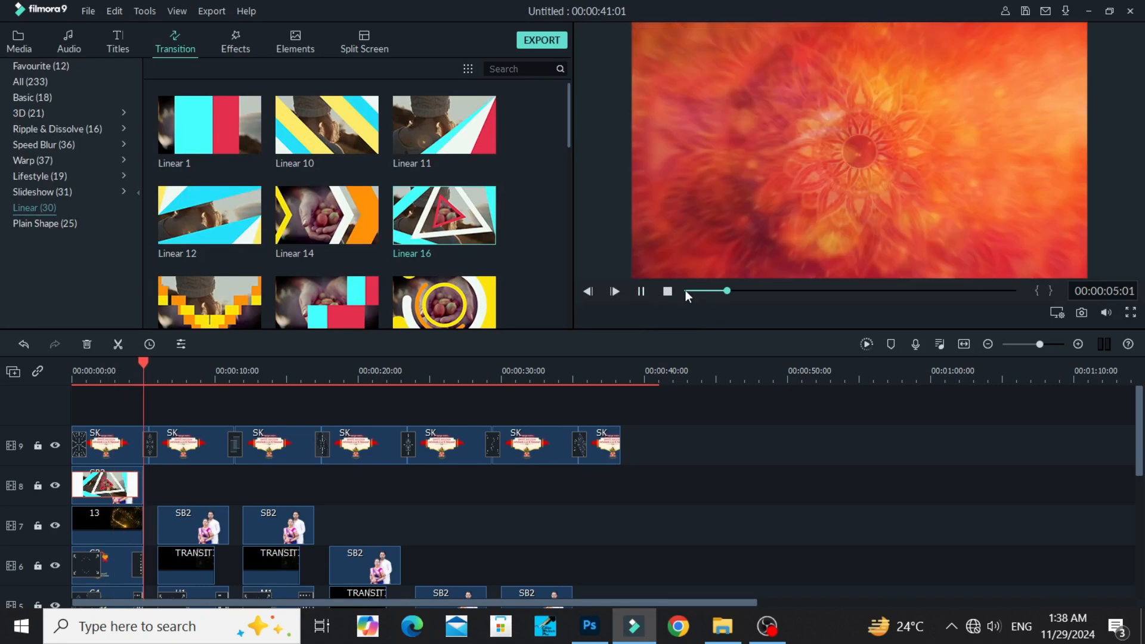
click(668, 292)
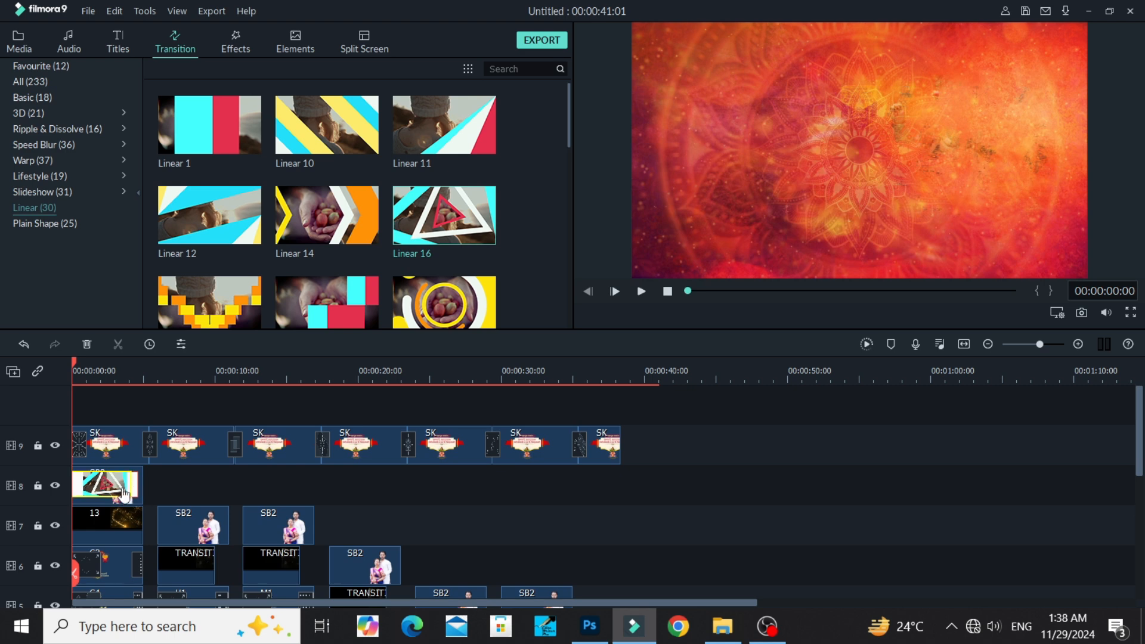
- Play back the opening seconds of the timeline to preview the Linear 16 transition, stopping on the title scene
click(642, 291)
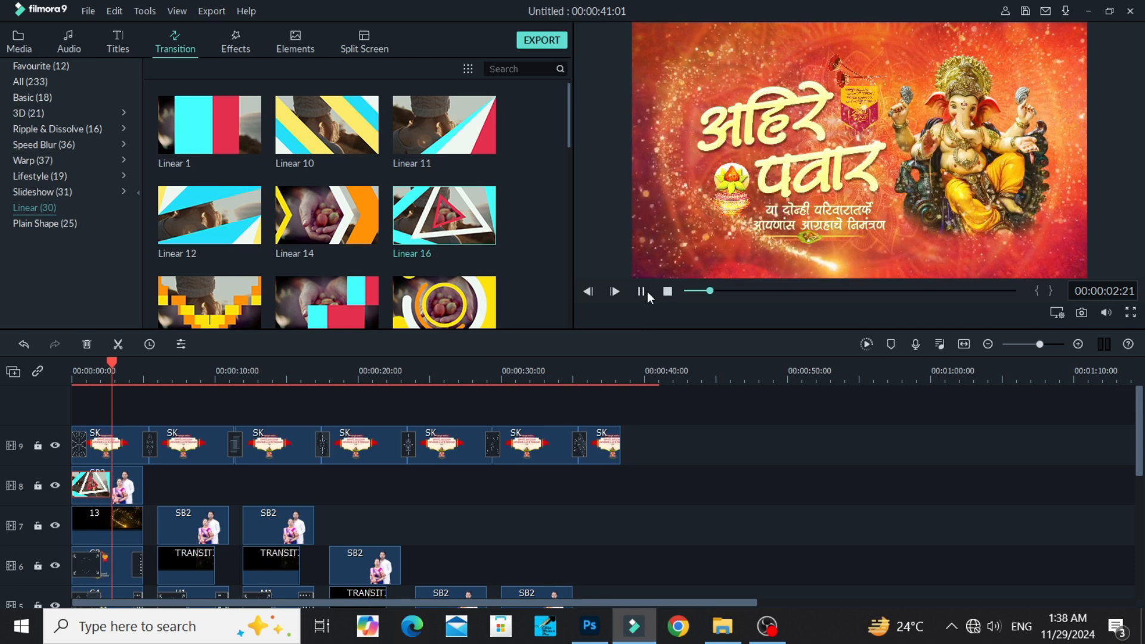
click(646, 291)
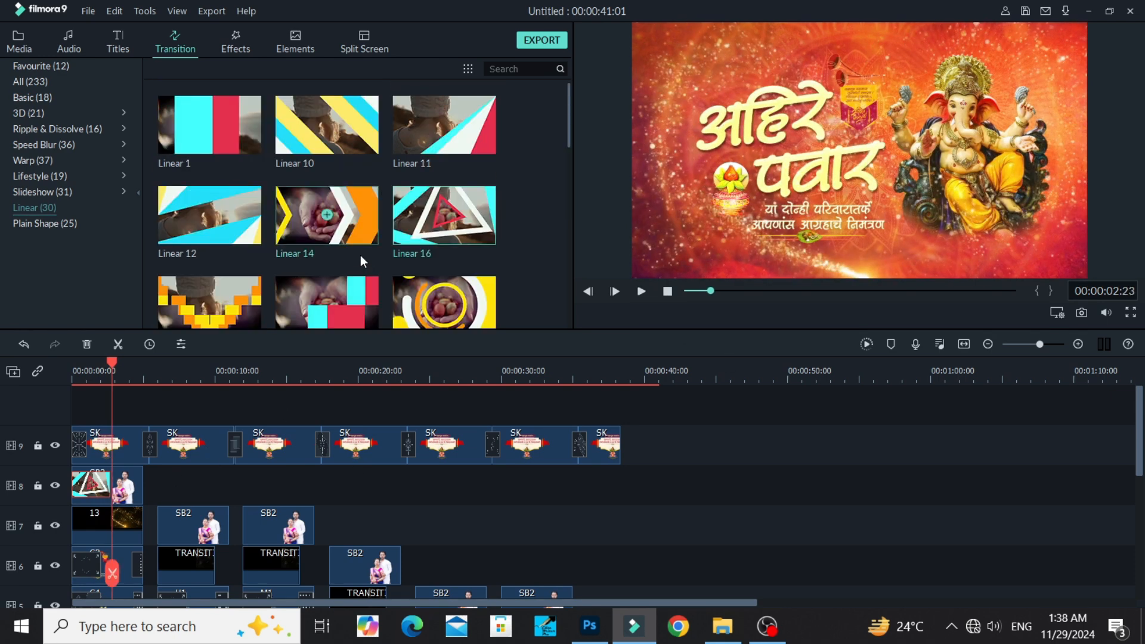
- Apply hexagon Plain Shape transitions to the starts of both track 7 SB2 clips, and Plain Shape 14 to the SB2 clip on track 6
click(62, 191)
click(59, 180)
click(56, 224)
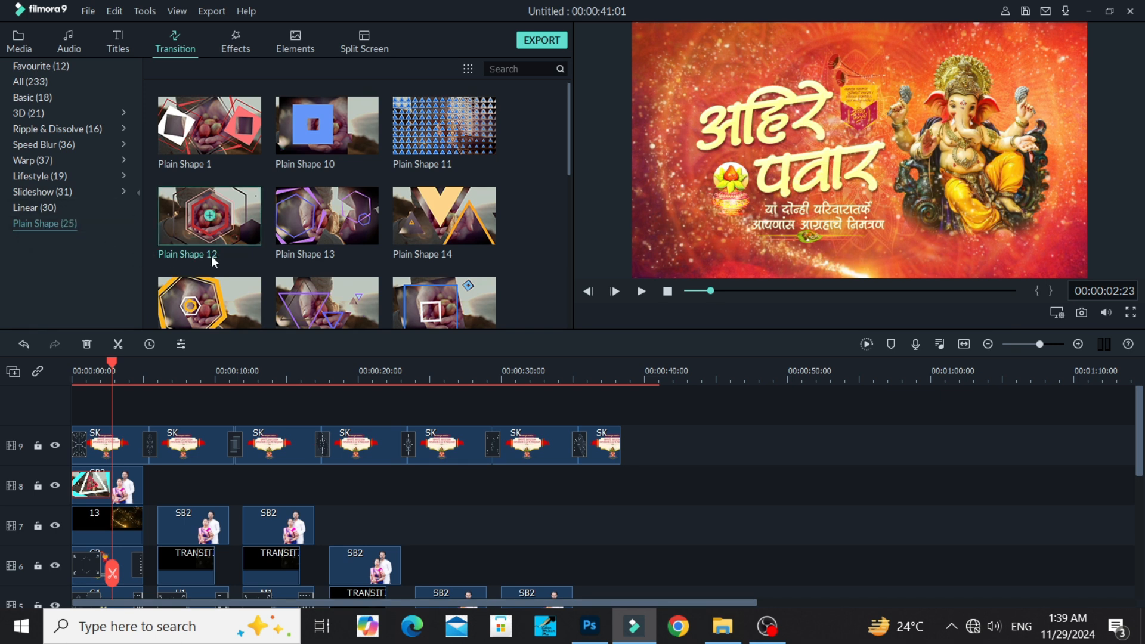
drag(213, 261, 170, 517)
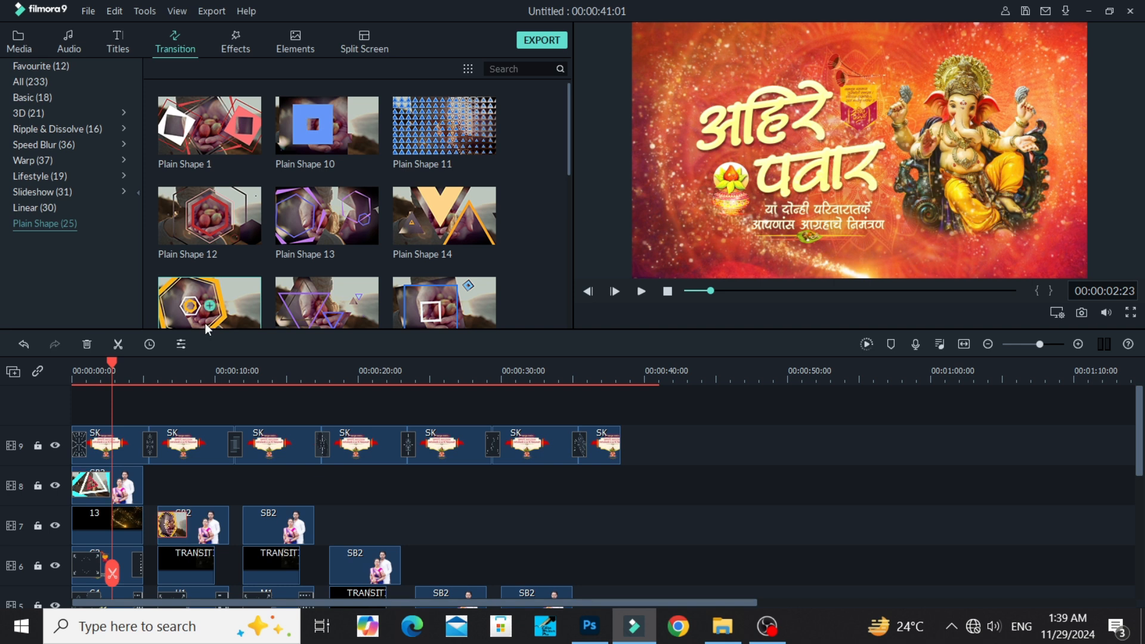
drag(205, 323, 287, 526)
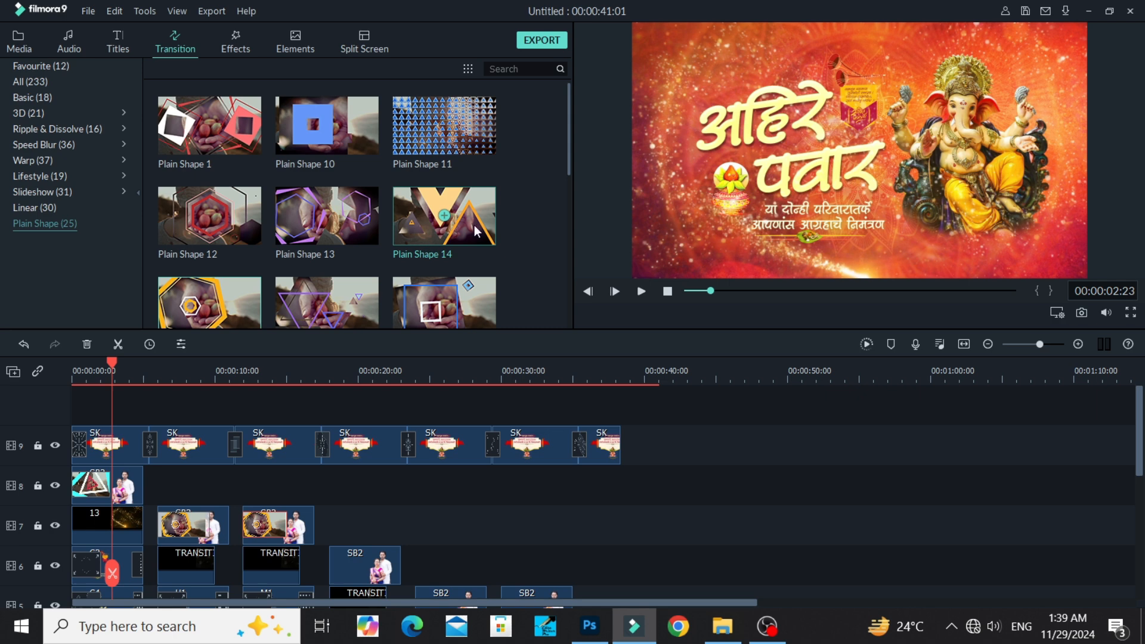
drag(477, 231, 351, 573)
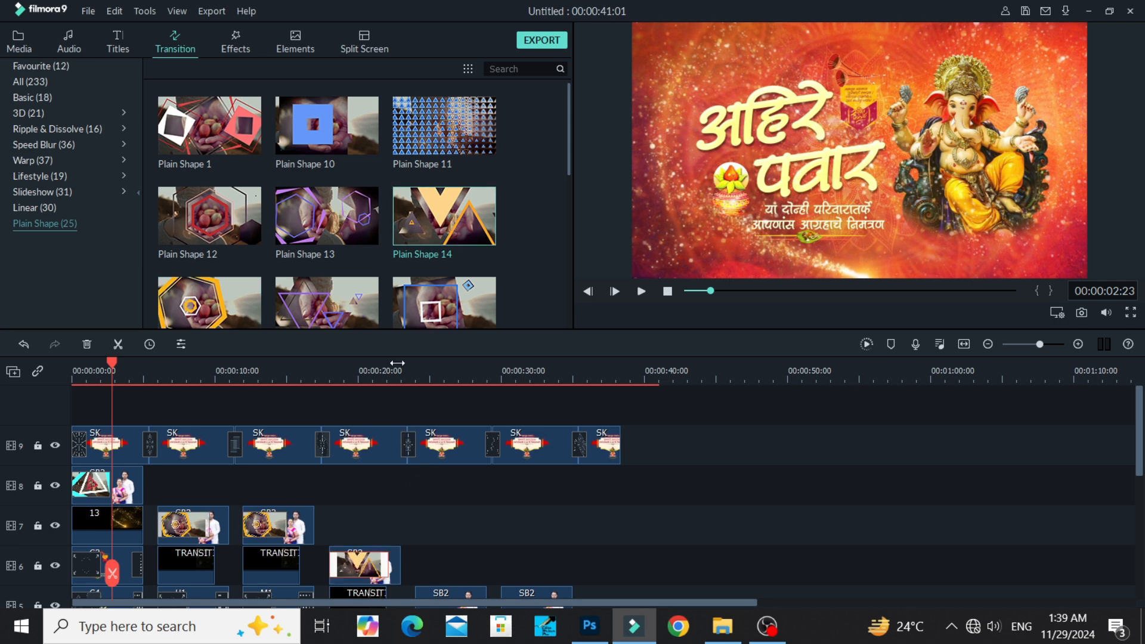
- Apply Plain Shape 24 to the start of the first SB2 clip on track 5 and Plain Shape 25 to the second
scroll(372, 256, down, 3)
scroll(373, 256, down, 3)
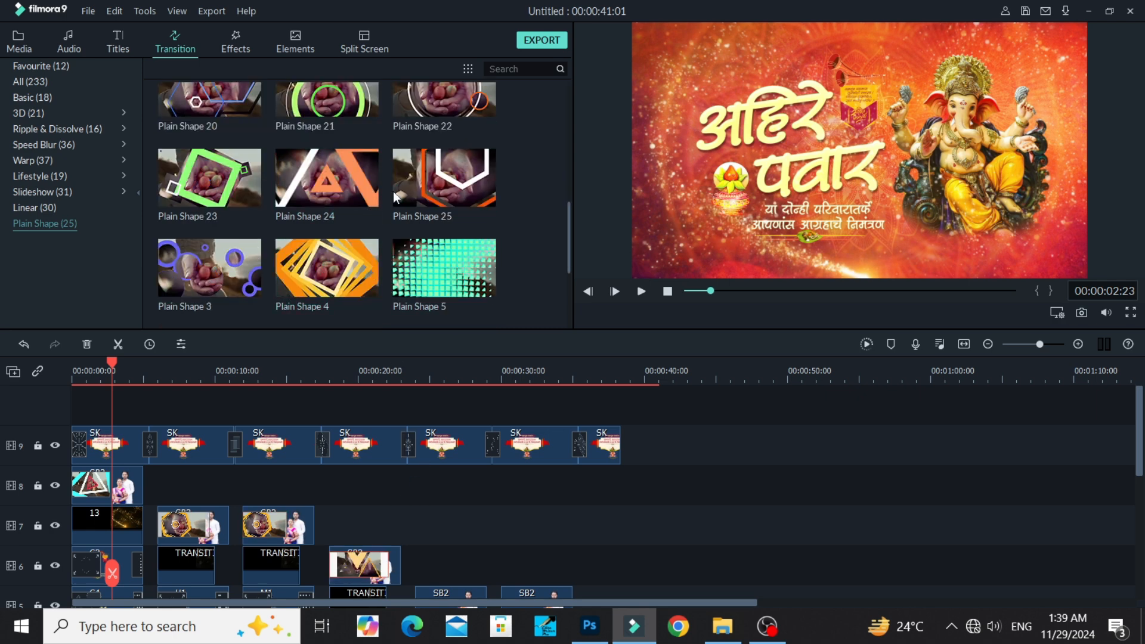
drag(365, 178, 442, 589)
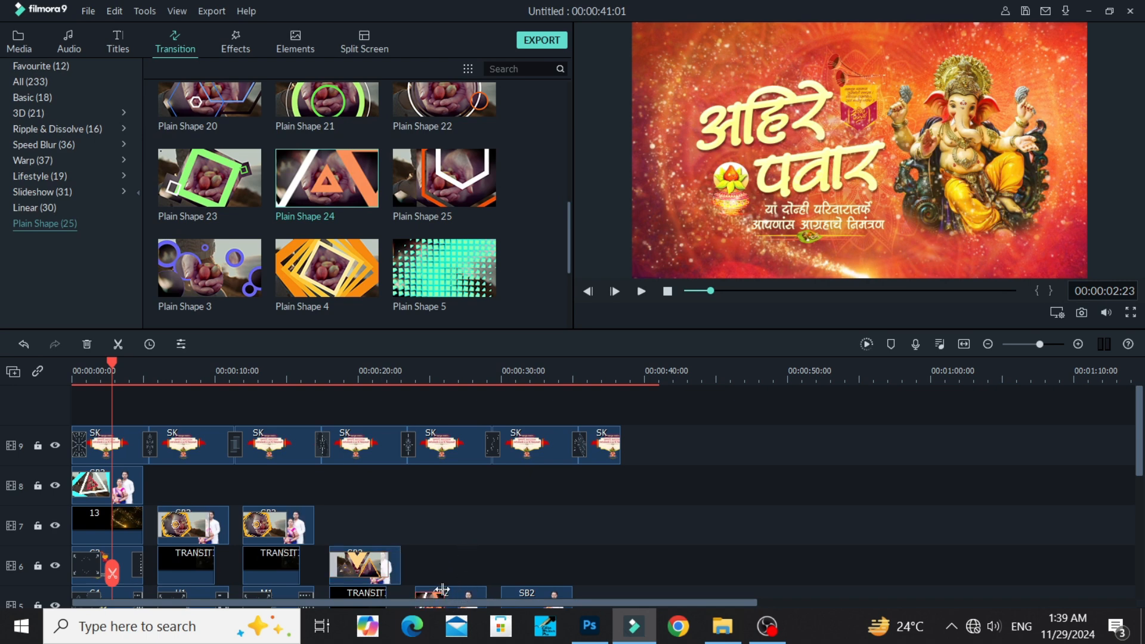
scroll(442, 590, down, 3)
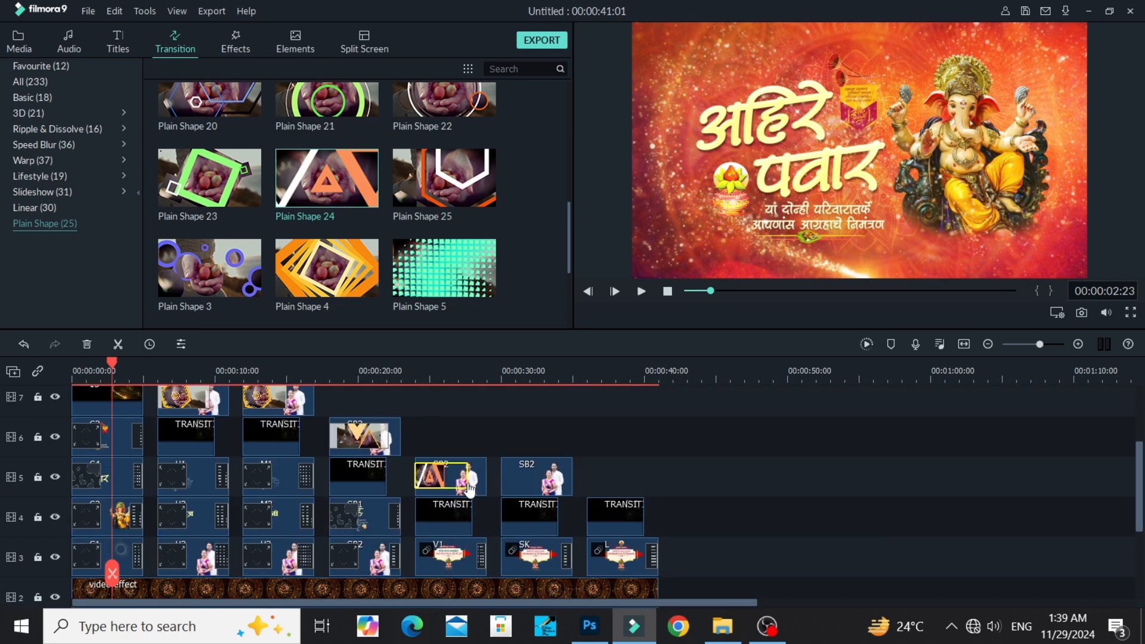
drag(412, 198, 535, 489)
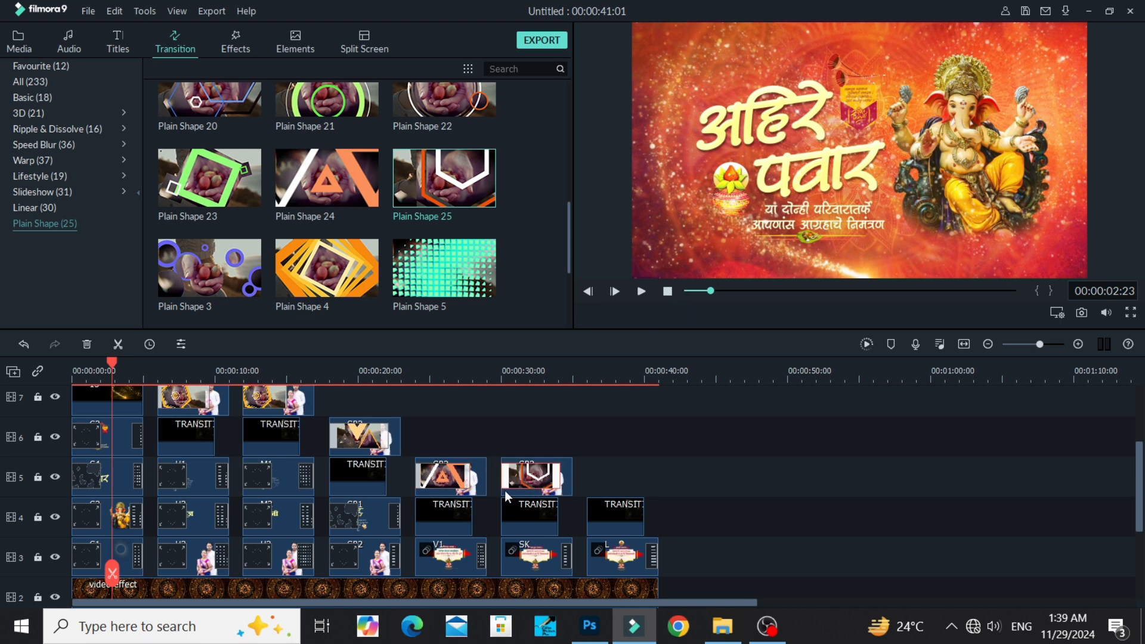
scroll(507, 486, up, 2)
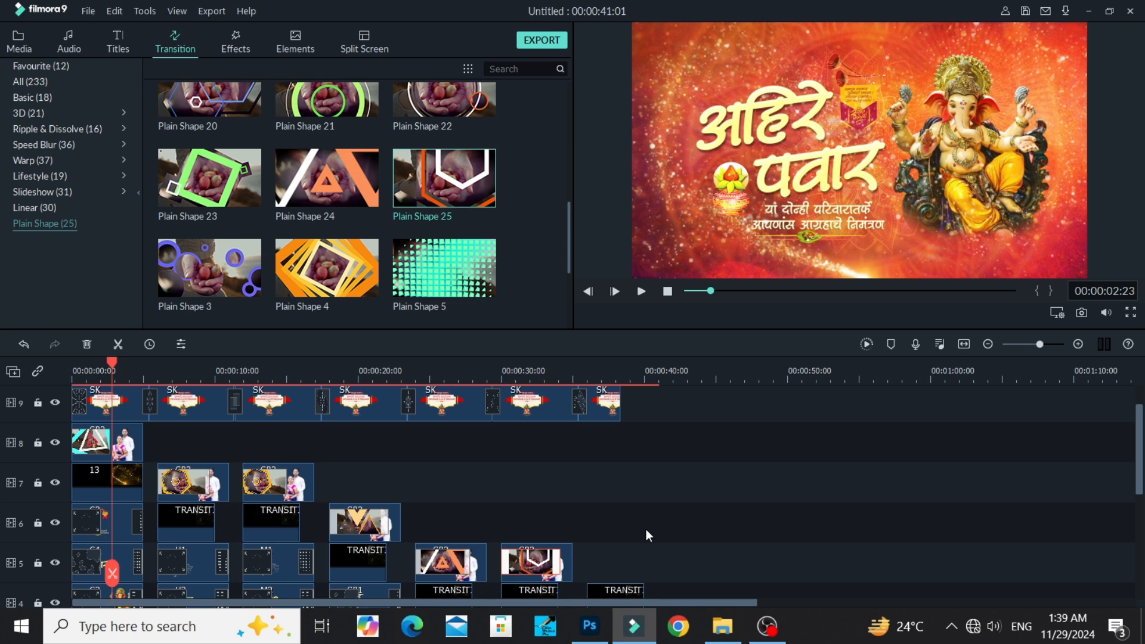
- Save the project as VE Project 1 in the Wedding Video 5+ PSD folder under Desktop, Navratri 9 Design psd, 10 k Banner Video
key(ctrl+s)
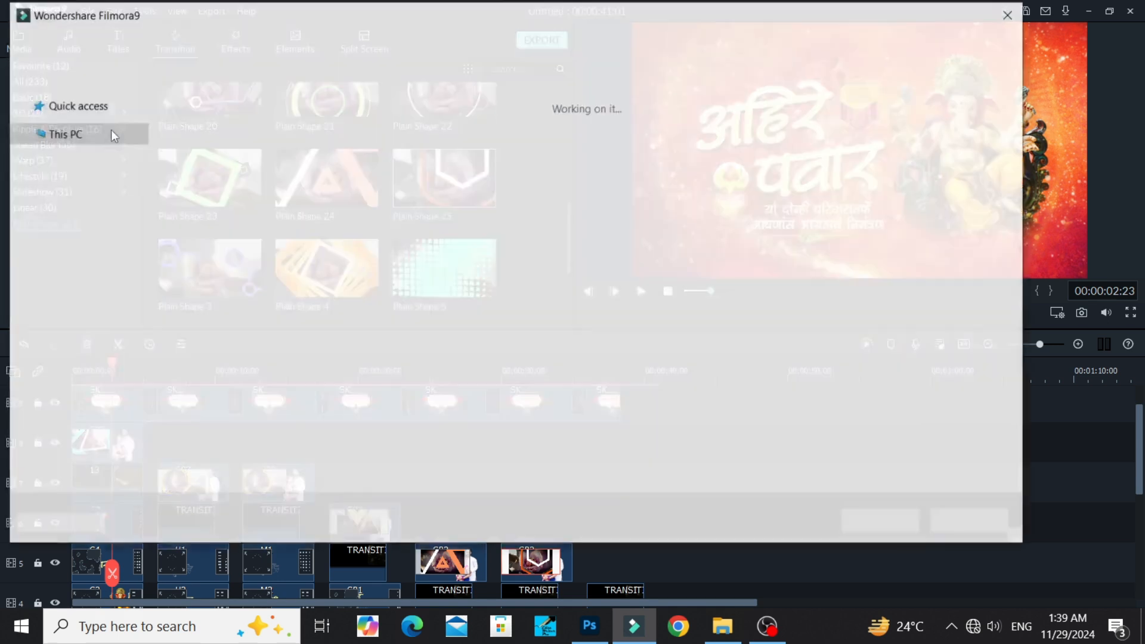
click(91, 42)
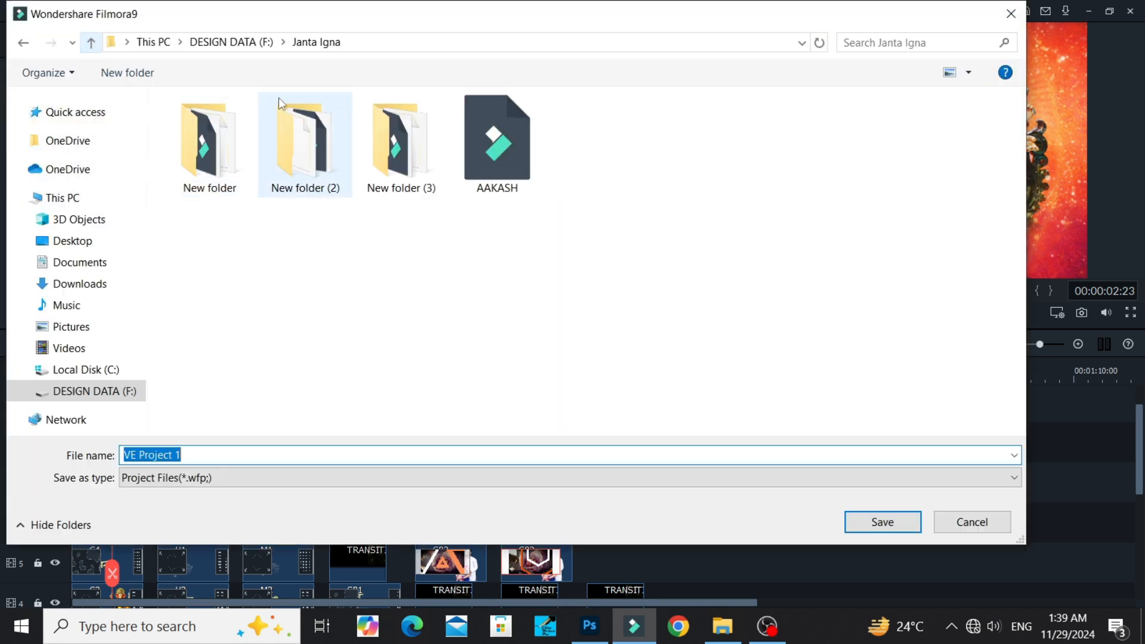
click(90, 241)
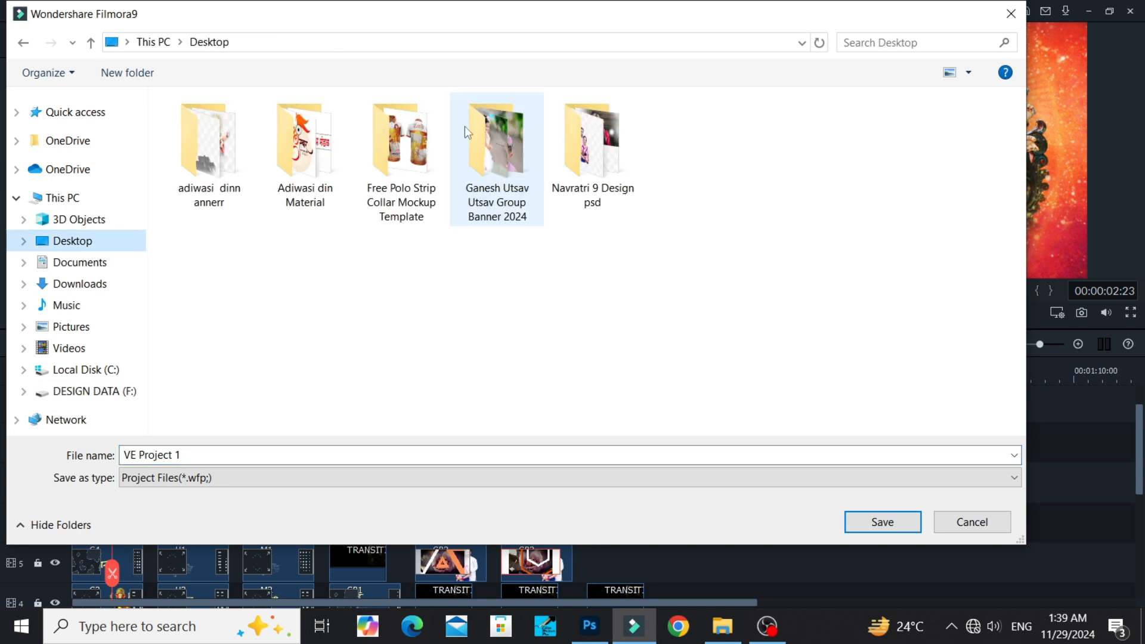
double_click(614, 158)
double_click(209, 156)
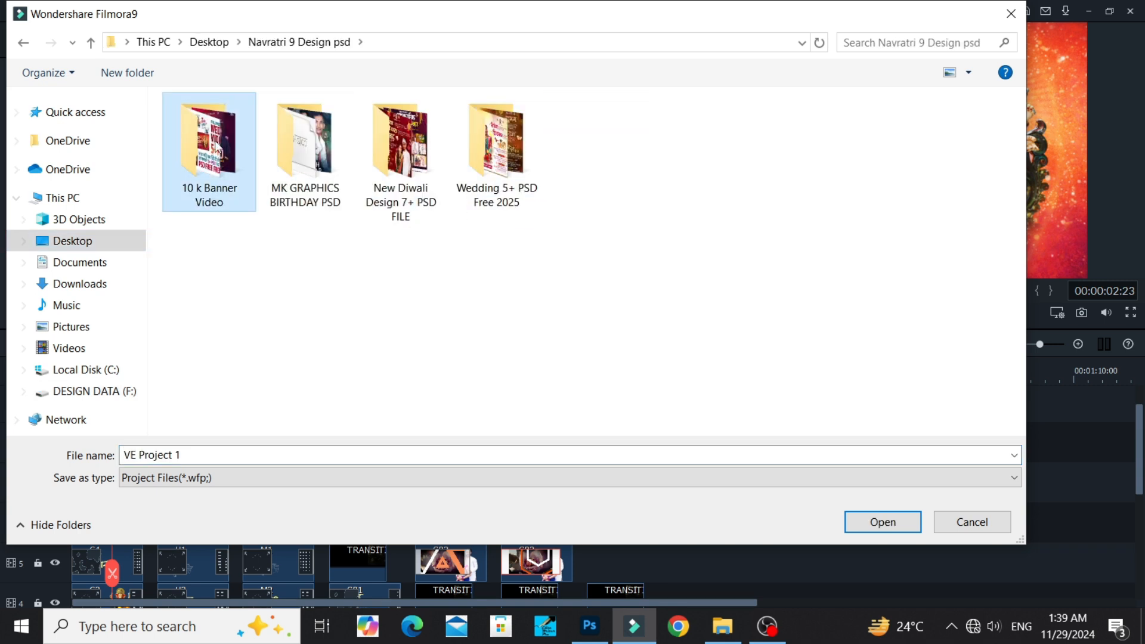
double_click(209, 157)
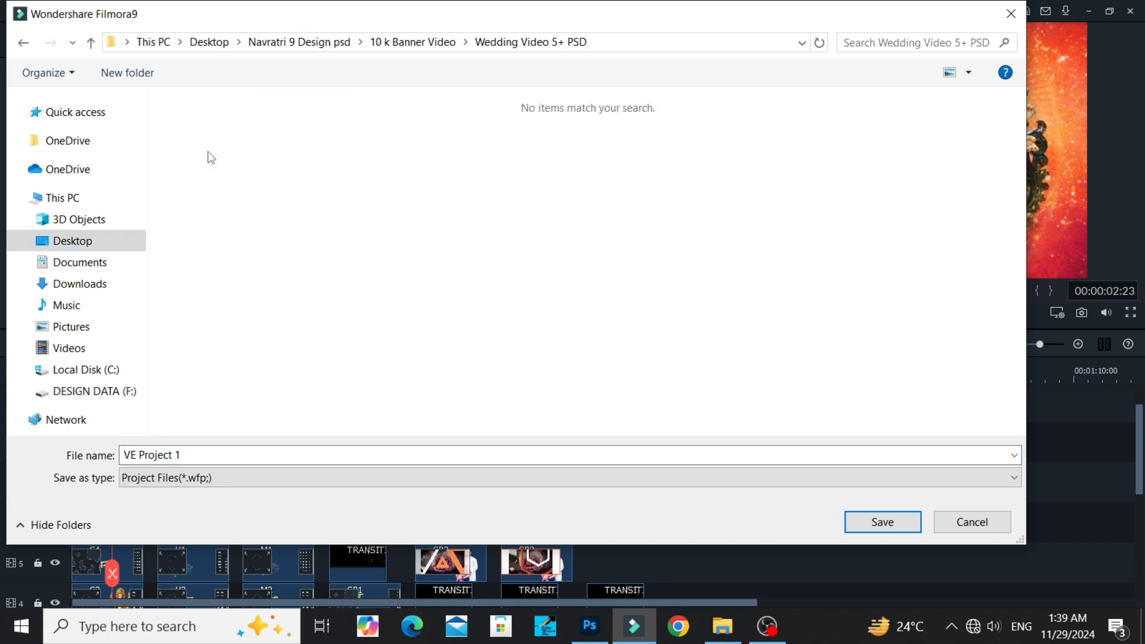
click(857, 523)
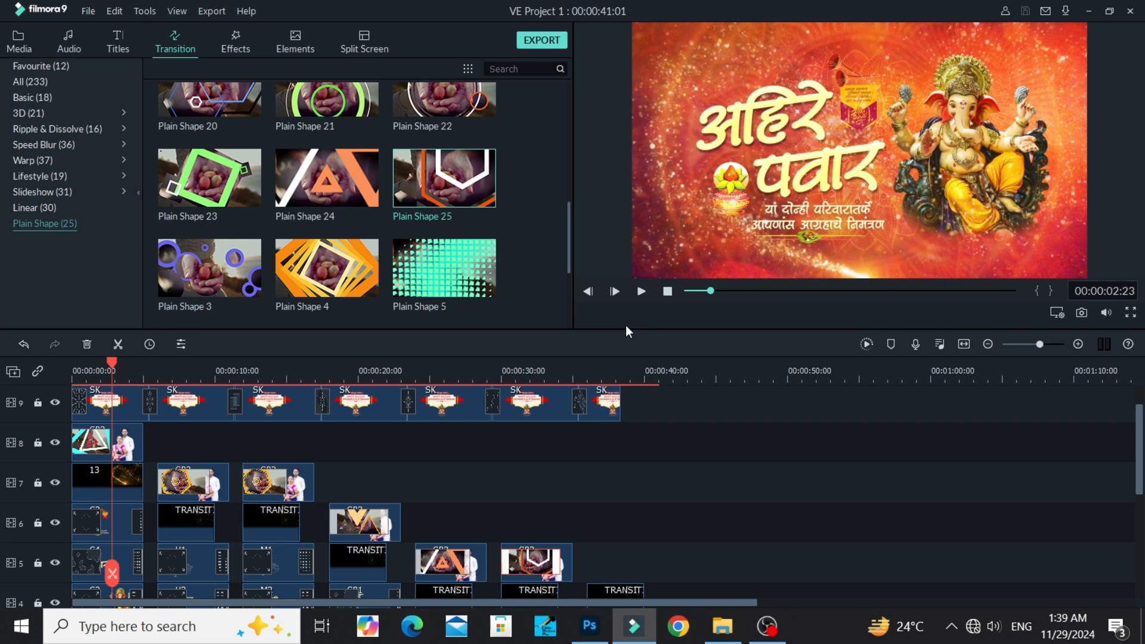
scroll(494, 448, down, 3)
scroll(494, 452, up, 1)
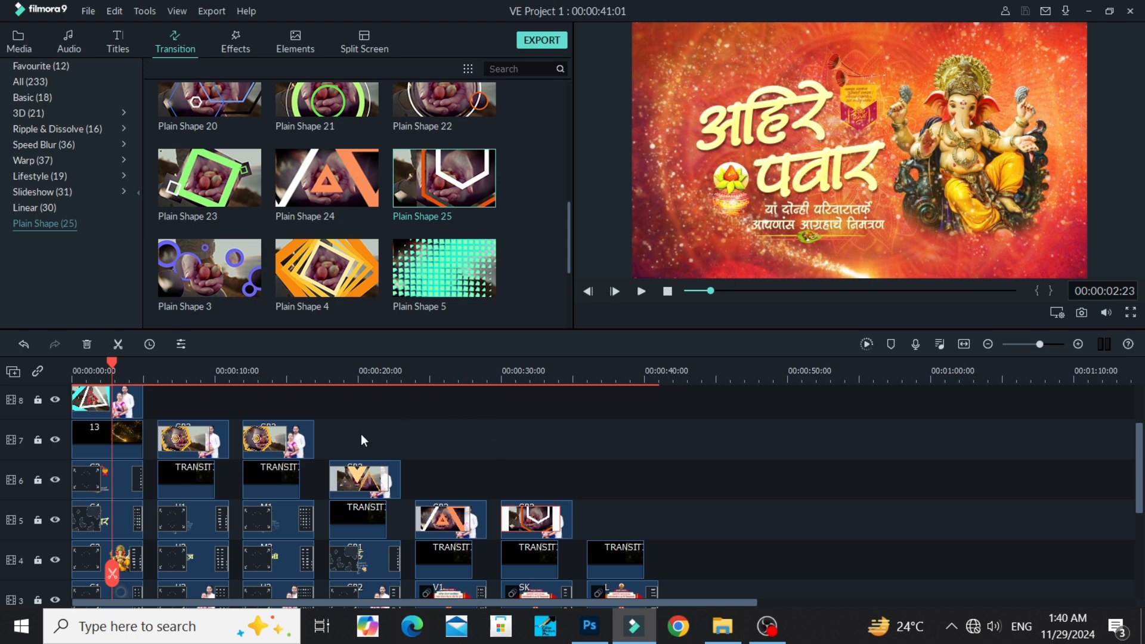
scroll(360, 435, up, 2)
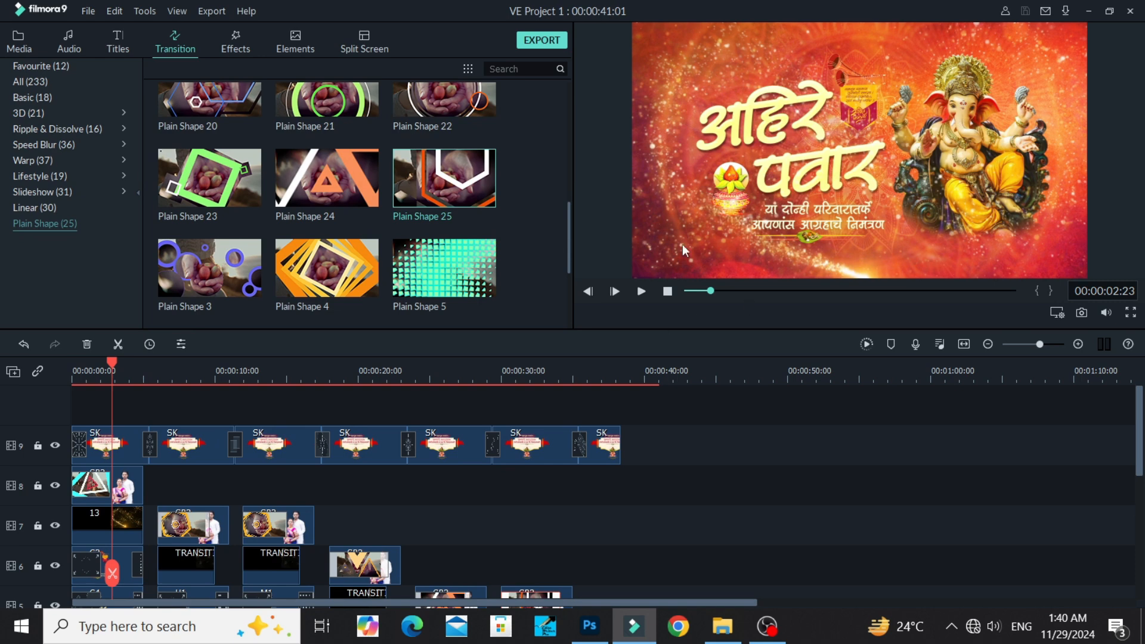
scroll(455, 410, down, 3)
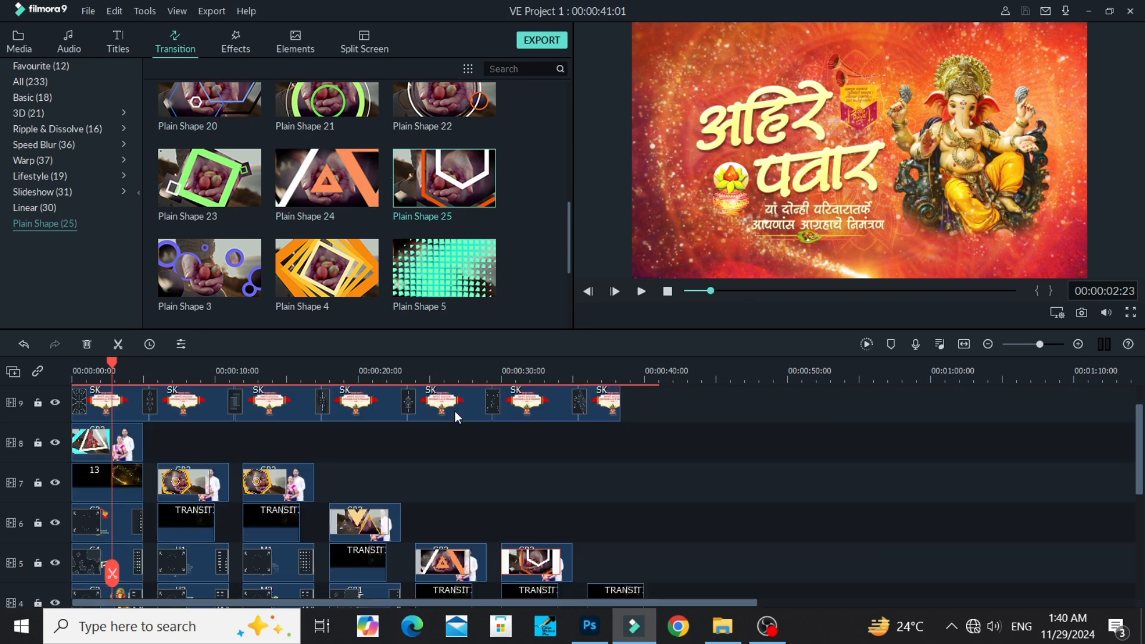
scroll(473, 441, up, 3)
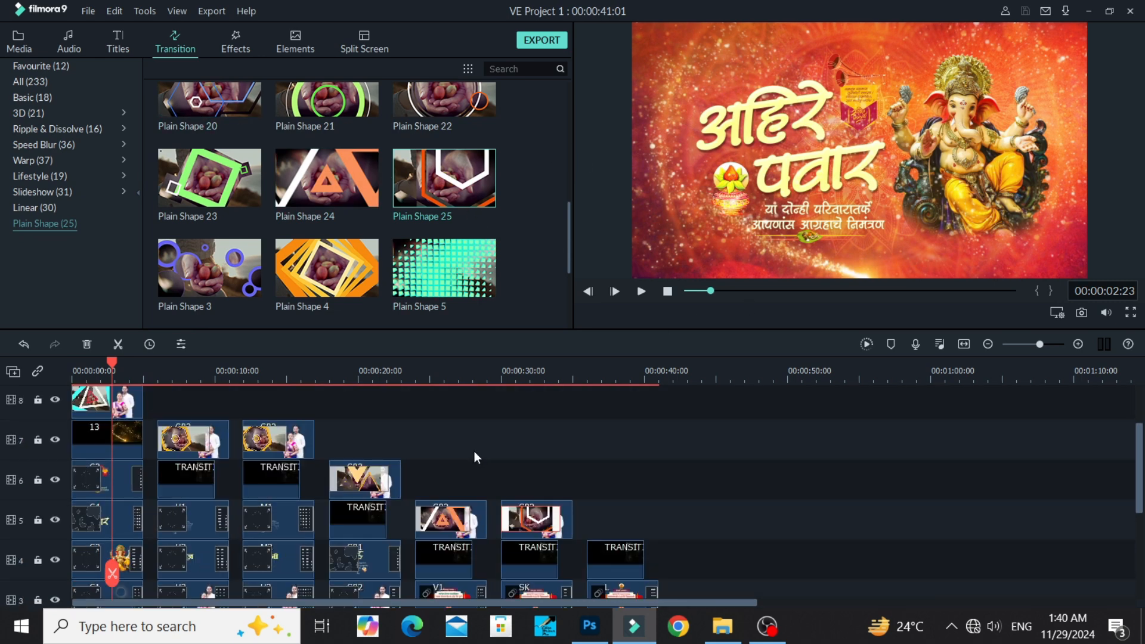
- Set the project resolution to 3840 x 2160 (4k UHD) in the project settings
click(94, 10)
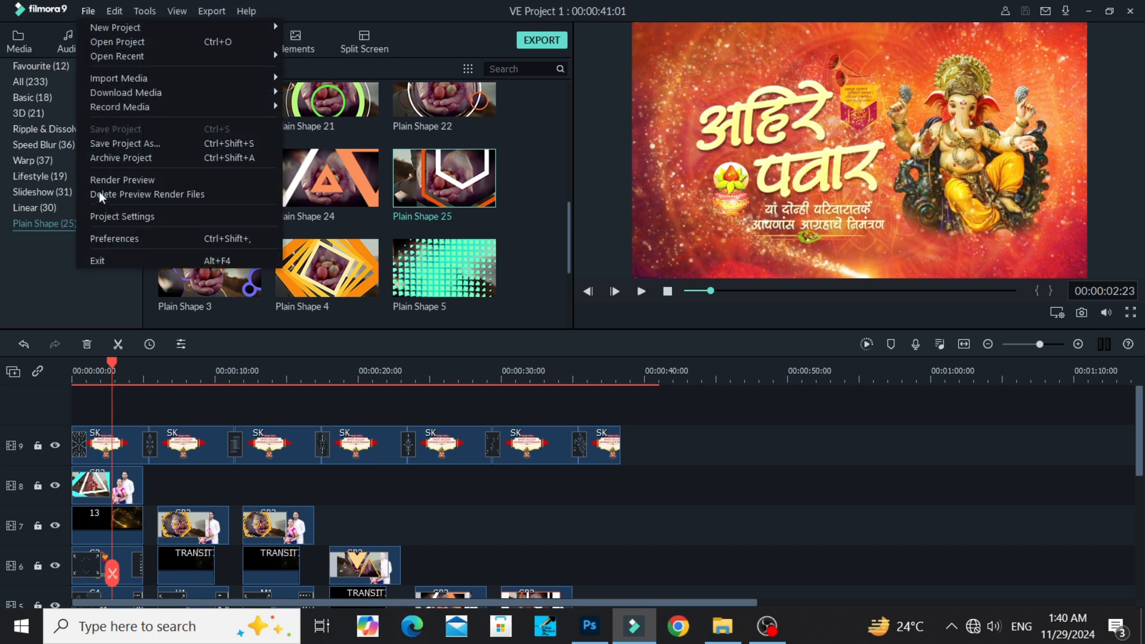
click(132, 218)
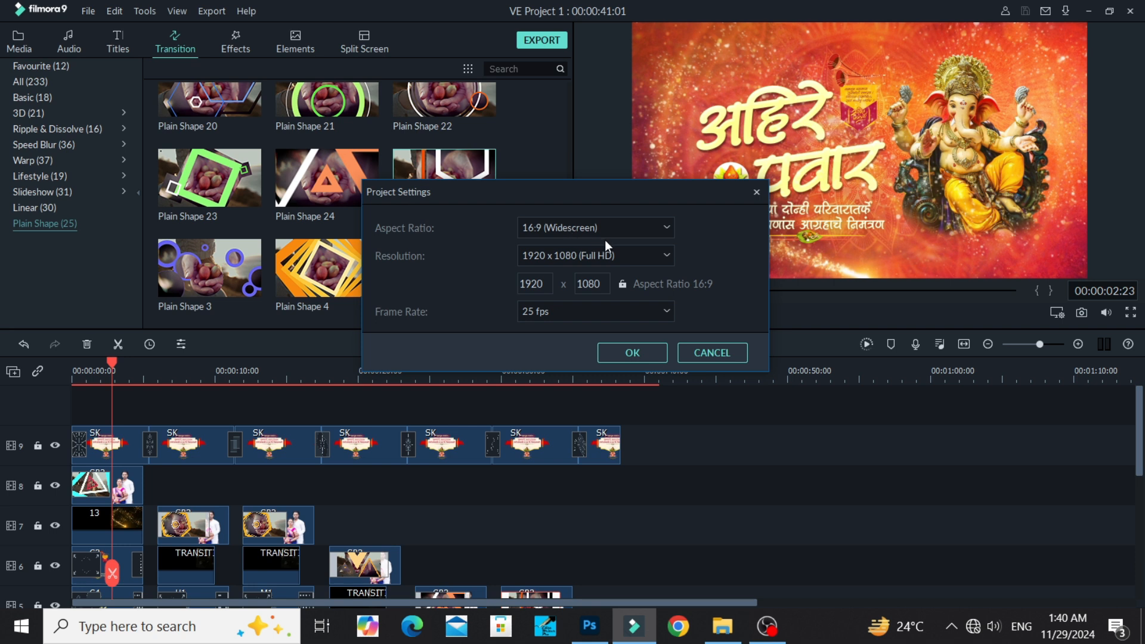
click(627, 258)
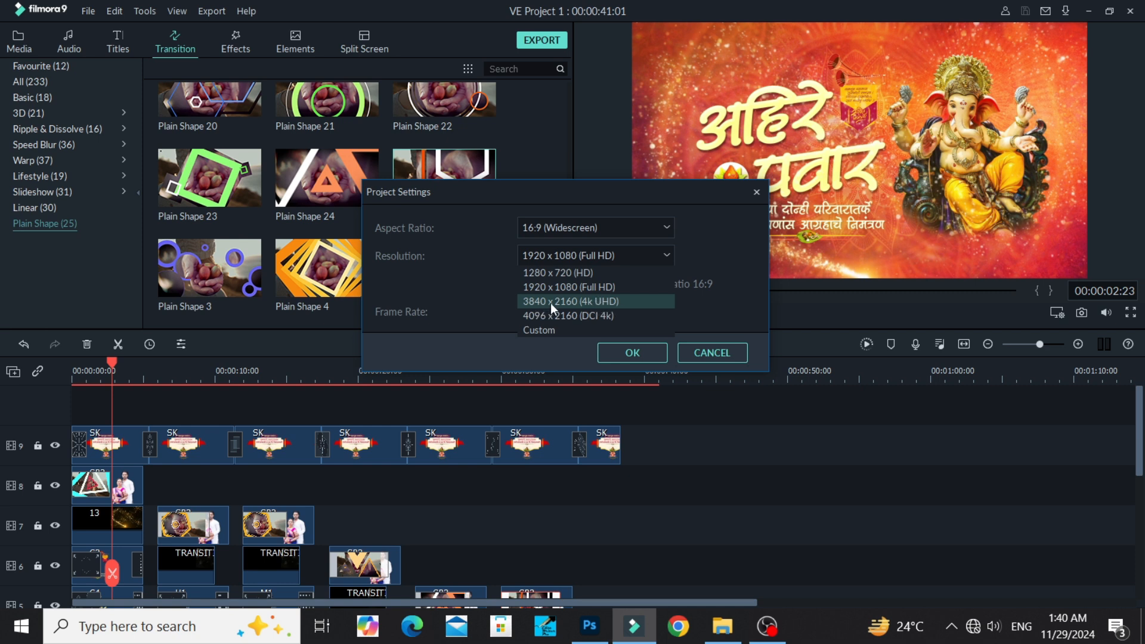
click(614, 299)
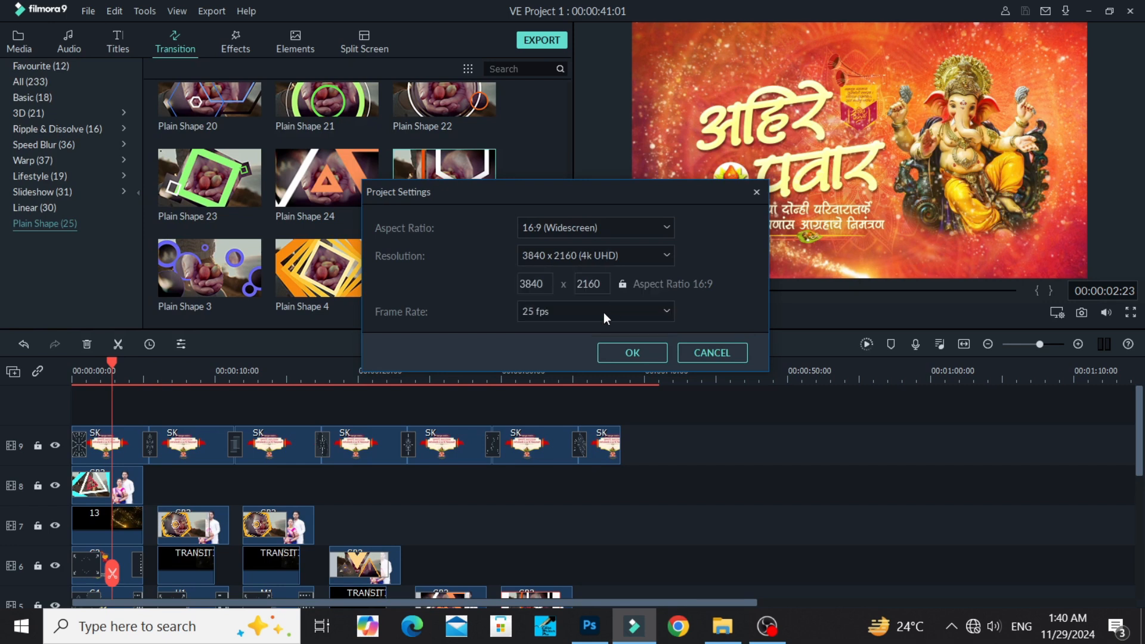
click(630, 255)
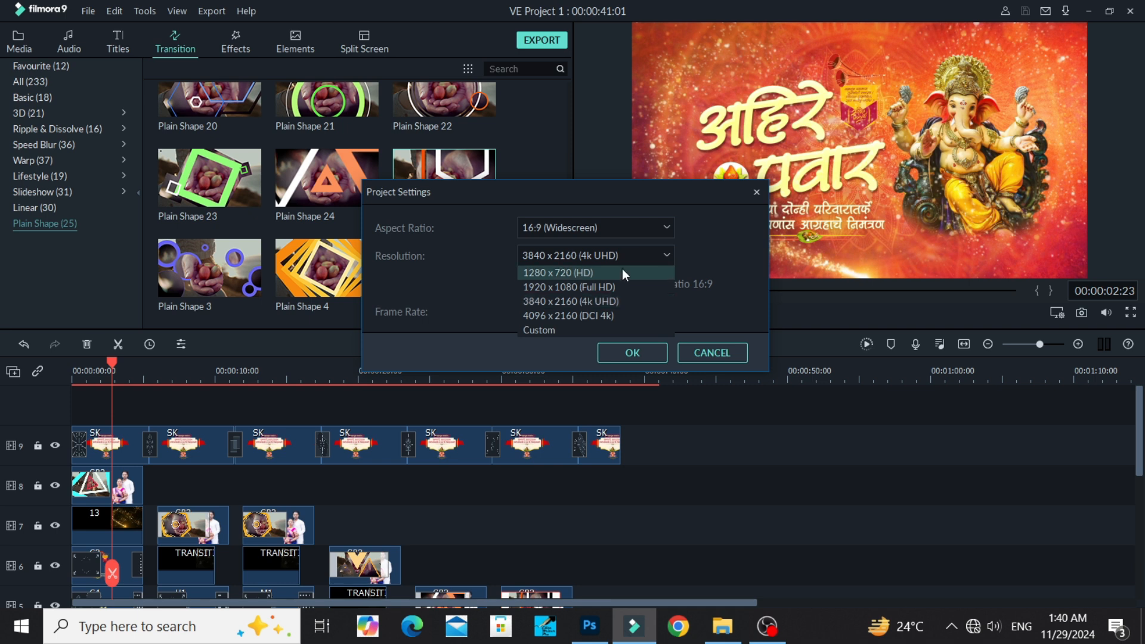
click(614, 300)
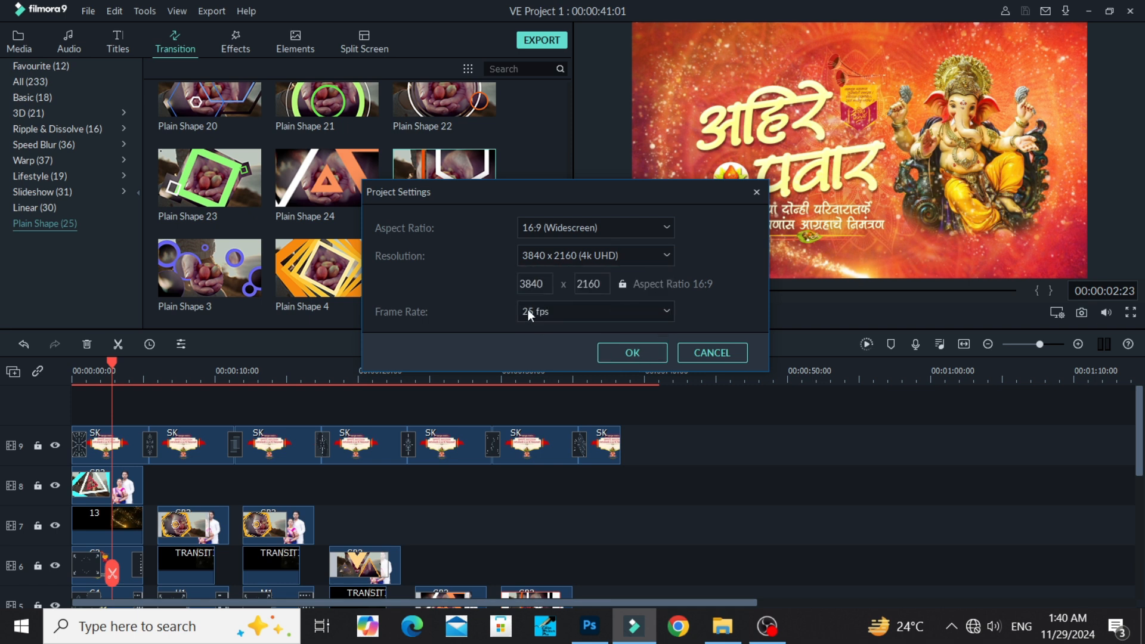
click(626, 352)
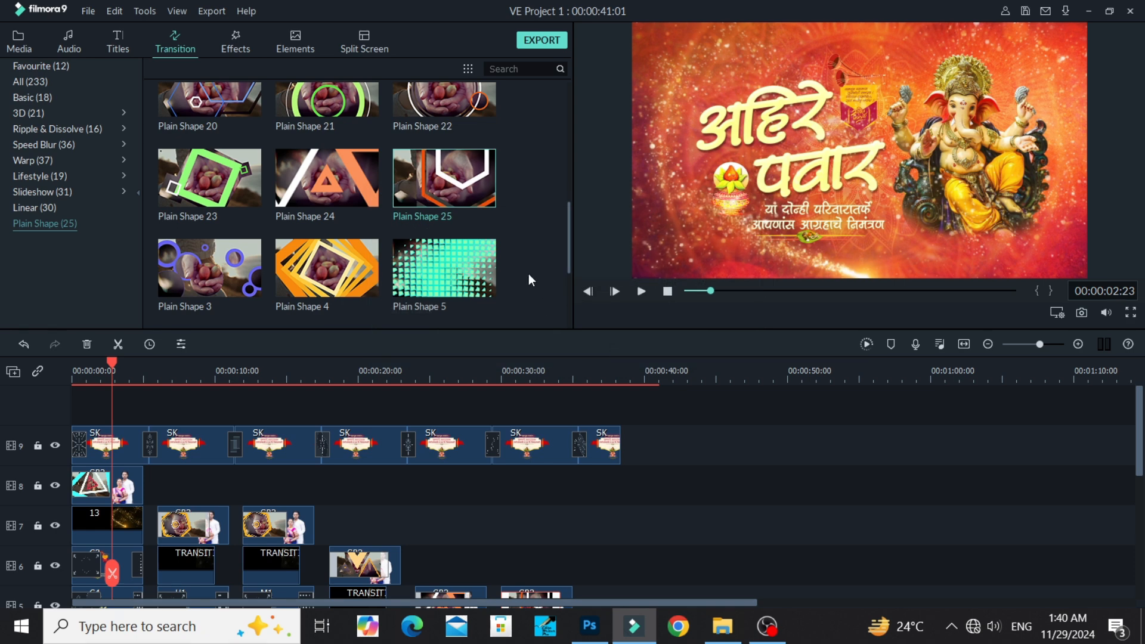
- Open the video export, dismiss the connection notice, and name the MP4 file WEDDING followed by the family's surname
click(542, 40)
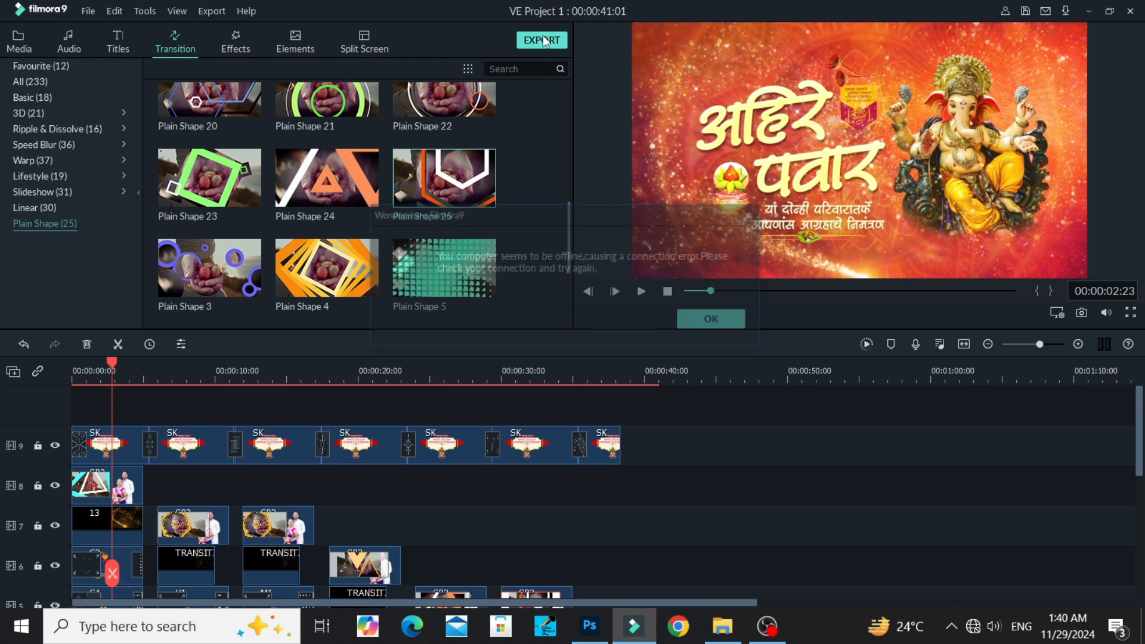
click(698, 326)
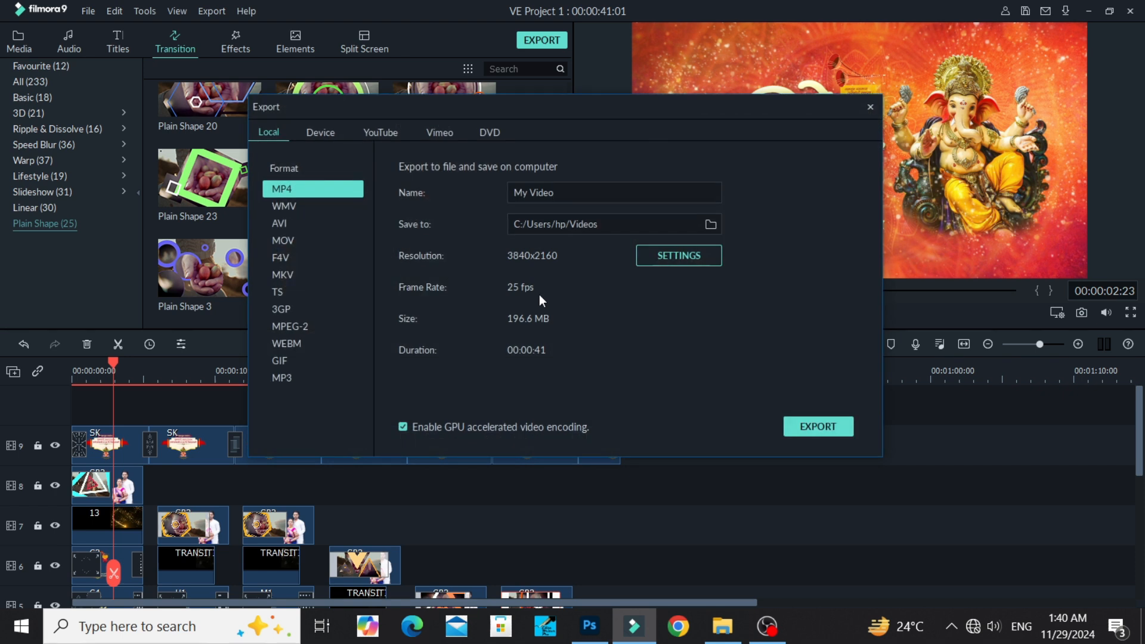
triple_click(573, 194)
text(wEDD)
key(BackSpace)
key(BackSpace)
key(BackSpace)
key(BackSpace)
text(WEDDING AHIRE)
- Review the MP4 export's encoding settings without changing them and start exporting the video
click(662, 256)
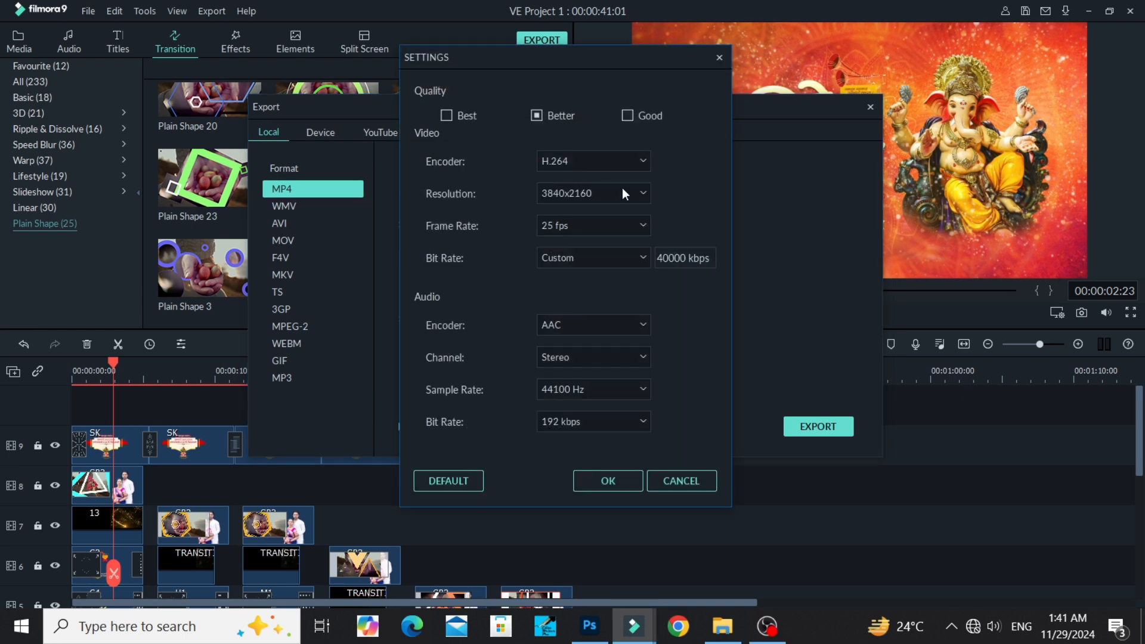
click(720, 58)
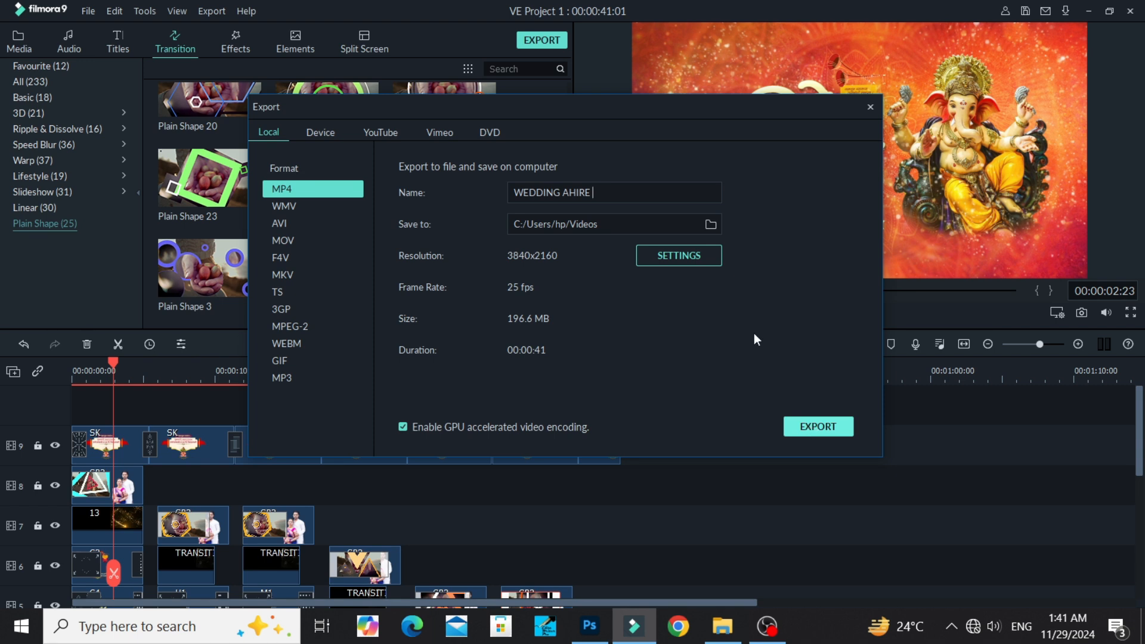
key(Return)
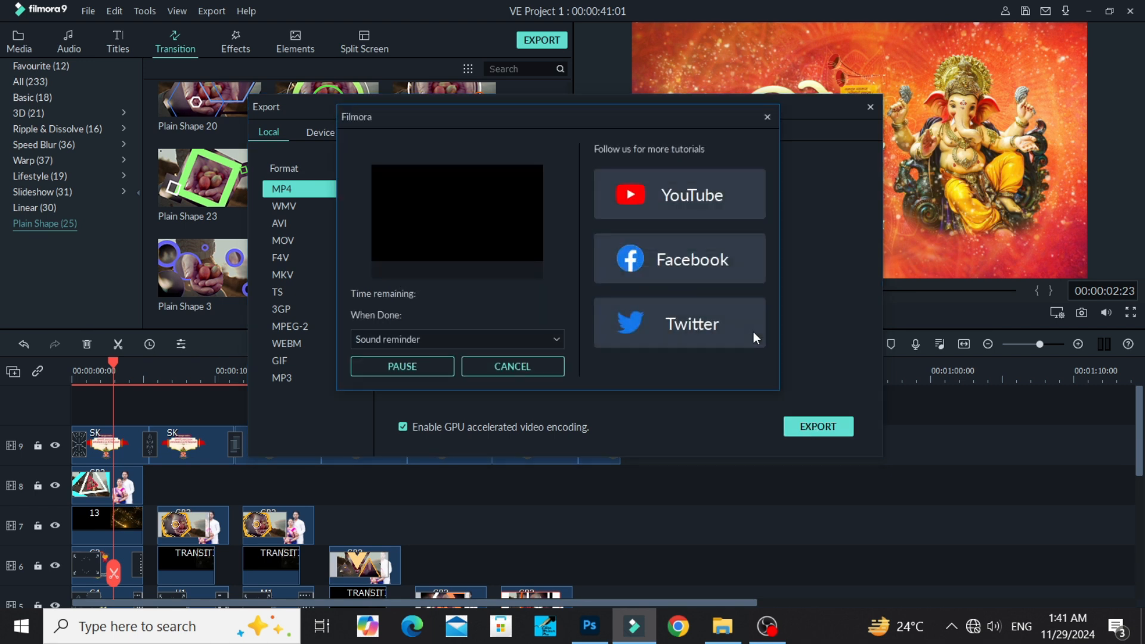